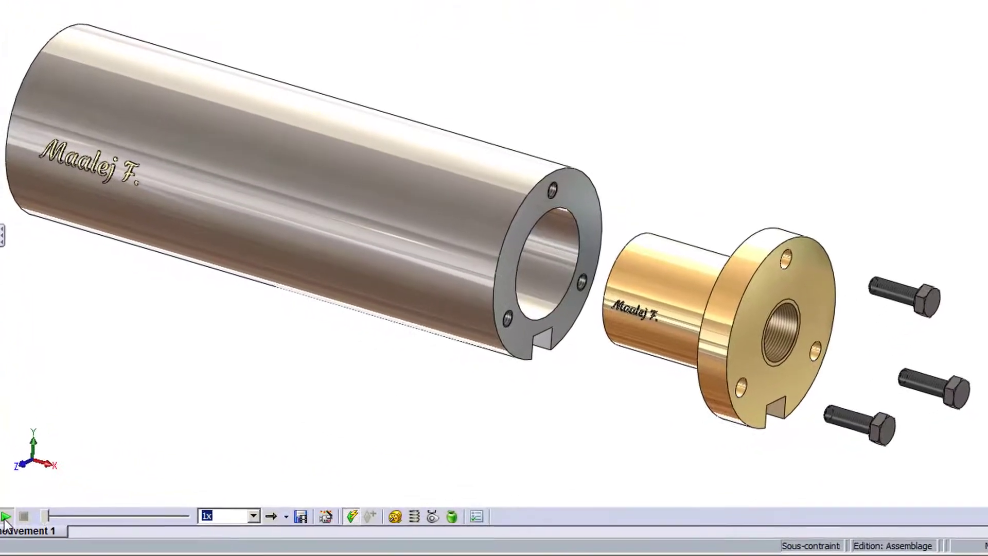
click(142, 514)
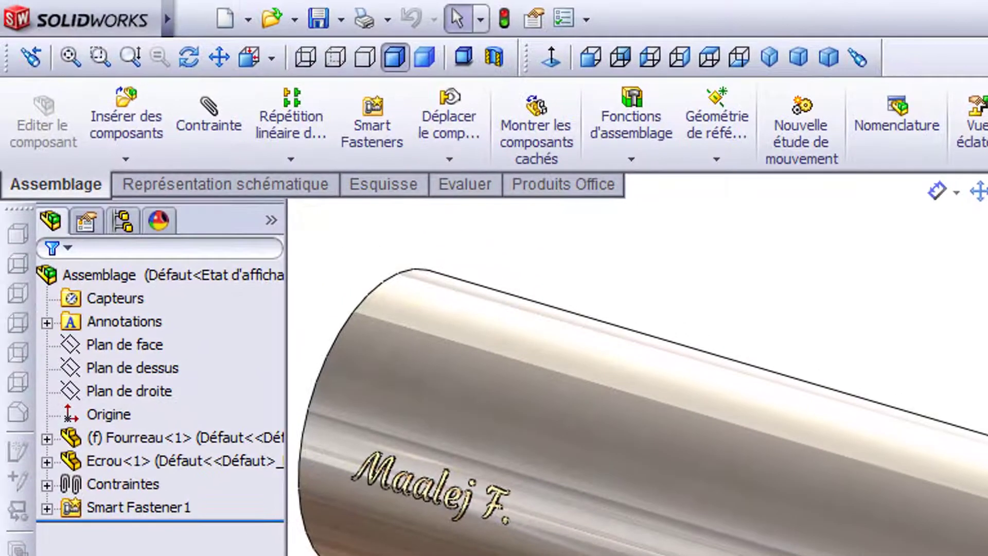
Step: Create a new part document (Pièce)
mouse_move(162, 20)
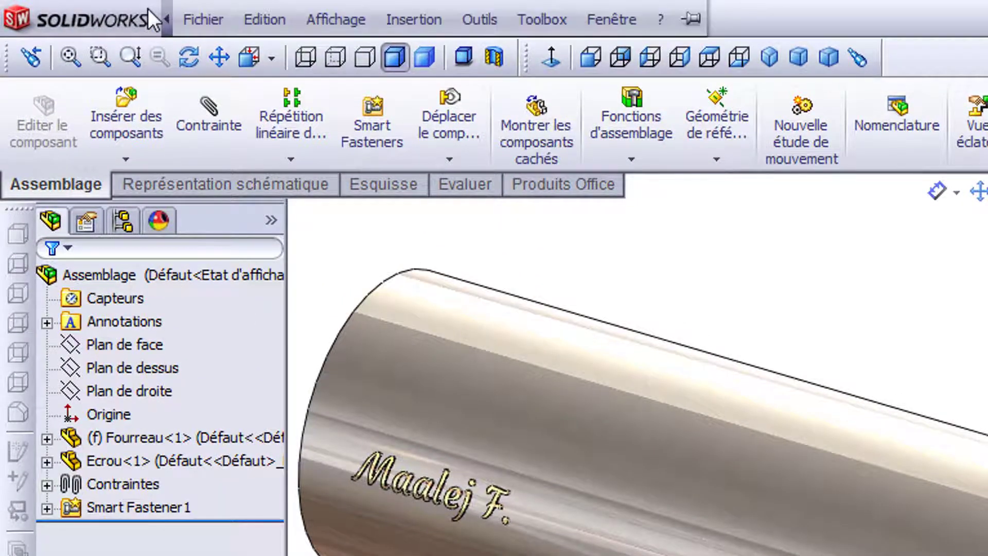
click(195, 14)
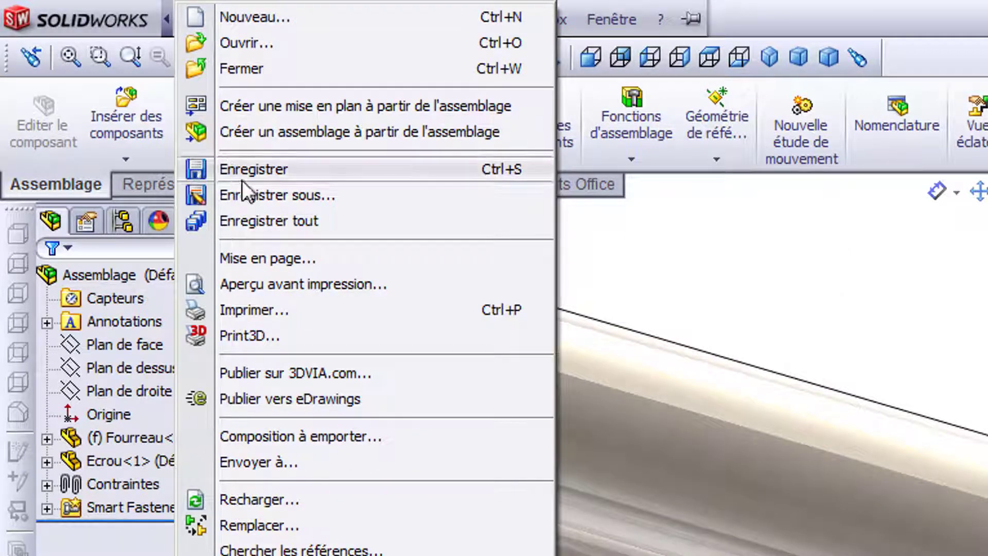
click(773, 243)
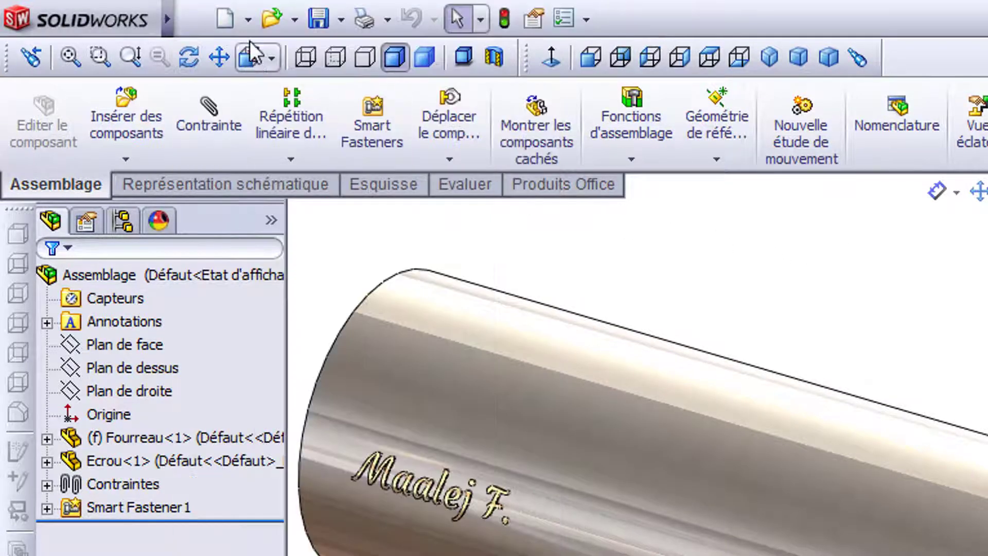
click(227, 17)
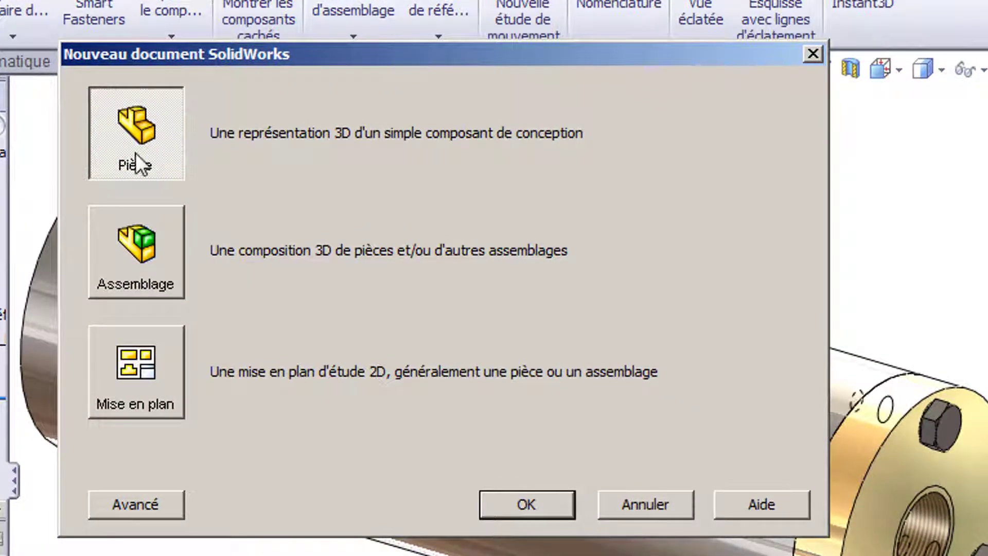
click(541, 492)
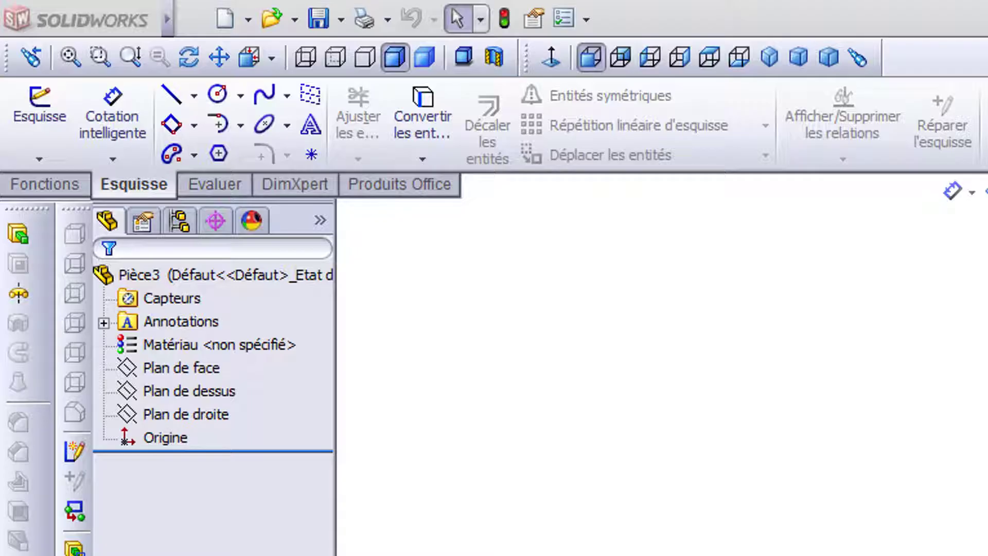
Step: Sketch a circle centred on the origin on the Plan de face and set its radius to 34 mm
click(207, 368)
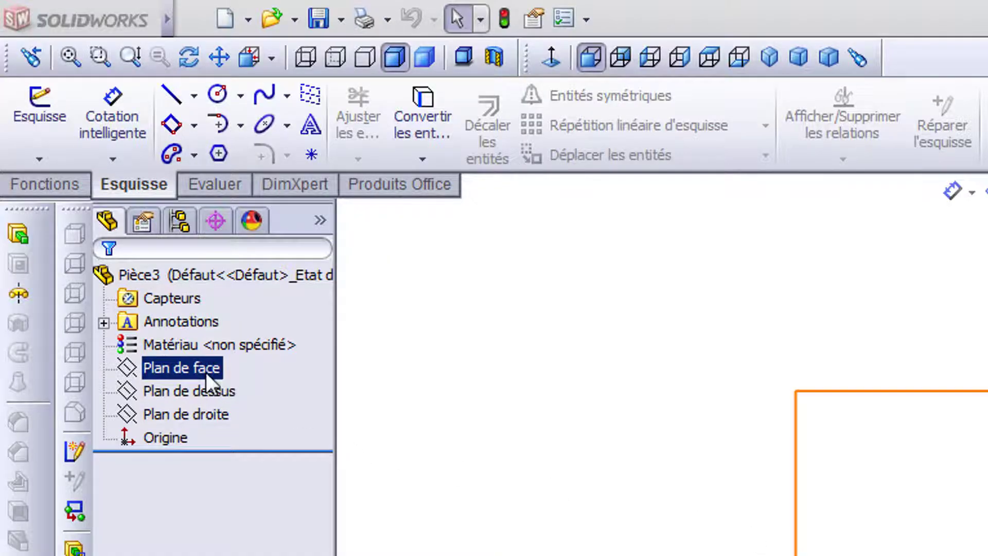
click(205, 368)
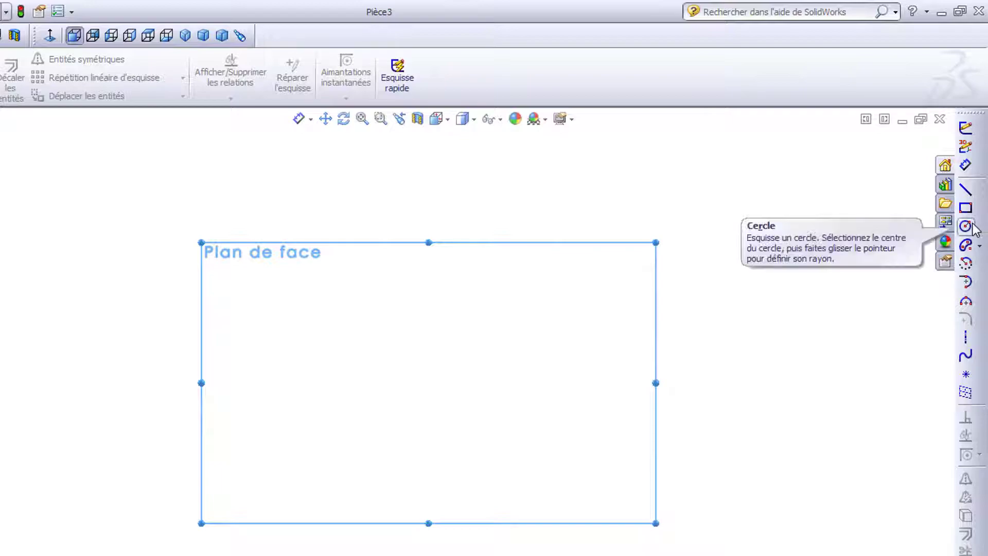
click(971, 226)
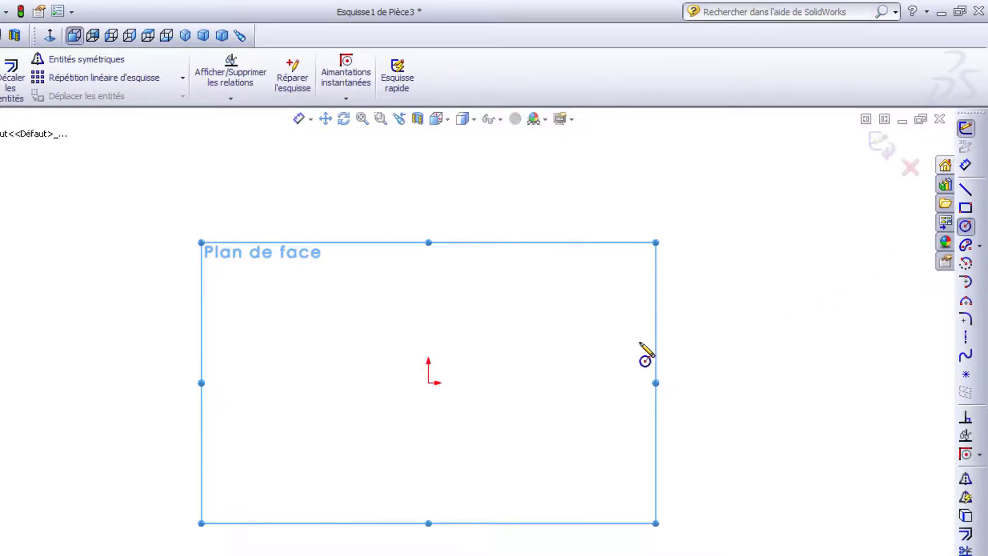
click(427, 383)
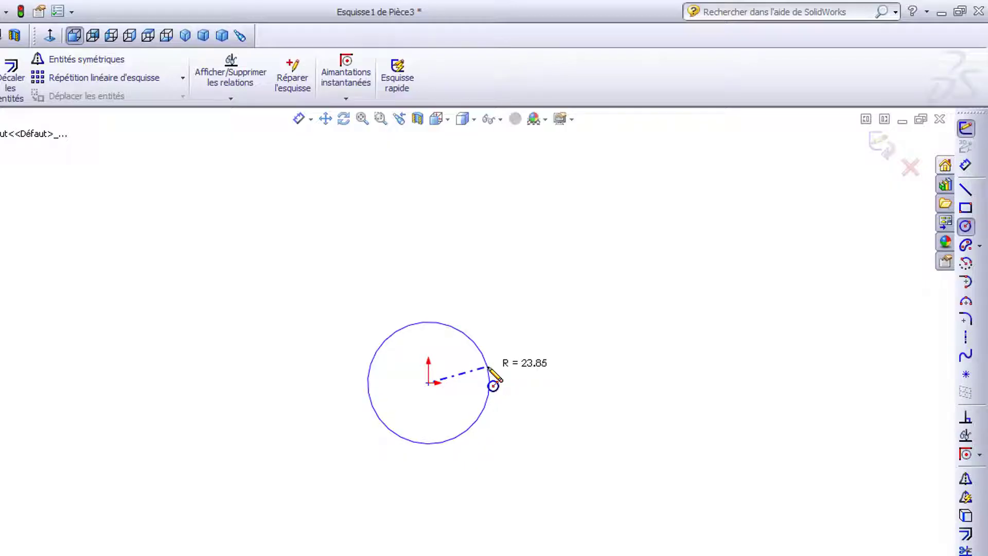
click(487, 368)
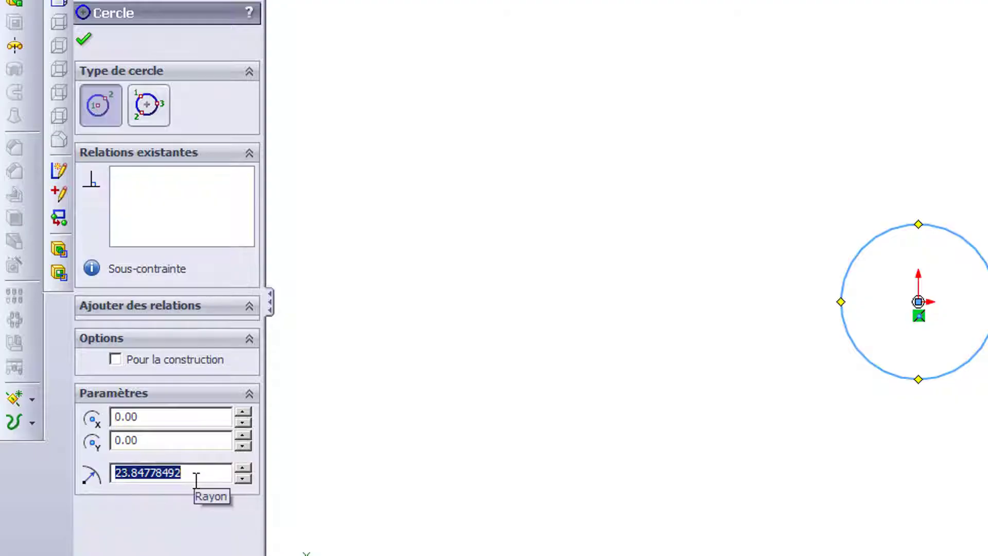
text(3)
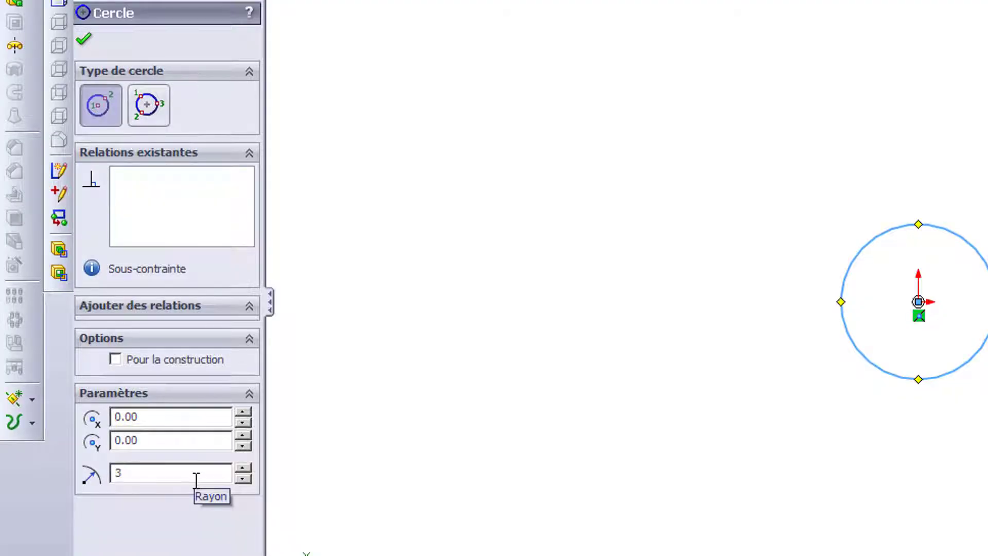
text(4)
click(88, 33)
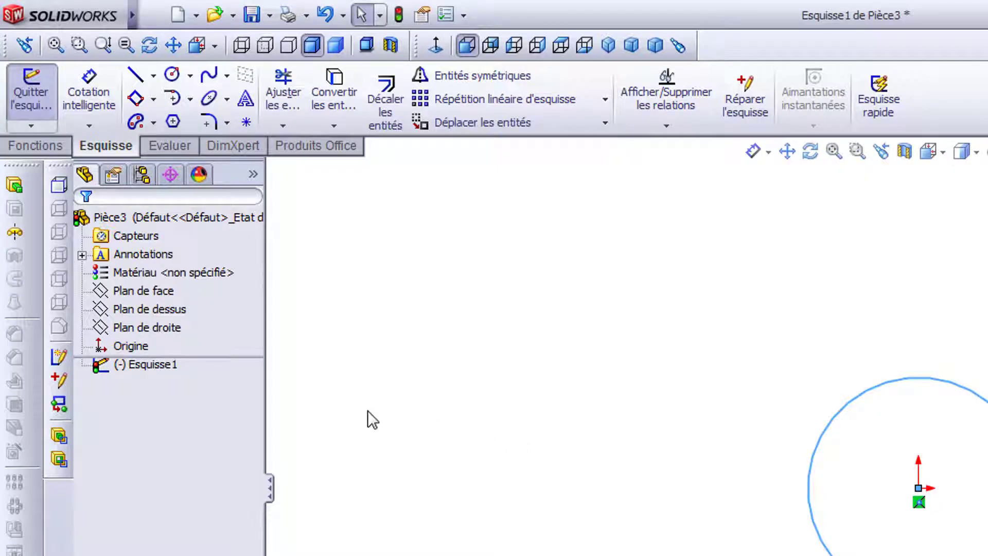
Step: Extrude the circle sketch as a blind boss with a depth of 12 mm
click(141, 369)
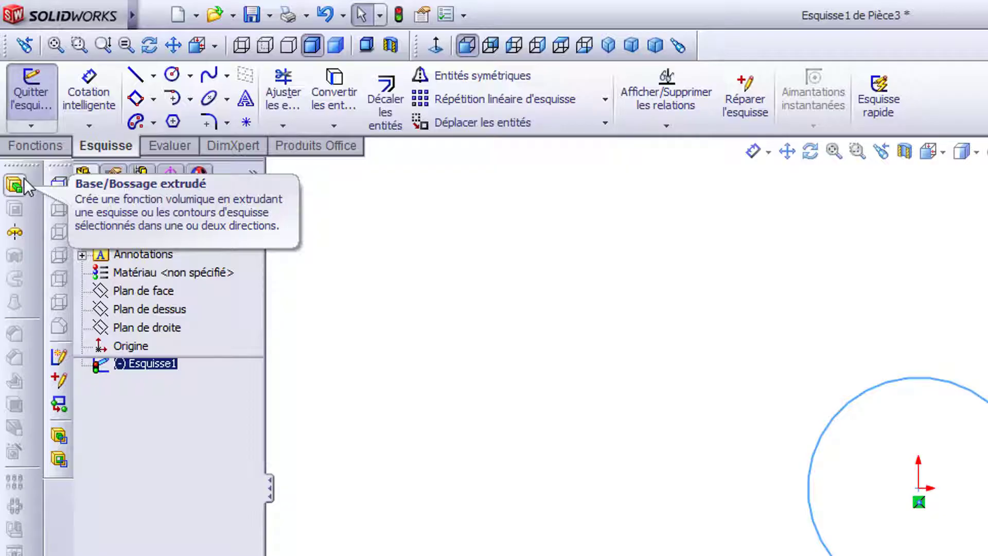
click(37, 146)
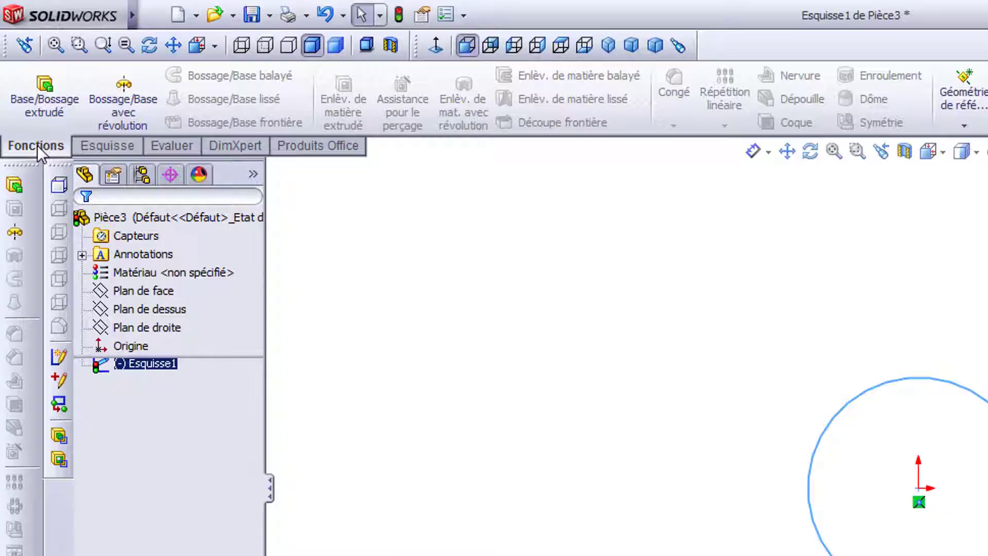
click(41, 100)
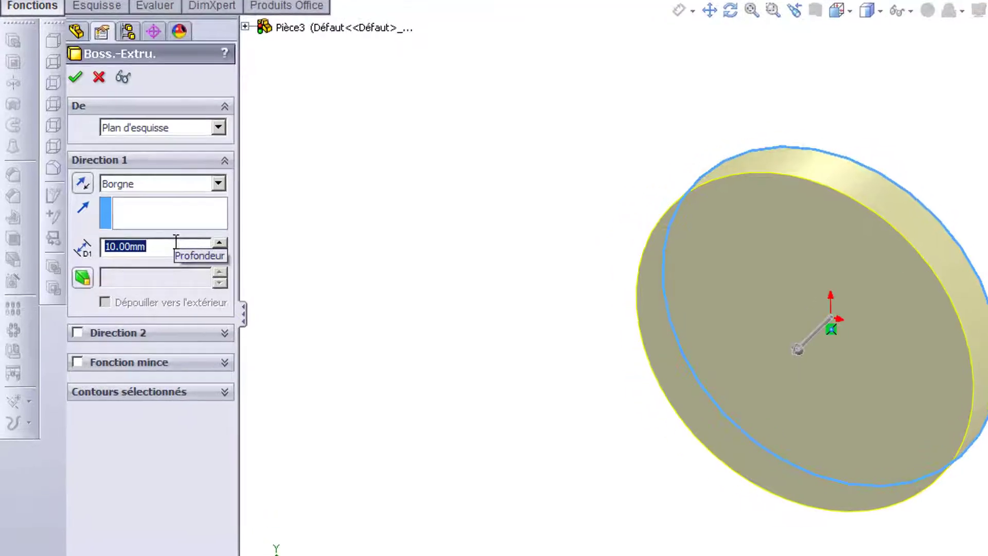
text(12)
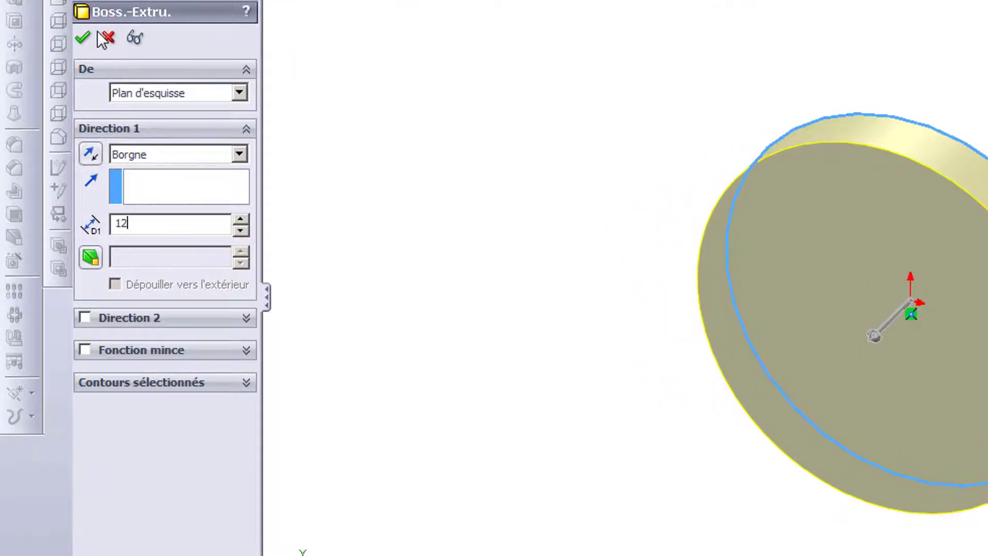
click(82, 38)
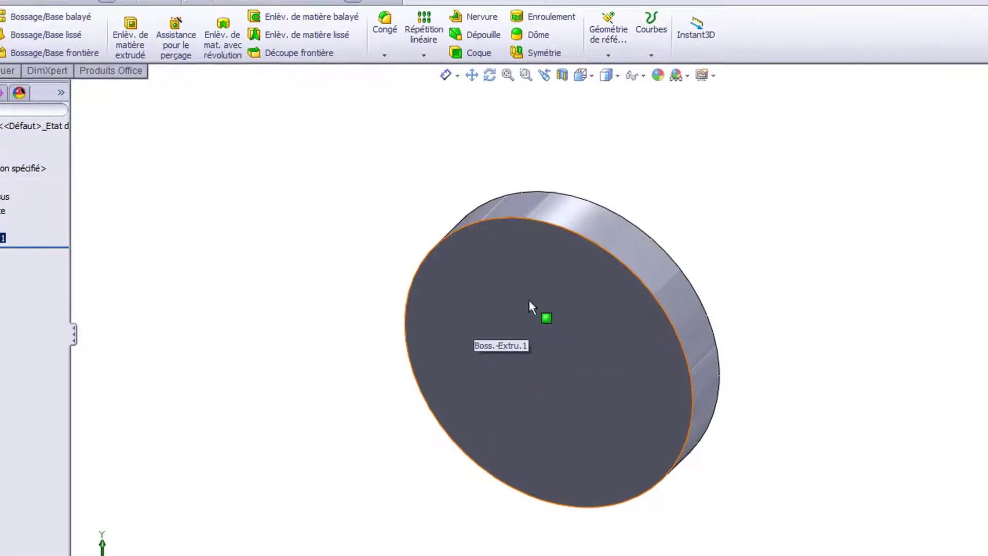
Step: Sketch a circle centred on the origin on the disc's front face and set its radius to 20 mm
click(662, 257)
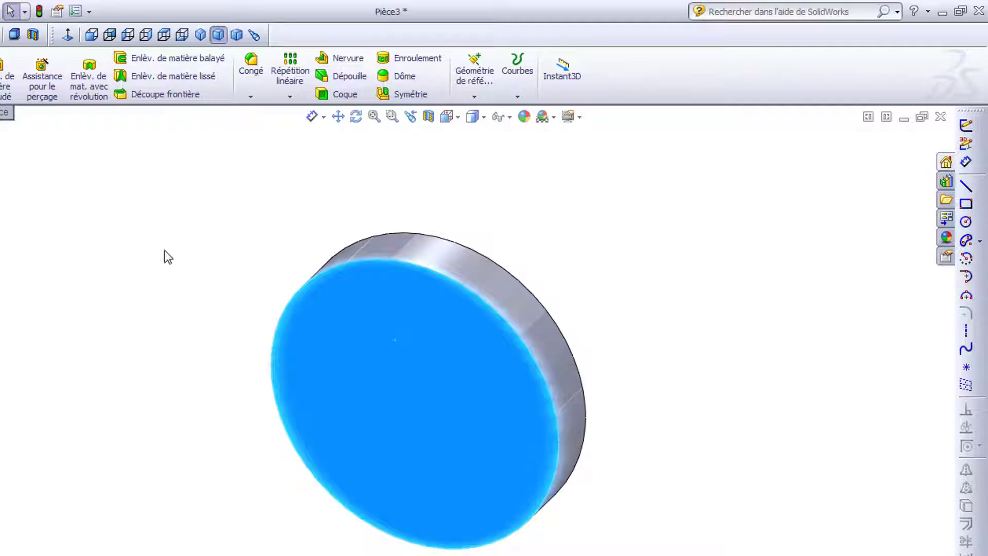
click(68, 35)
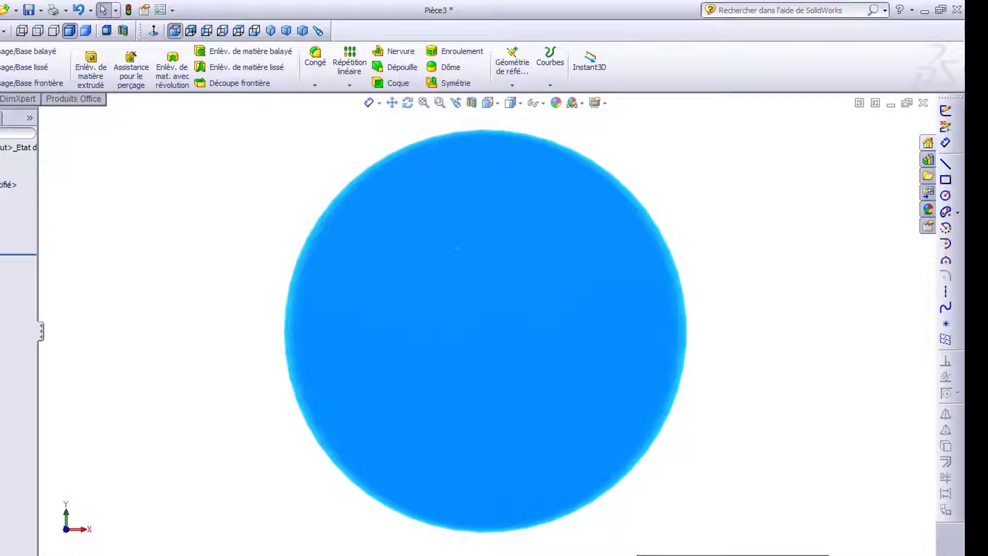
click(440, 555)
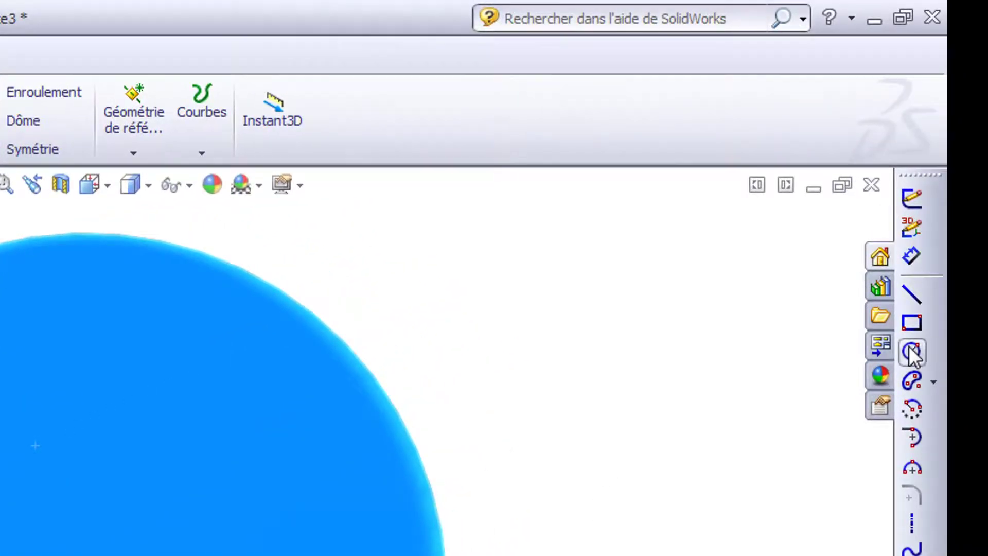
click(911, 353)
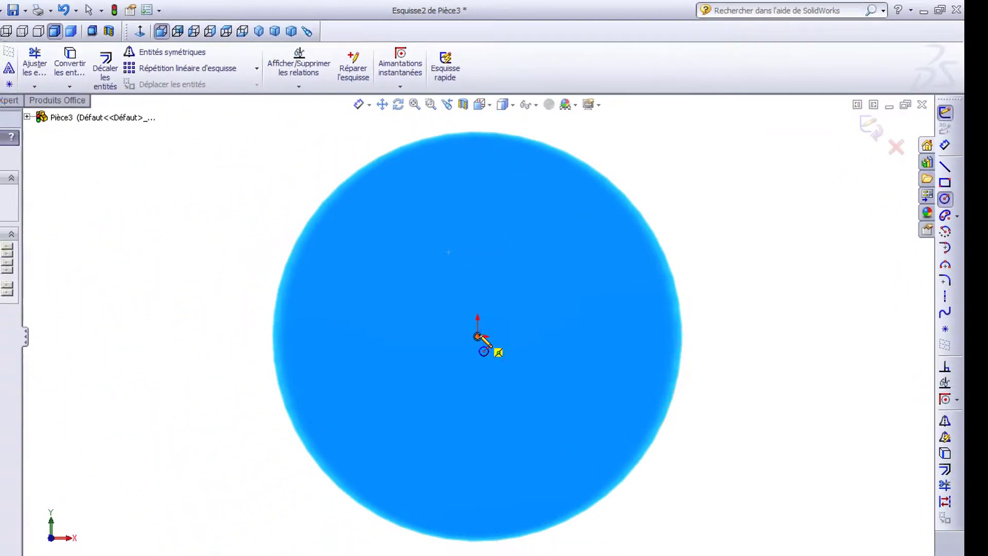
click(477, 336)
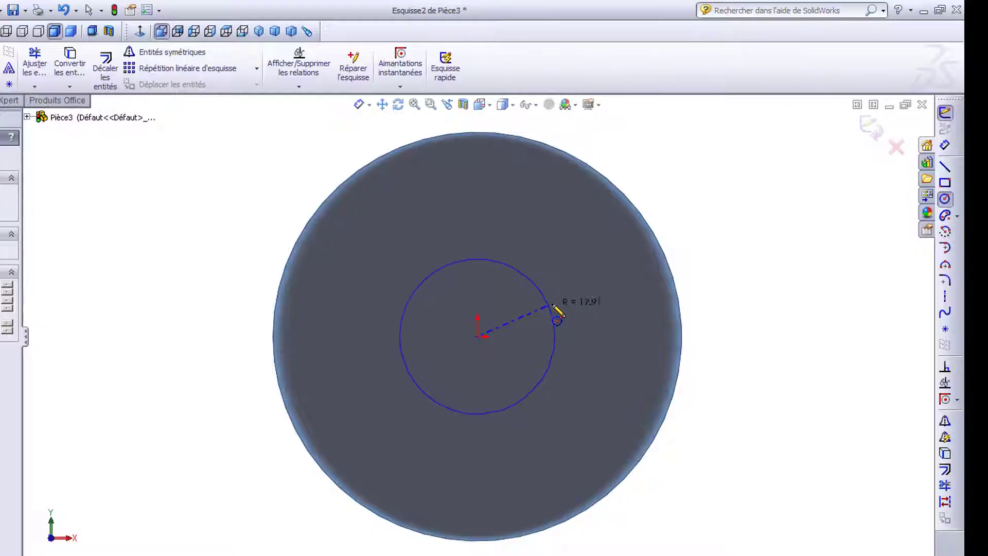
click(561, 303)
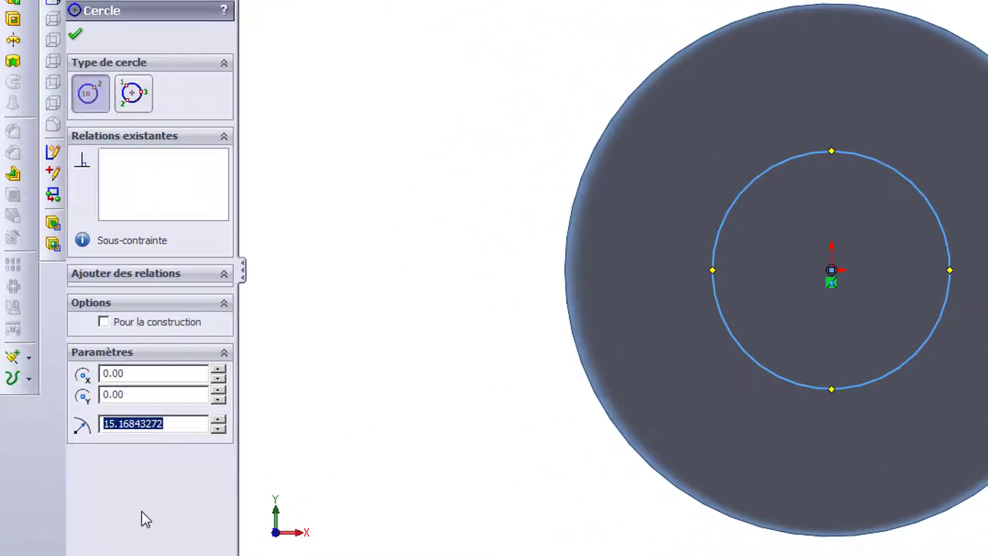
text(20)
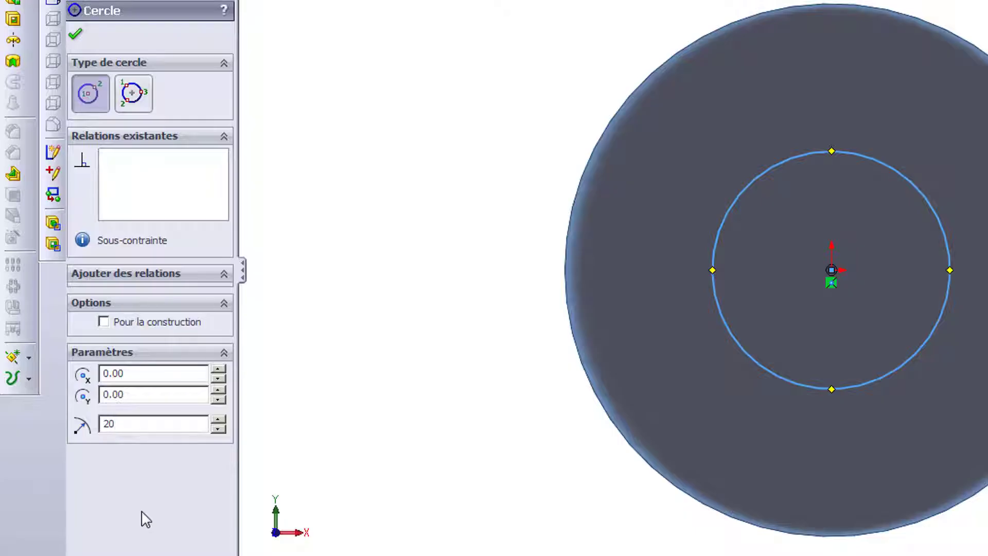
click(73, 34)
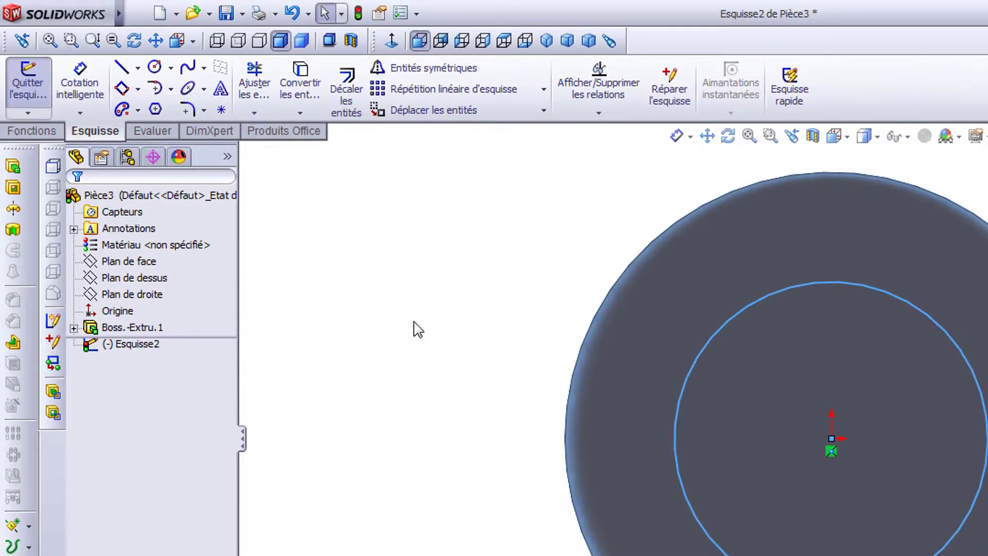
Step: Extrude the 20 mm radius circle outward from the disc as a merged blind boss 48 mm deep
middle_drag(467, 343, 366, 378)
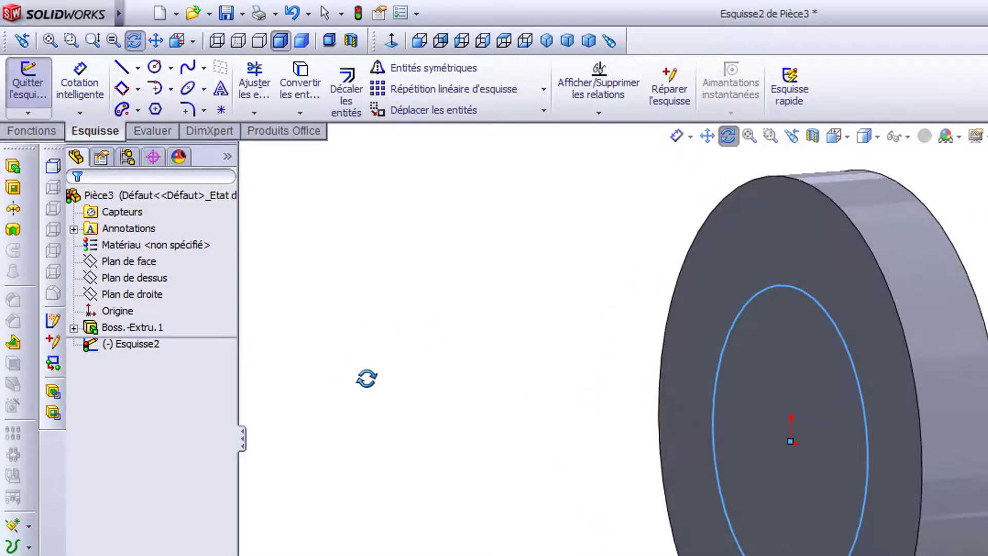
key(Escape)
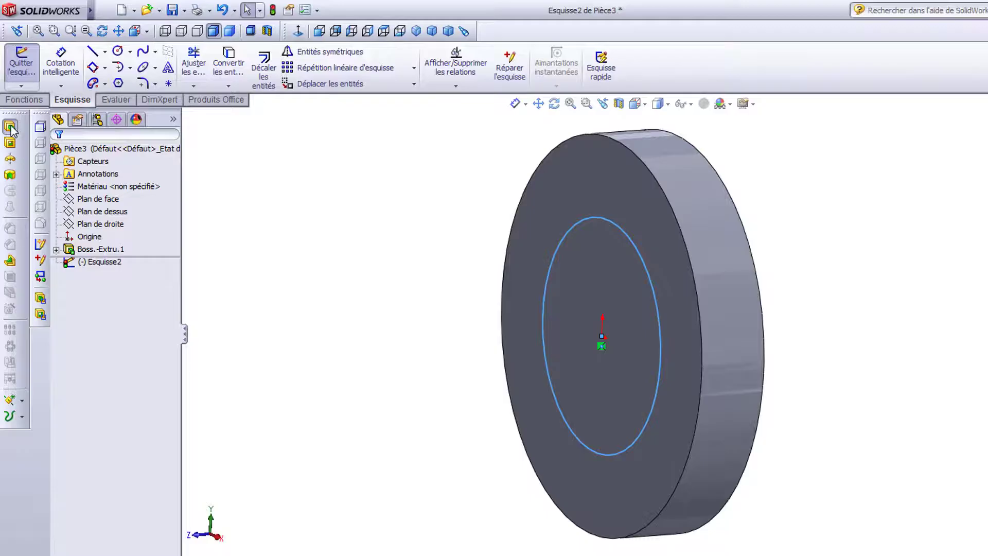
click(12, 151)
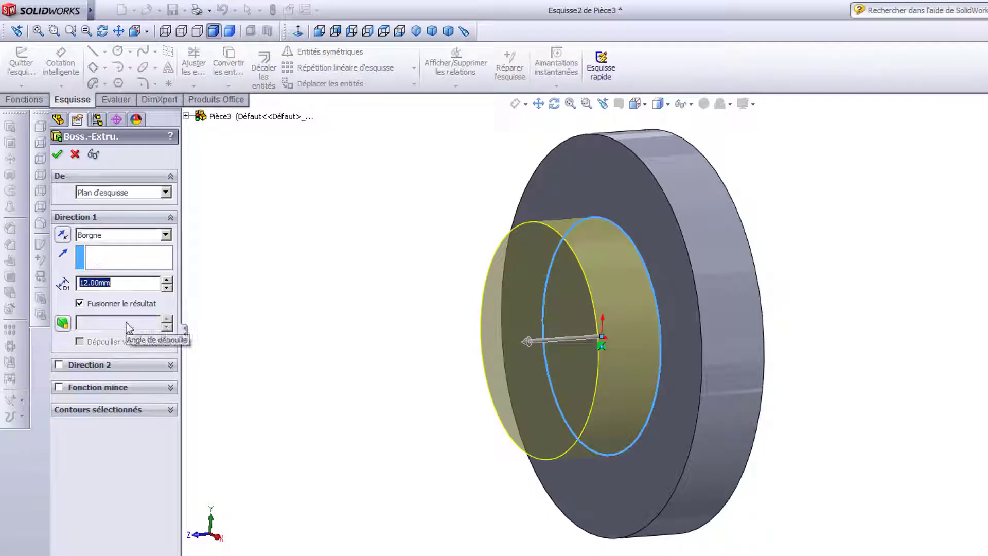
text(4)
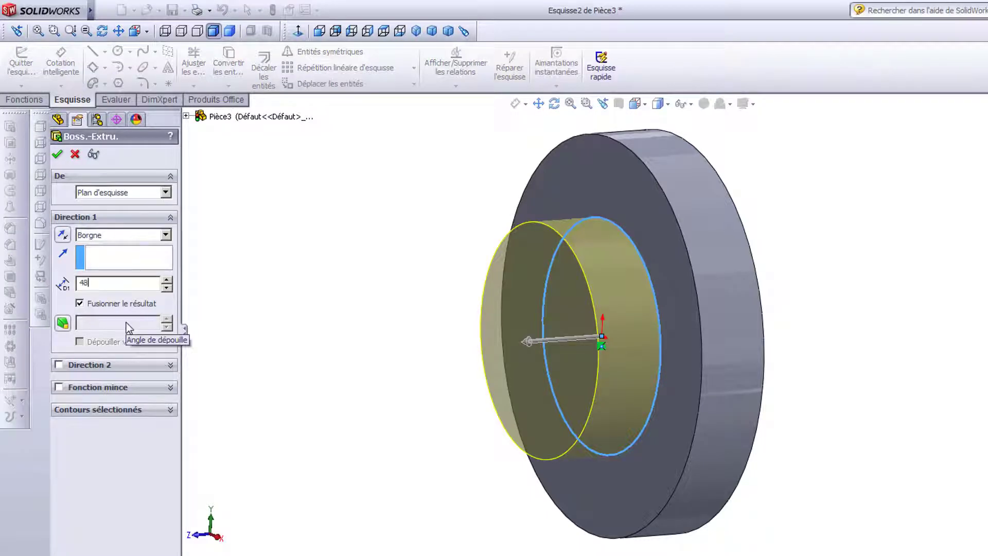
text(8)
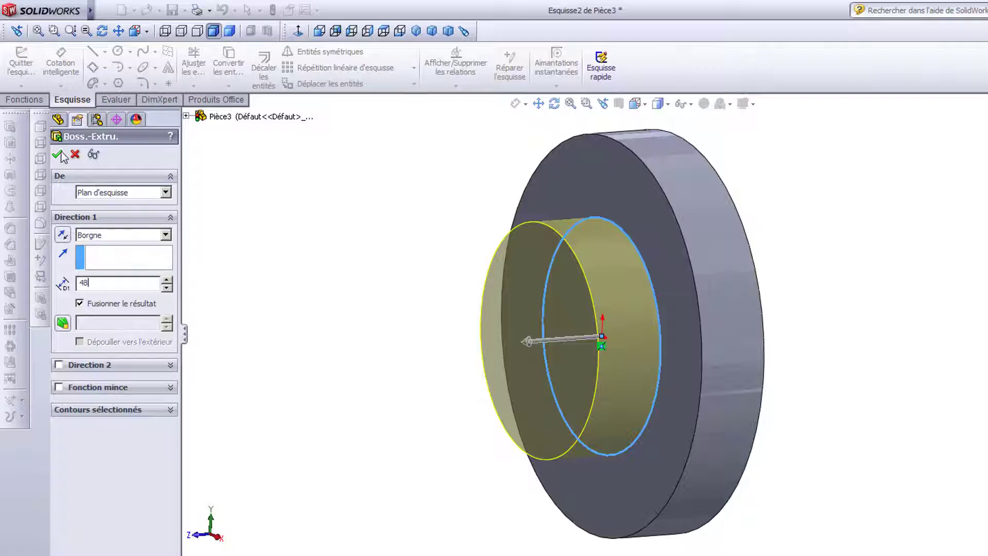
key(Return)
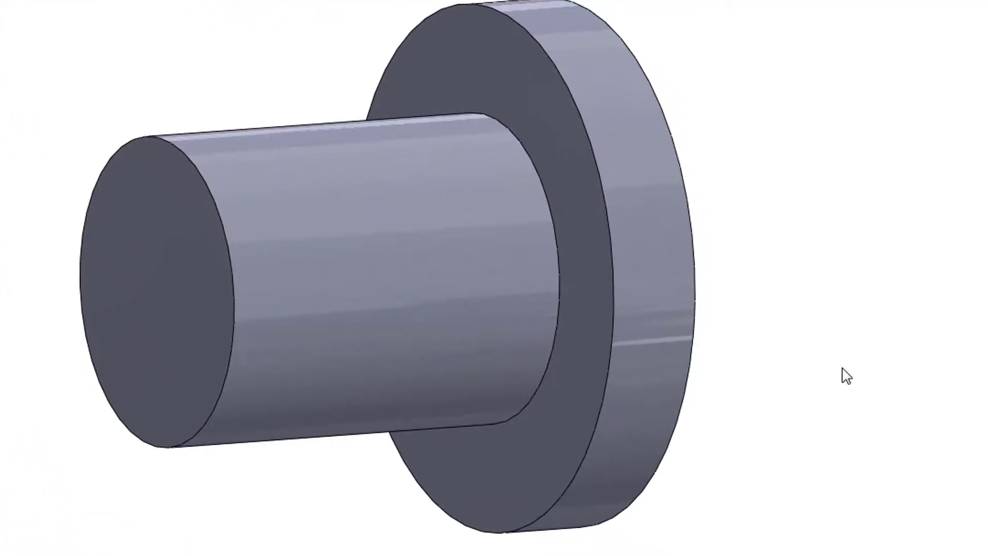
Step: Sketch a corner rectangle about 15 mm wide on the disc's back face, straddling its lower edge below the origin
middle_drag(861, 397, 771, 363)
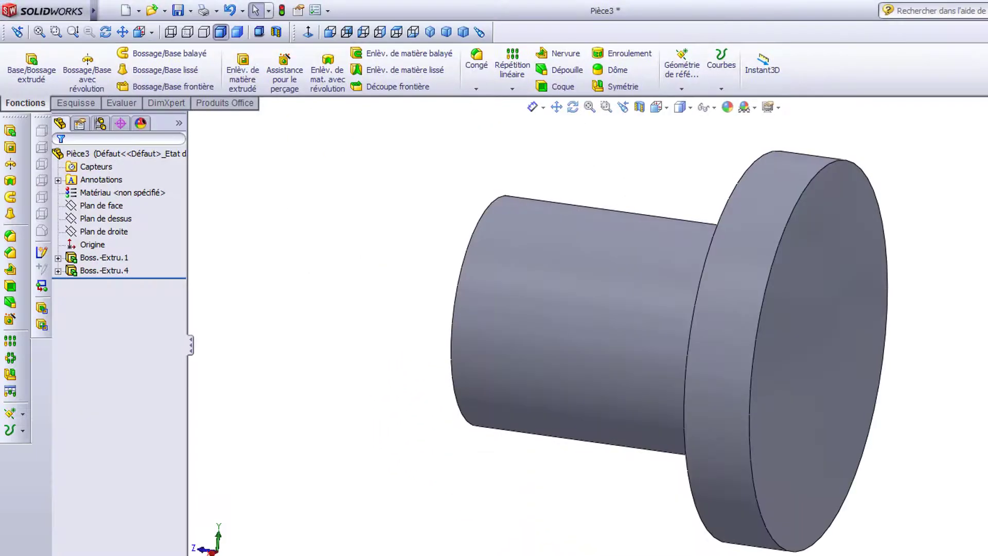
click(825, 315)
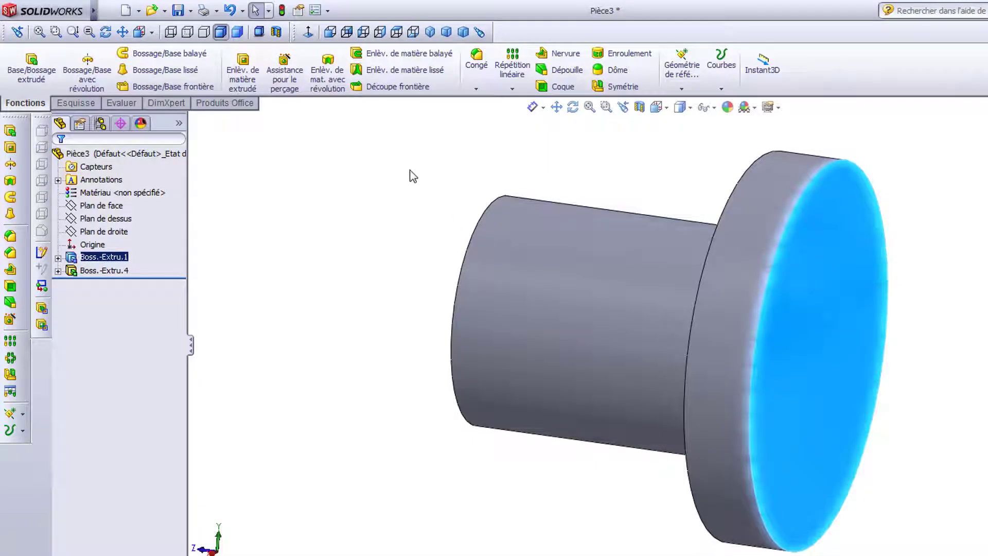
click(308, 32)
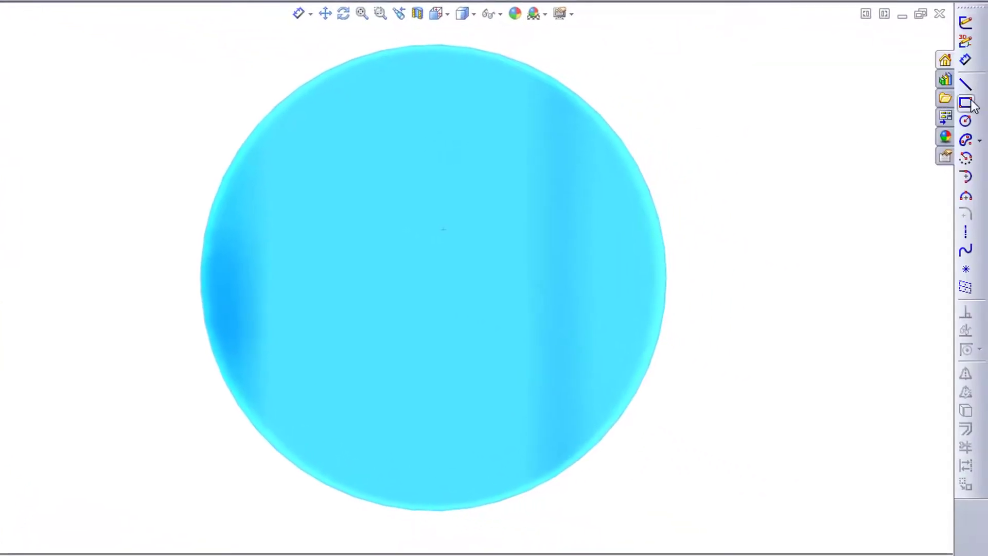
click(966, 103)
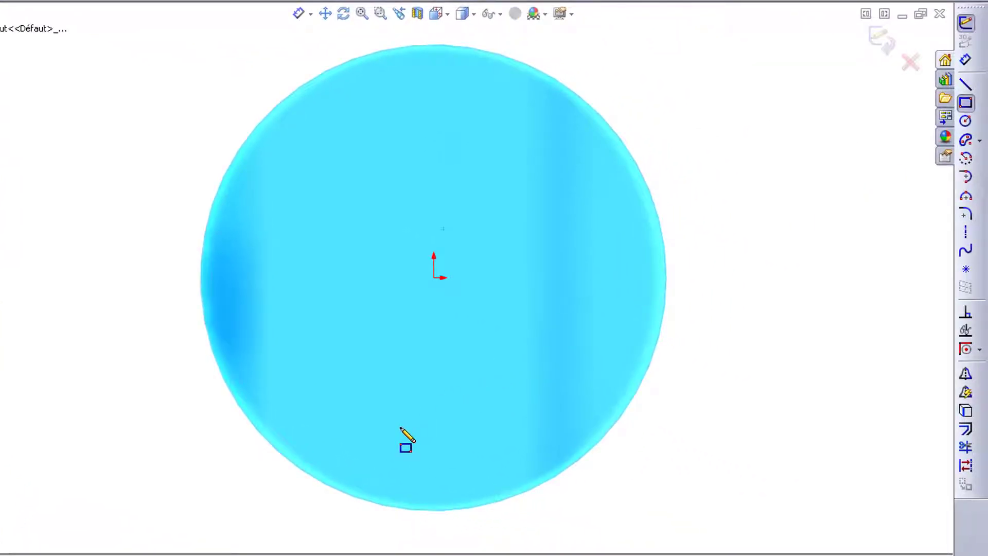
click(401, 427)
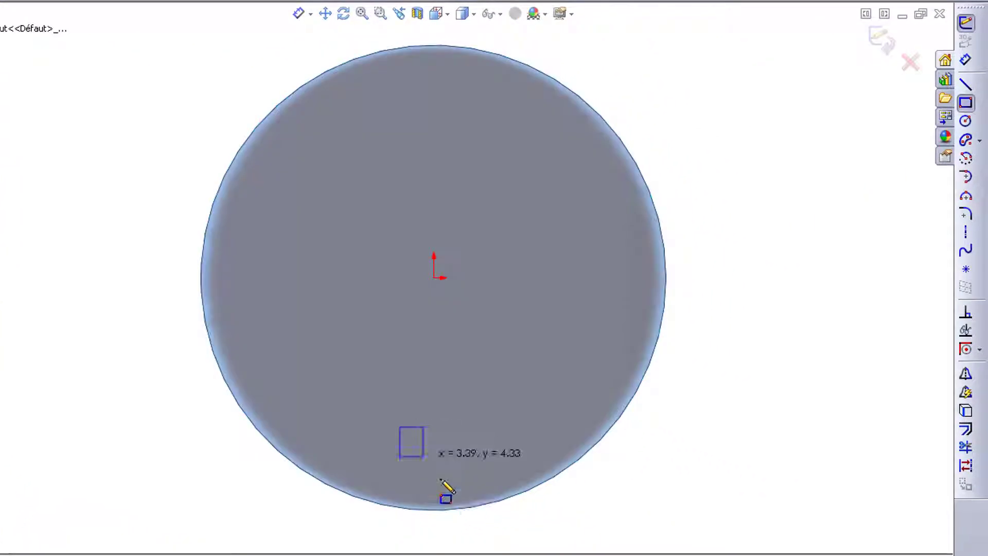
click(502, 543)
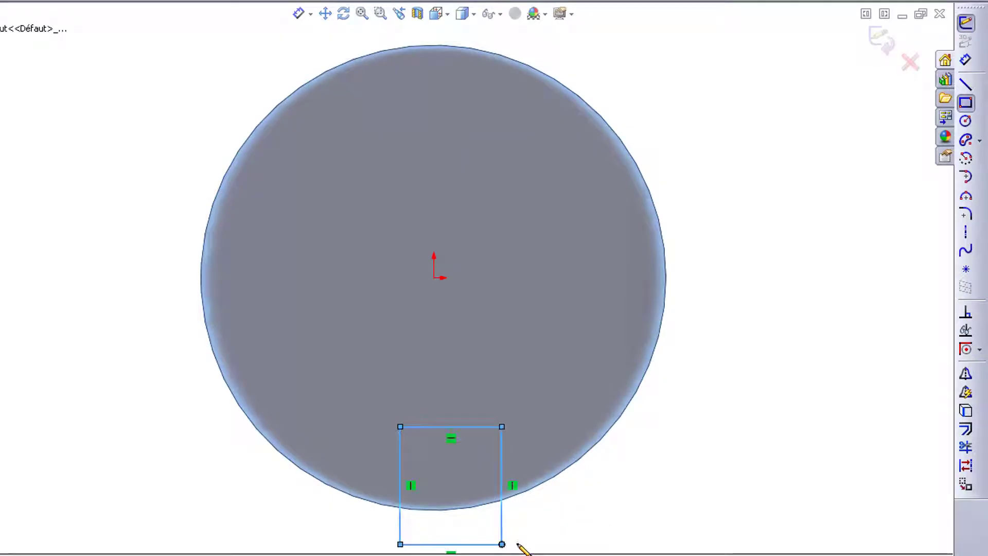
Step: Dimension the rectangle's upper edge and set its width to 12 mm
click(964, 60)
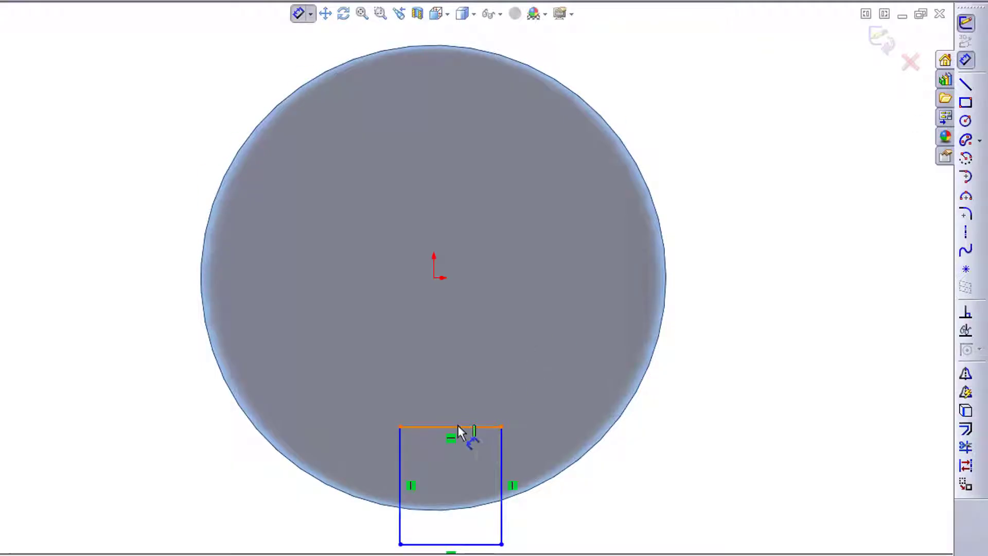
click(460, 426)
click(460, 360)
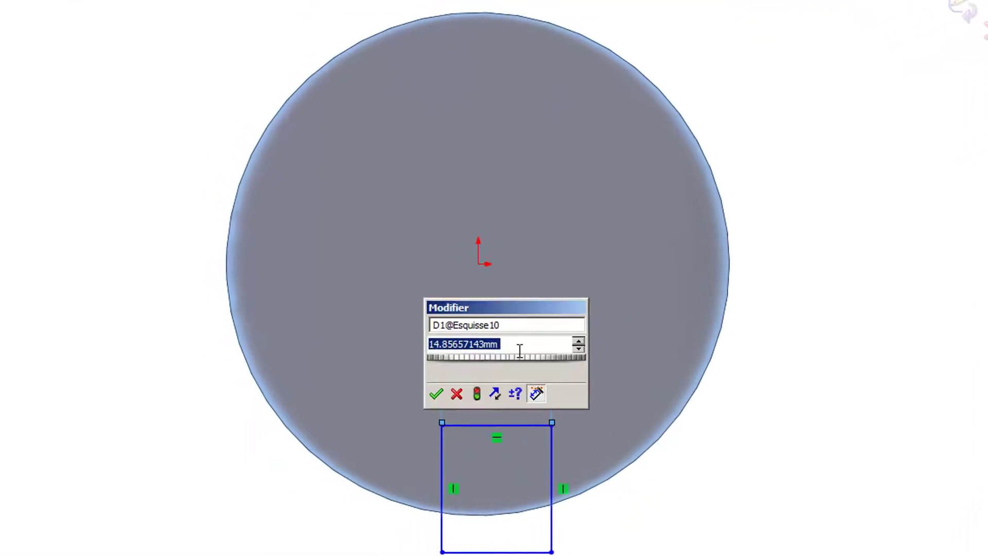
text(12)
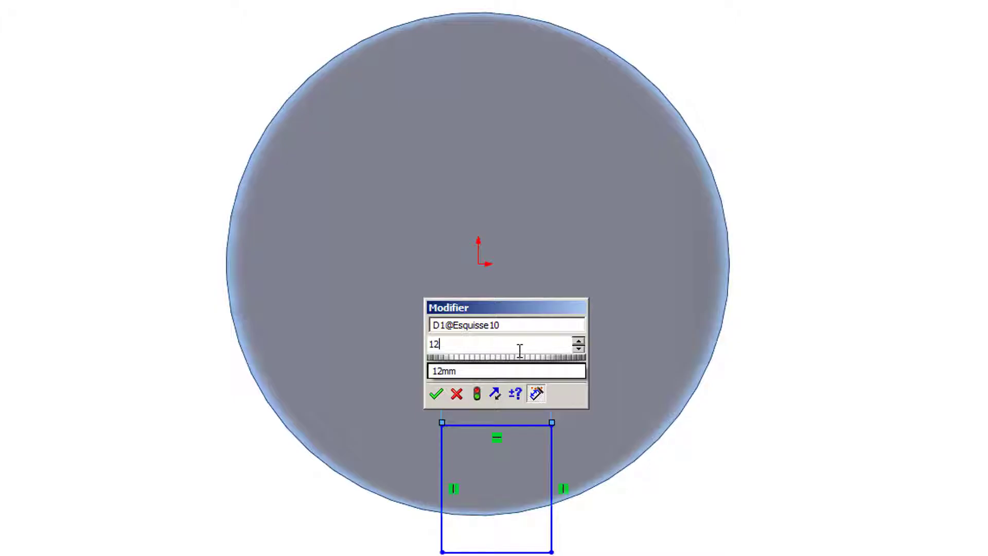
click(436, 393)
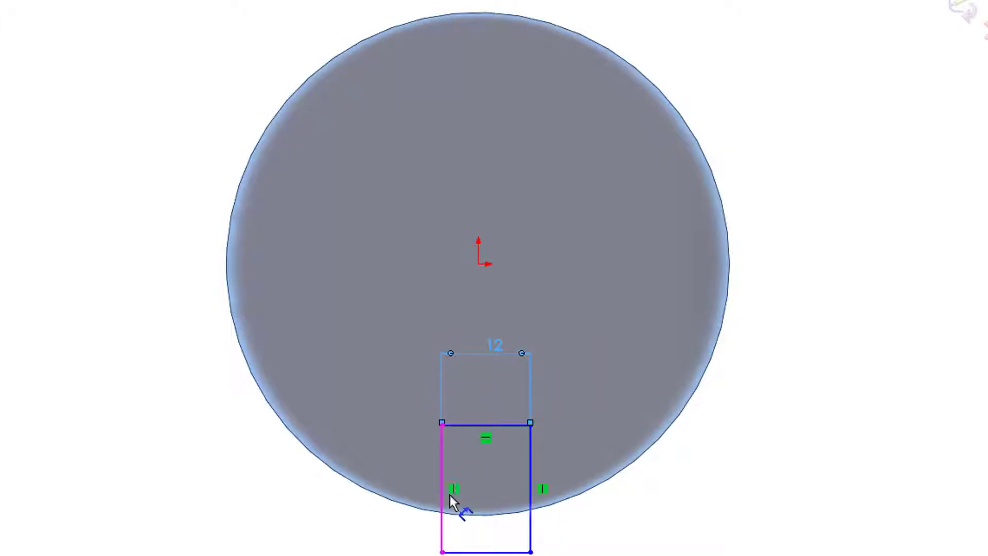
Step: Dimension the horizontal distance from the rectangle's left side to the origin and set it to 6 mm
key(Delete)
click(443, 472)
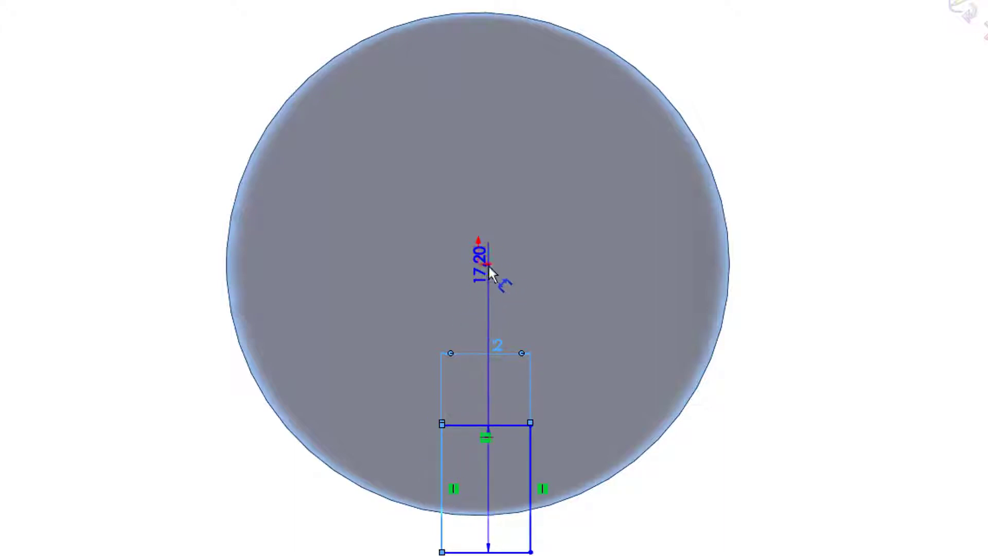
click(480, 265)
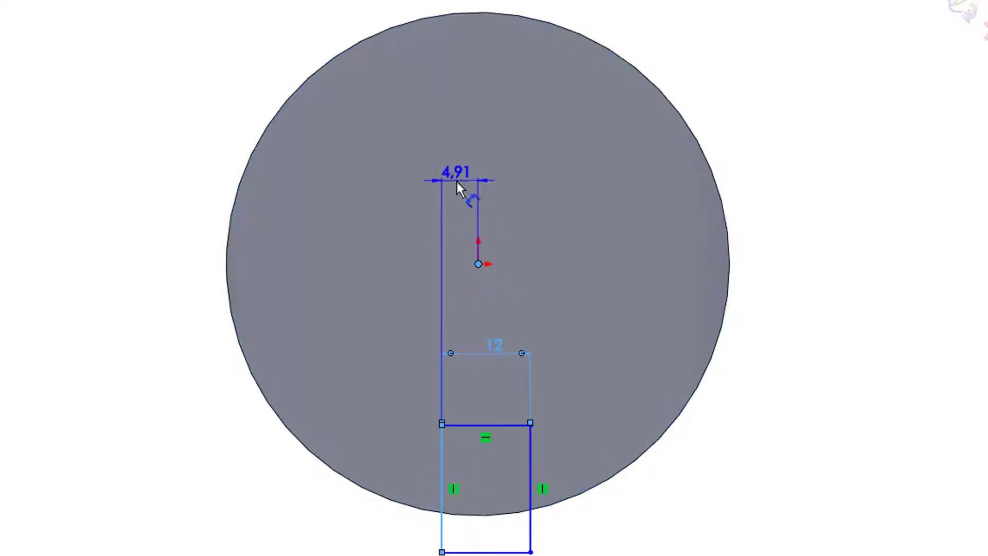
click(456, 181)
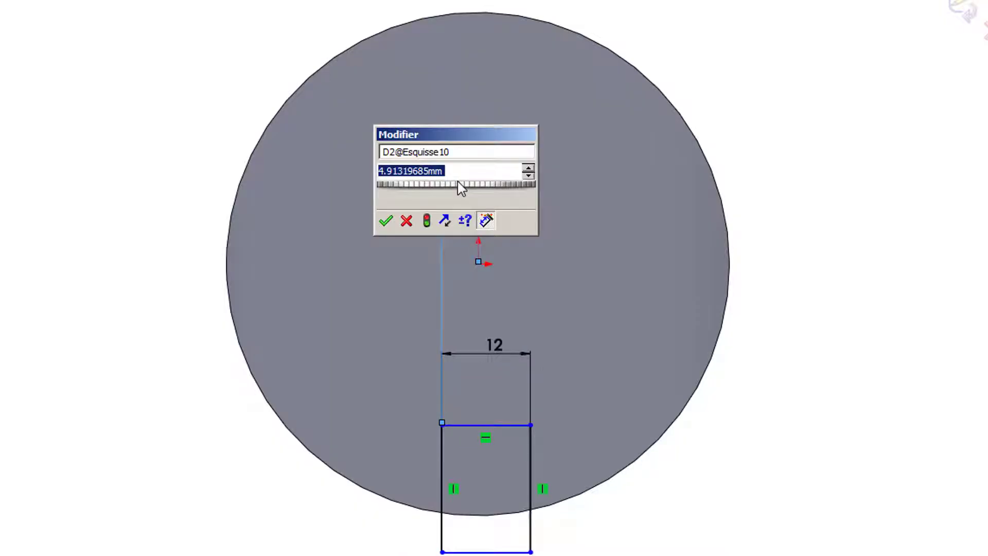
text(6)
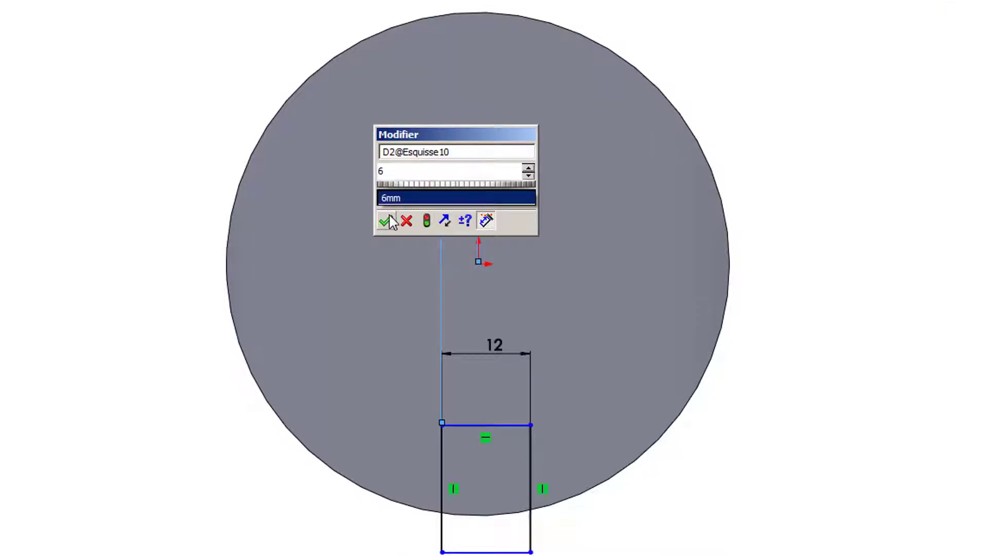
click(386, 221)
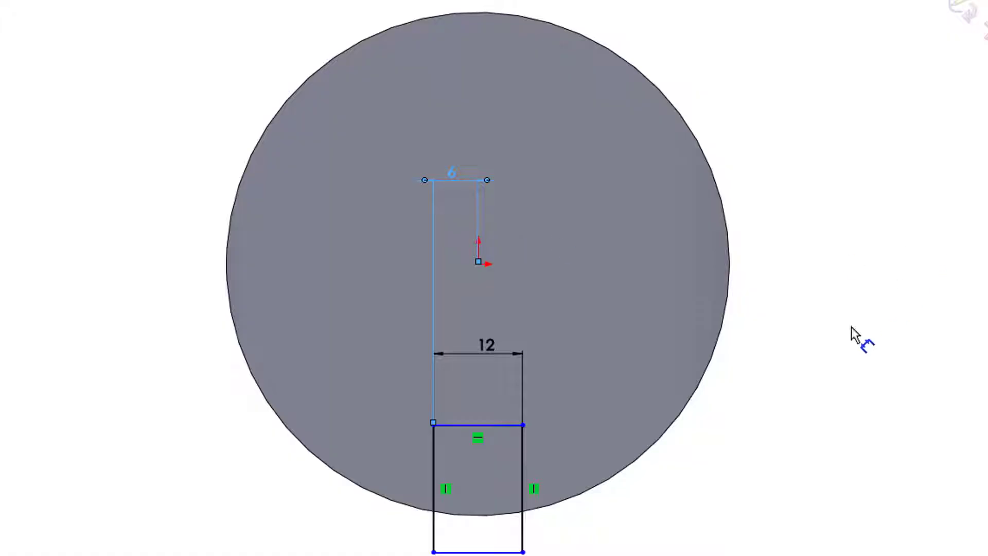
Step: Dimension the vertical distance from the rectangle's upper edge to the origin and set it to 25 mm
click(501, 424)
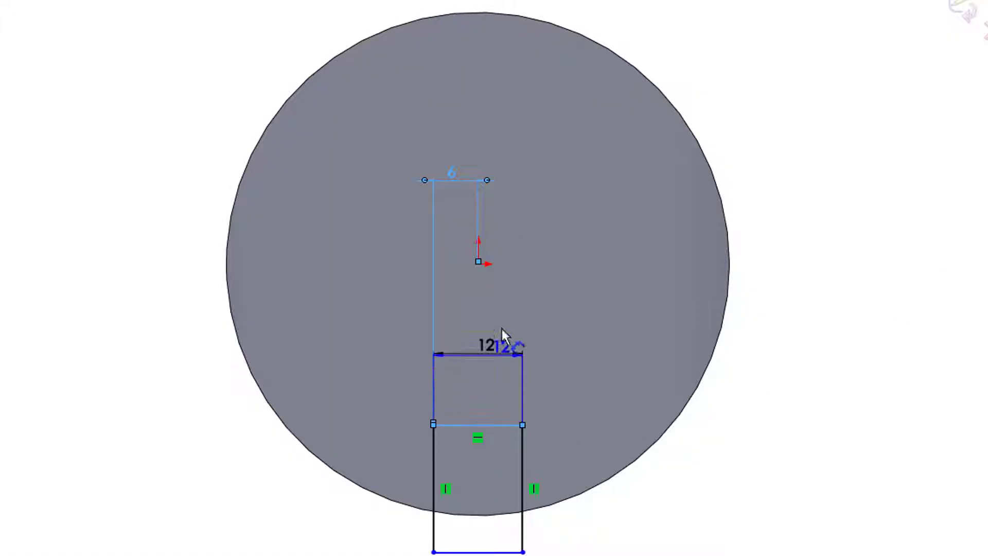
click(479, 262)
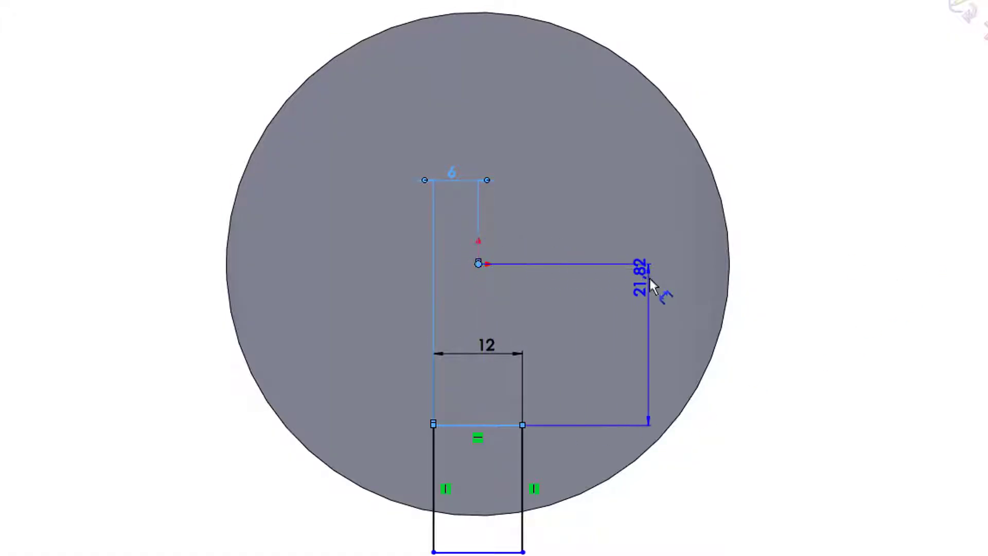
click(646, 295)
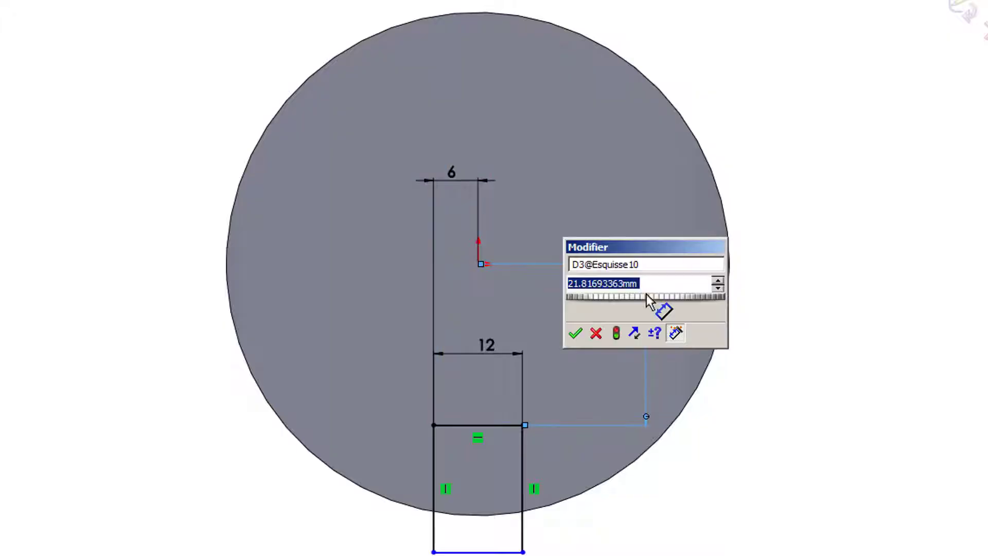
text(25)
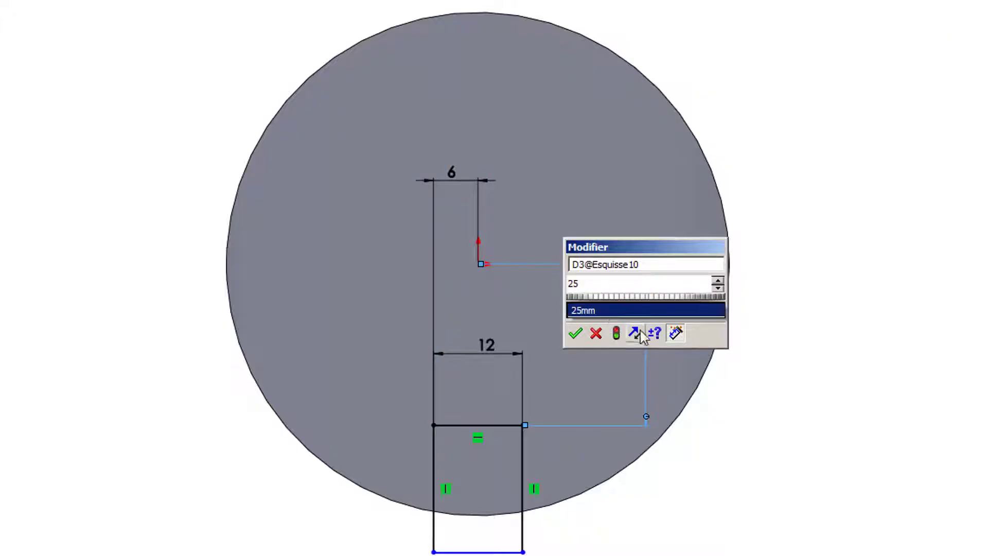
click(575, 333)
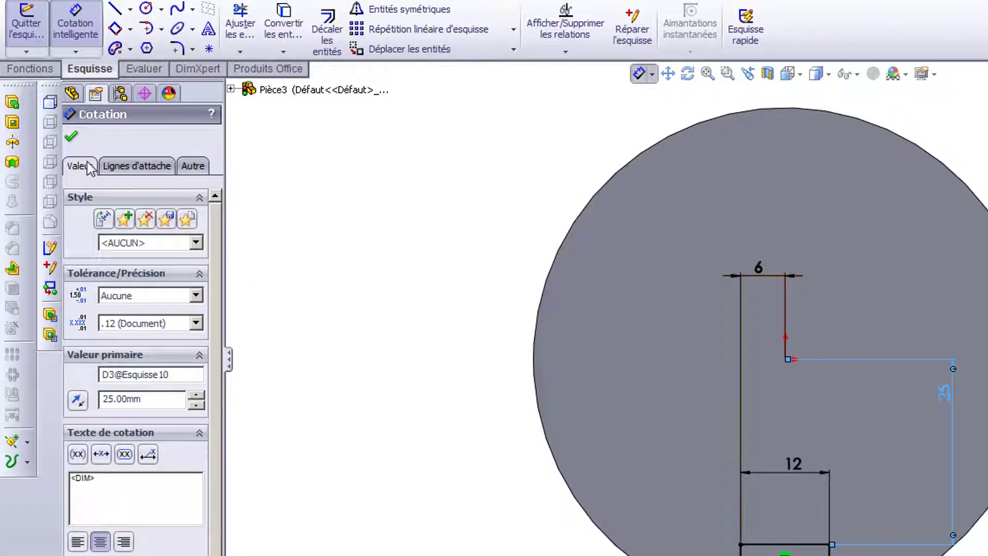
click(71, 136)
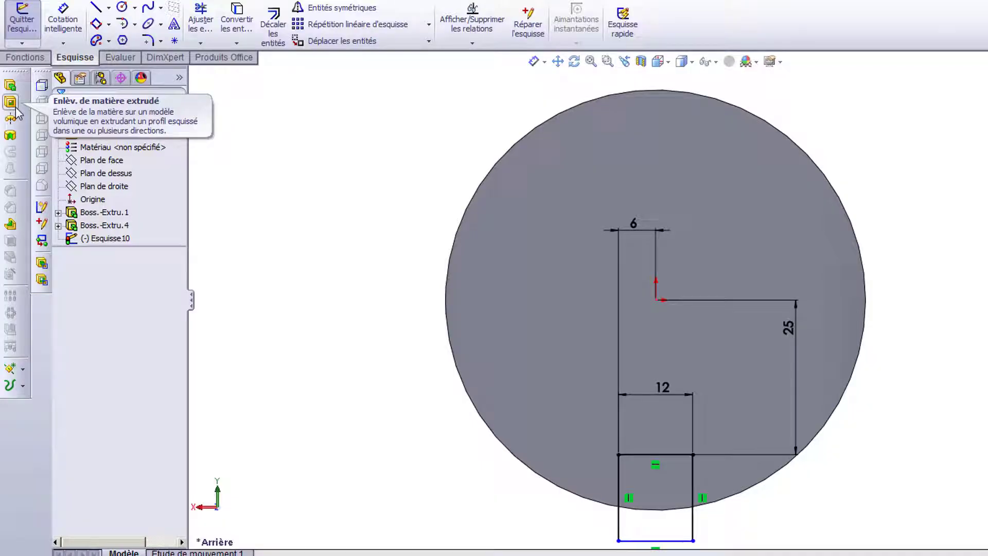
Step: Cut the rectangular notch through the disc with an extruded cut using the A travers tout end condition
click(16, 109)
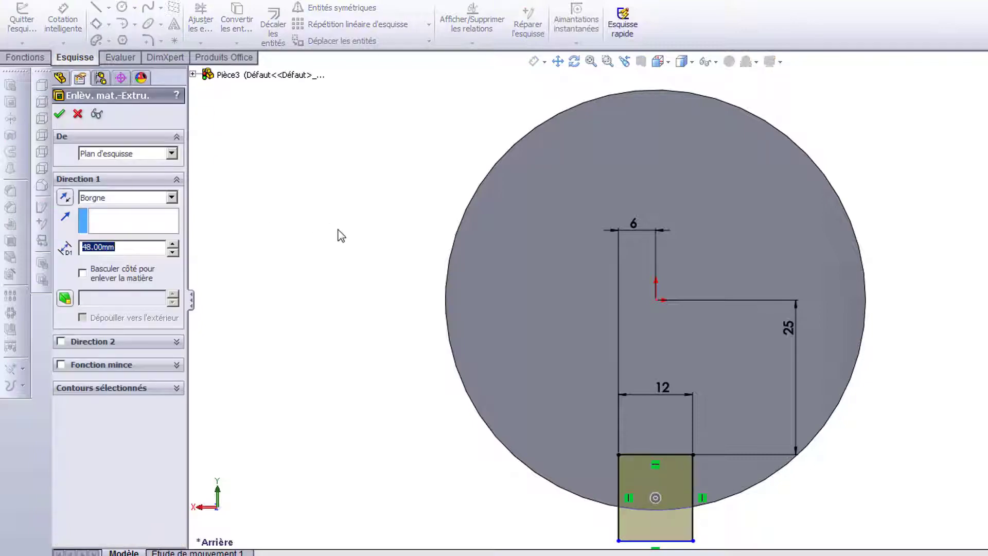
middle_drag(337, 236, 418, 236)
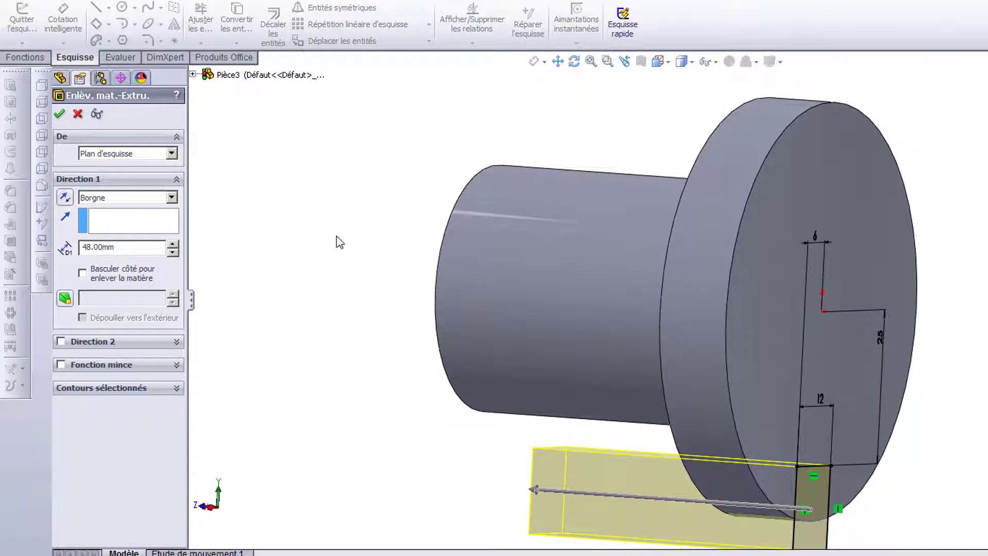
ctrl+middle_drag(326, 236, 326, 187)
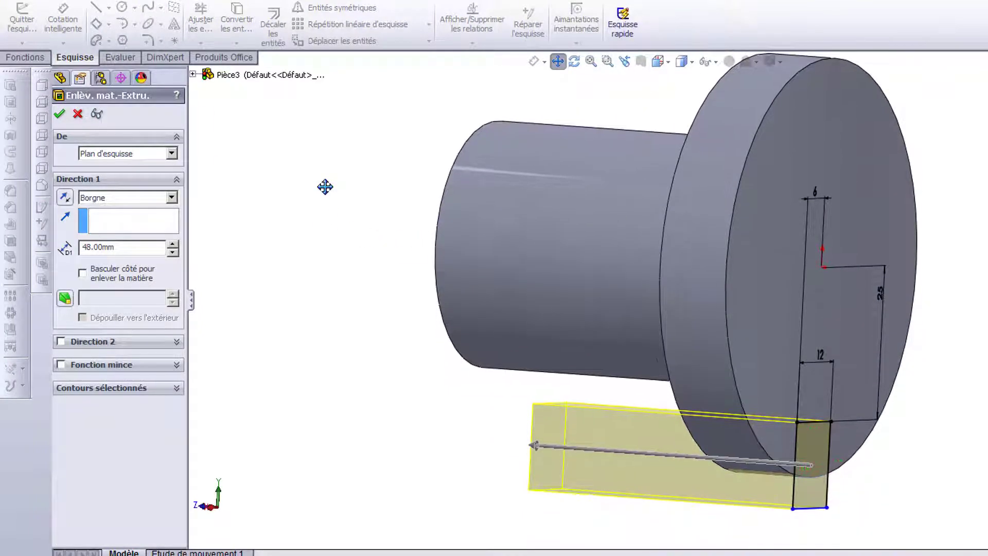
click(174, 198)
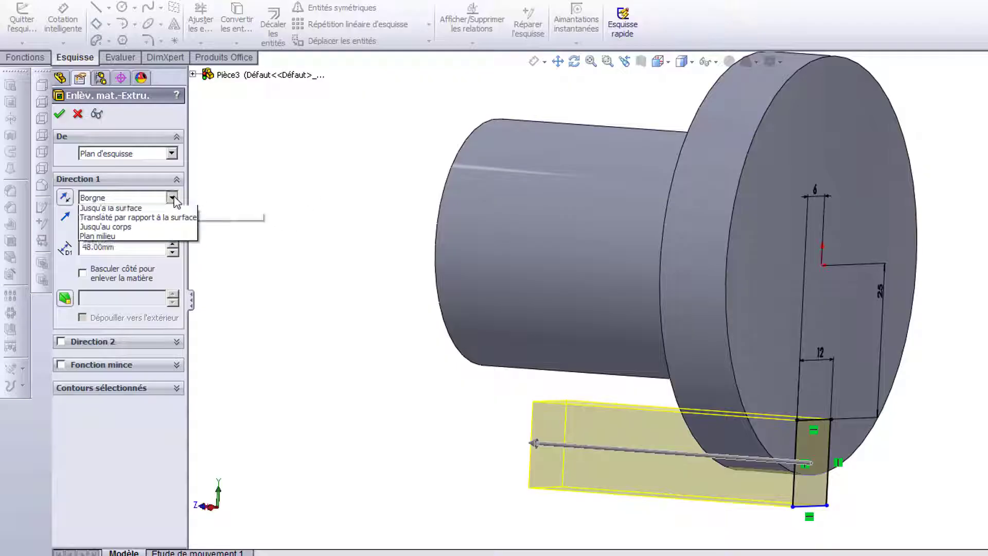
click(159, 220)
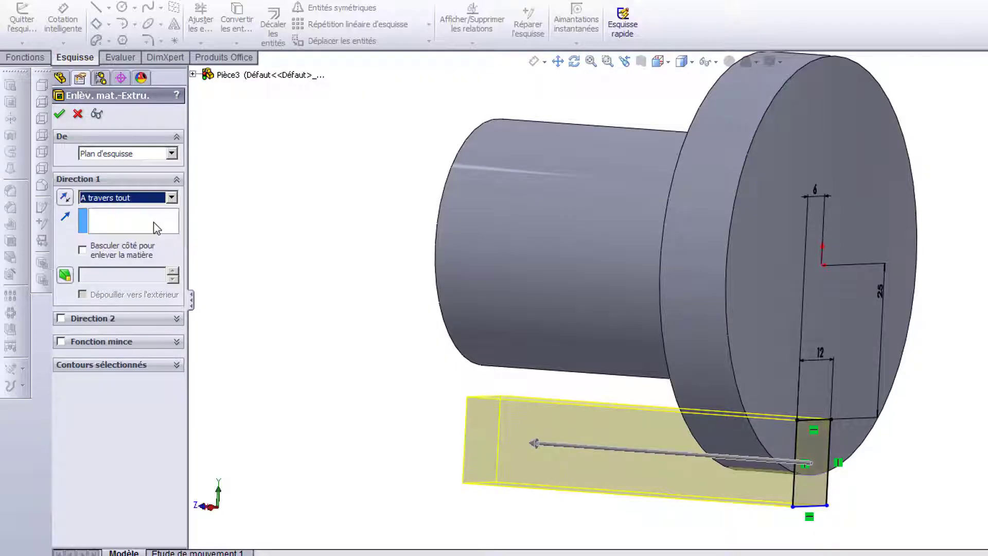
click(59, 113)
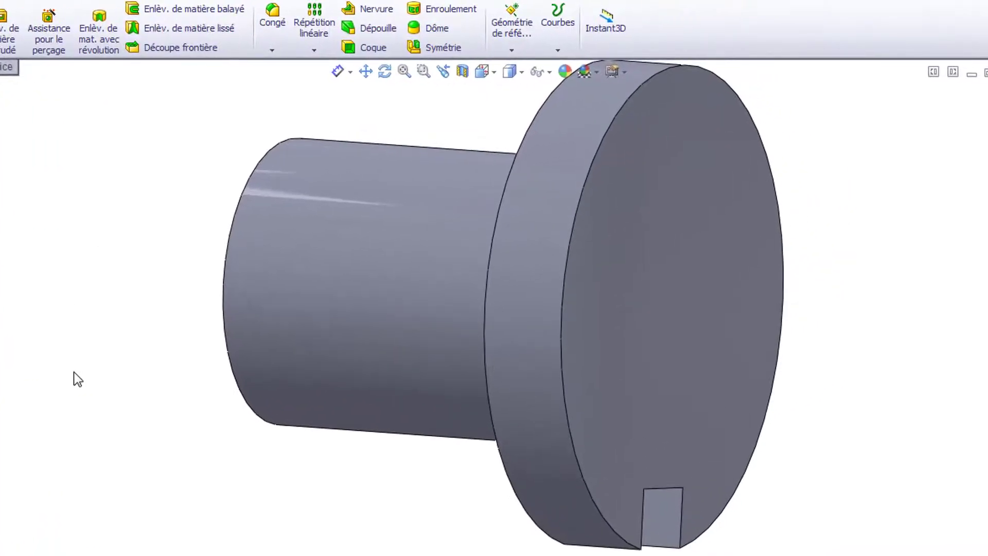
Step: Sketch a circle about 21 mm directly above the origin on the disc's back face and set its radius to 3.5 mm
middle_drag(73, 372, 31, 349)
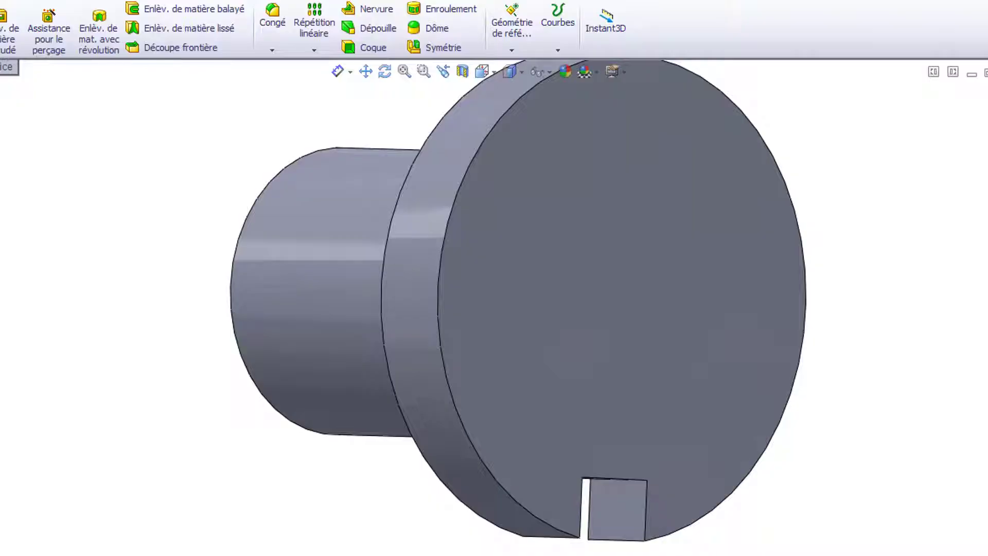
middle_drag(970, 537, 980, 540)
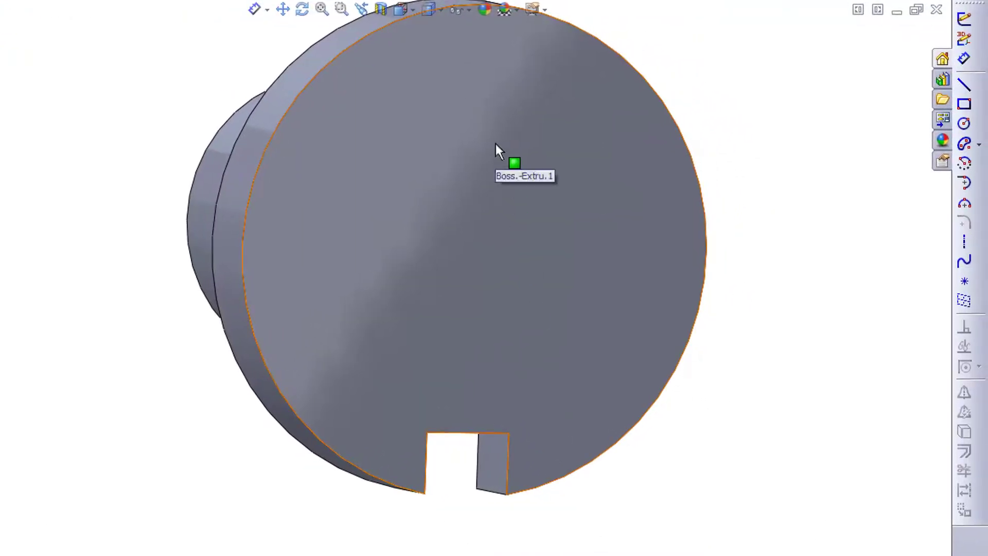
click(495, 145)
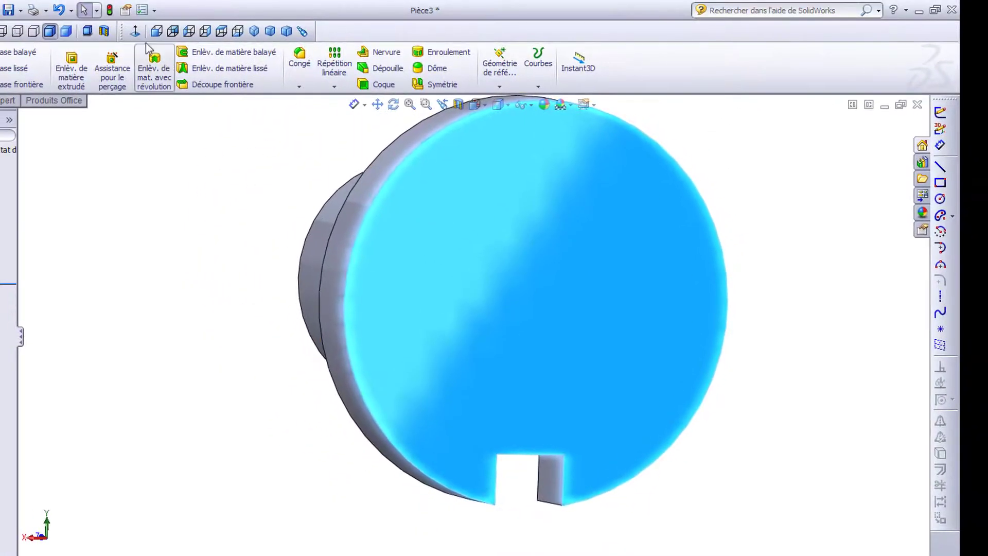
click(136, 32)
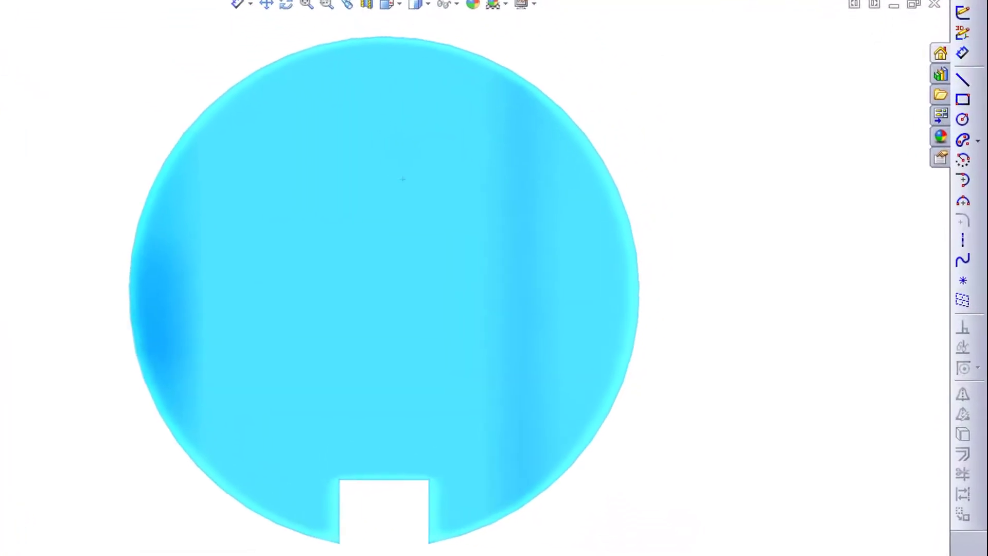
click(963, 116)
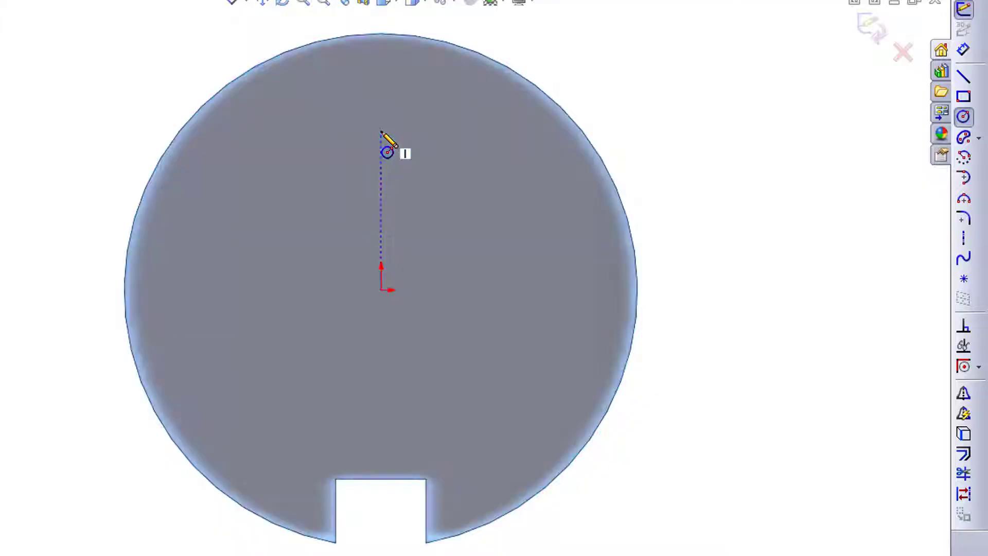
click(381, 131)
click(403, 132)
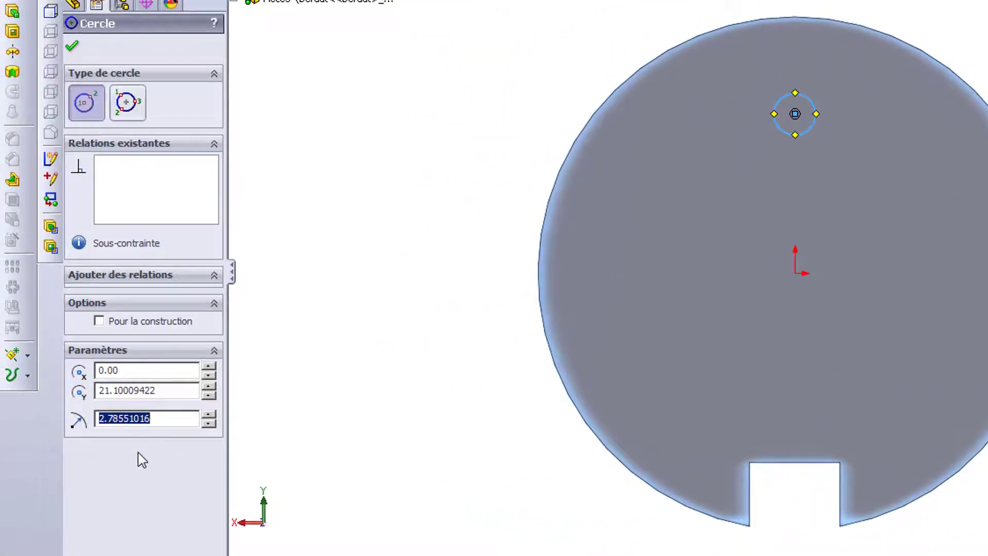
text(3.5)
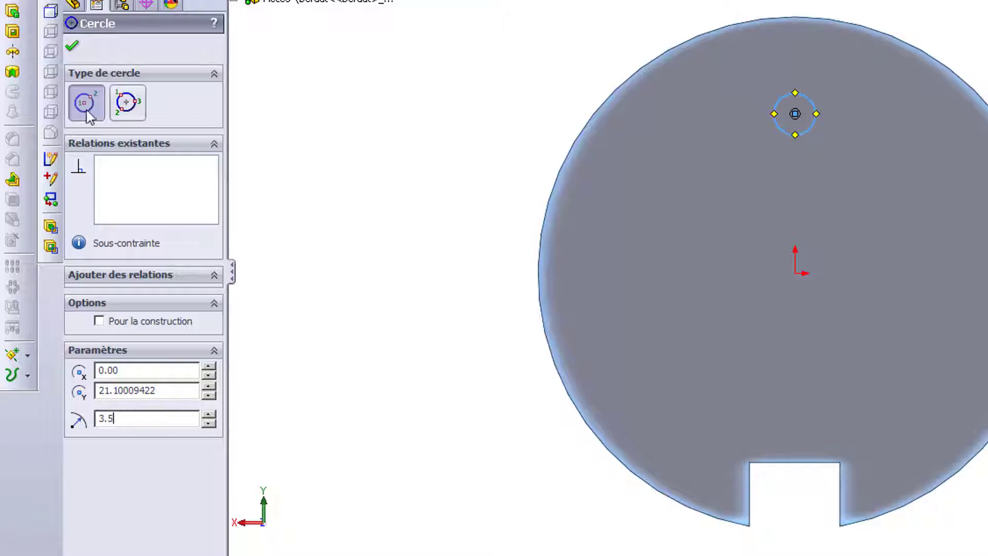
click(72, 48)
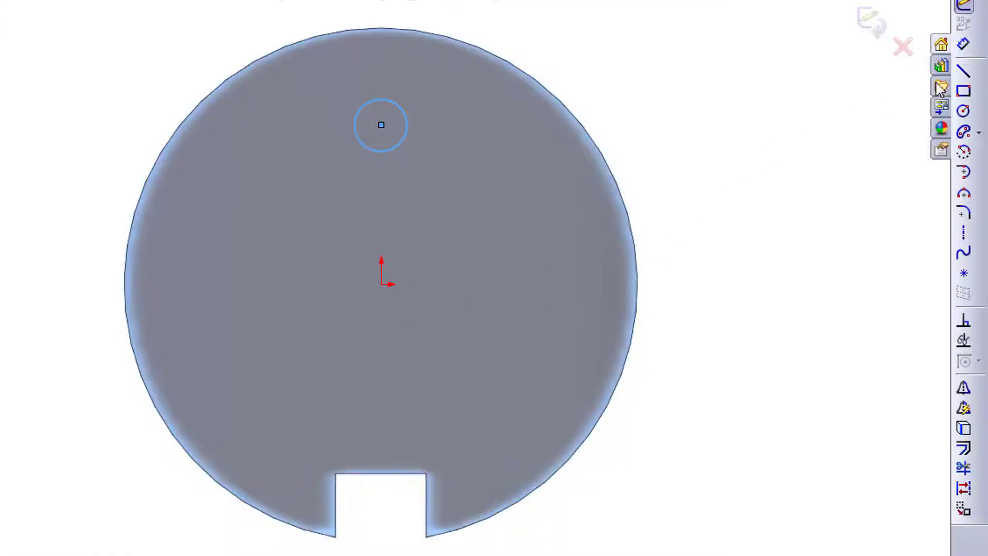
Step: Dimension the vertical distance from the circle's centre to the origin and set it to 27 mm
click(964, 44)
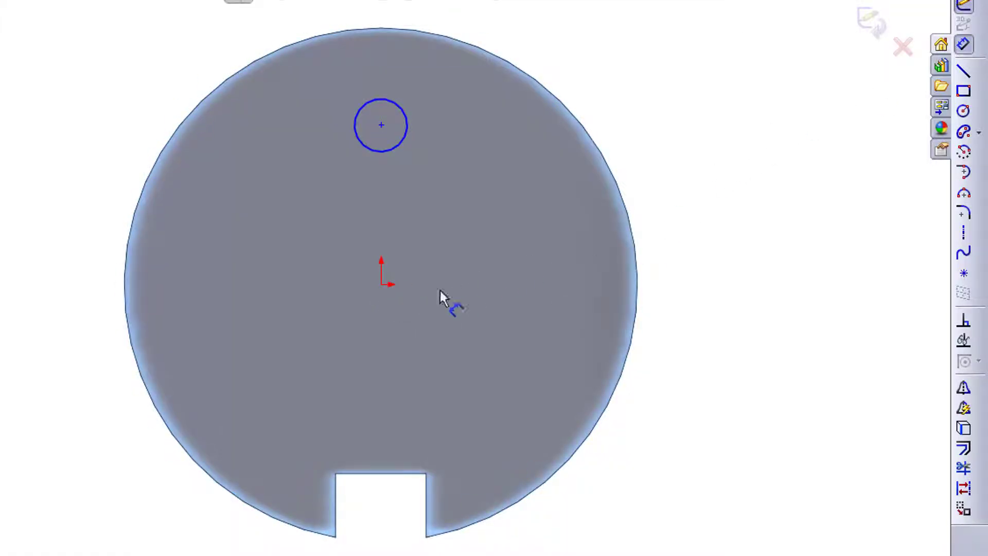
click(381, 284)
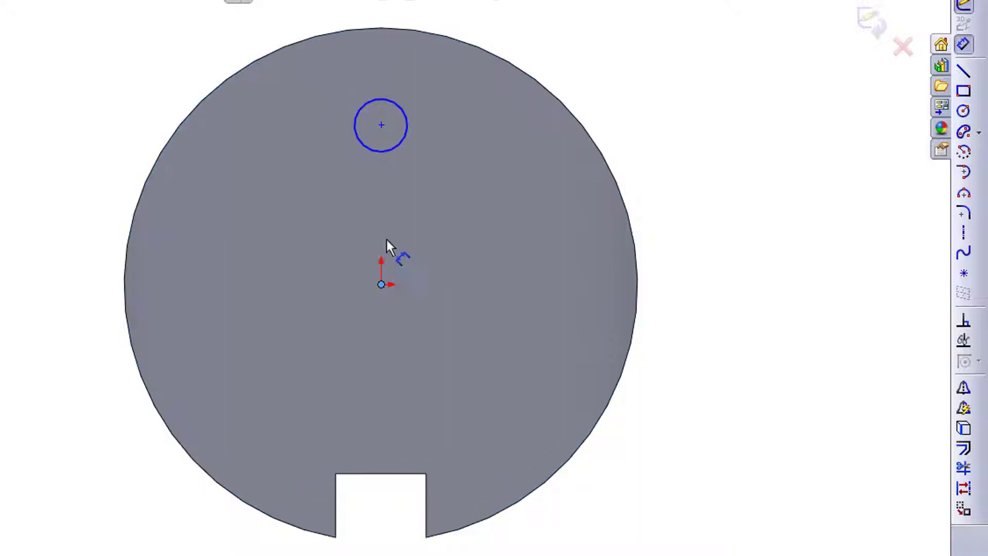
click(383, 128)
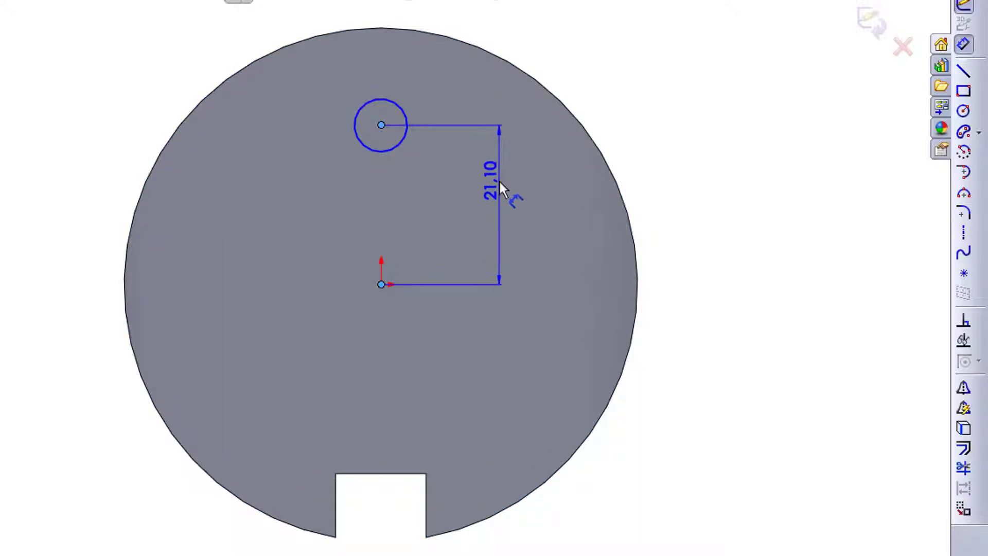
click(677, 196)
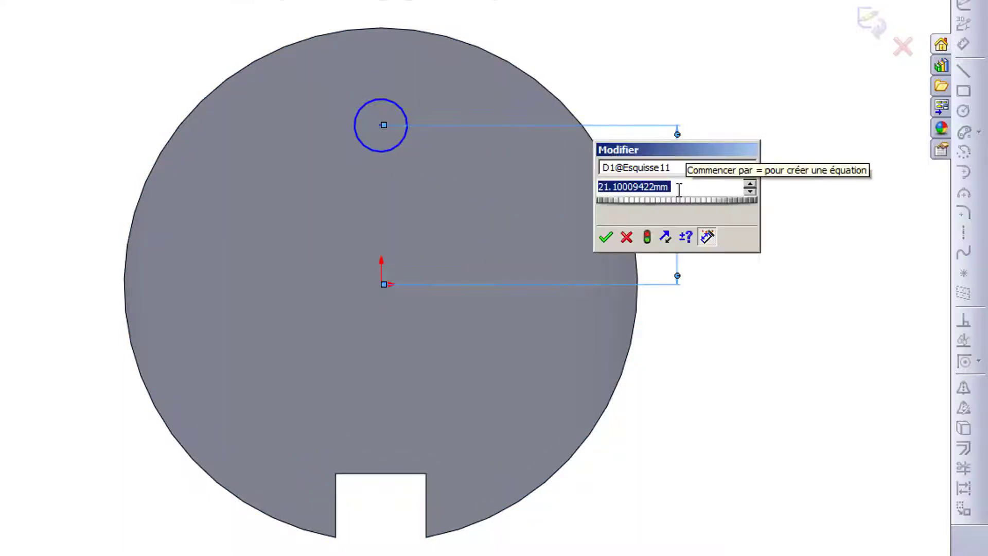
text(27)
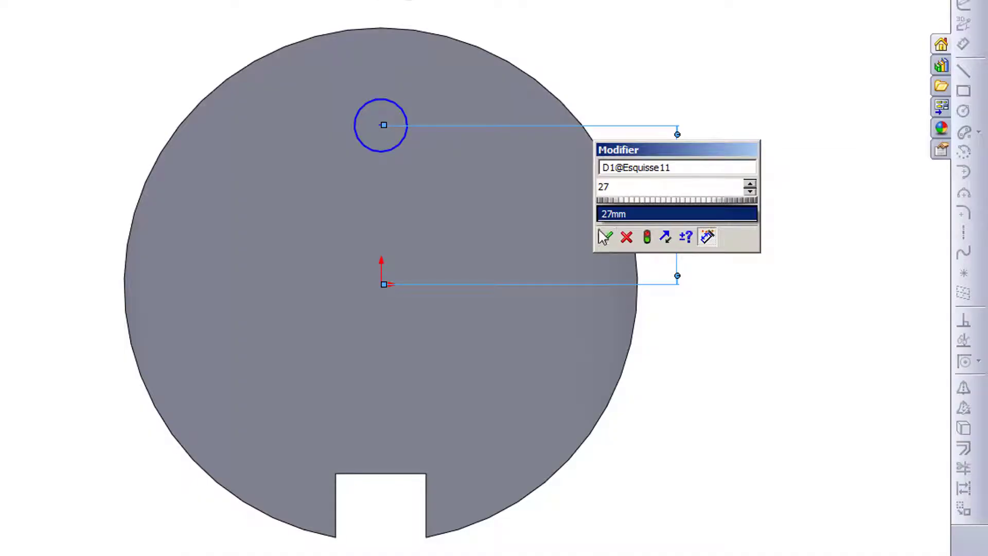
click(606, 237)
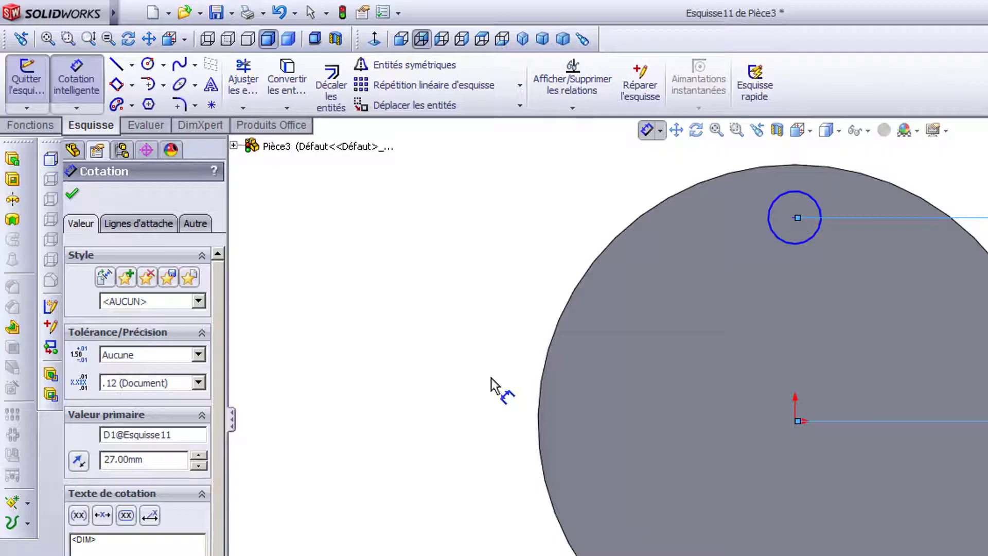
middle_drag(491, 385, 512, 375)
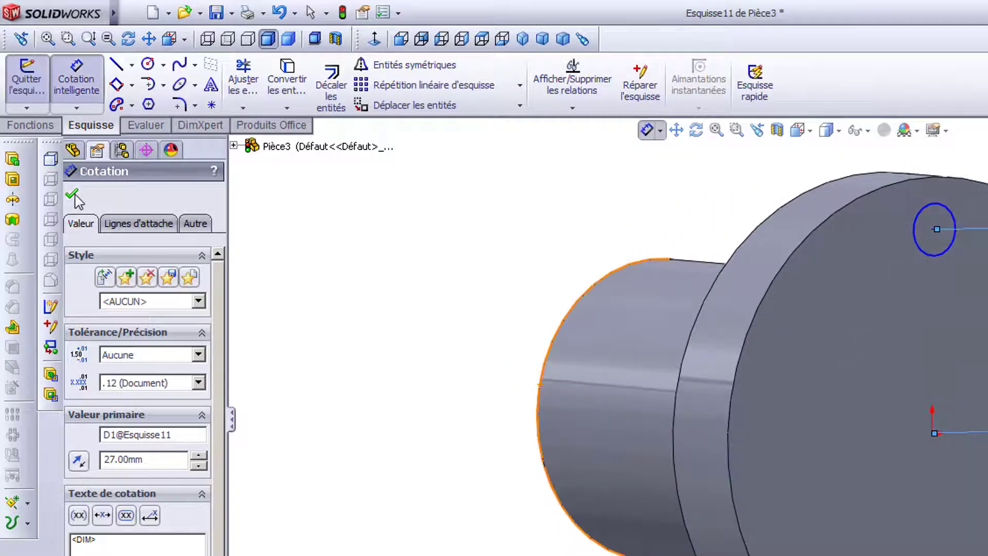
click(71, 194)
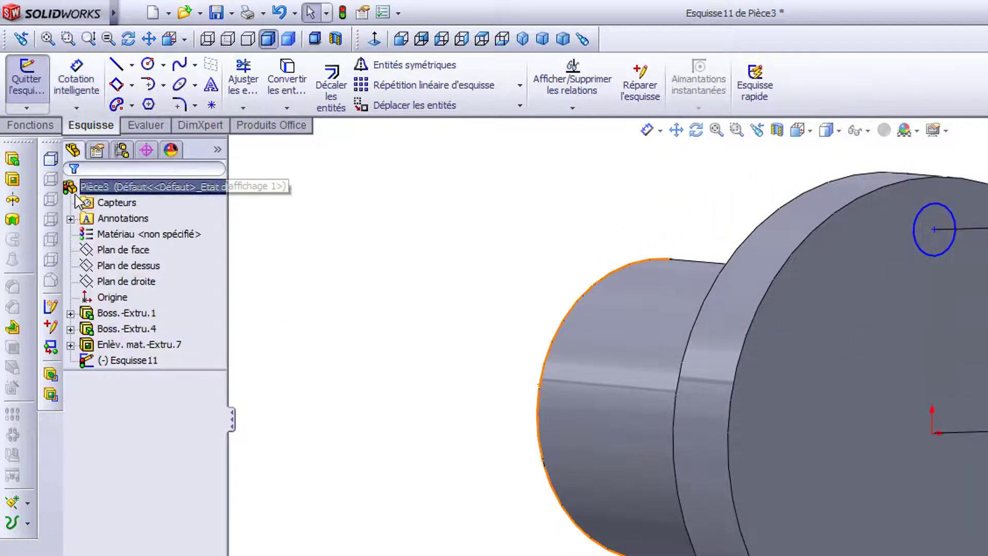
Step: Cut the circular hole through the flange with an extruded cut using the A travers tout end condition
click(11, 183)
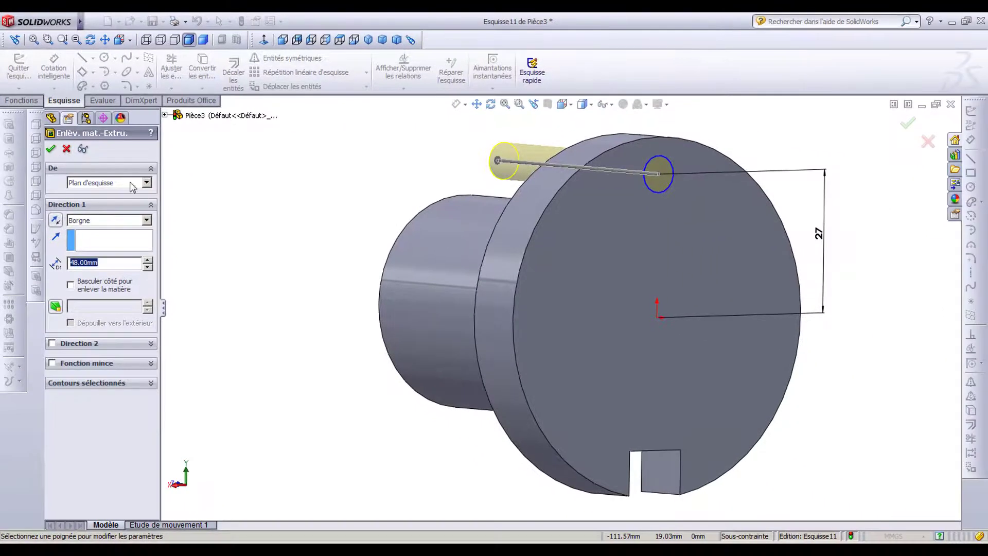
click(146, 220)
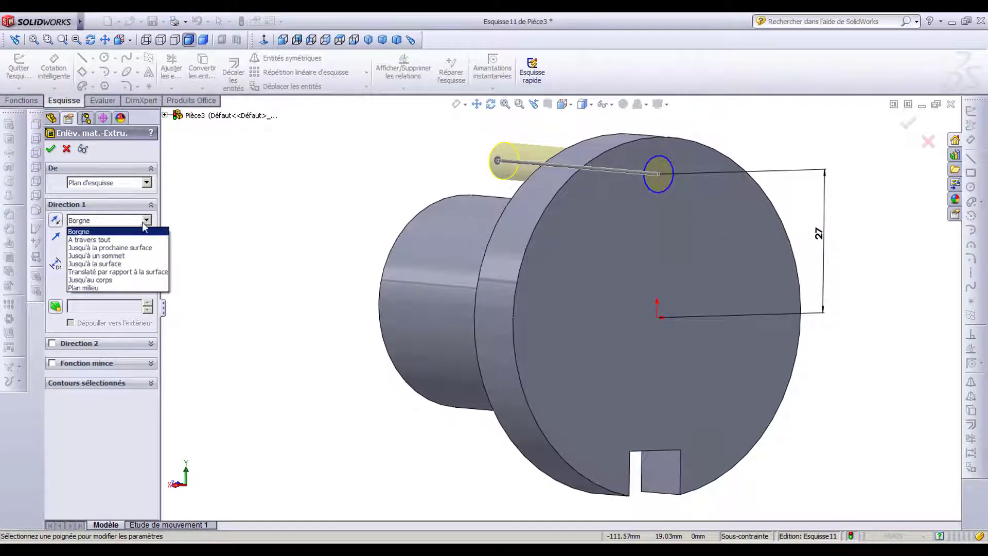
click(125, 243)
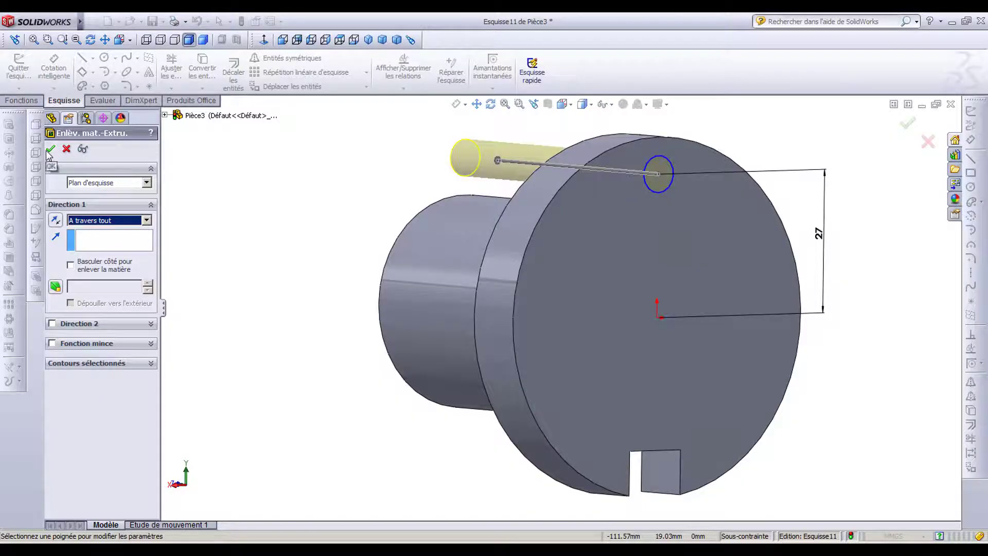
click(50, 151)
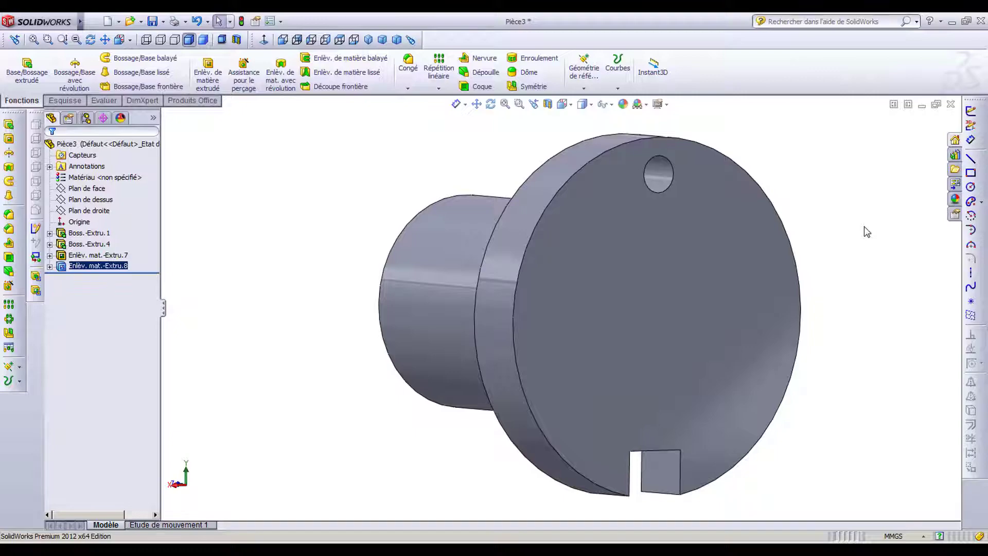
Step: Start a circular pattern of the circular hole cut and display the temporary axes
click(658, 180)
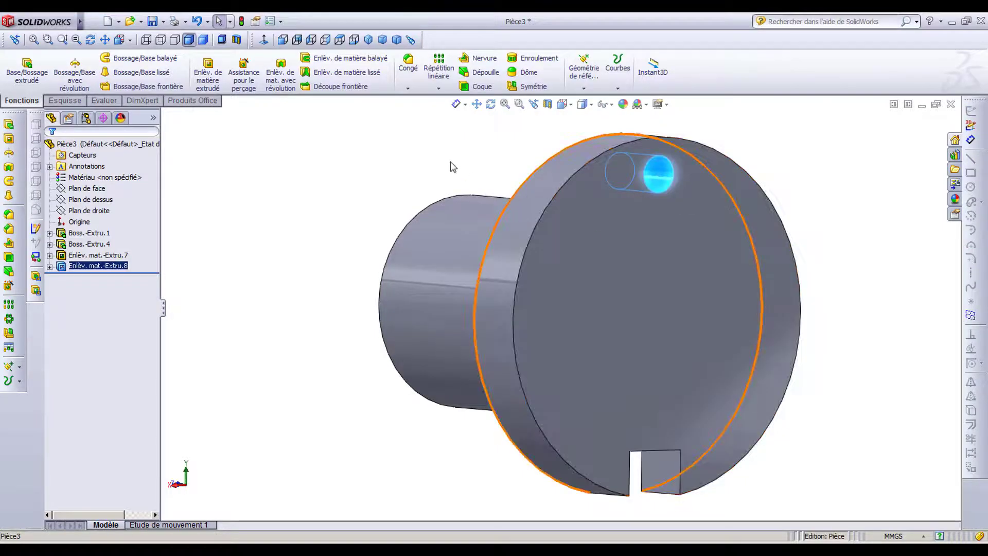
click(92, 267)
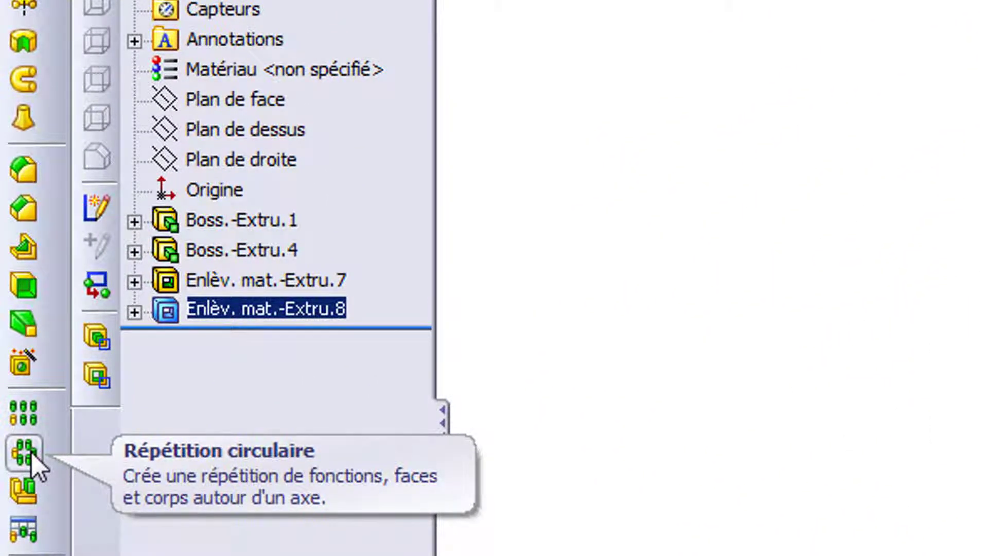
click(31, 452)
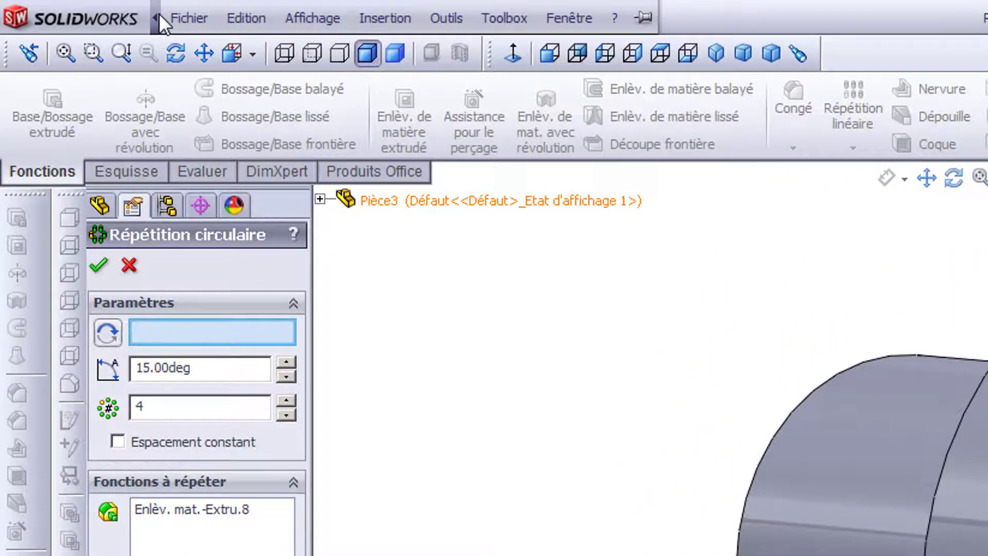
click(159, 14)
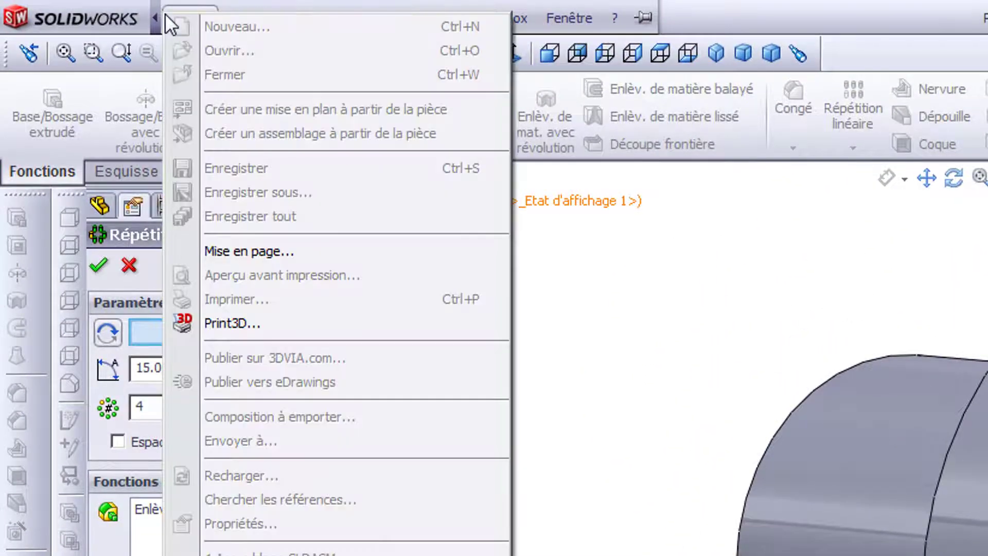
mouse_move(297, 19)
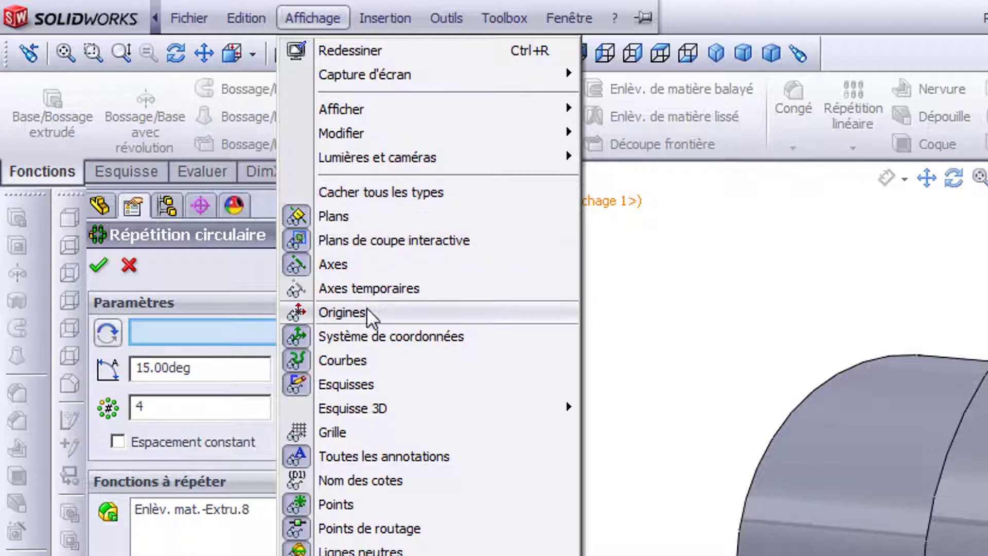
click(364, 294)
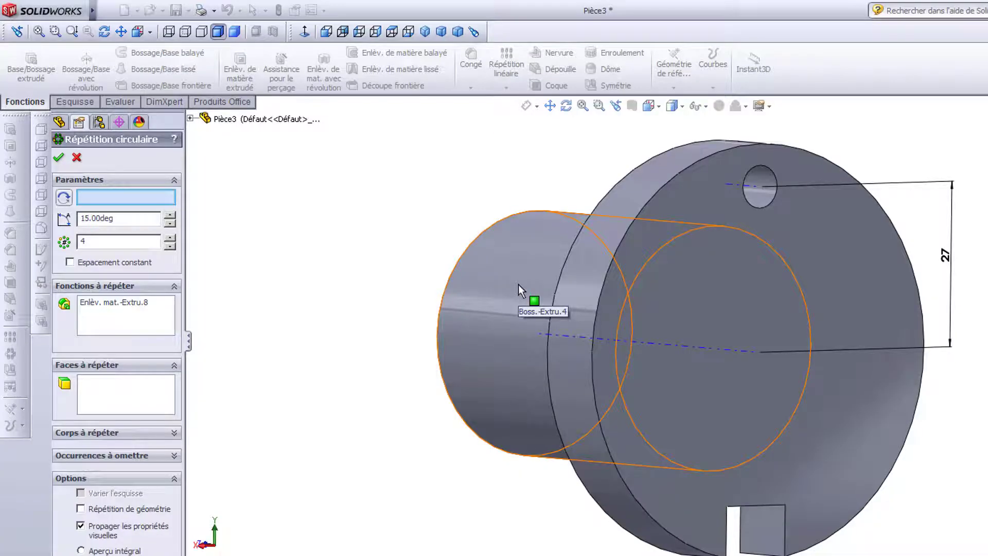
Step: Pattern the hole around the flange's outer cylindrical face with 3 occurrences and constant spacing over 360 degrees
click(592, 267)
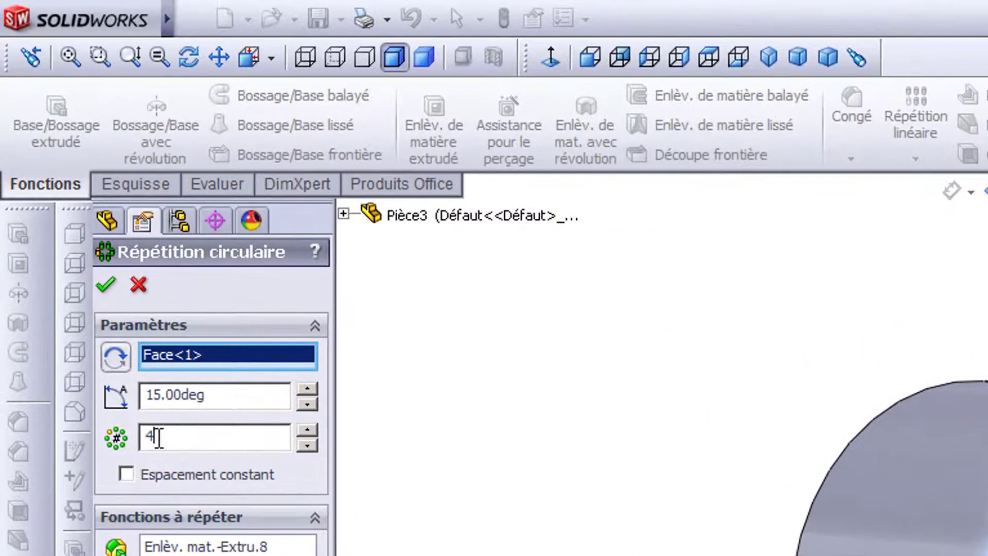
double_click(156, 437)
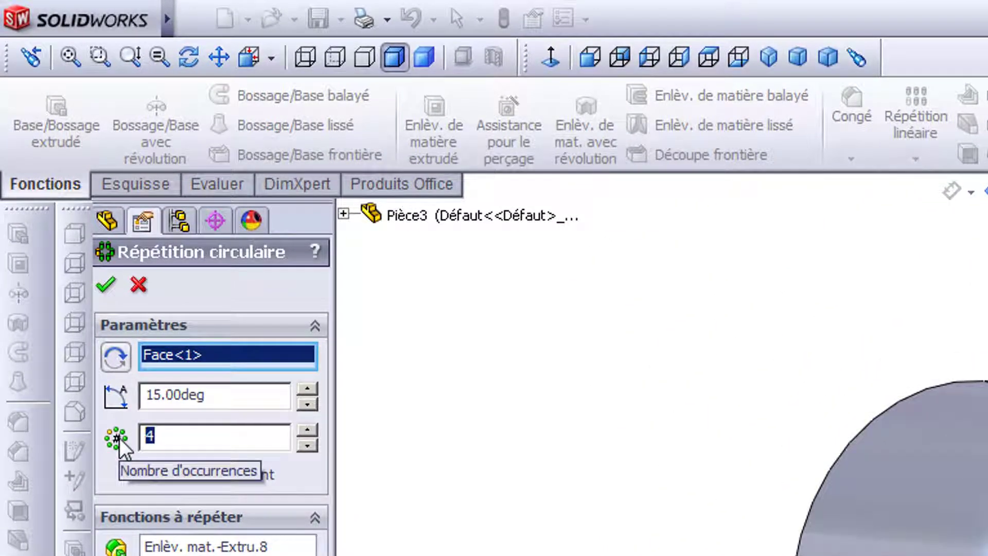
text(3)
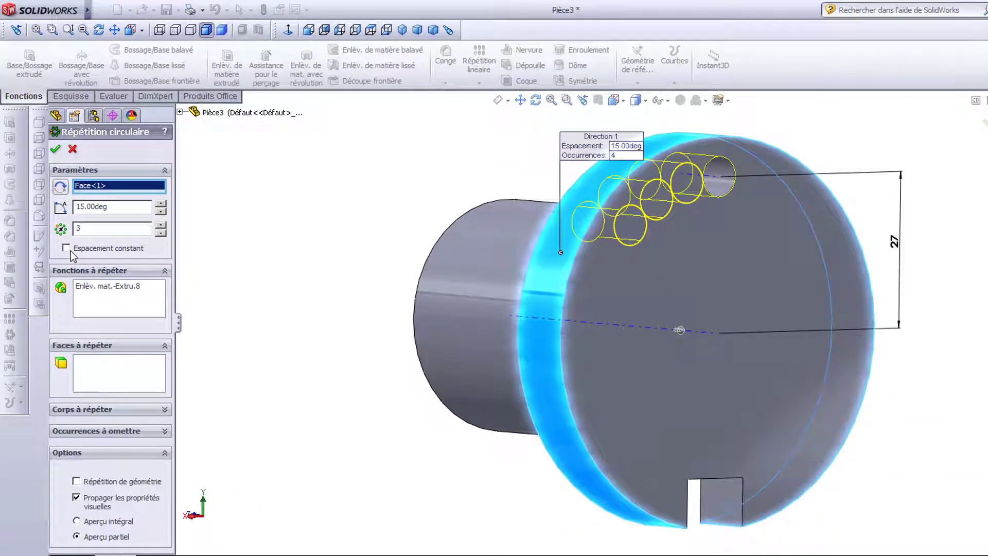
click(70, 251)
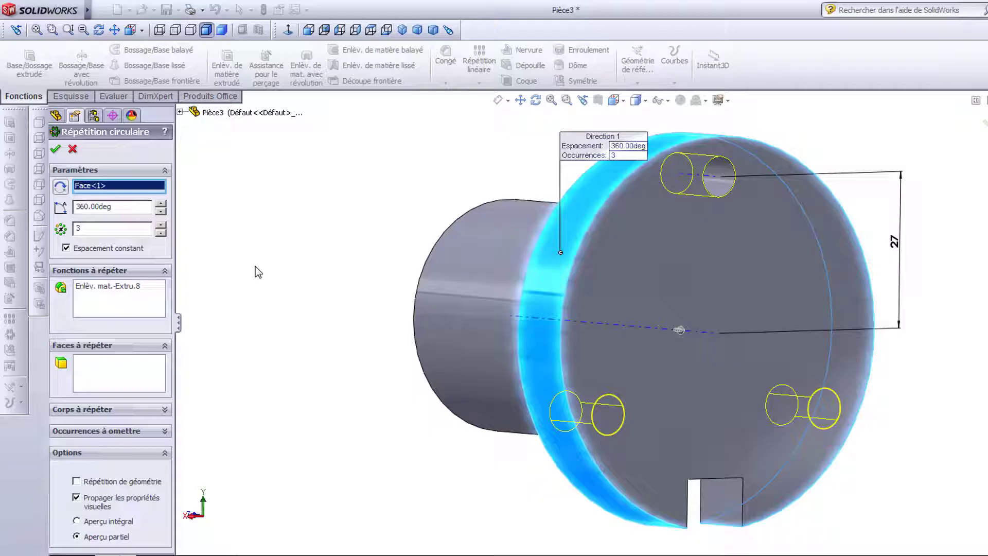
click(56, 148)
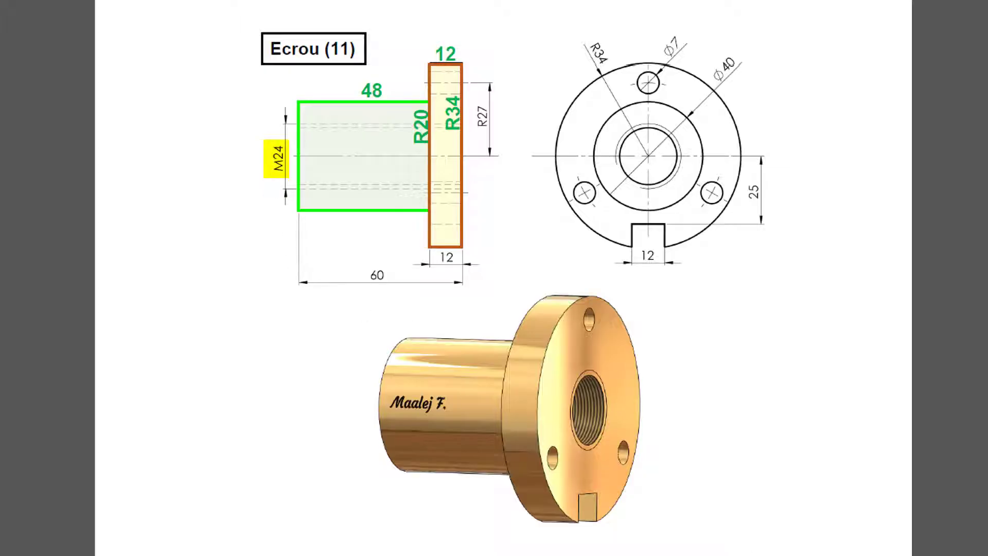
Step: Start a Hole Wizard hole on the flange's back face, viewed face-on
click(720, 548)
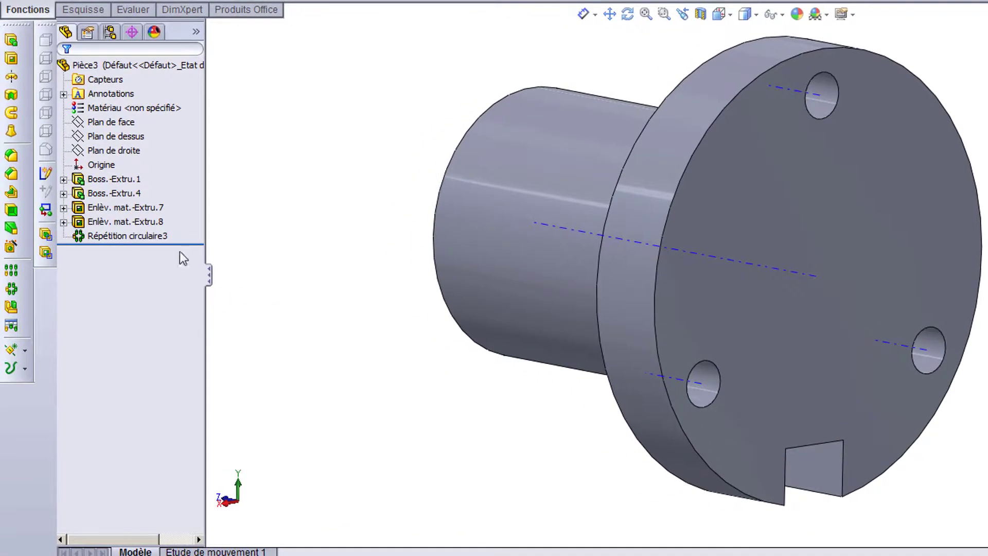
click(779, 194)
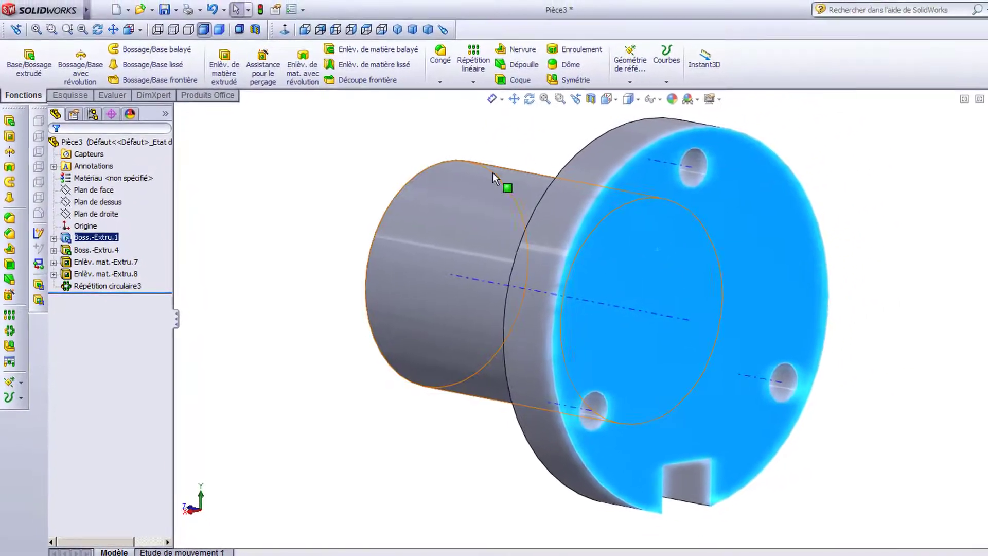
click(307, 57)
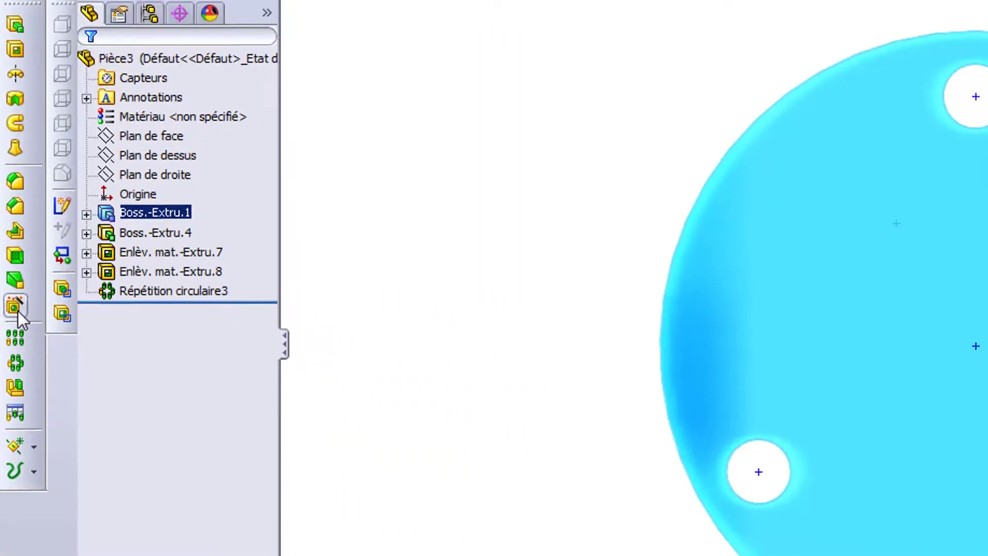
click(30, 335)
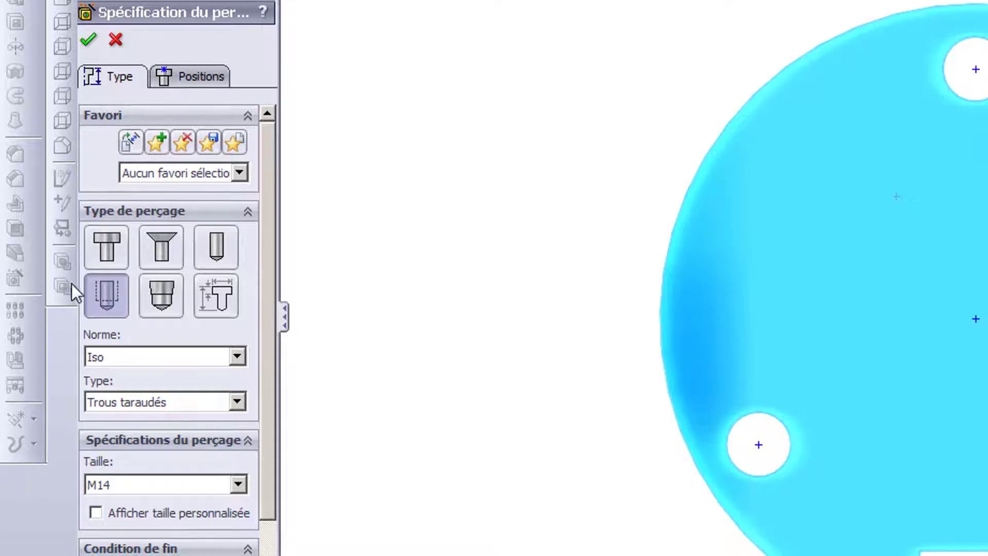
Step: Define the hole as a straight tapped hole with the Iso standard and the Trous taraudés type
click(97, 296)
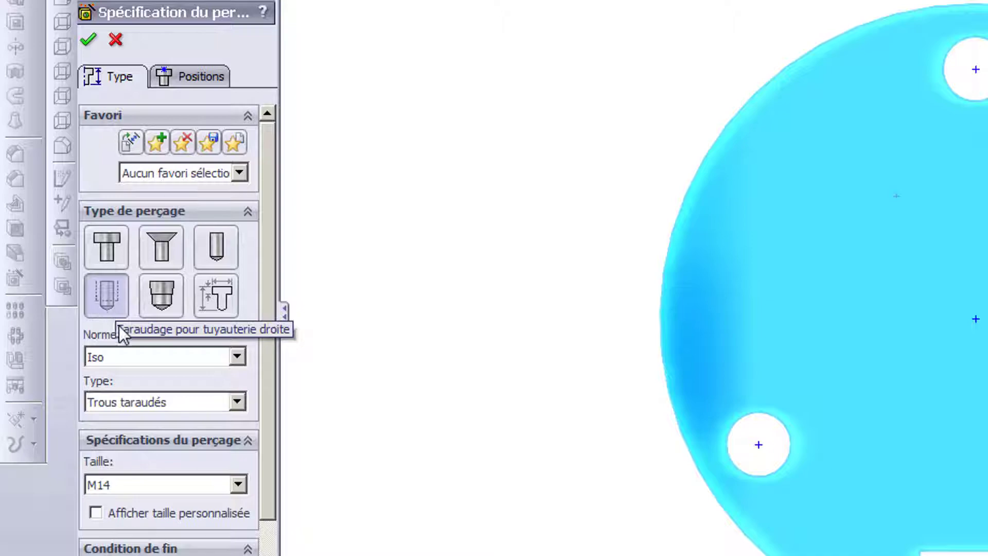
click(236, 357)
click(132, 405)
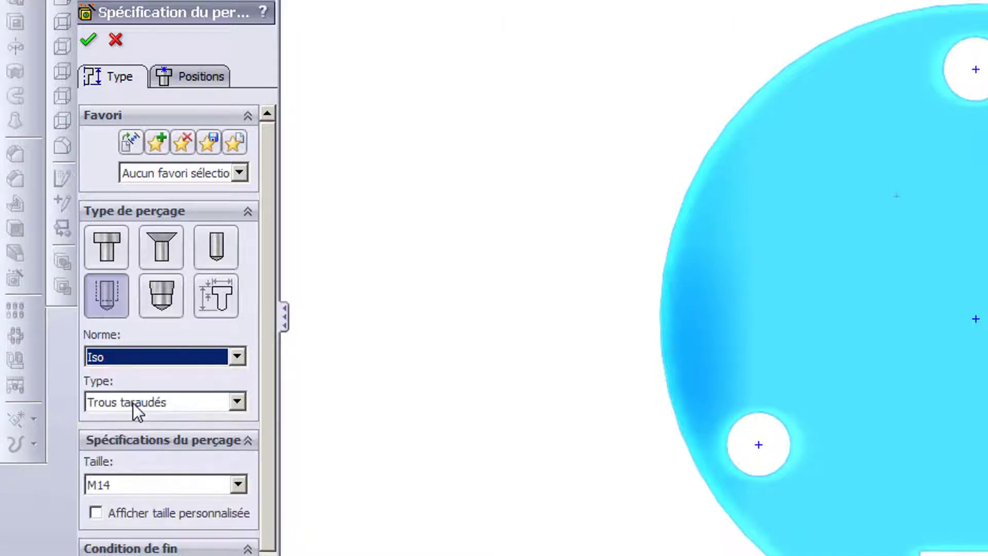
drag(273, 360, 271, 518)
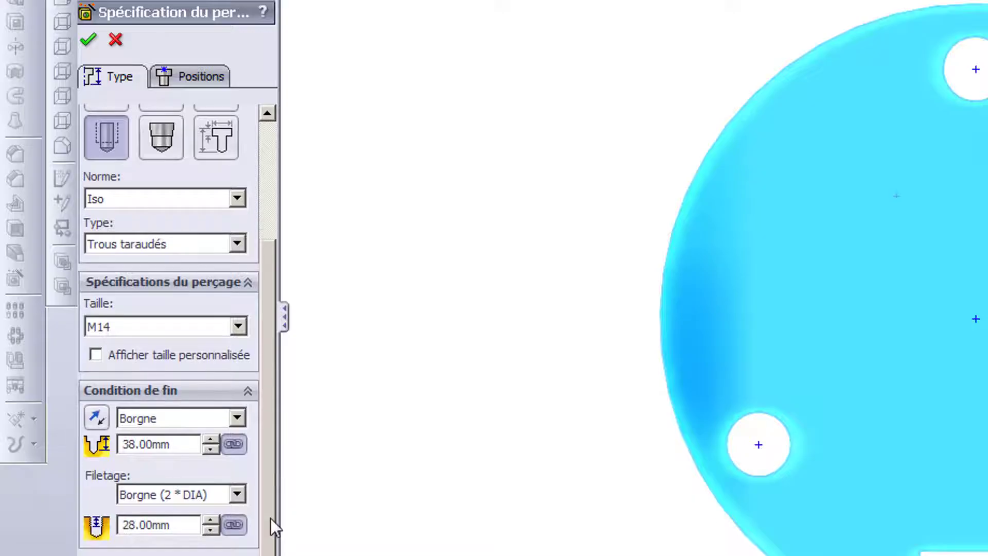
click(230, 245)
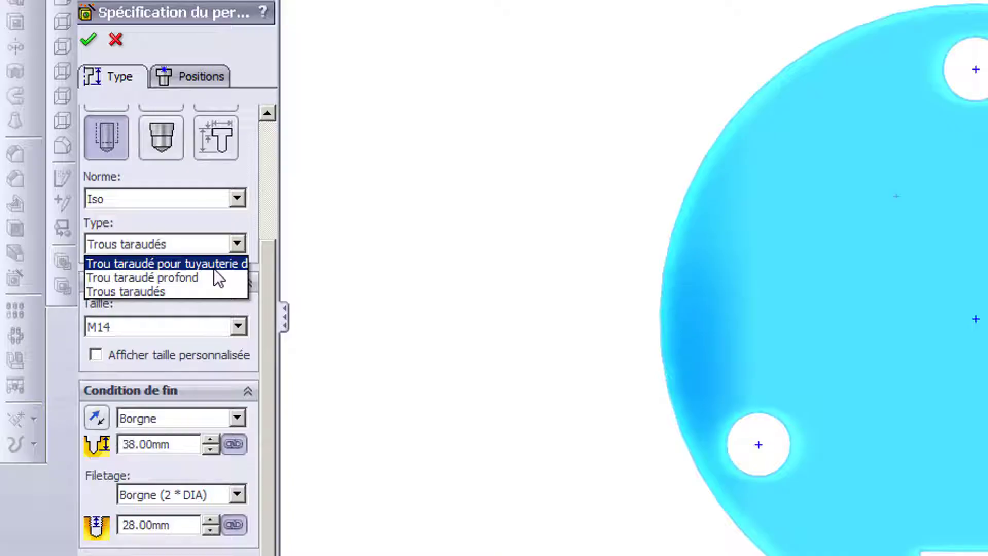
click(155, 290)
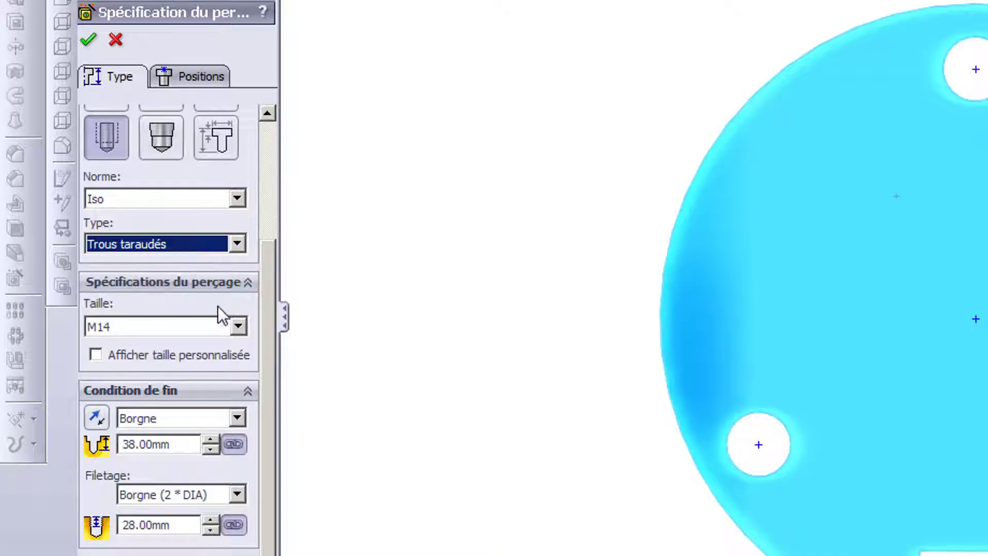
Step: Set the tapped hole's size to M24
click(239, 324)
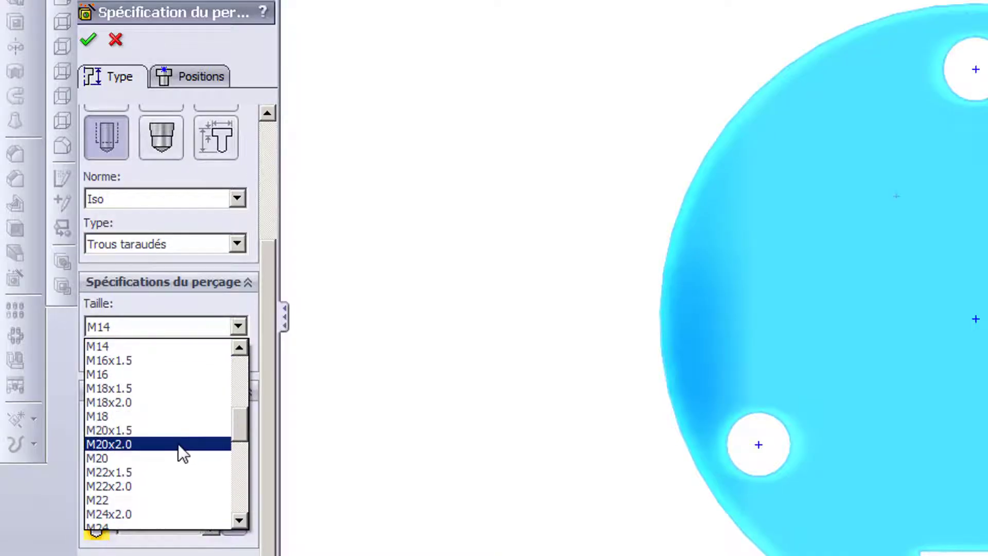
scroll(149, 509, down, 2)
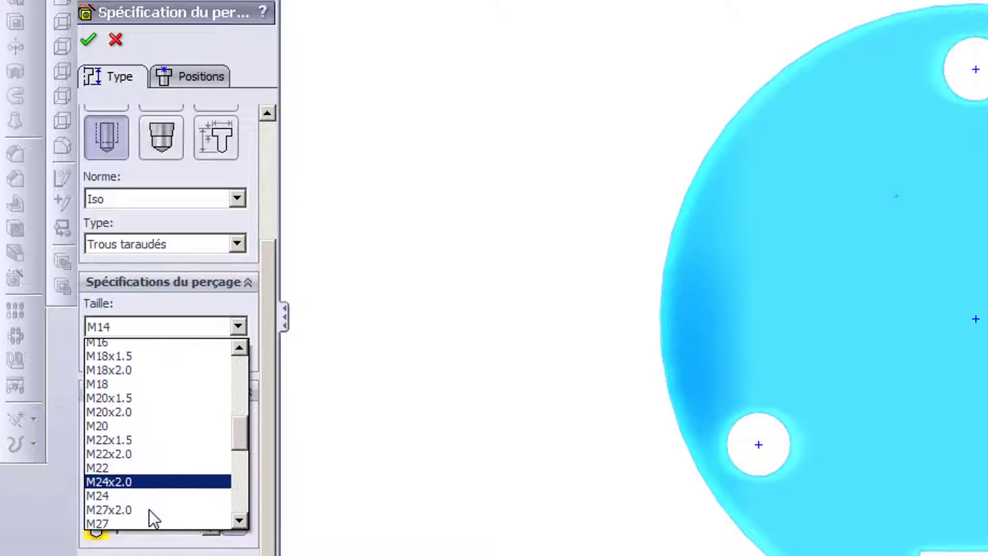
click(137, 489)
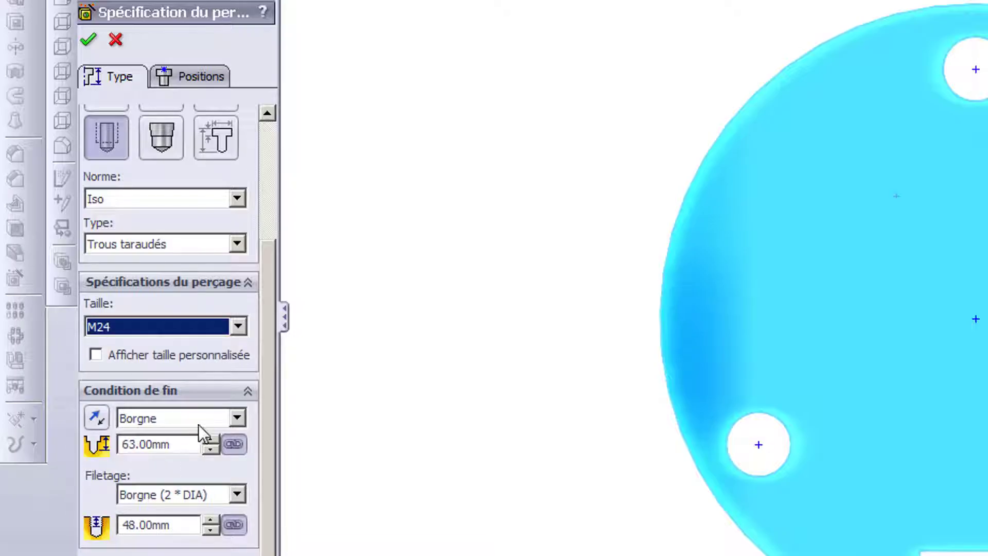
Step: Set the M24 tapped hole's end condition to A travers tout and place its centre on the origin
click(237, 418)
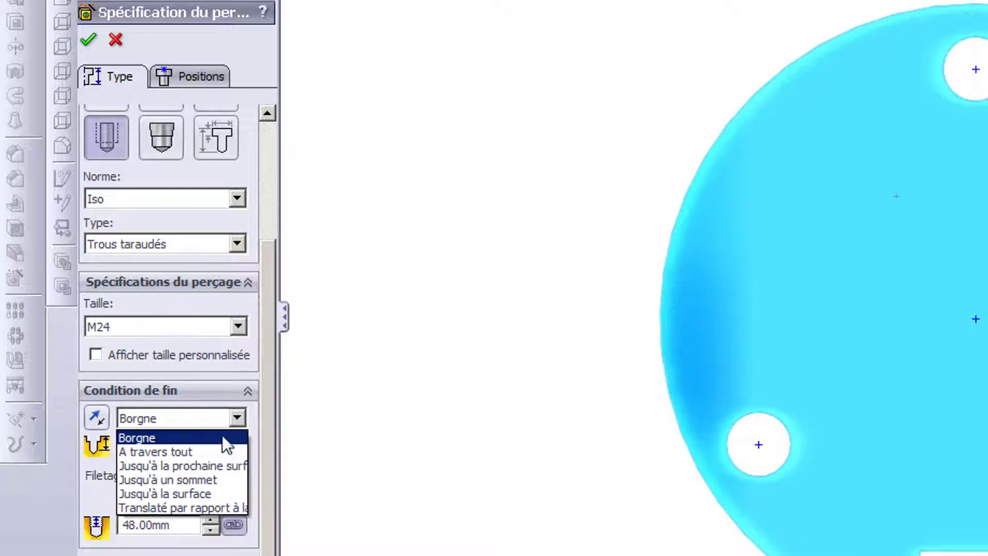
click(205, 453)
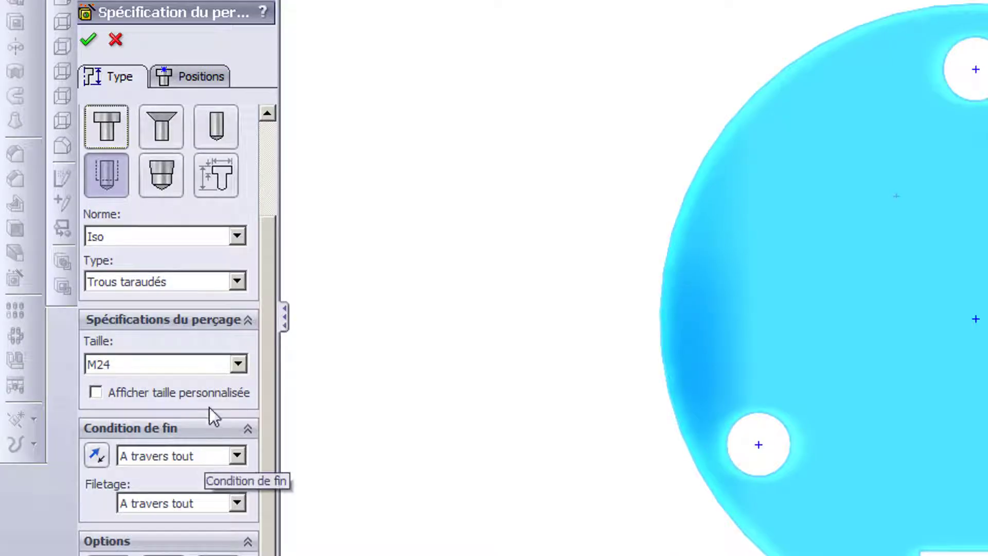
click(204, 79)
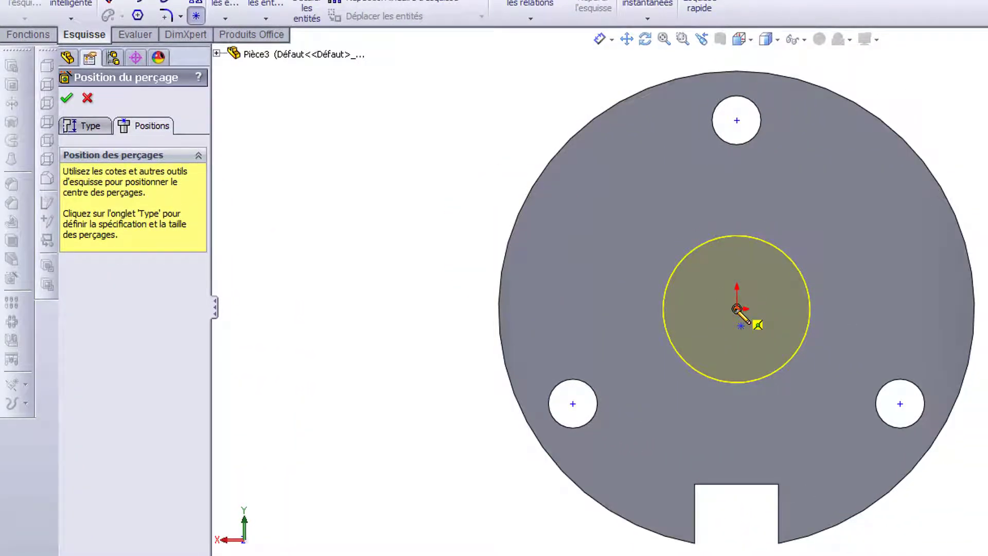
click(737, 309)
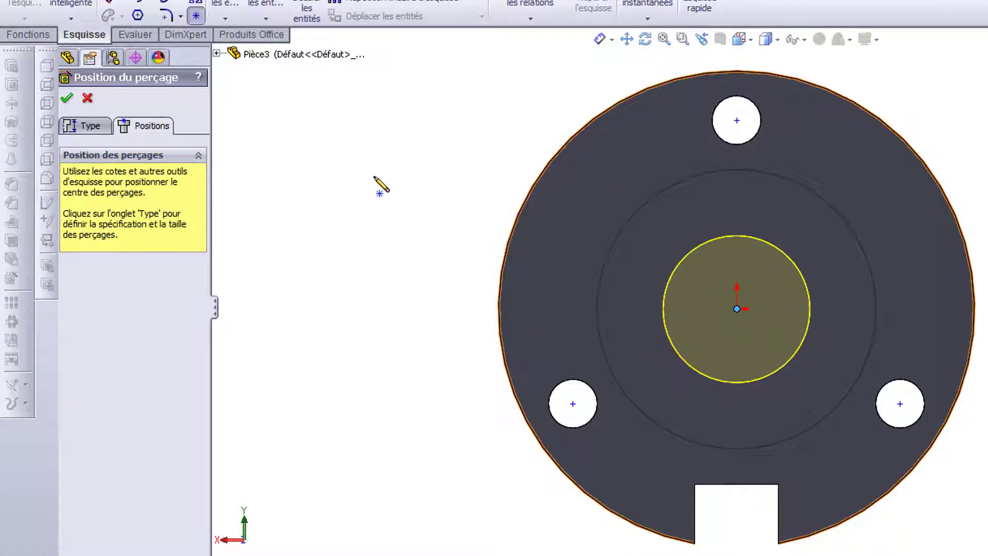
click(70, 99)
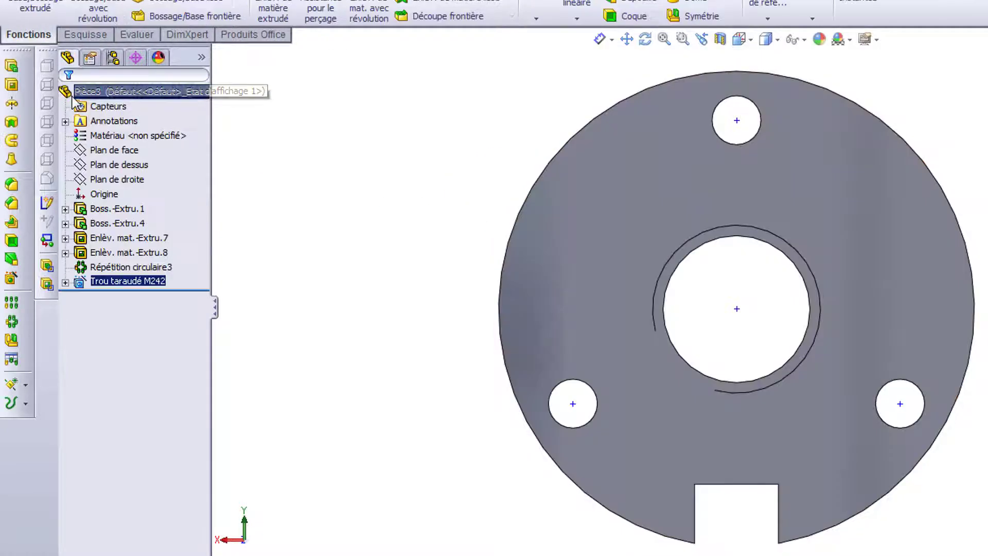
Step: Enable Représentations de filetage ombrées in the Habillage display filter of the document properties
middle_drag(320, 234, 370, 247)
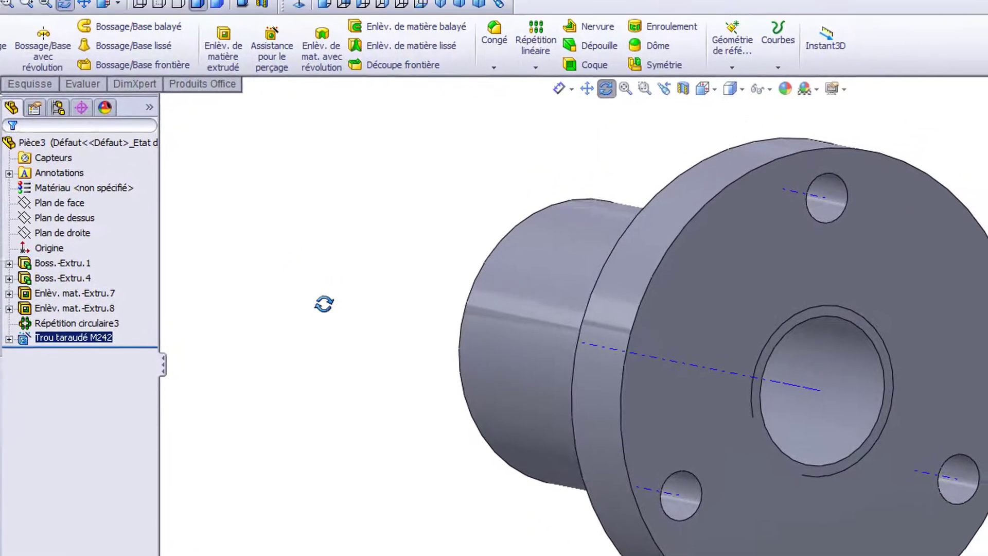
middle_drag(324, 303, 314, 298)
key(Escape)
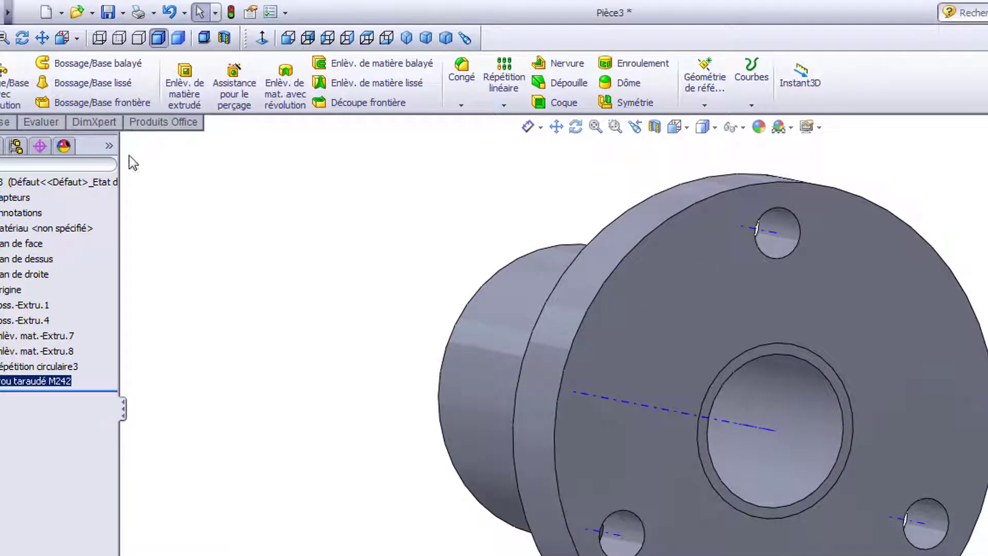
click(21, 16)
click(74, 18)
mouse_move(13, 18)
click(72, 13)
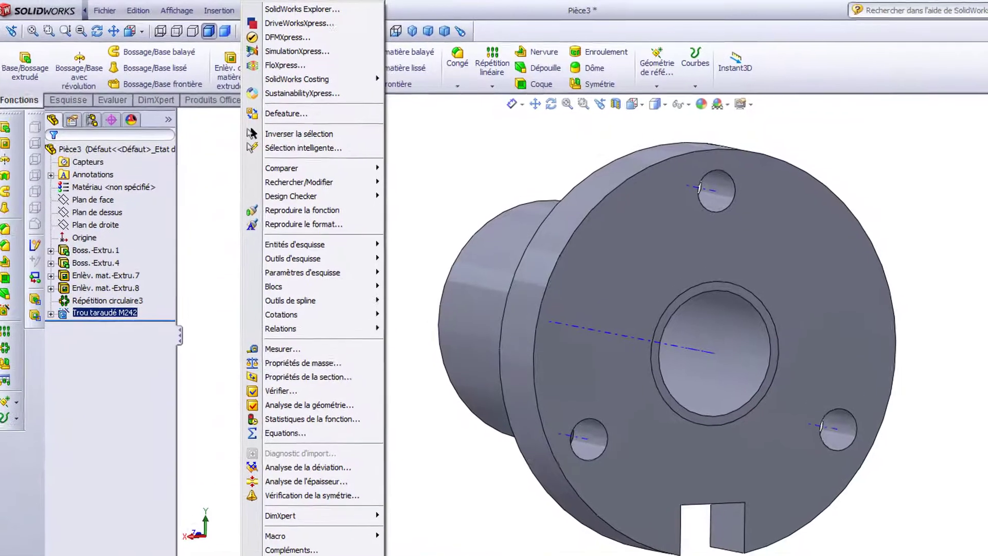
click(296, 541)
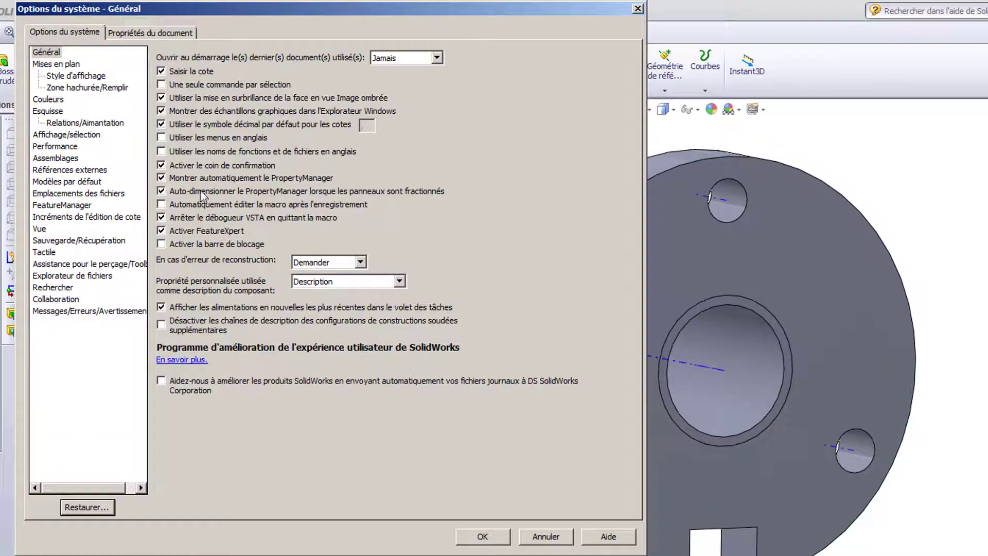
click(164, 34)
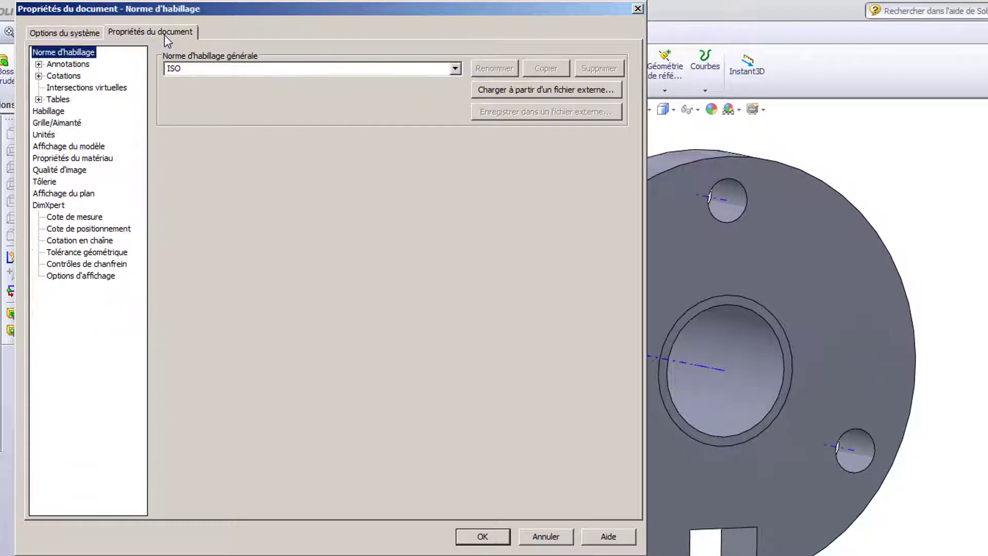
click(49, 111)
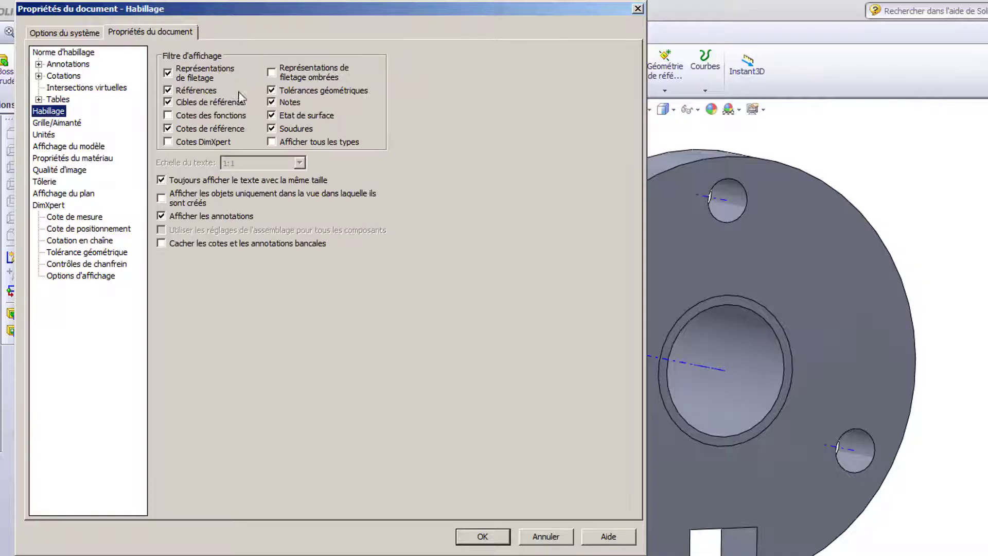
click(271, 72)
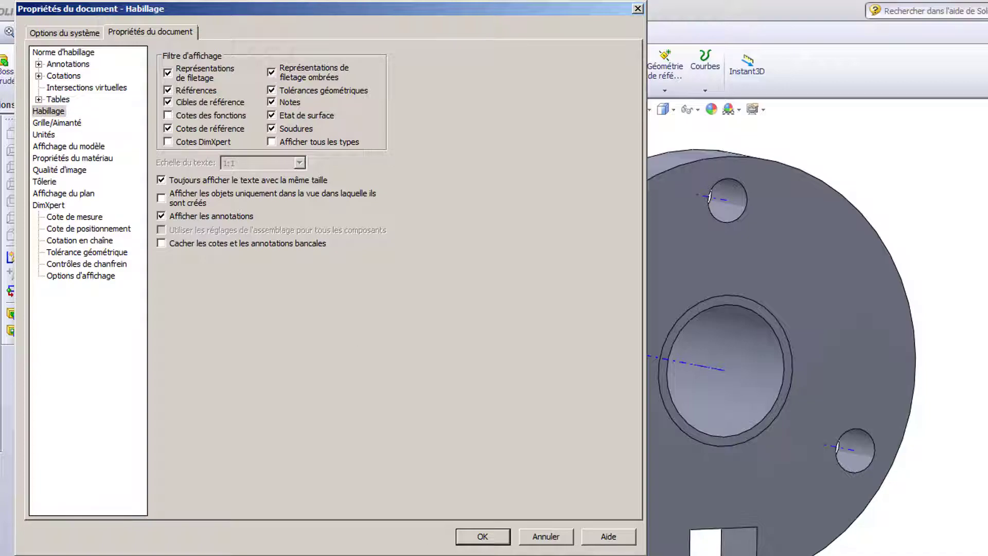
click(459, 536)
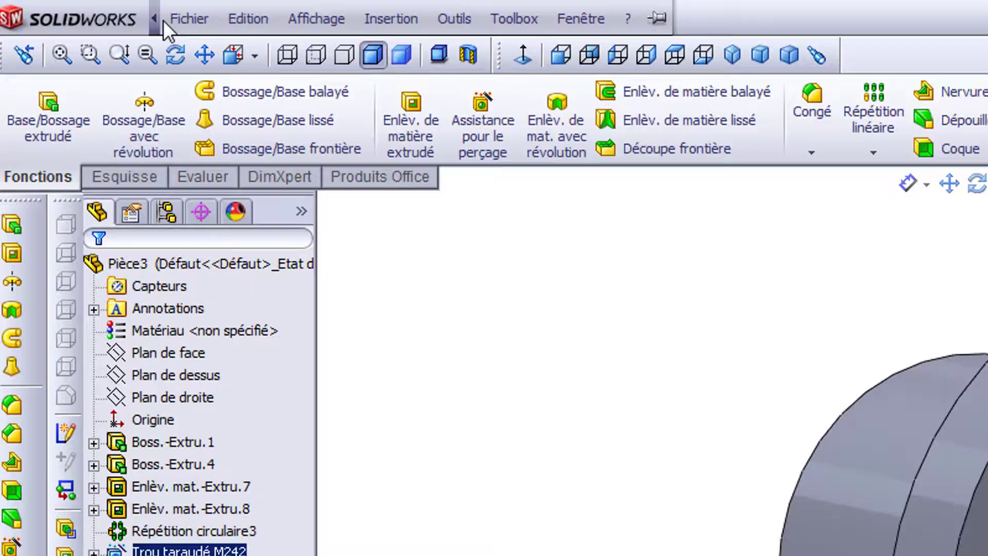
Step: Turn off the display of temporary axes (Axes temporaires) in the part
click(140, 14)
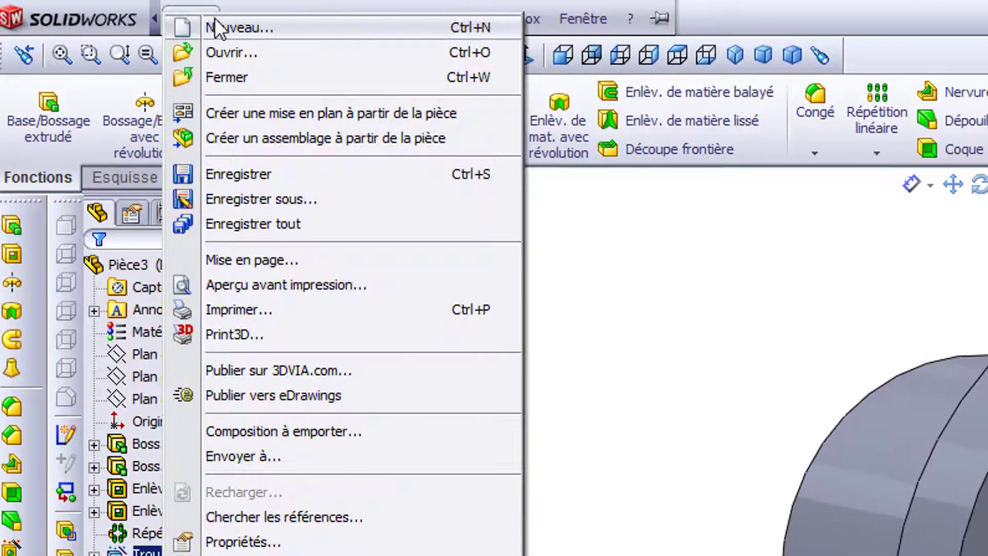
mouse_move(238, 15)
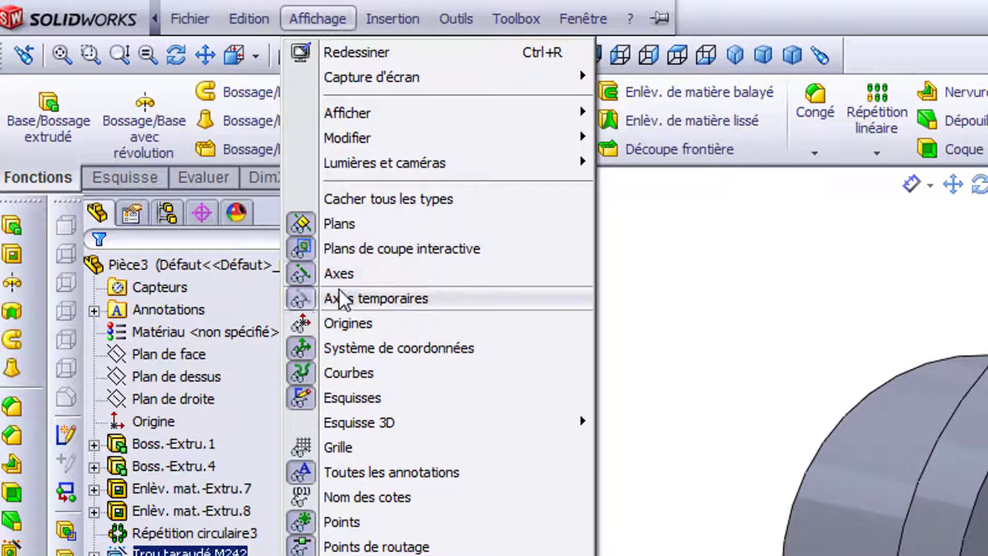
click(355, 298)
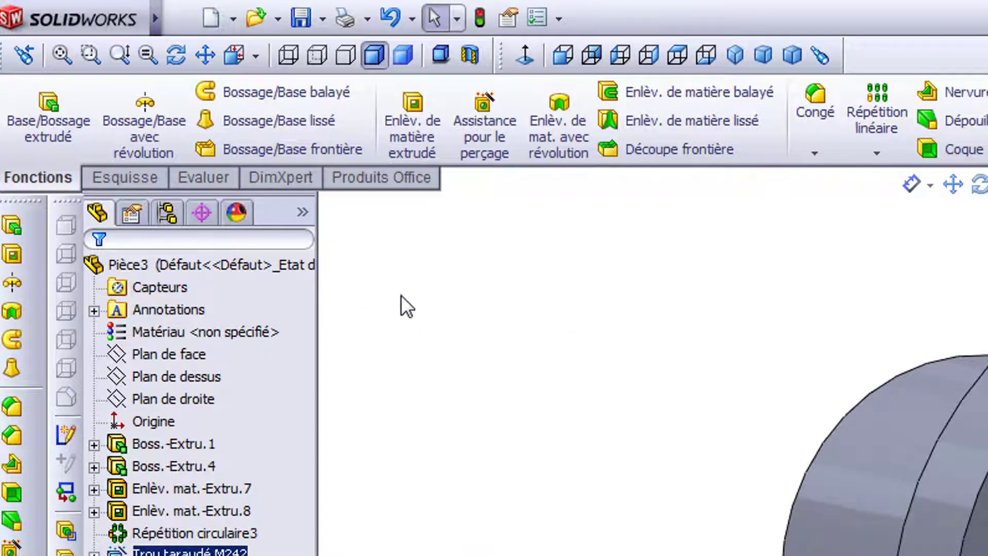
Step: Save the part as Ecrou.SLDPRT in the POUPEE MOBILE folder on the desktop (Bureau)
mouse_move(118, 21)
click(191, 19)
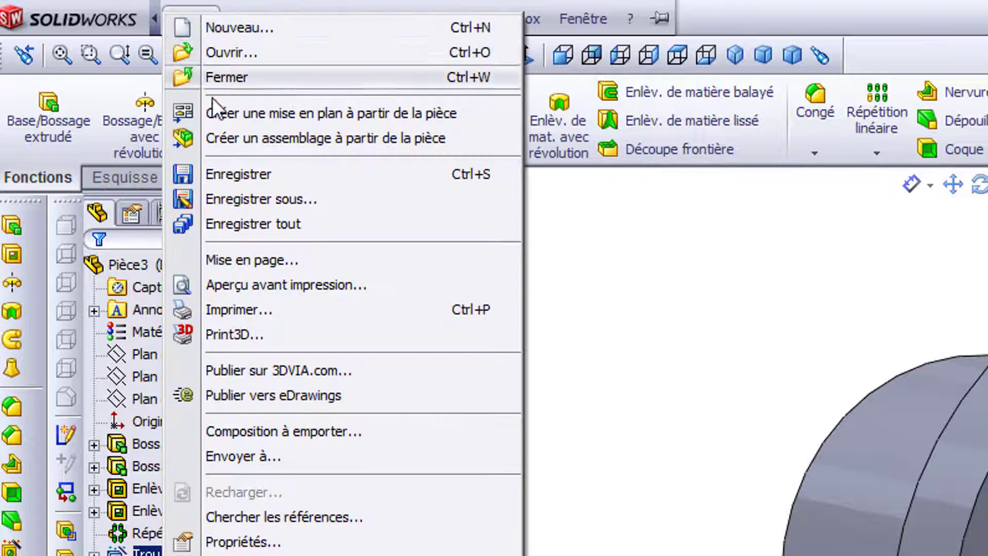
click(244, 199)
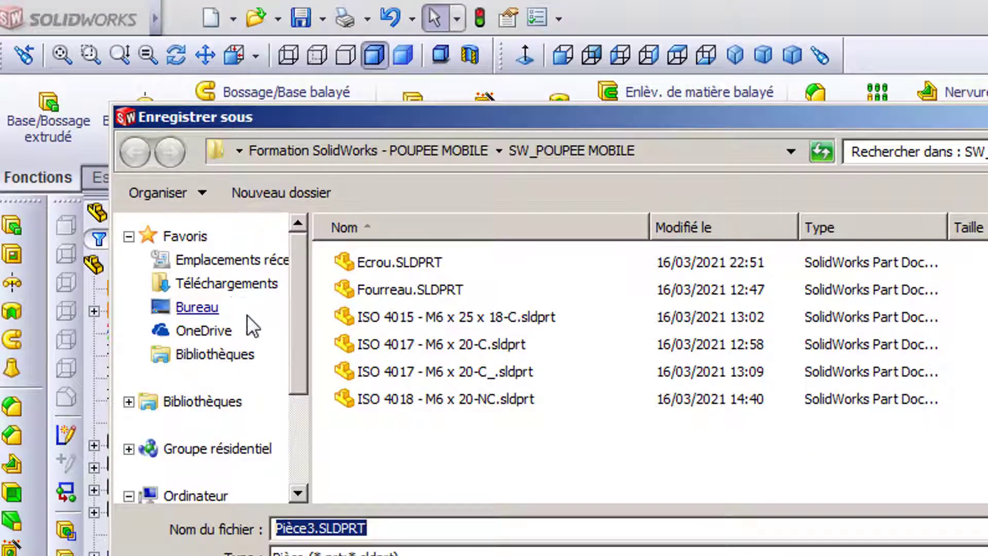
click(198, 308)
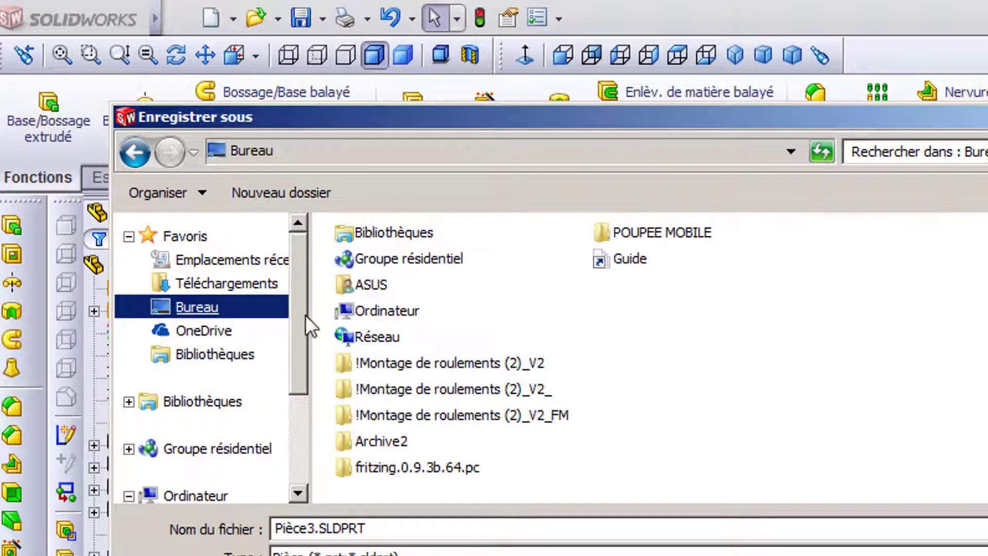
double_click(624, 231)
double_click(312, 529)
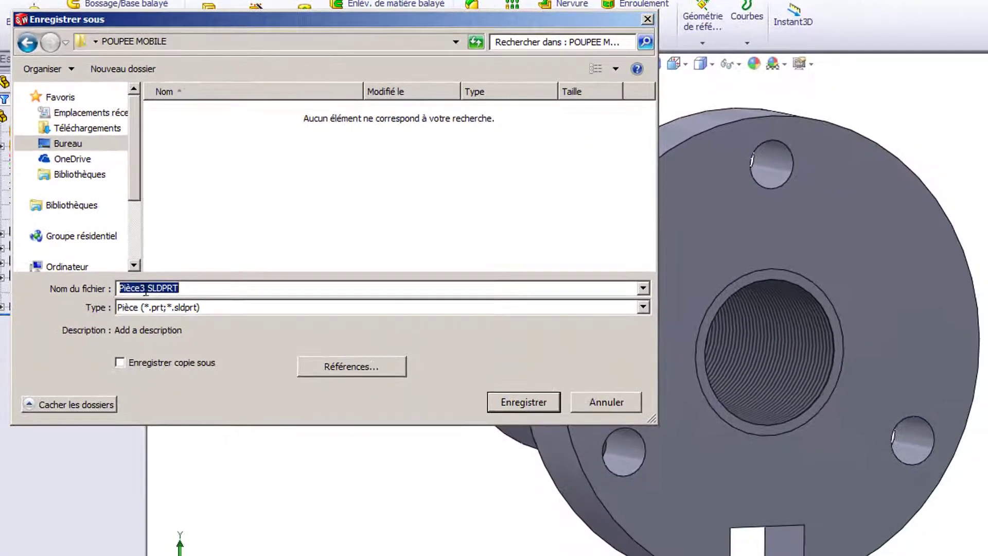
click(315, 530)
double_click(145, 288)
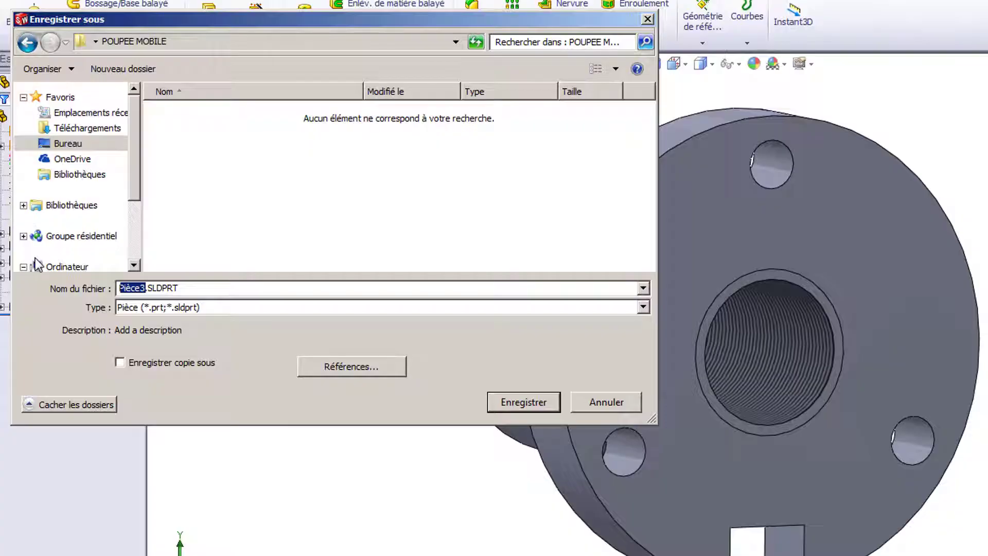
text(Ecrou)
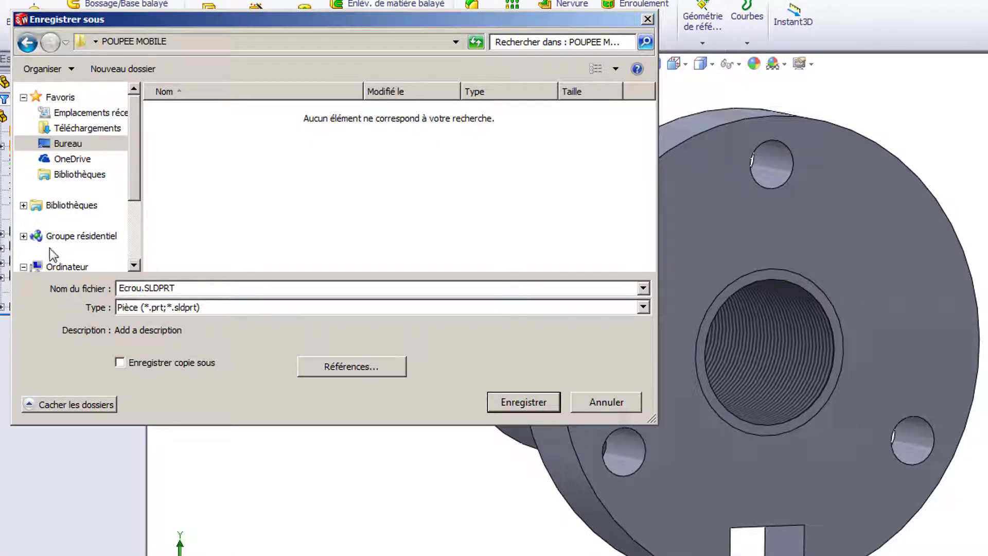
click(558, 404)
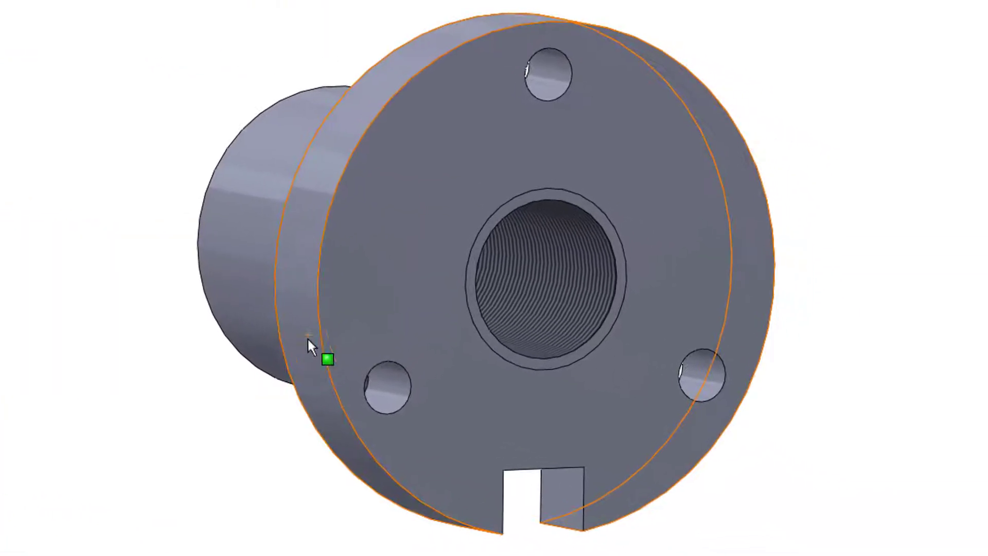
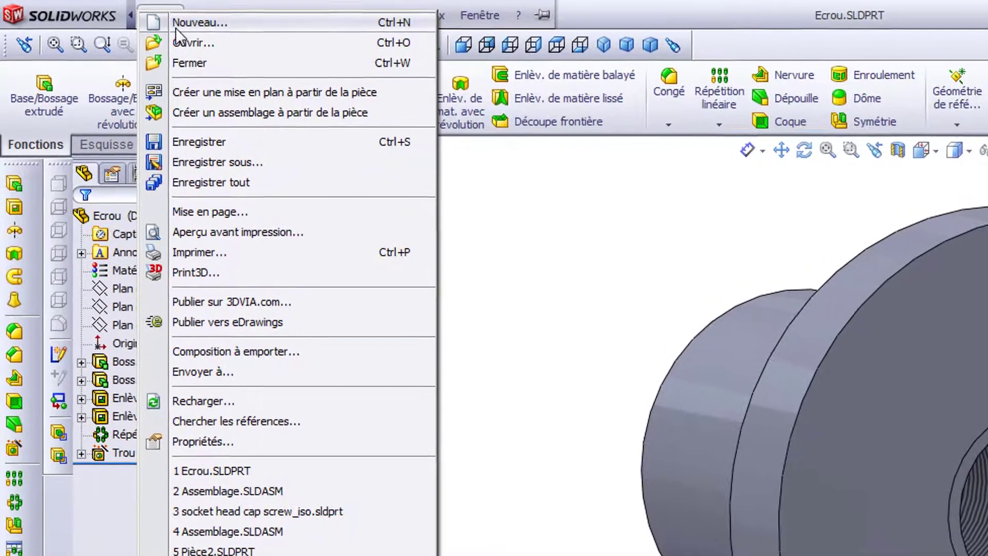
Step: Create a new part and start a line sketch on Plan de face
click(662, 512)
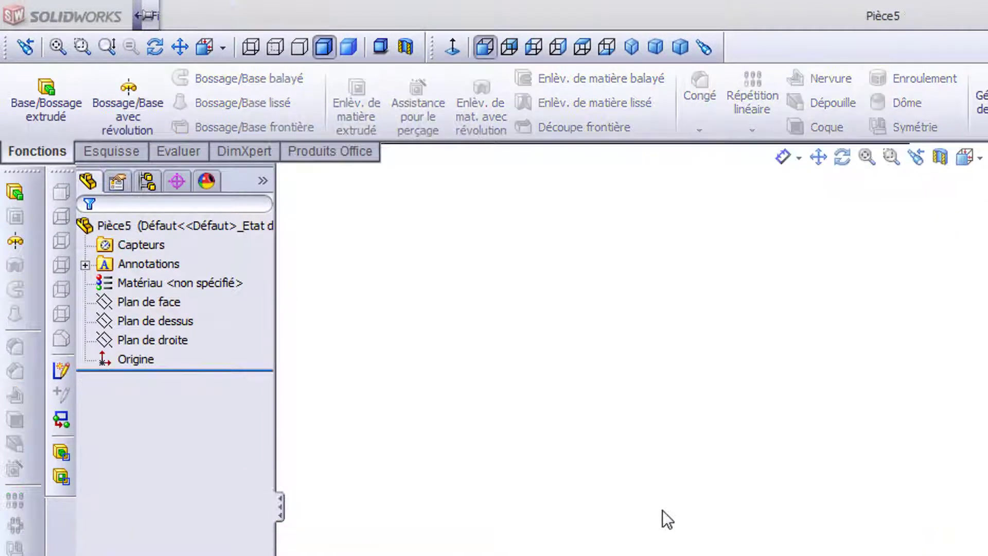
click(163, 304)
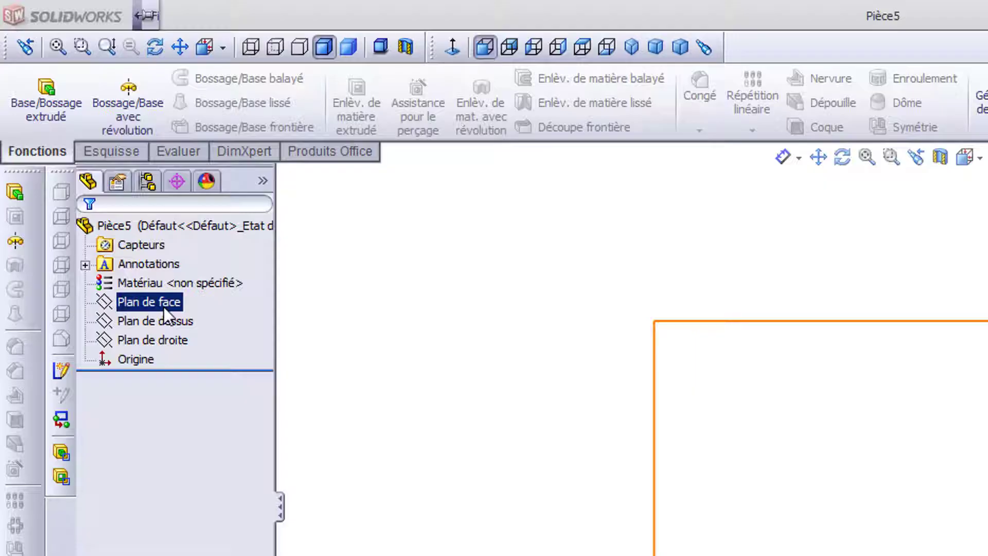
click(164, 308)
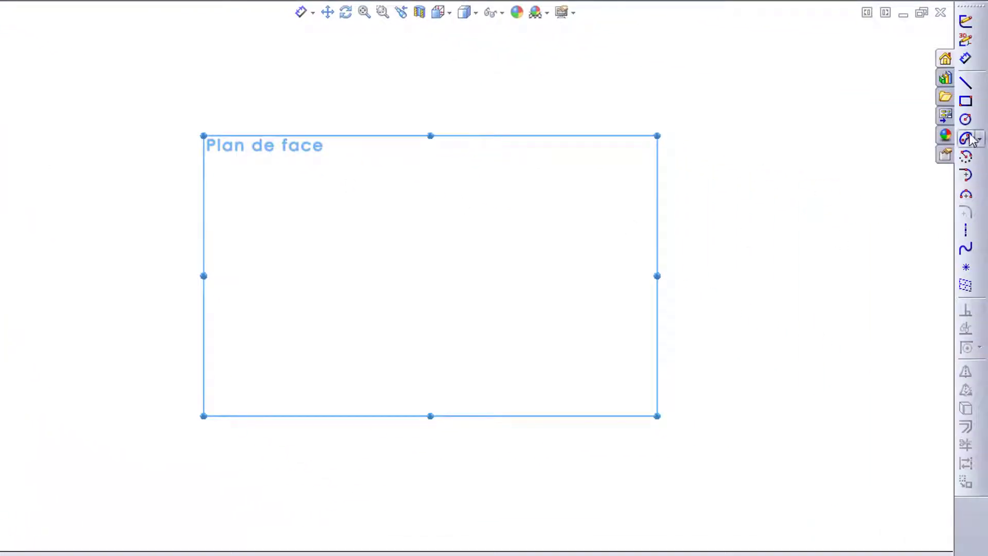
click(965, 85)
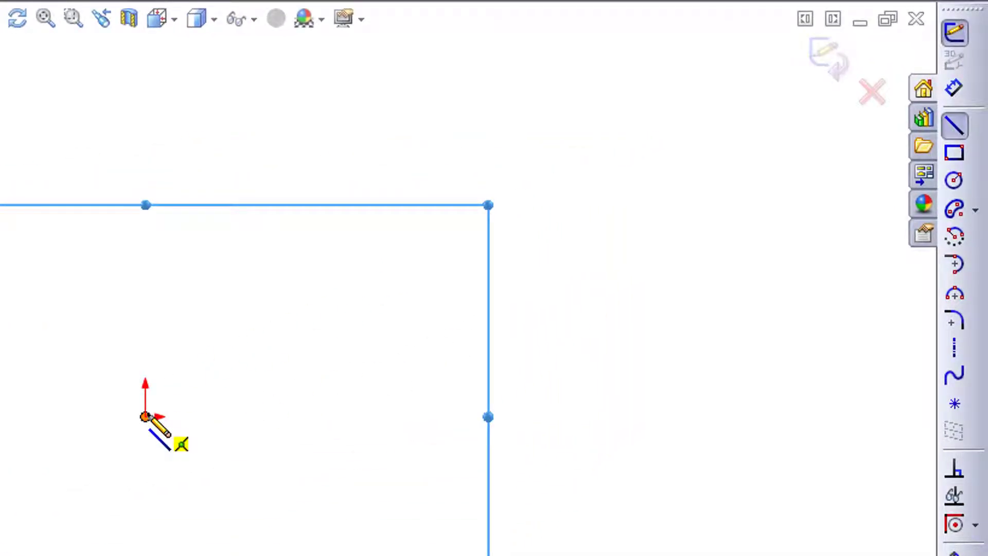
Step: Sketch a vertical line upward from the origin and set its length to 15 mm
click(145, 415)
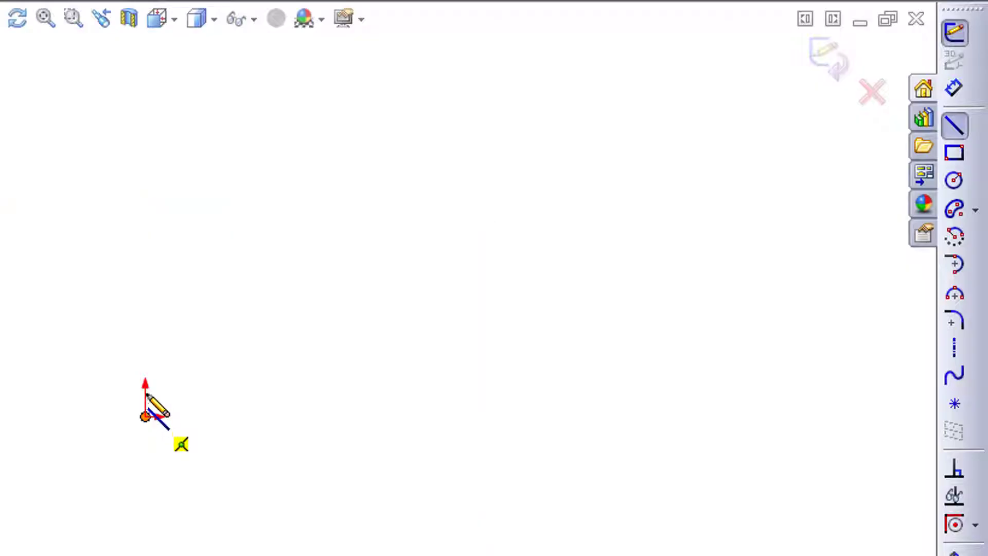
click(145, 349)
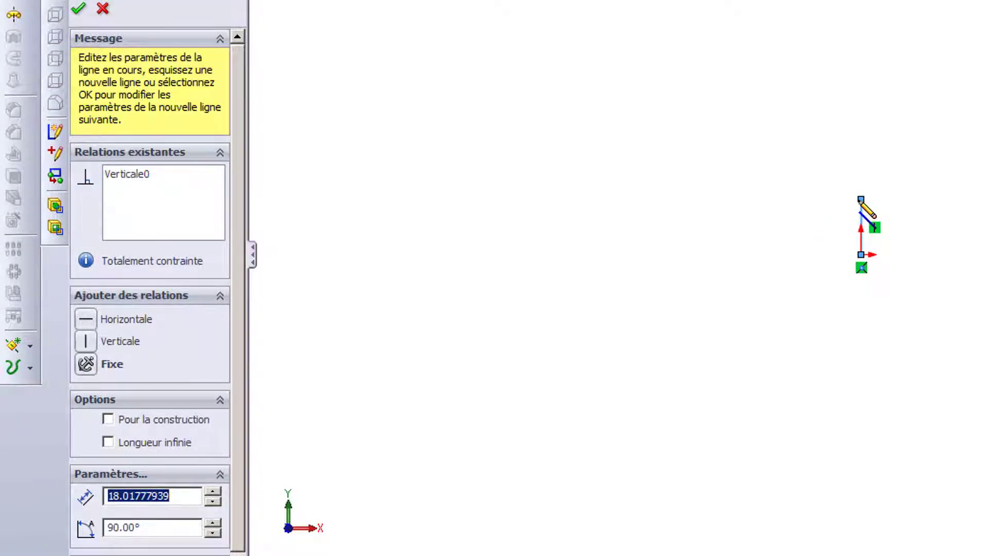
text(15)
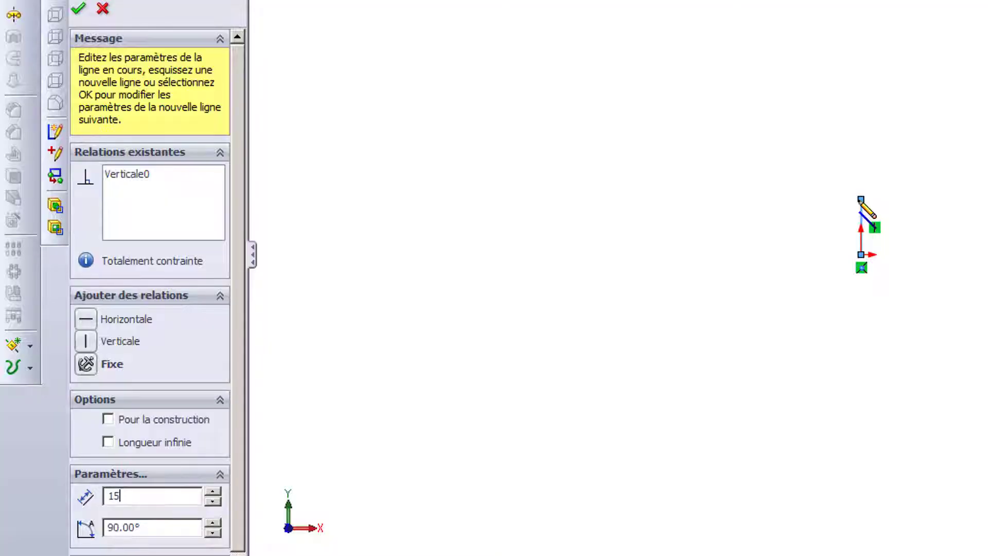
key(Return)
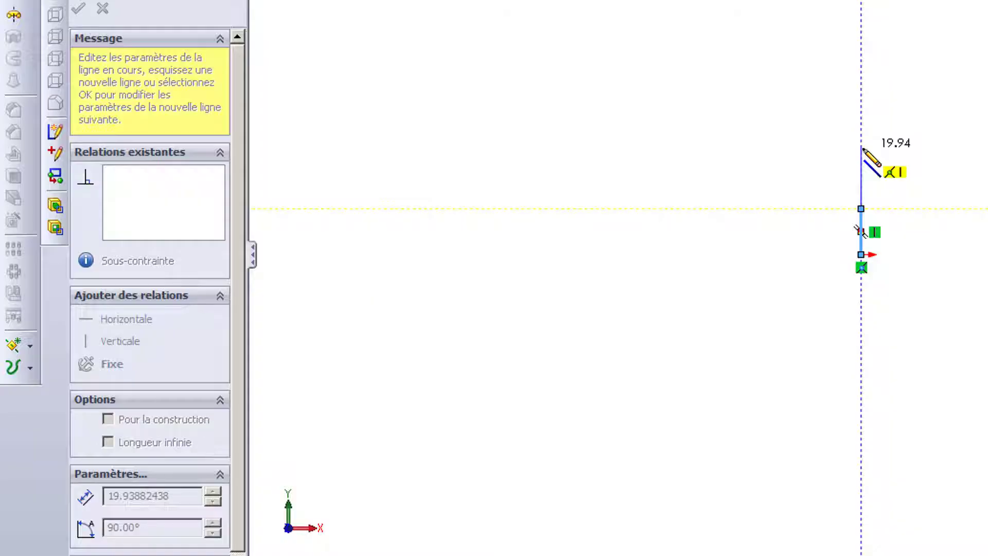
Step: Continue vertically from the first line's upper end with a second line and set its length to 19 mm
click(861, 148)
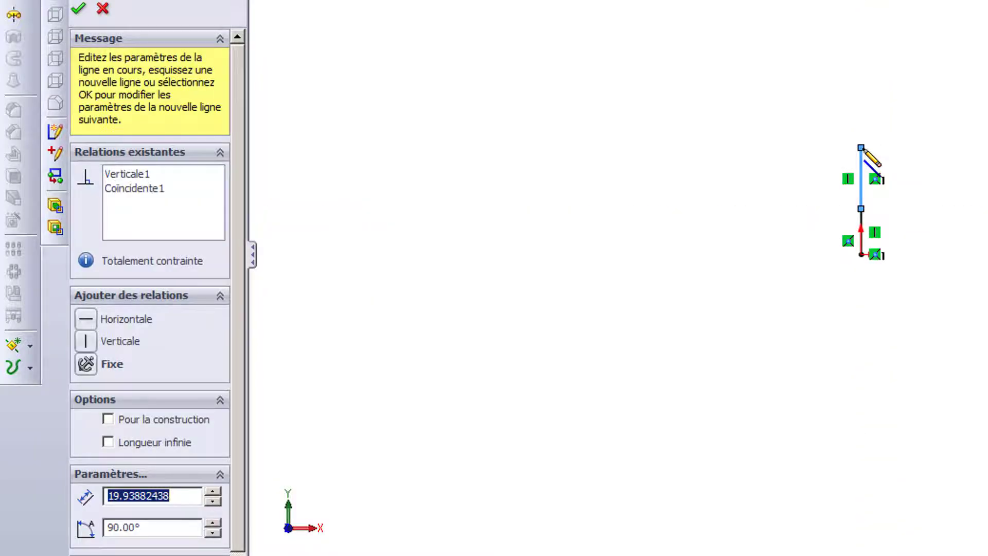
text(19)
key(Return)
Step: Sketch the profile's long horizontal upper edge from the second vertical line's upper end, then a short vertical line down from its far end
click(861, 150)
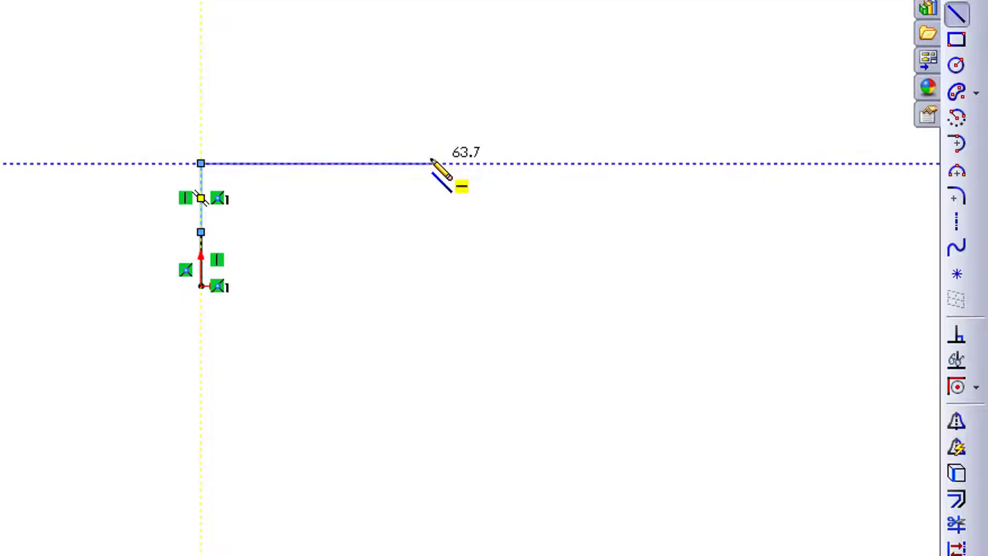
click(431, 163)
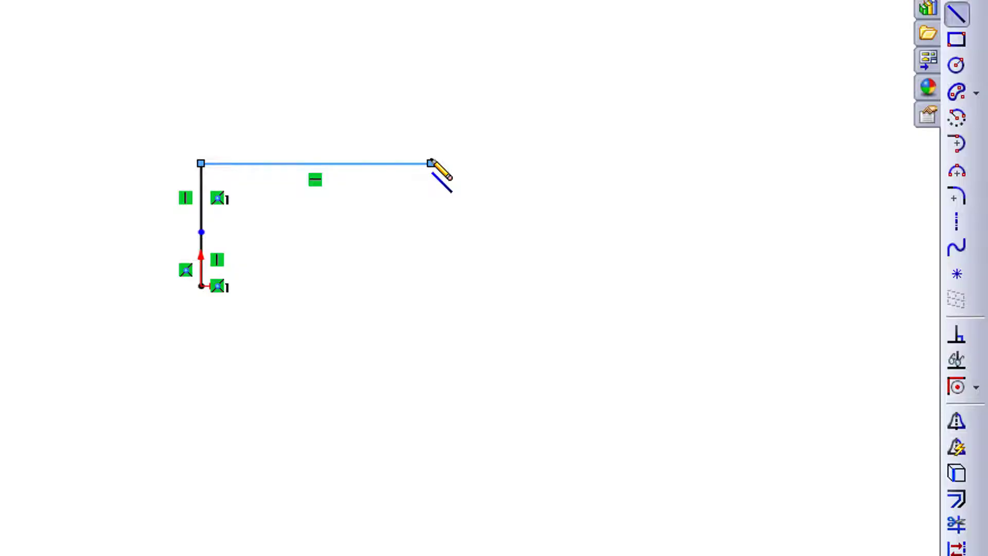
key(Return)
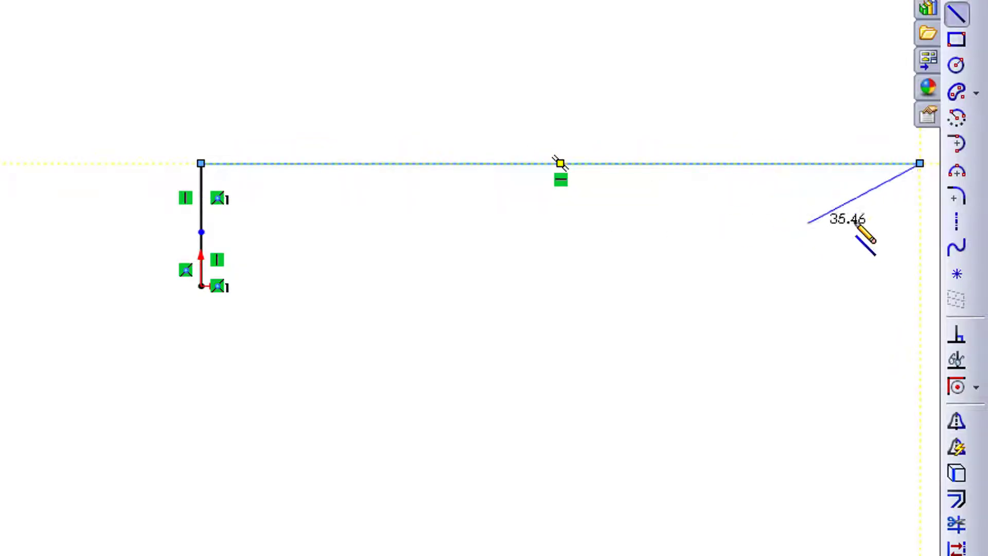
click(919, 219)
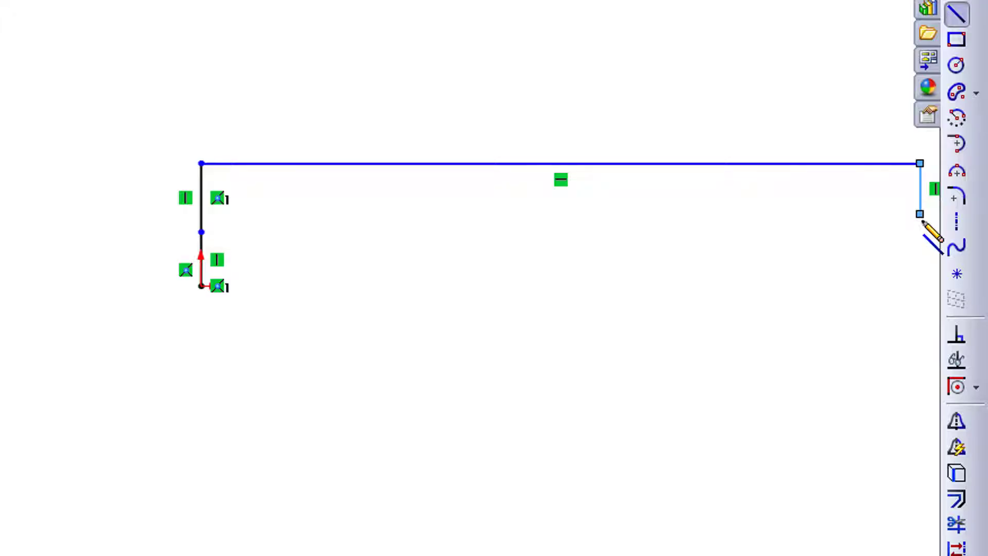
click(920, 213)
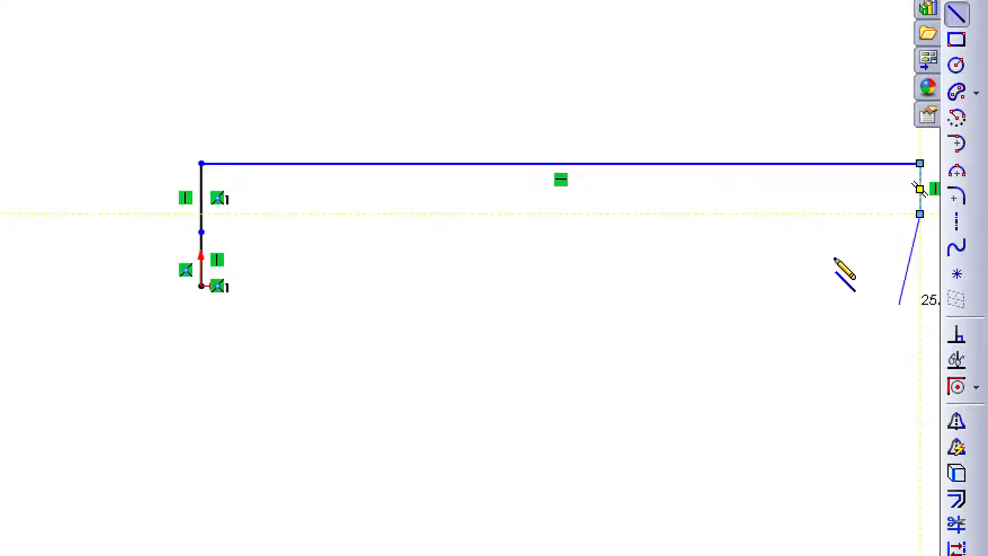
Step: Sketch the stepped lower edge back toward the origin side and close it with a slanted line to the junction of the two vertical lines
click(518, 214)
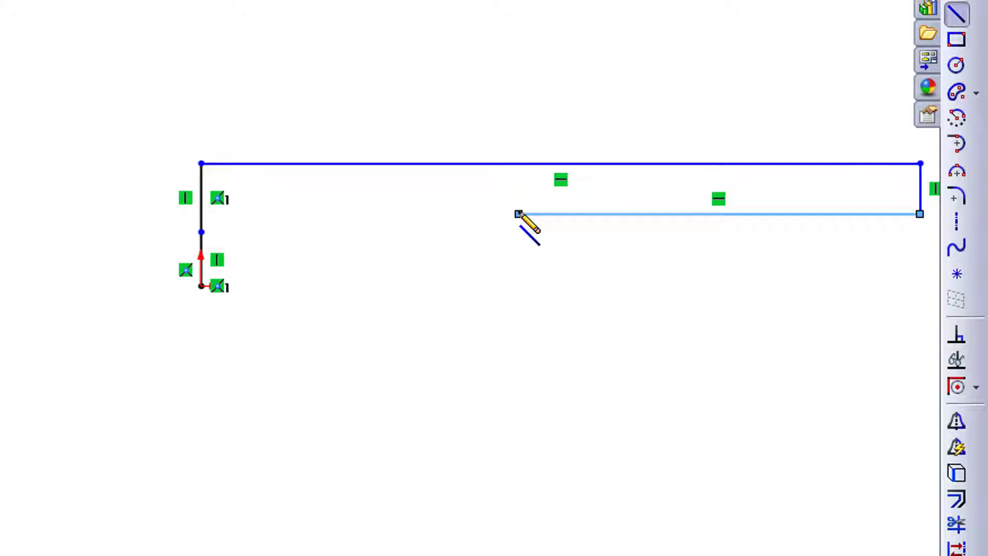
key(Return)
click(489, 213)
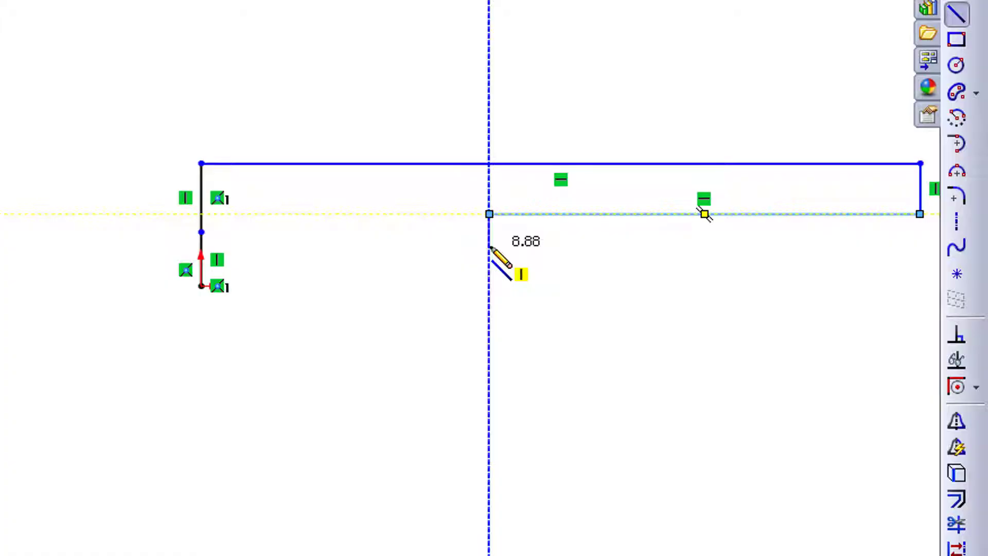
click(489, 245)
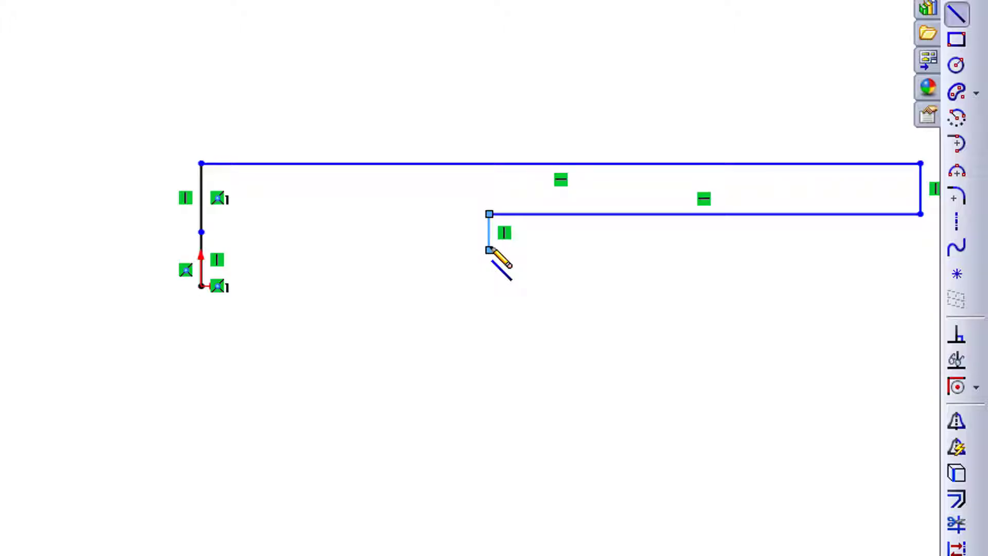
click(489, 250)
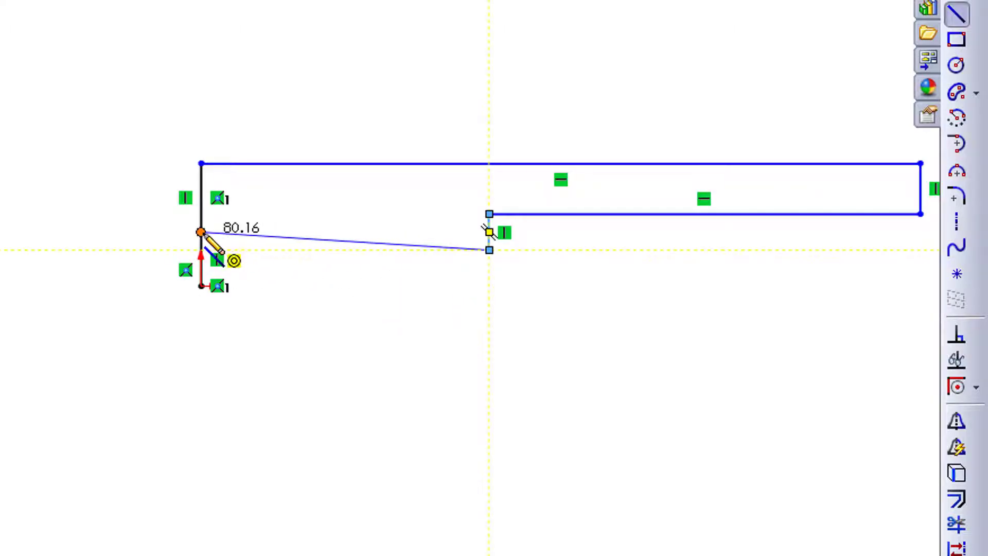
click(201, 232)
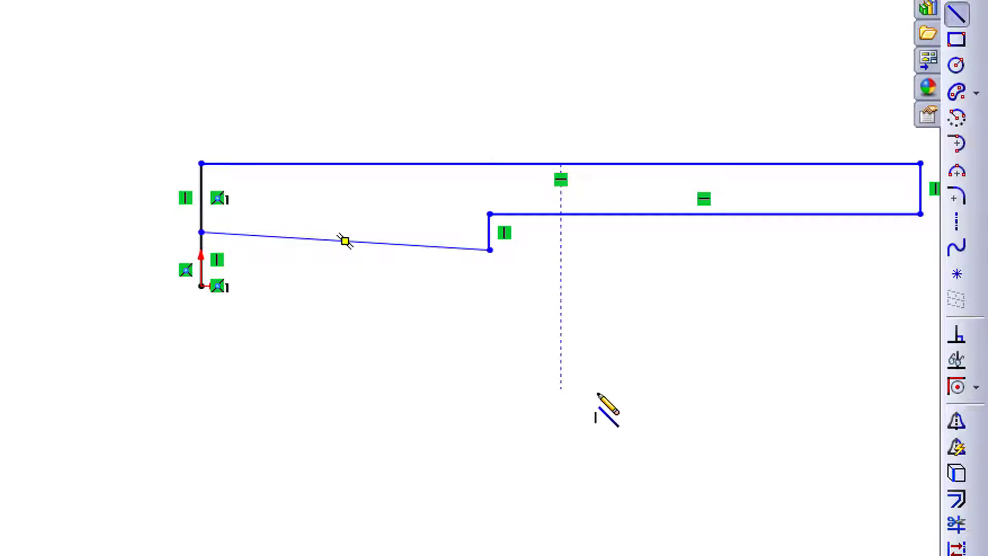
Step: Sketch a horizontal centerline from the origin, extending nearly to the far end of the profile
click(957, 226)
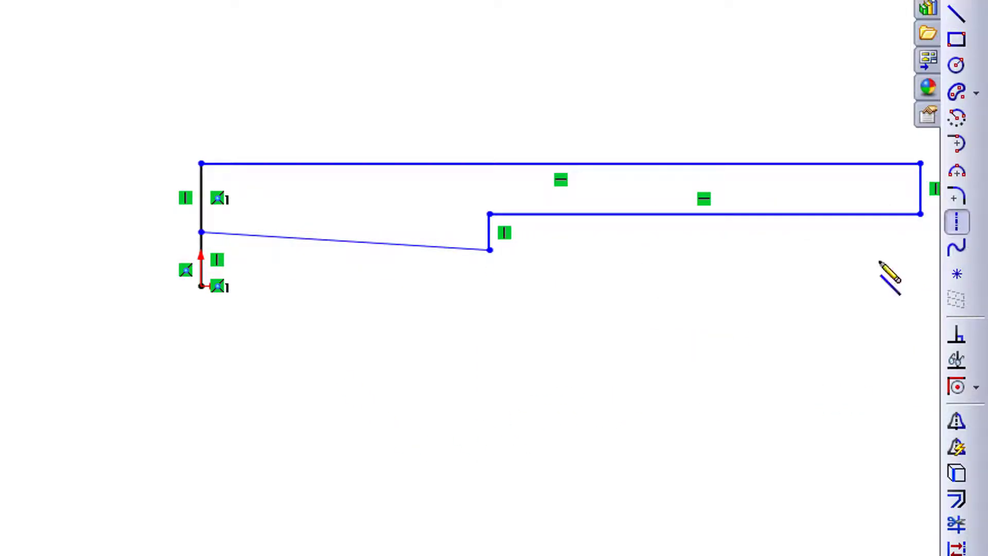
click(200, 287)
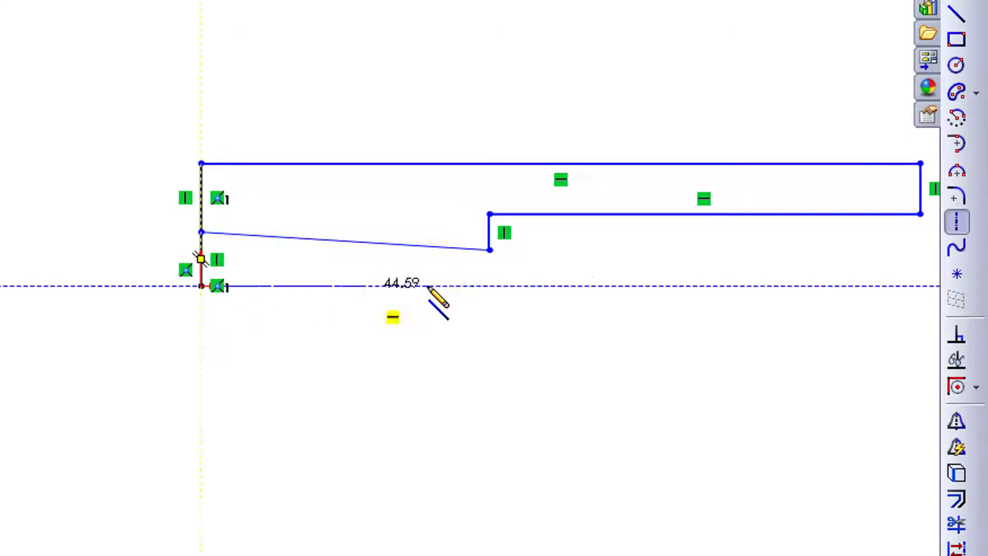
click(899, 286)
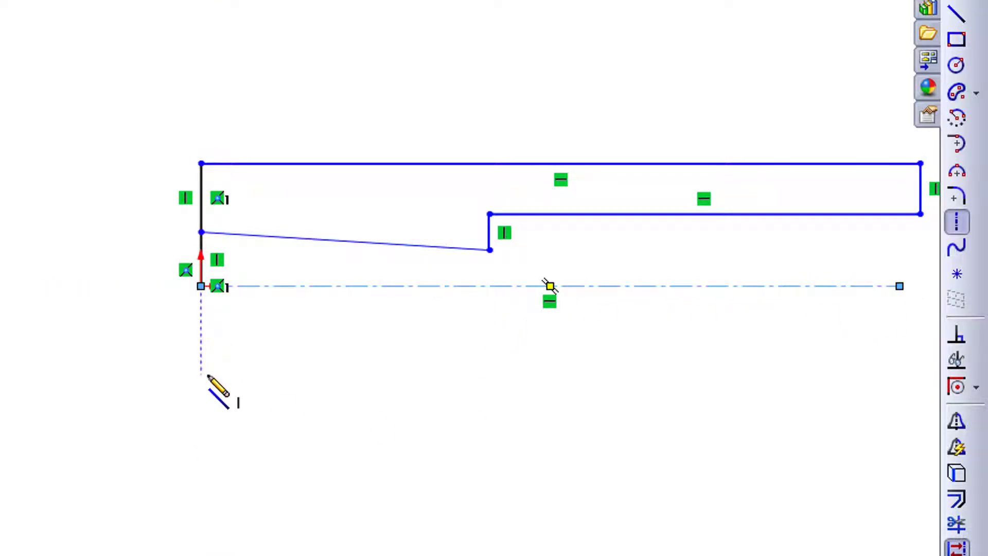
key(Escape)
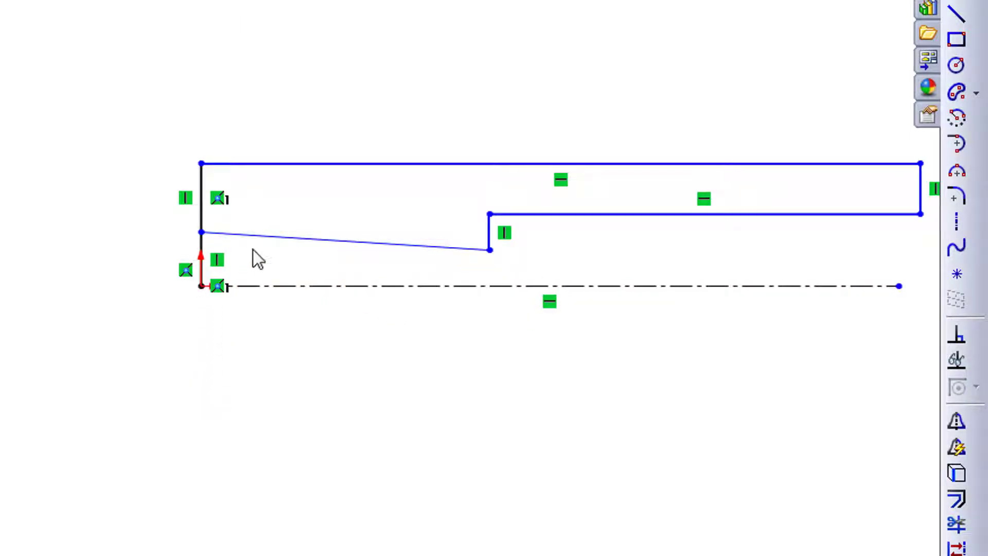
Step: Delete the lower vertical line between the origin and the profile
scroll(252, 248, up, 1)
scroll(252, 248, down, 3)
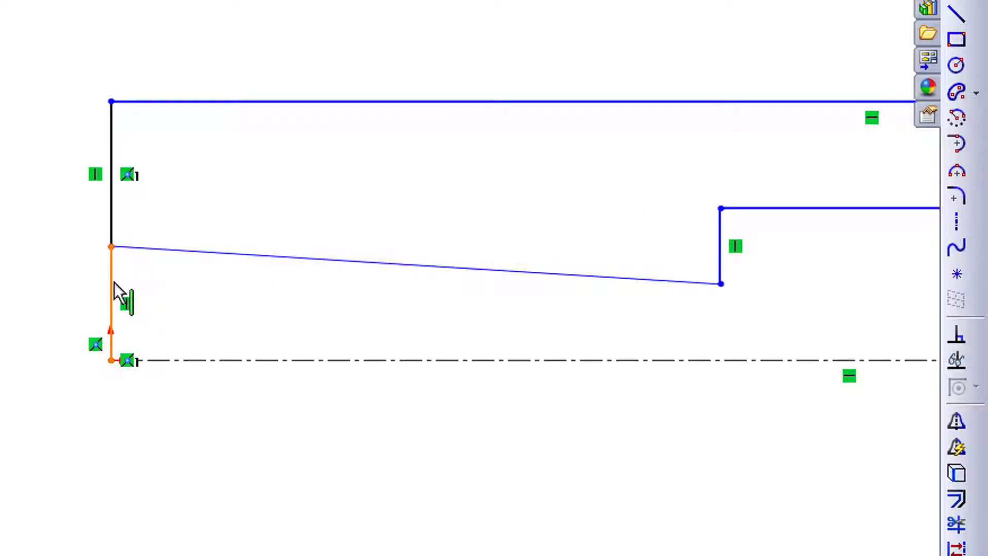
click(113, 283)
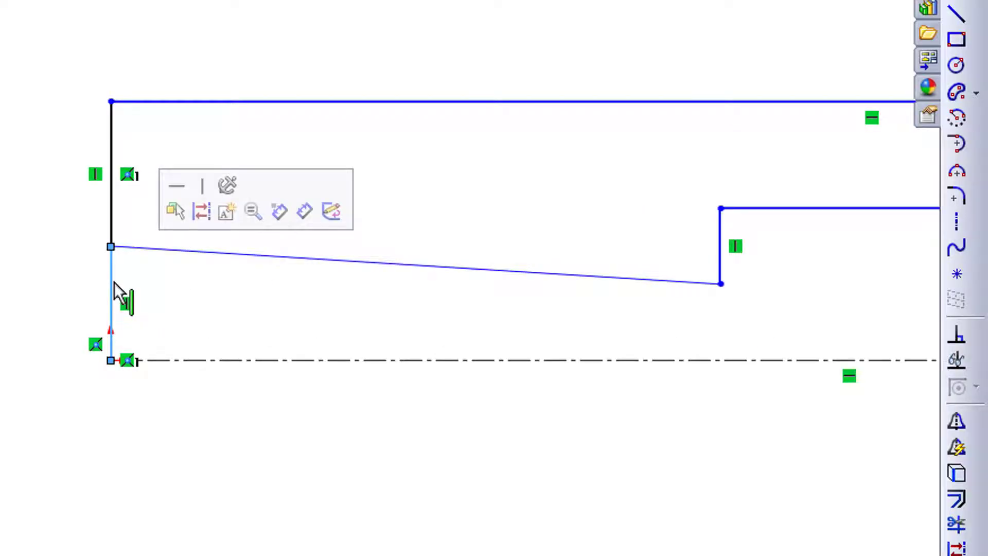
key(Delete)
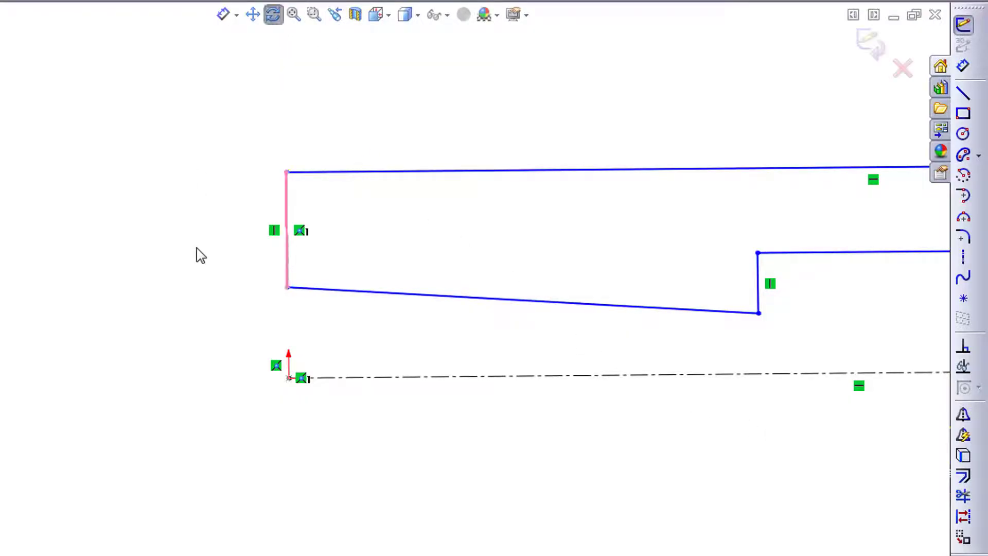
key(f)
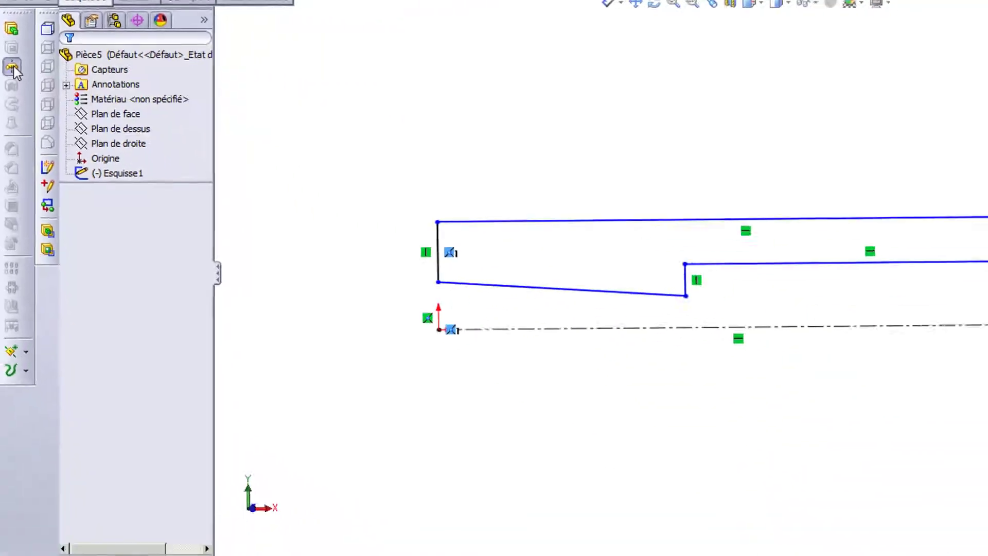
Step: Revolve the stepped profile into a solid with Bossage/Base avec révolution
click(25, 149)
click(60, 55)
middle_drag(468, 68, 381, 106)
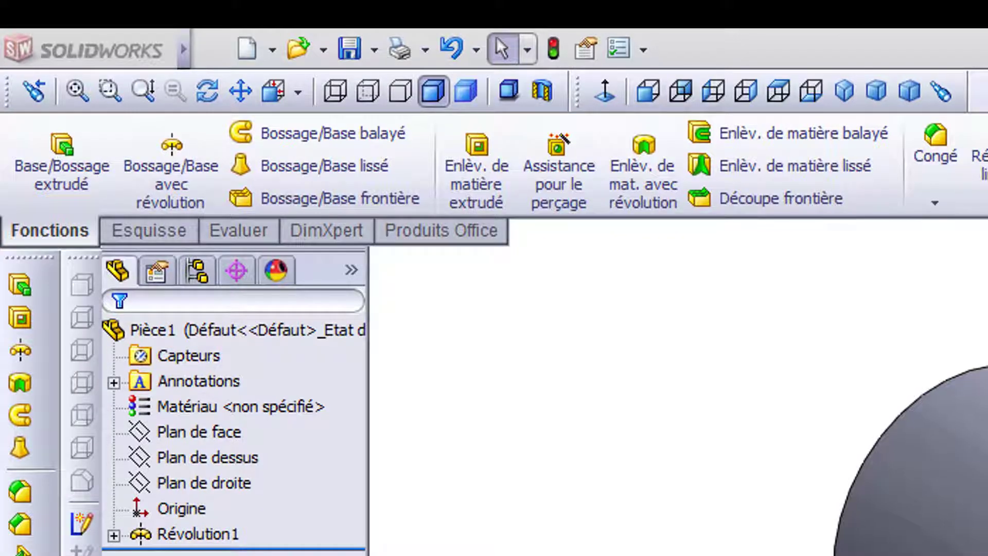
Step: Create a new Pièce document and start a line sketch on Plan de face
click(251, 52)
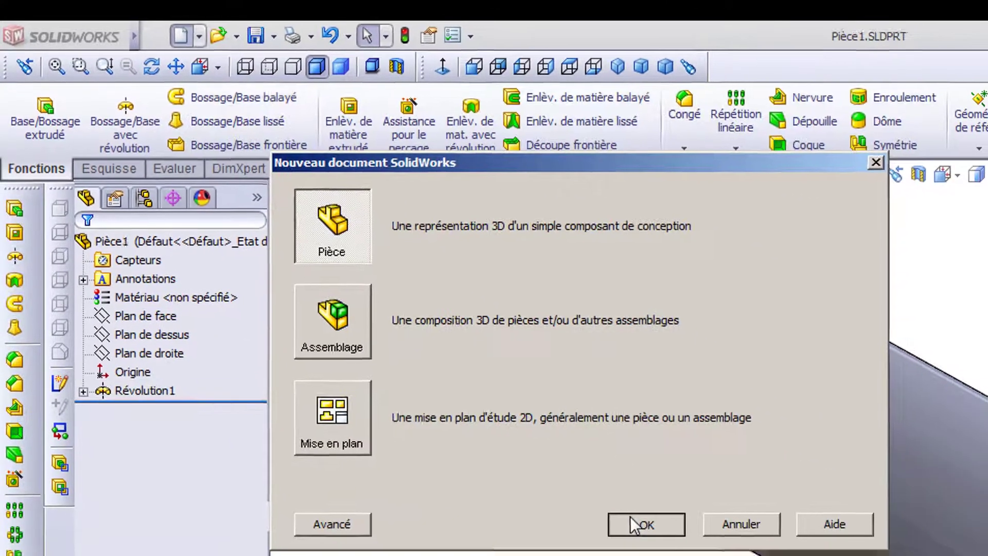
click(638, 523)
click(186, 385)
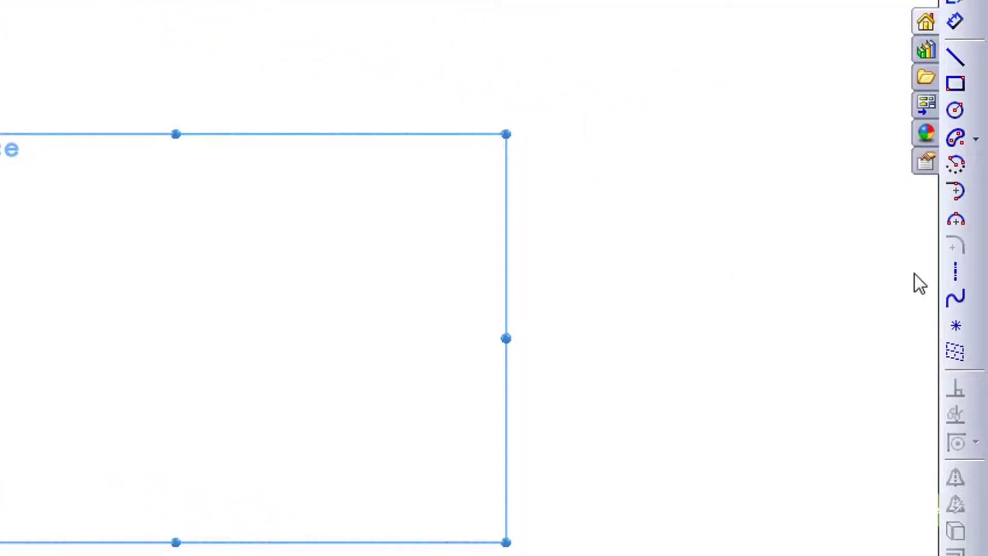
click(955, 56)
scroll(213, 314, up, 2)
scroll(213, 314, down, 3)
scroll(213, 315, down, 2)
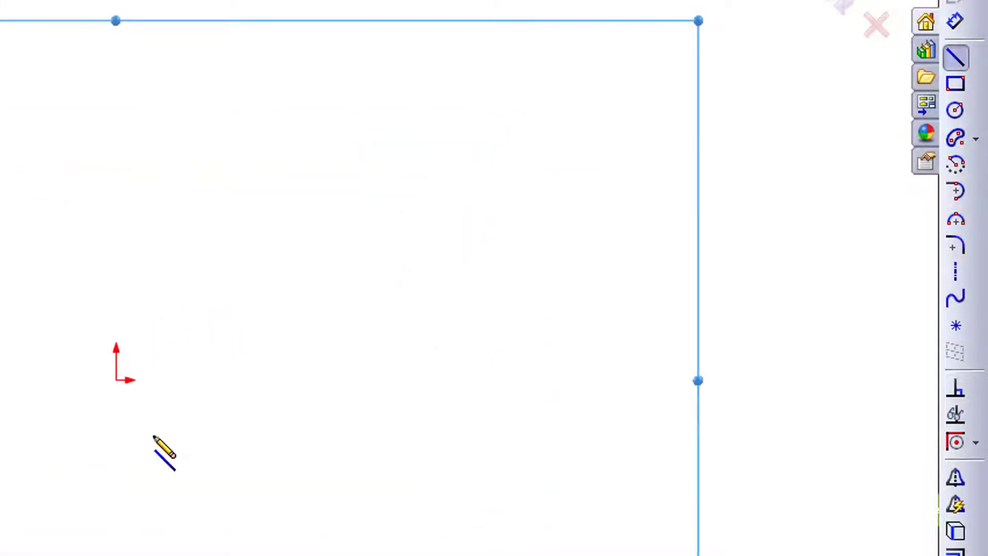
Step: Sketch two end-to-end vertical lines upward from the origin, the upper one about 20 mm long
click(116, 381)
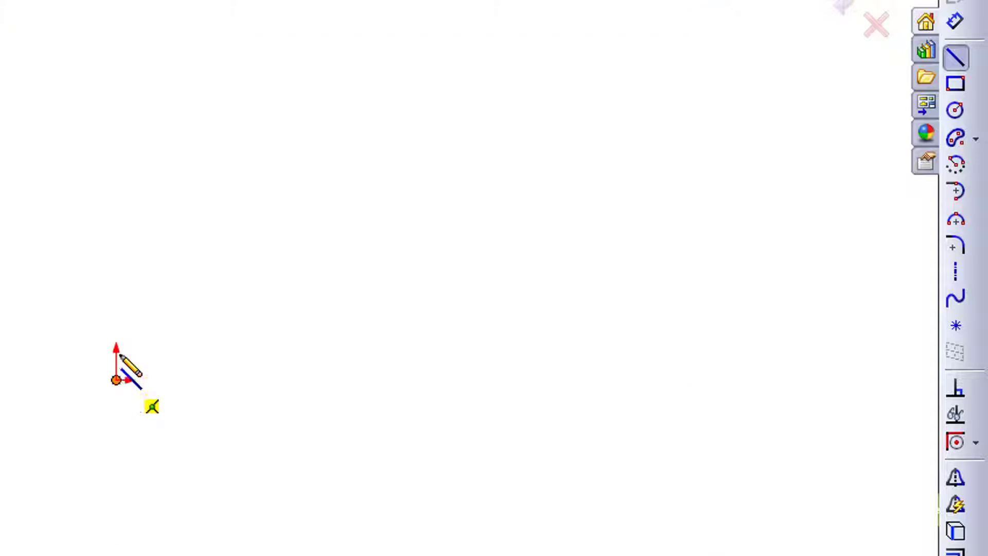
click(117, 281)
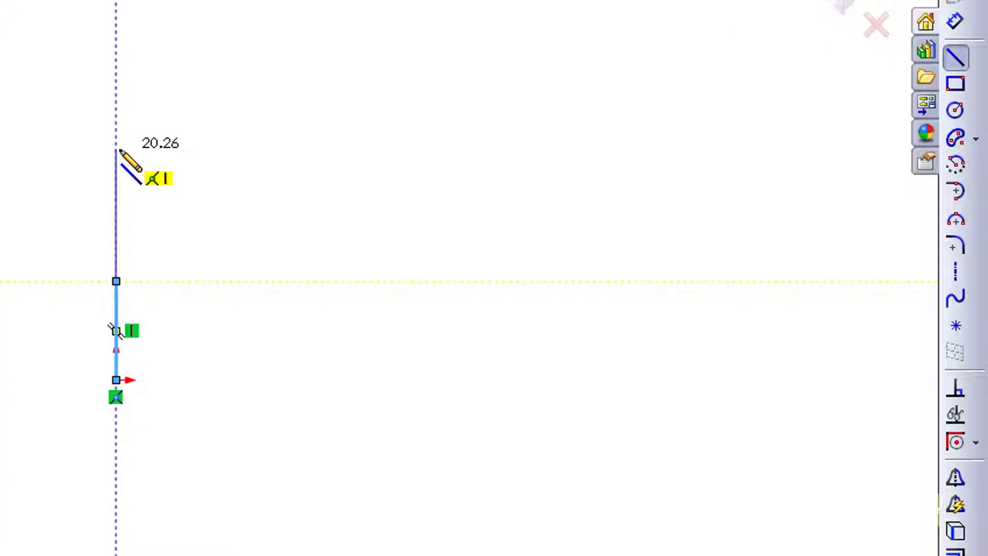
click(117, 149)
scroll(206, 173, down, 2)
scroll(206, 175, up, 3)
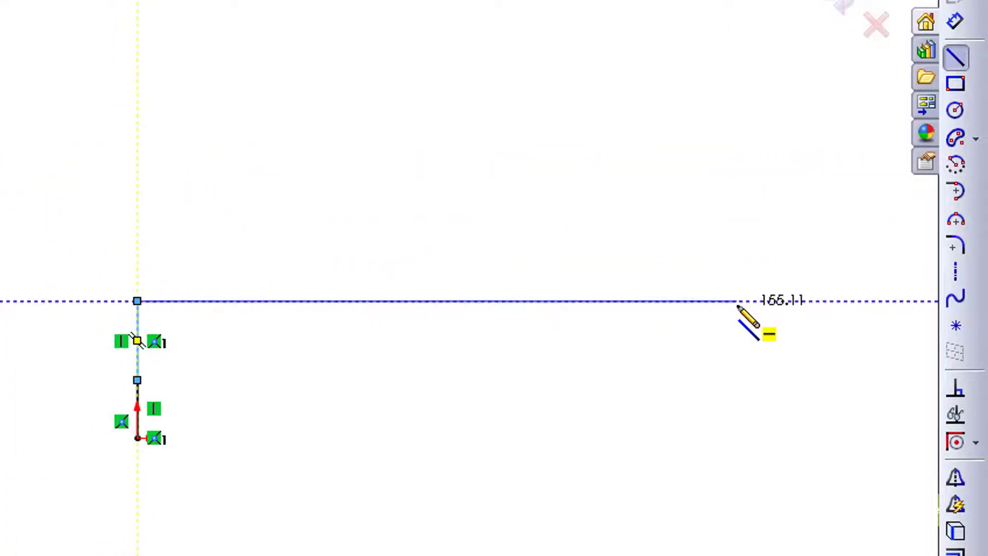
Step: Complete the stepped profile from the upper endpoint, closing it with a slanted line to the junction of the two vertical lines
click(885, 301)
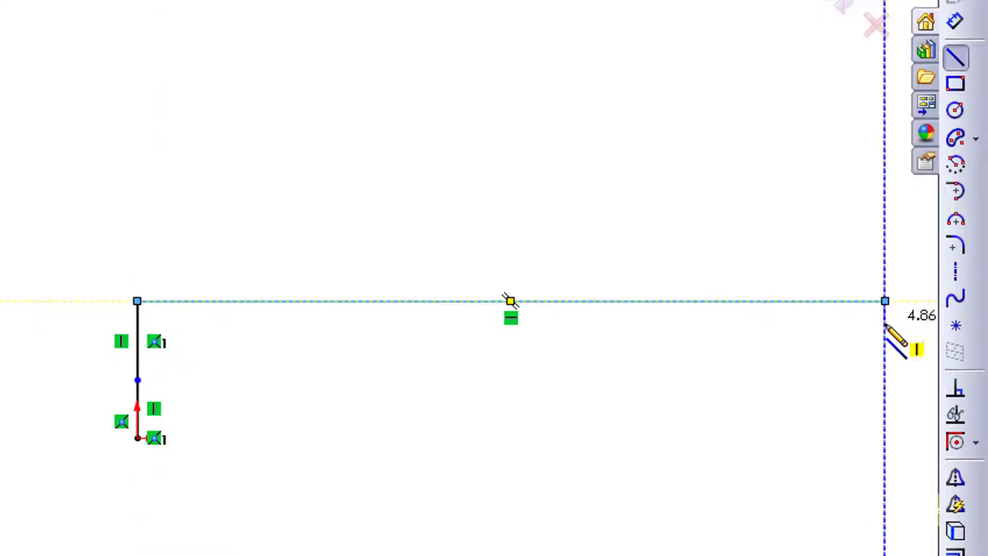
click(885, 354)
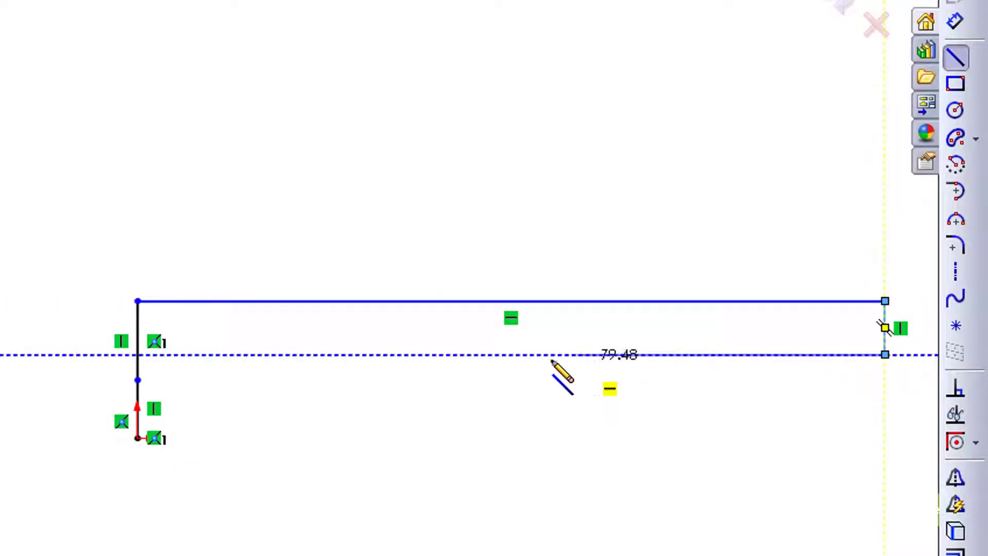
click(420, 354)
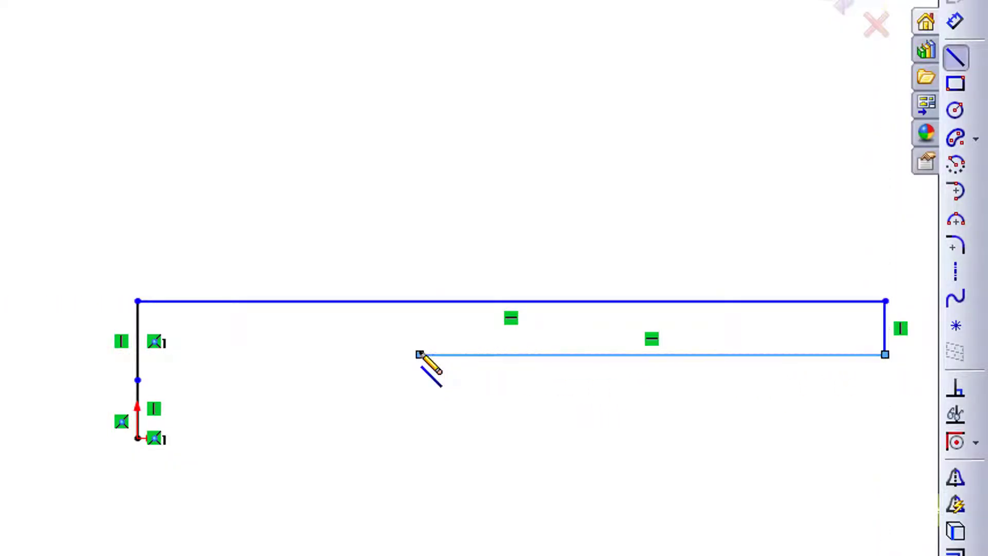
click(419, 390)
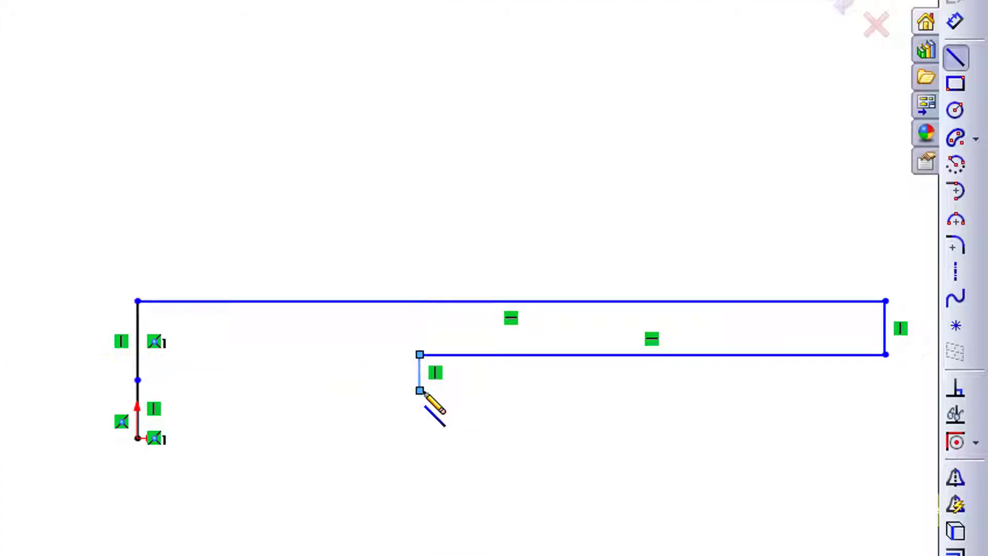
click(137, 380)
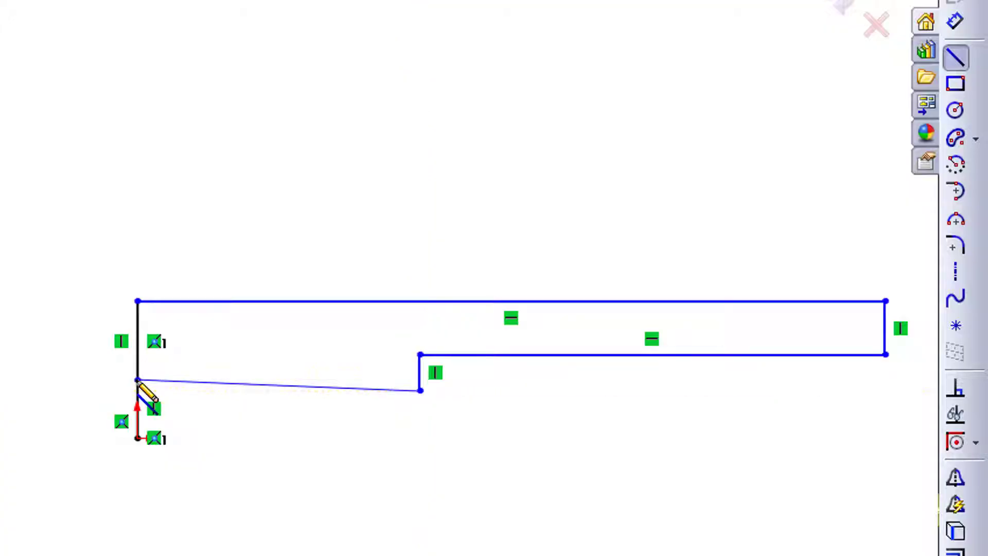
Step: Draw a horizontal centerline from the origin to just beyond the profile's far end
click(962, 270)
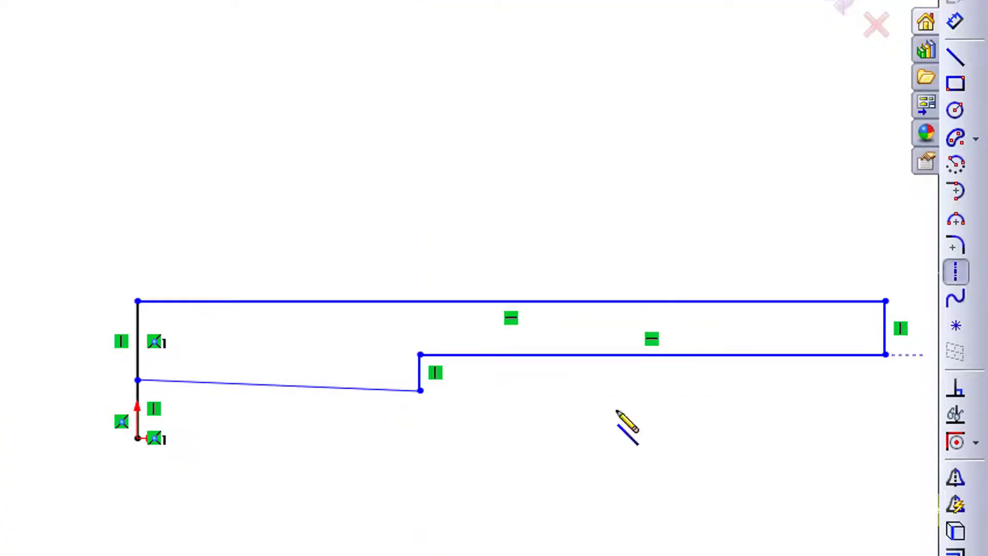
click(138, 438)
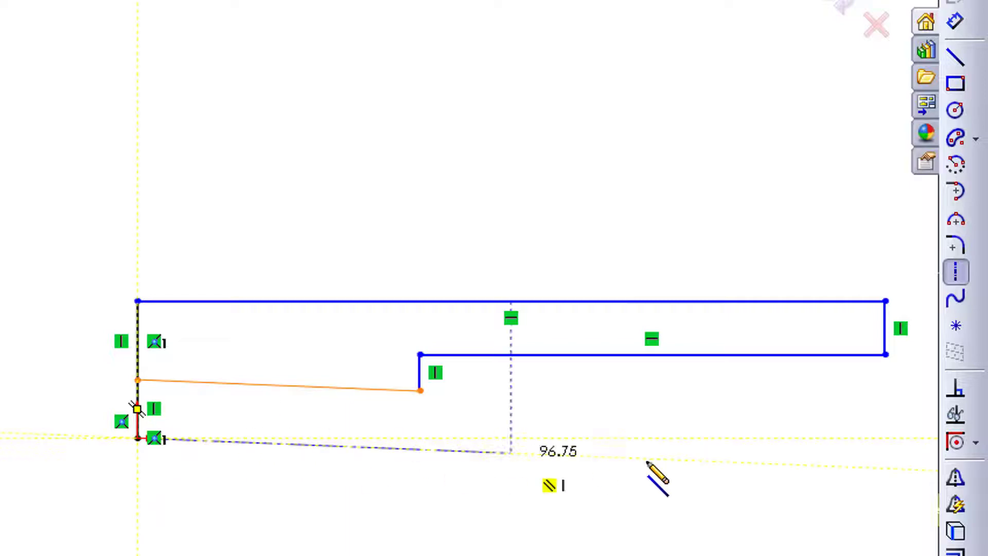
click(896, 438)
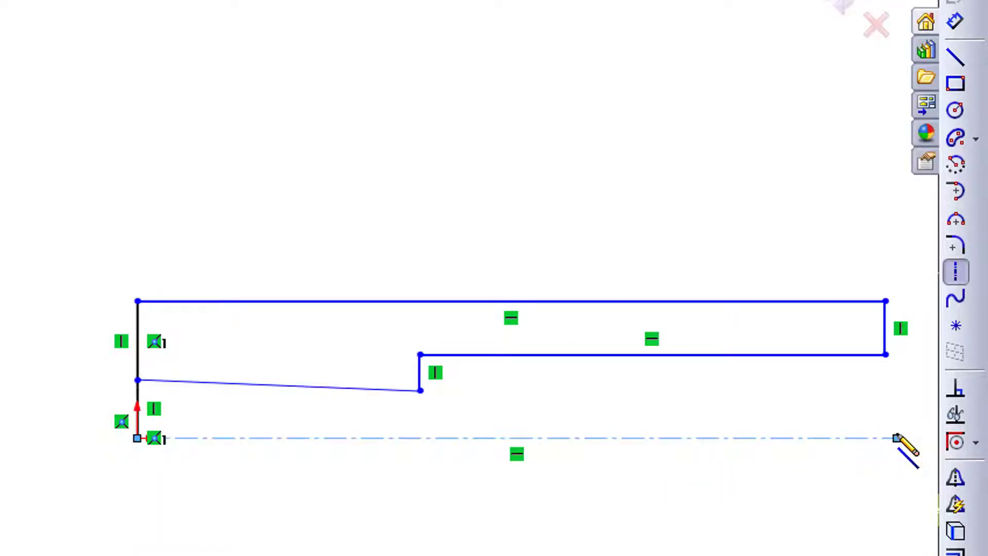
key(Escape)
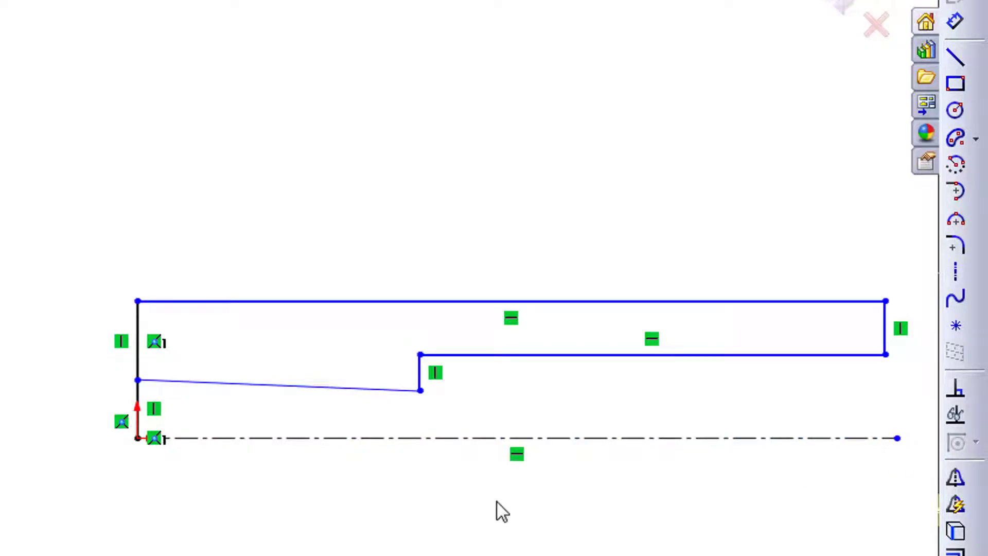
key(f)
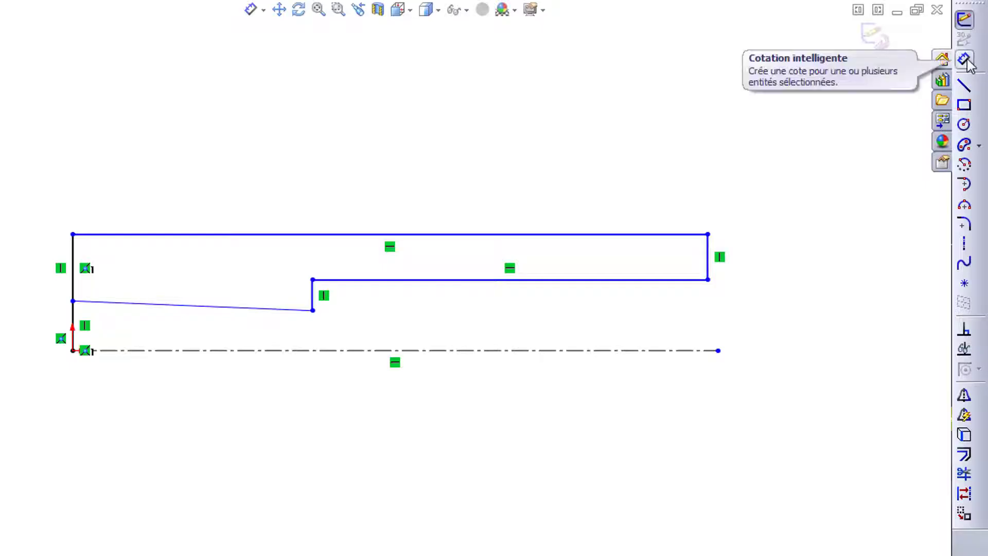
Step: Dimension the lower vertical line rising from the origin to 15 mm and the vertical line above it to 19 mm
click(964, 60)
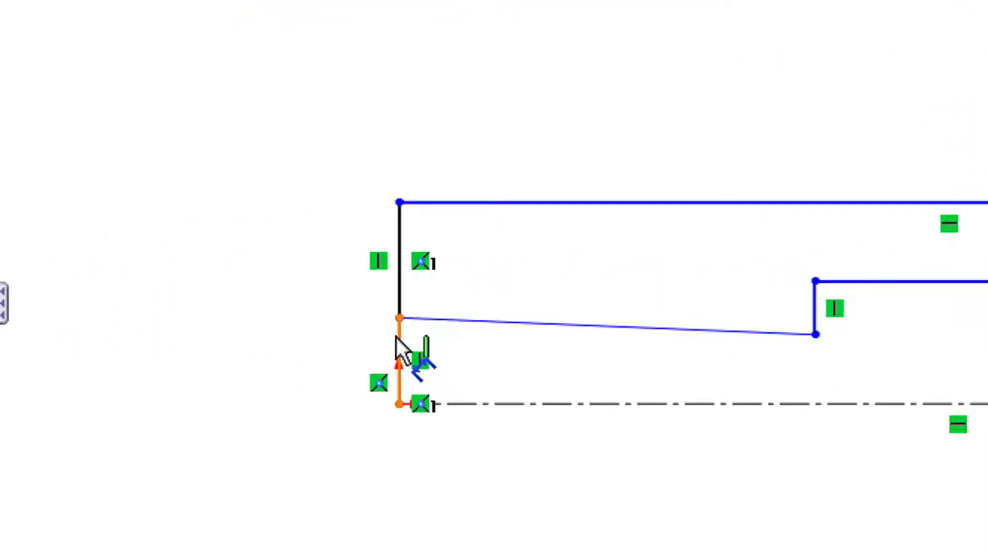
click(396, 337)
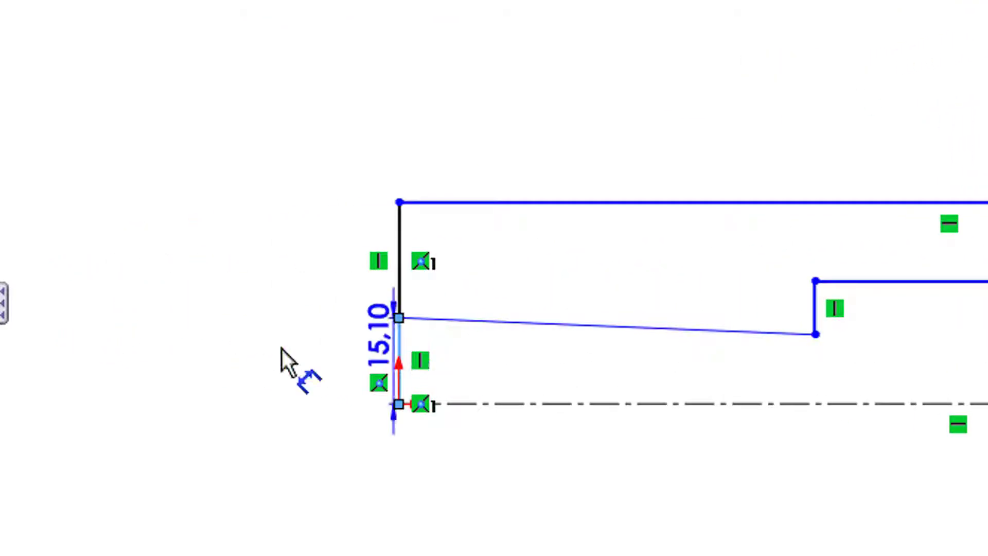
click(265, 348)
text(15)
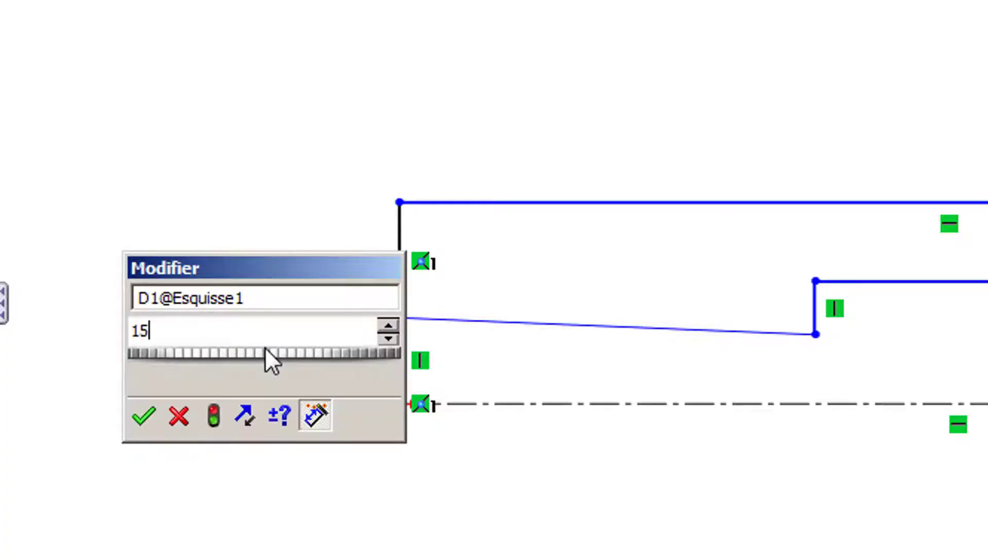
key(Return)
click(399, 244)
click(294, 218)
text(19)
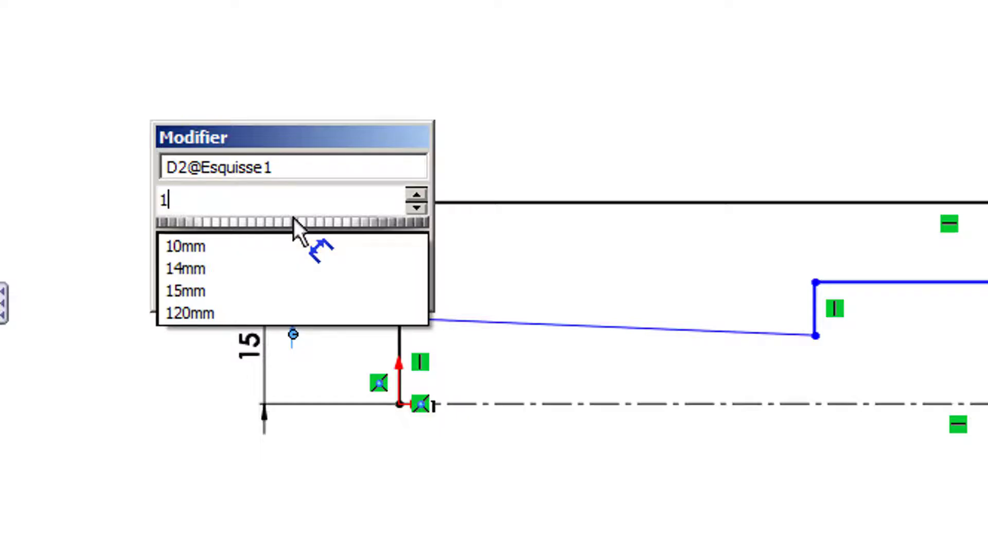
key(Return)
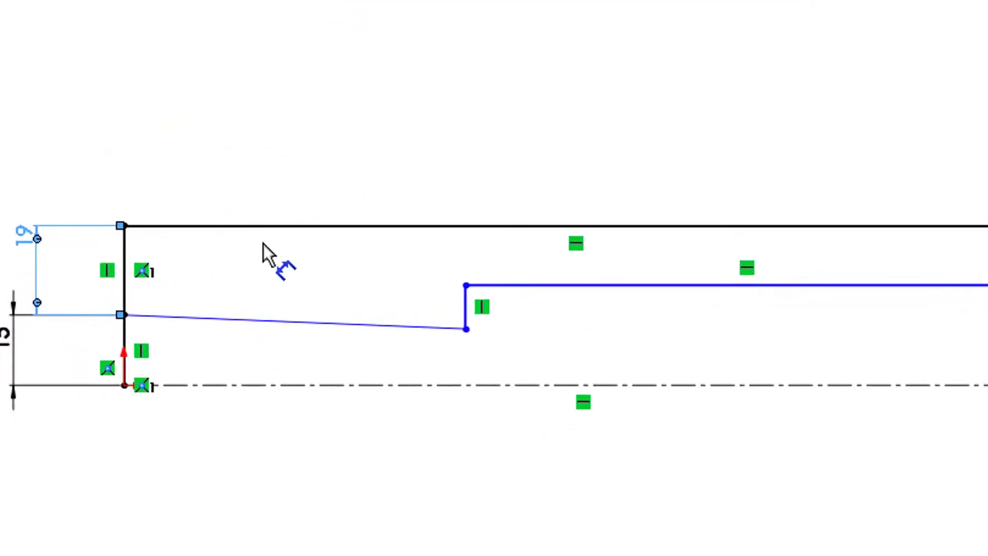
Step: Dimension the profile's long upper horizontal line to 200 mm and the short vertical line at its far end to 14 mm
click(272, 262)
click(450, 206)
text(200)
key(Return)
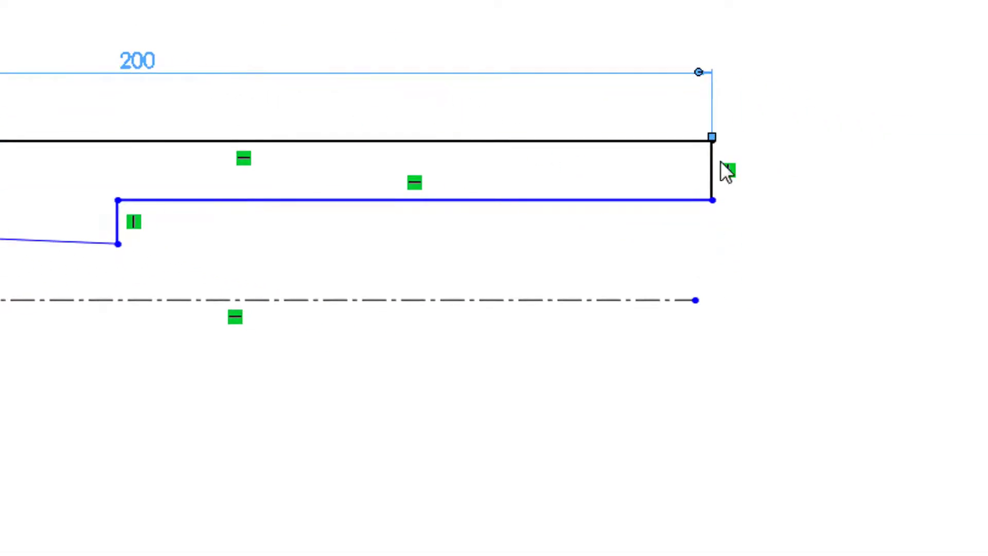
click(712, 165)
click(871, 164)
text(14)
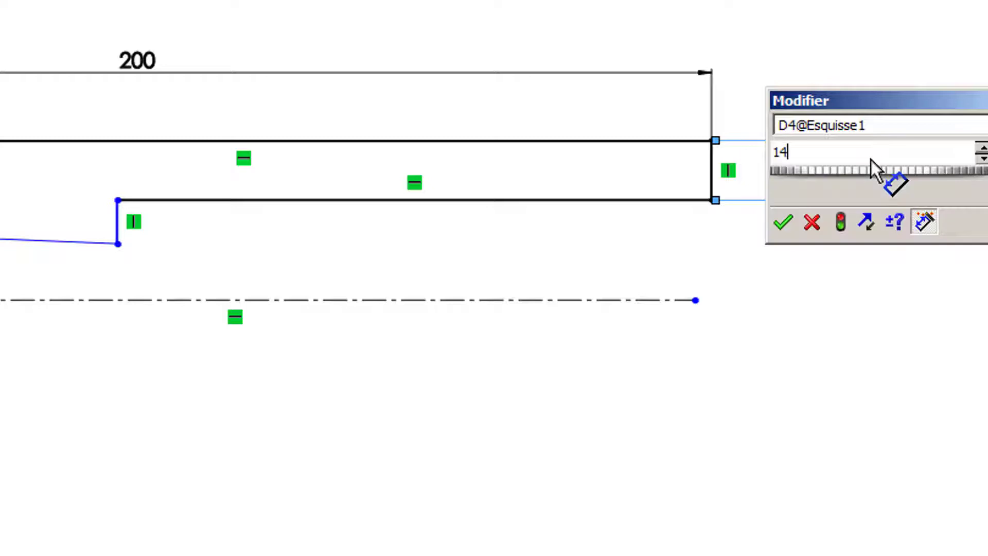
key(Return)
Step: Dimension the profile's inner horizontal line to 120 mm and the short vertical step at its inner end to 10 mm
click(538, 207)
click(543, 393)
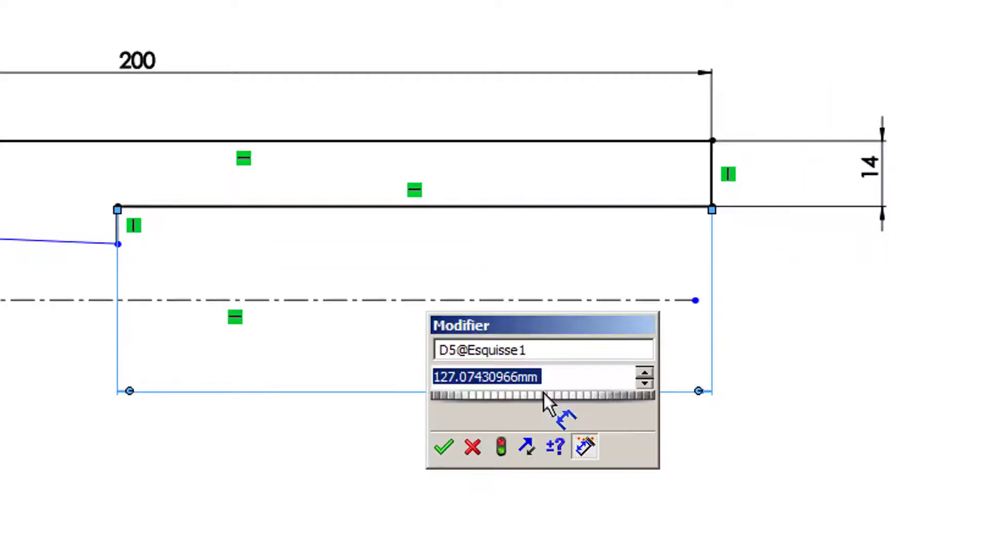
text(120)
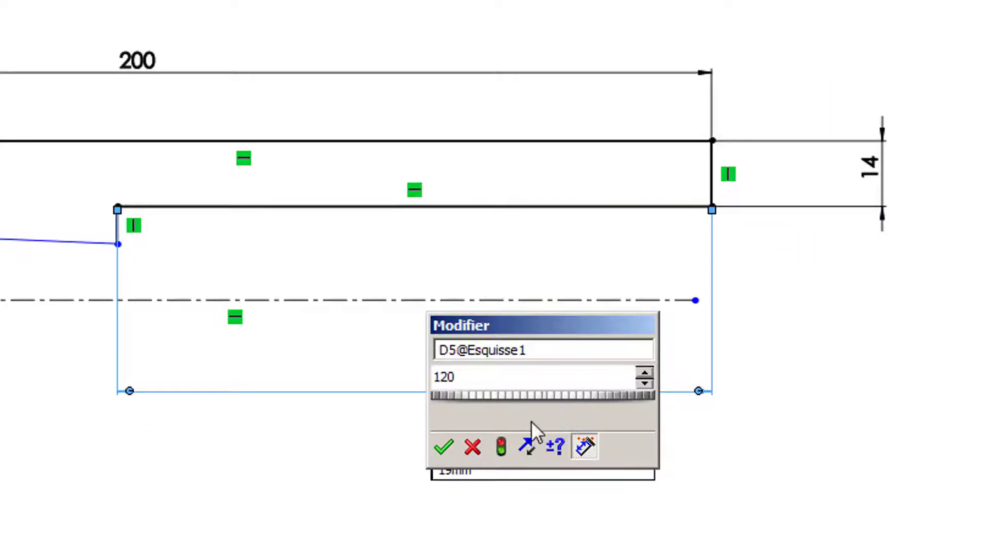
click(443, 446)
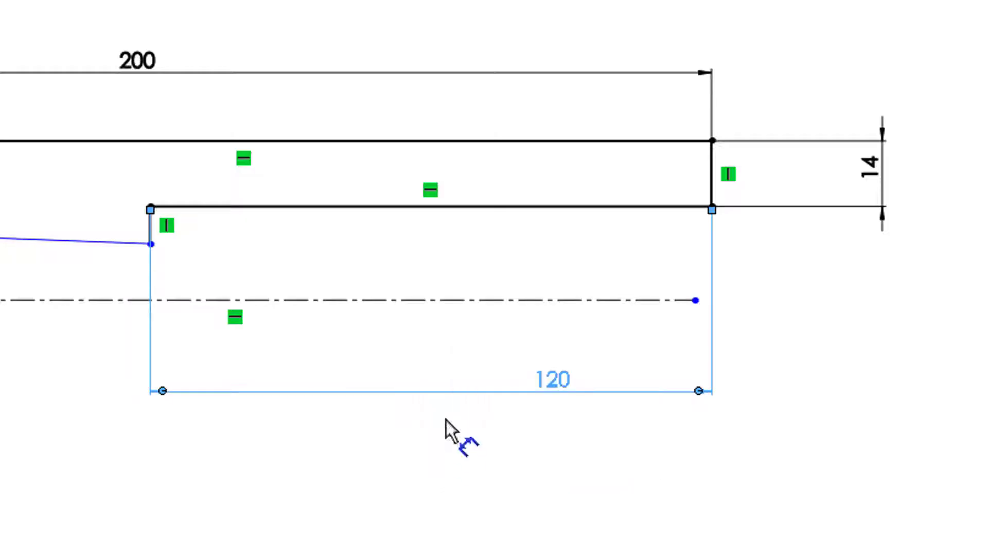
click(153, 227)
click(295, 233)
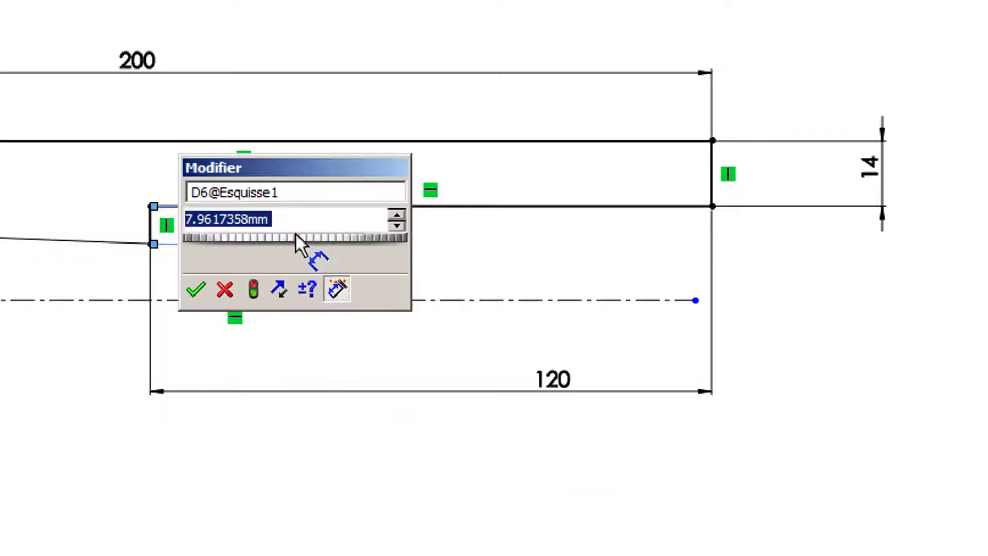
text(10)
key(Return)
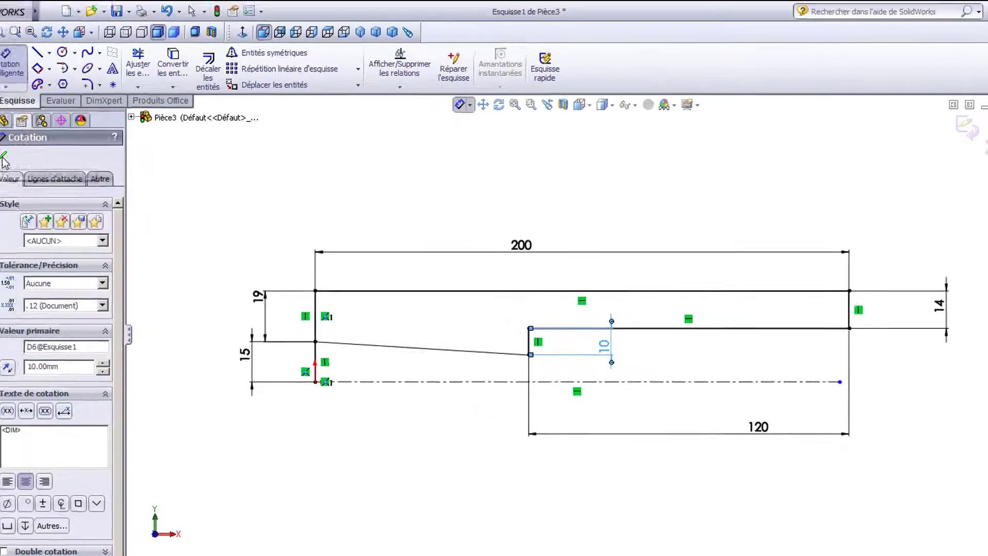
click(4, 155)
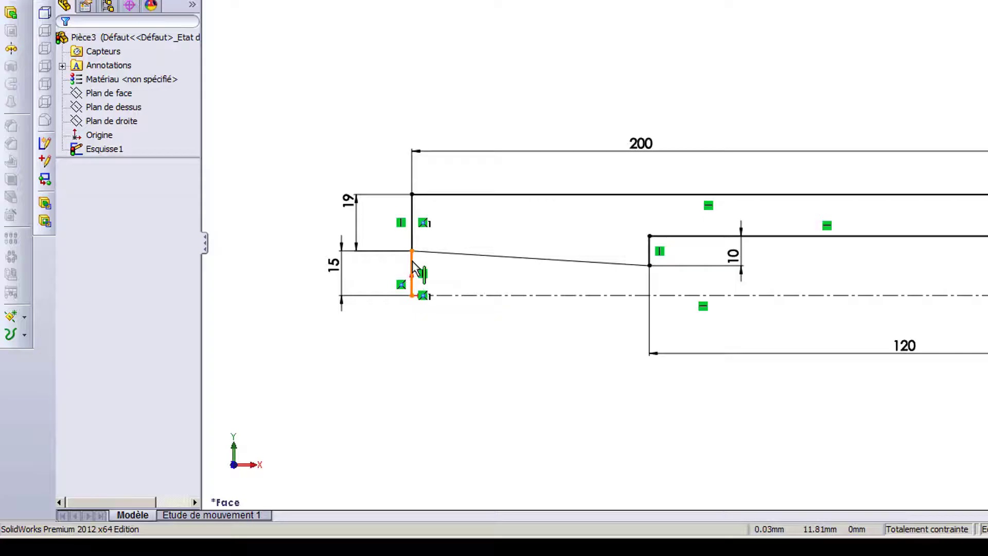
Step: Delete the short vertical line between the origin and the profile, and revolve the profile 360° about the centerline
click(11, 49)
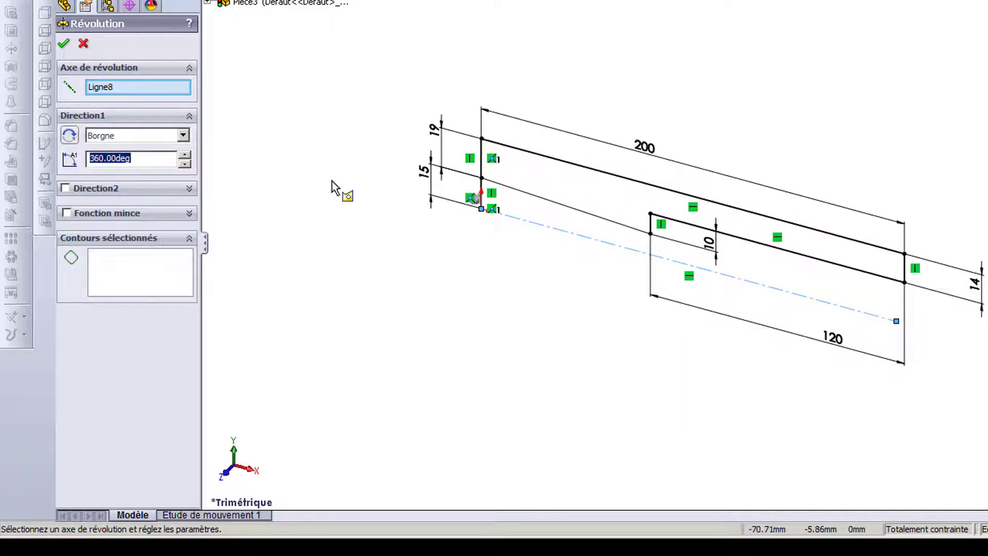
key(Escape)
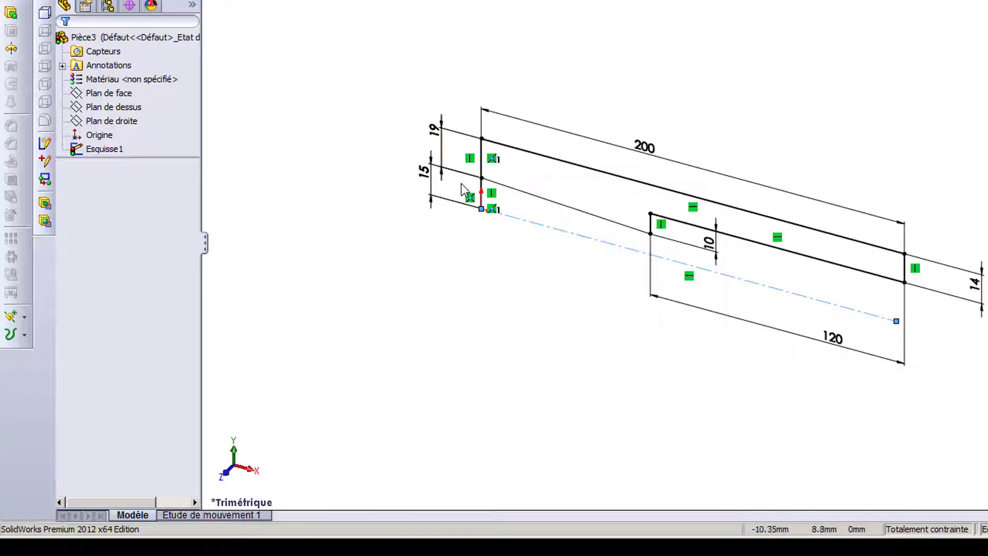
click(480, 186)
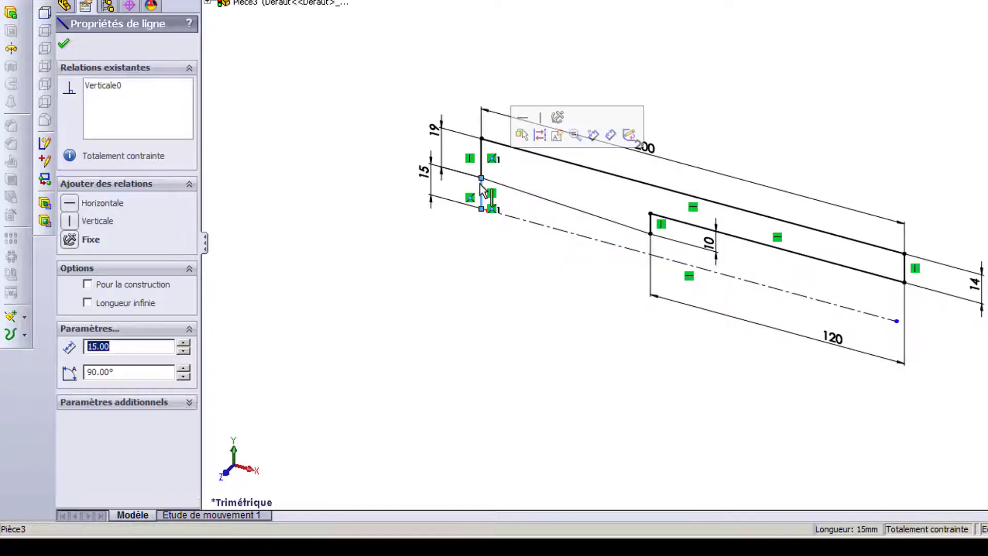
key(Escape)
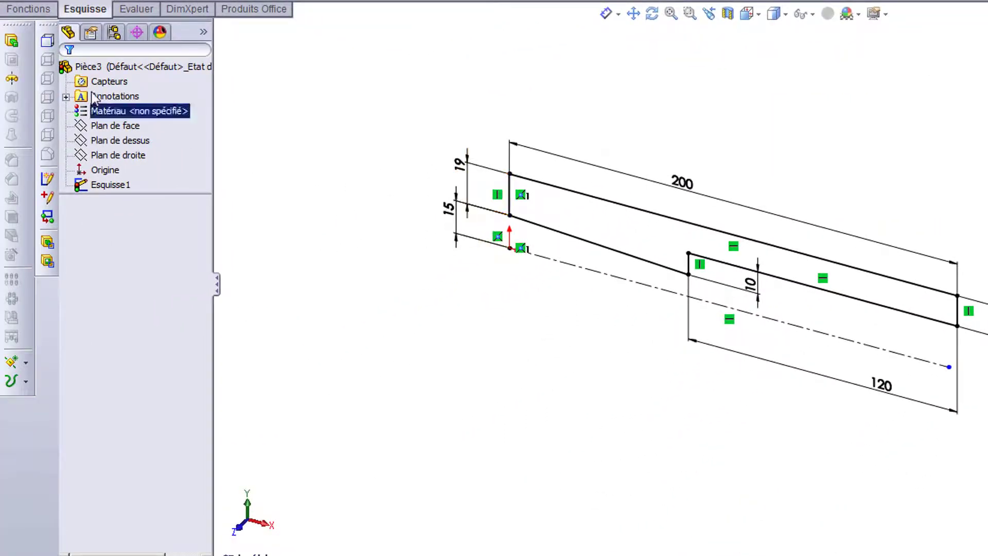
click(13, 78)
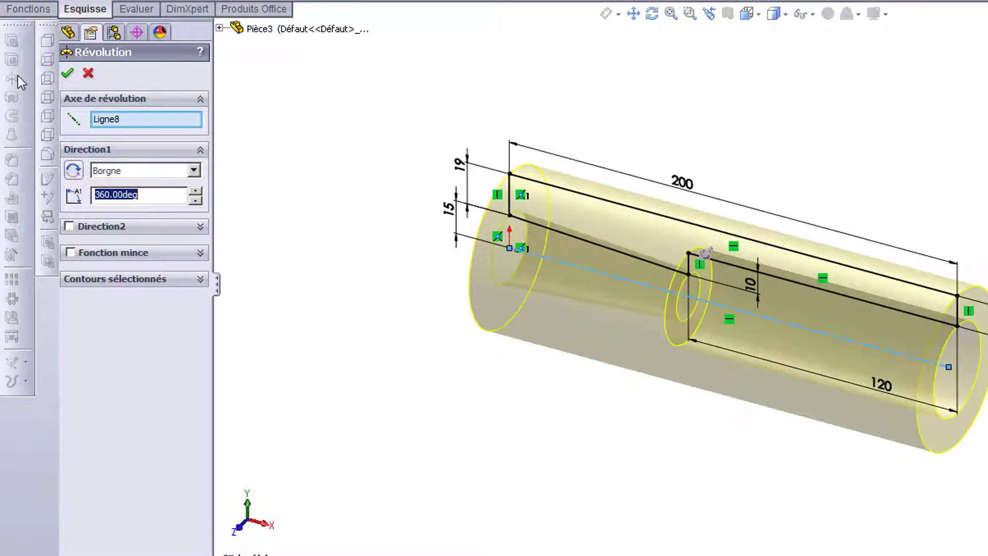
click(67, 73)
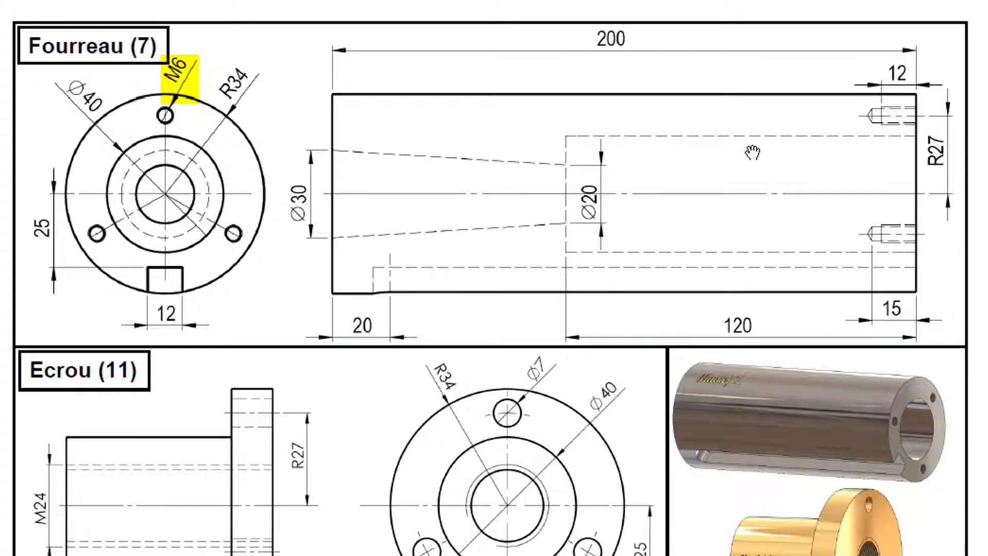
Step: Start an Iso tapped hole of size M6 on the annular end face around the large bore
click(910, 92)
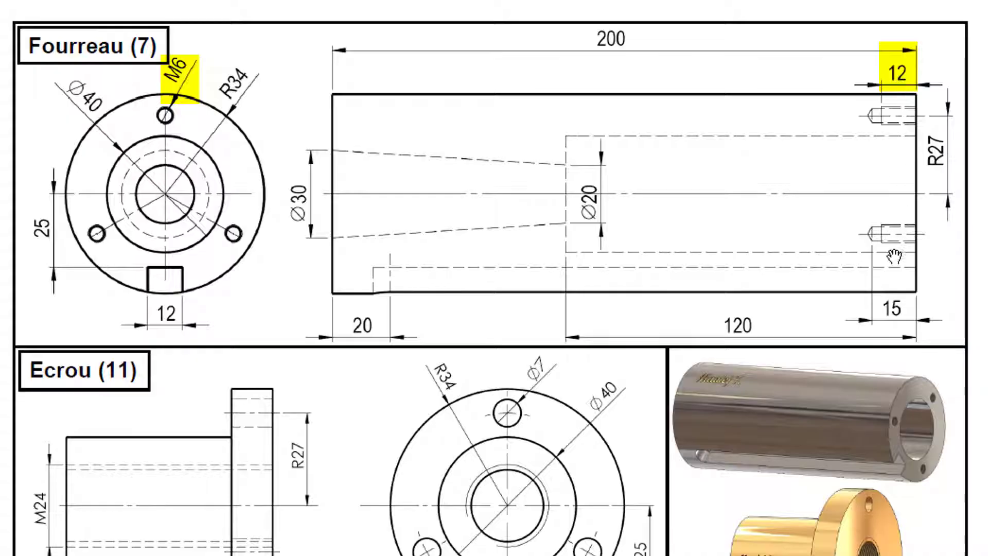
click(891, 312)
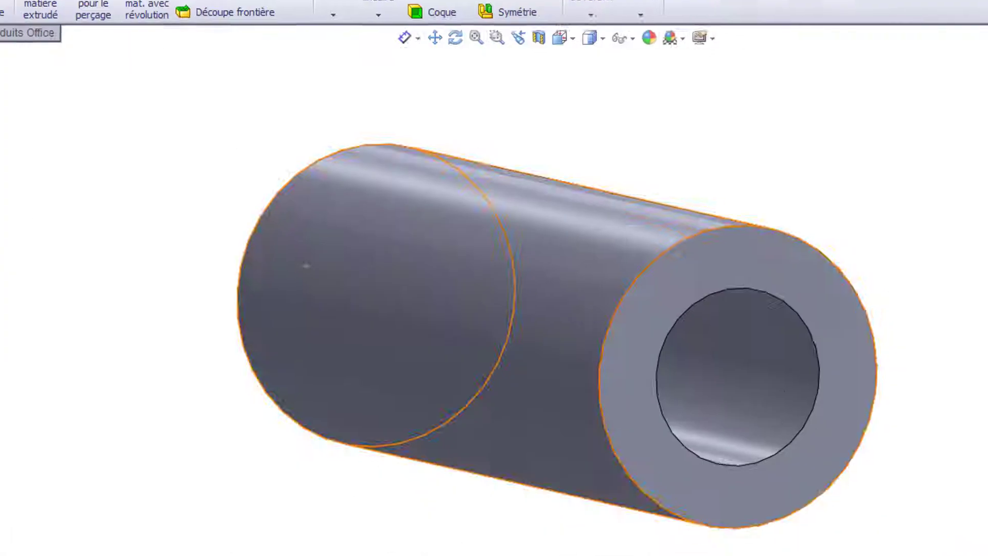
middle_drag(653, 417, 580, 394)
drag(580, 394, 623, 416)
key(Escape)
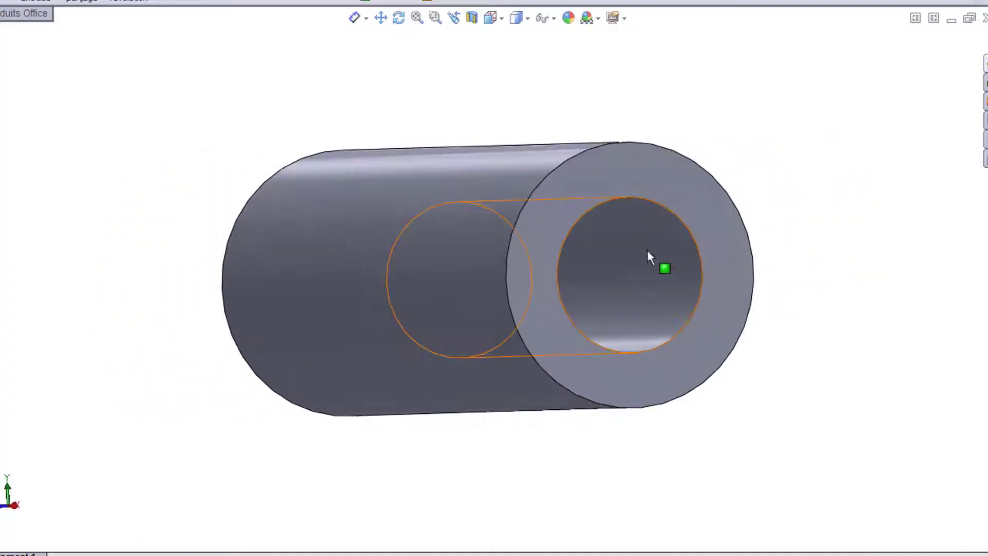
click(629, 163)
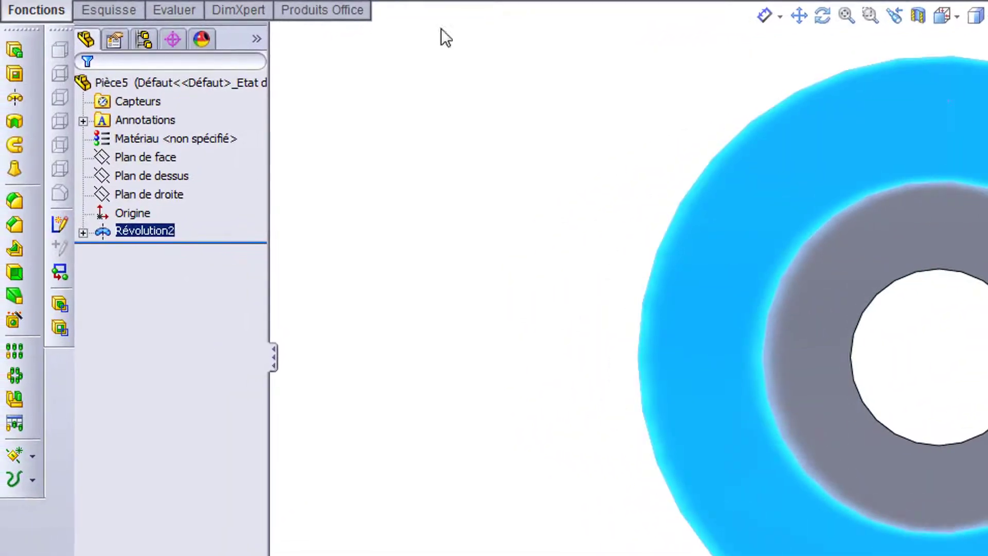
click(14, 321)
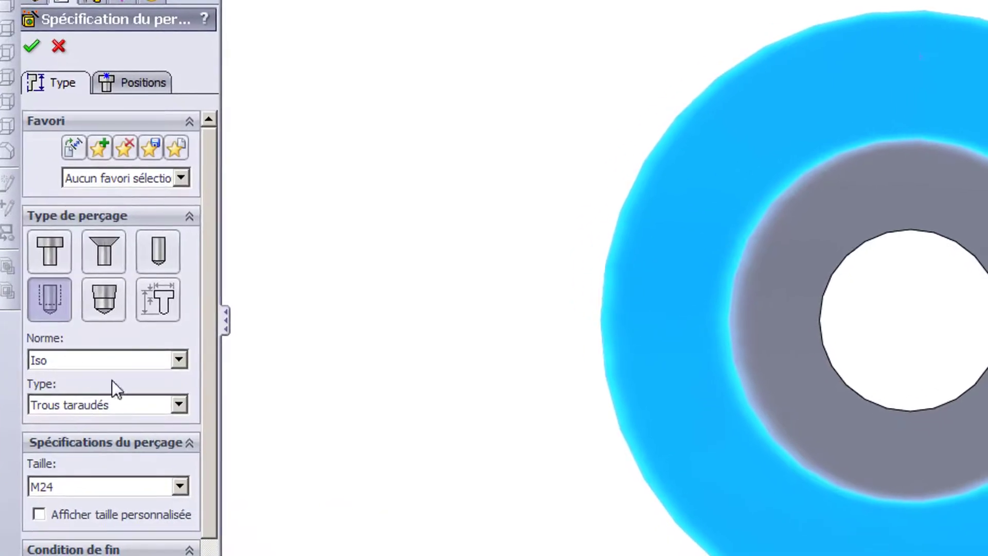
click(178, 487)
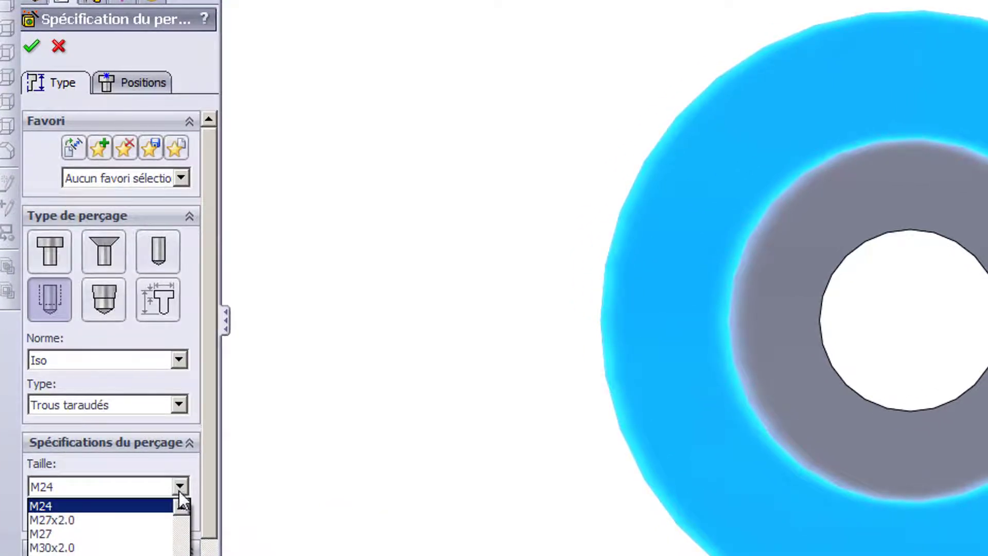
scroll(181, 551, up, 3)
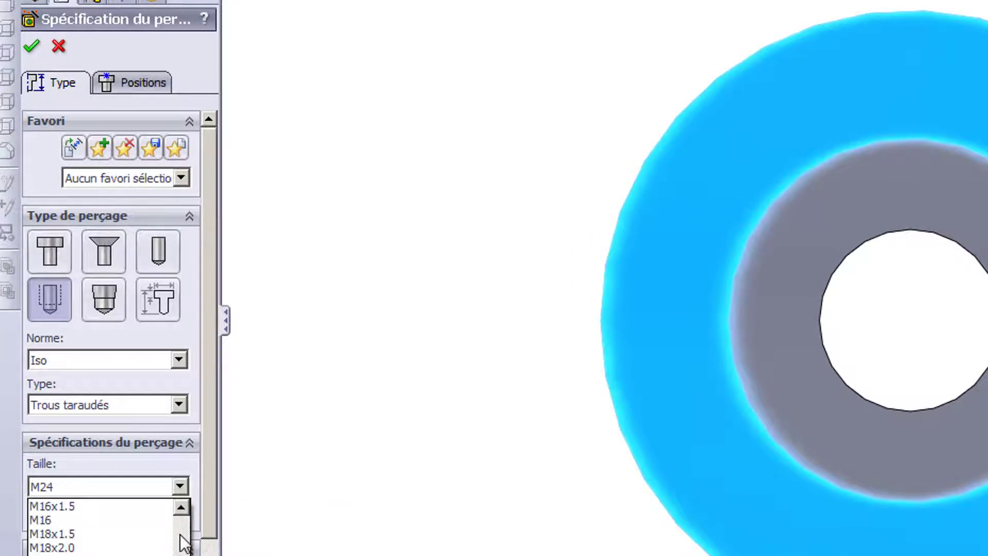
scroll(182, 543, up, 4)
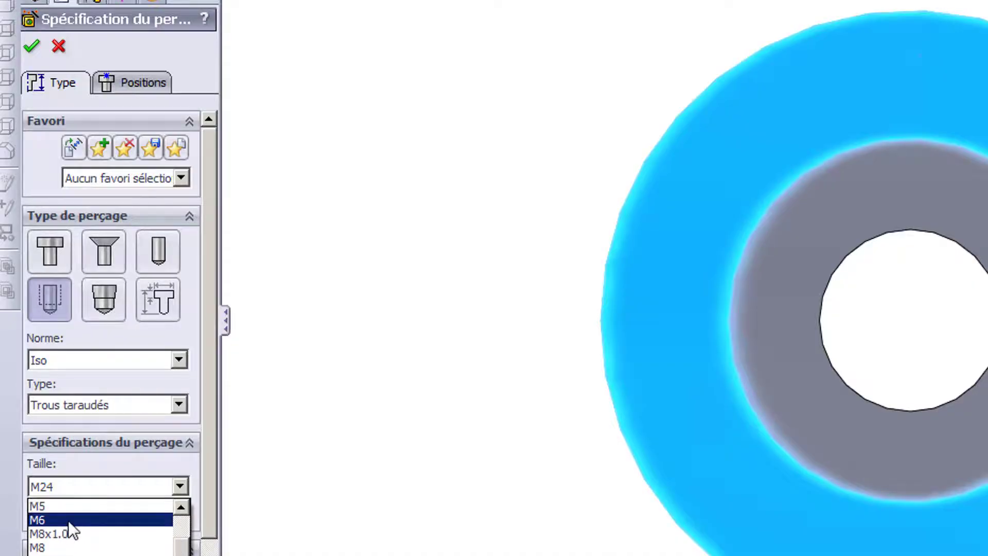
click(68, 520)
Step: Set the tapped hole's blind drilling depth to 15 mm, with a thread depth of 12 mm
drag(206, 440, 209, 555)
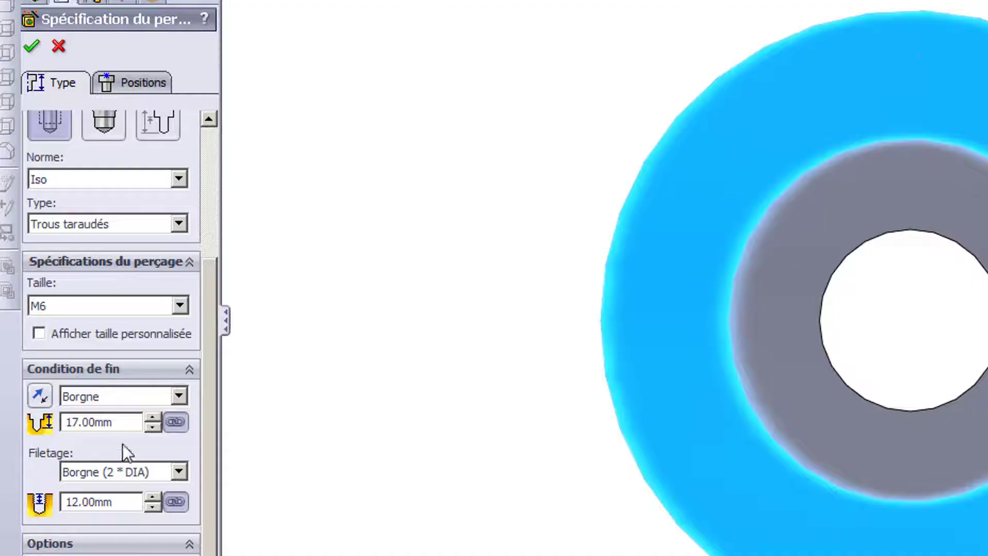
drag(125, 426, 42, 427)
click(125, 503)
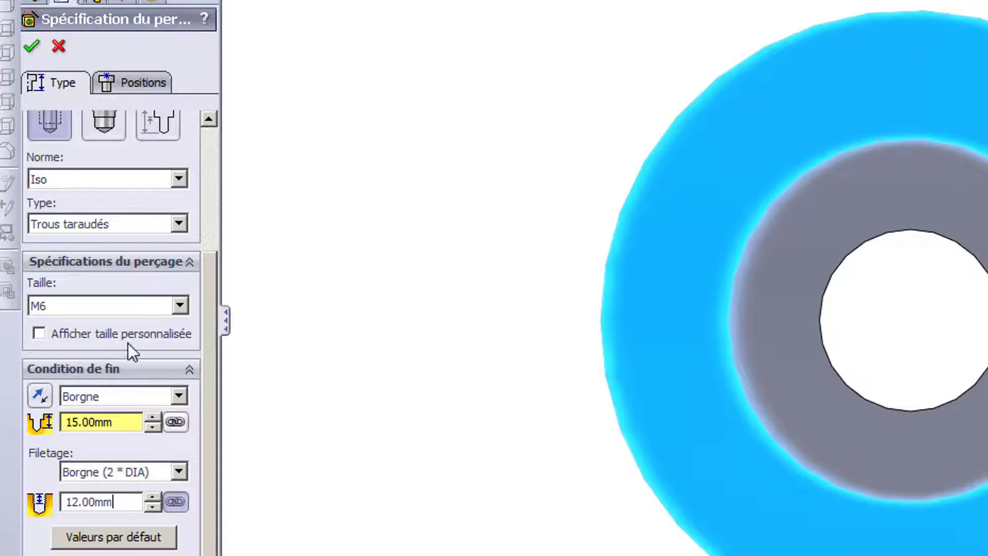
Step: Place the hole's centre point on the end face vertically above the origin and dimension its distance from the origin to 27 mm
click(147, 82)
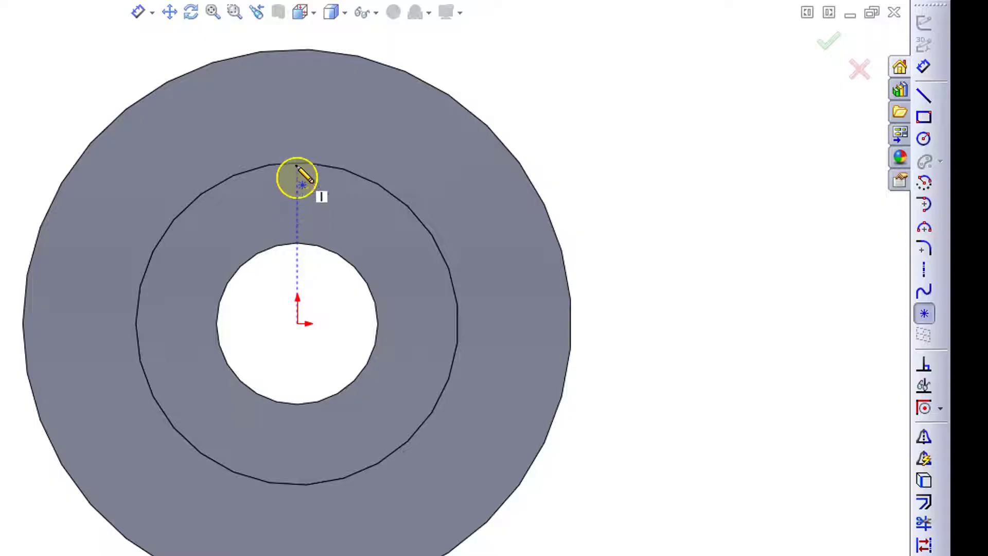
click(297, 111)
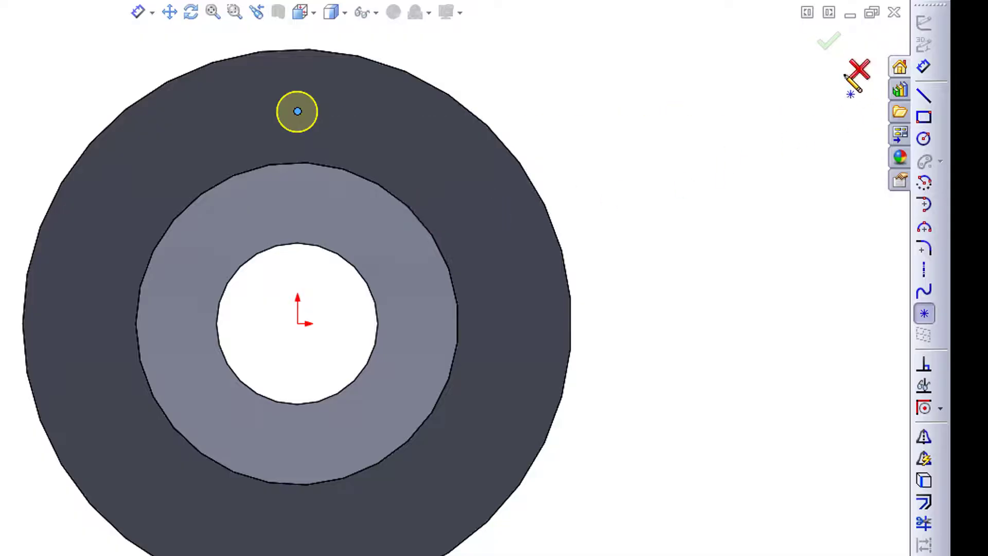
click(925, 61)
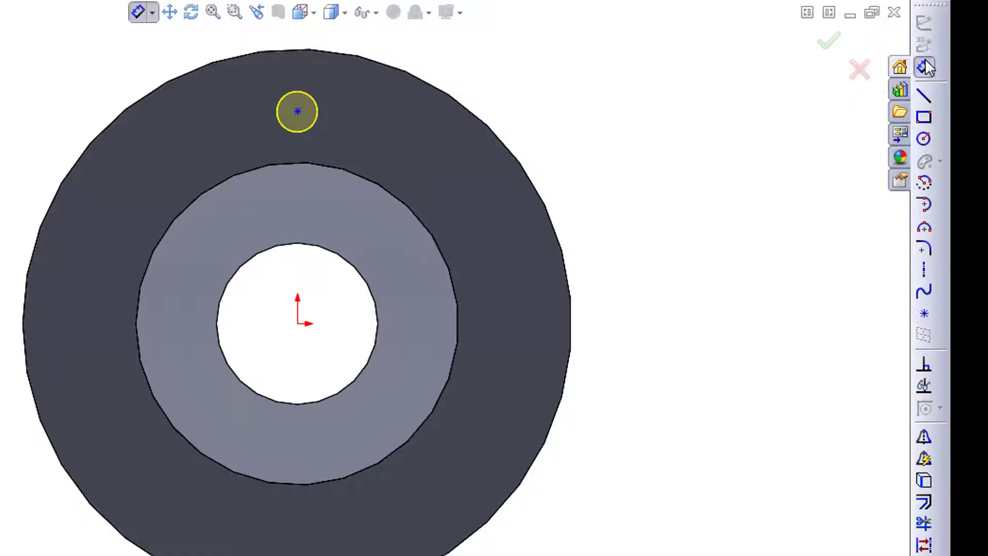
click(301, 111)
click(299, 323)
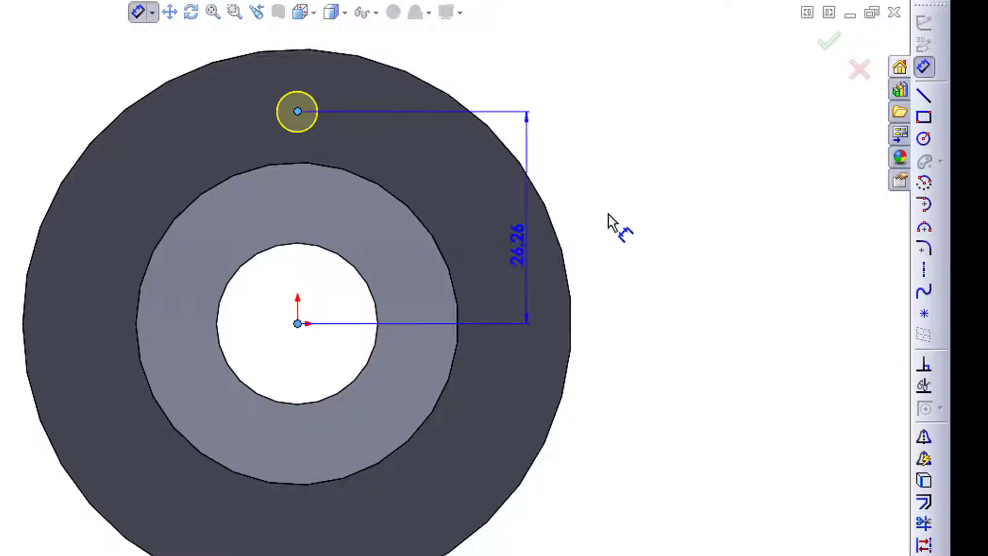
click(652, 213)
text(27)
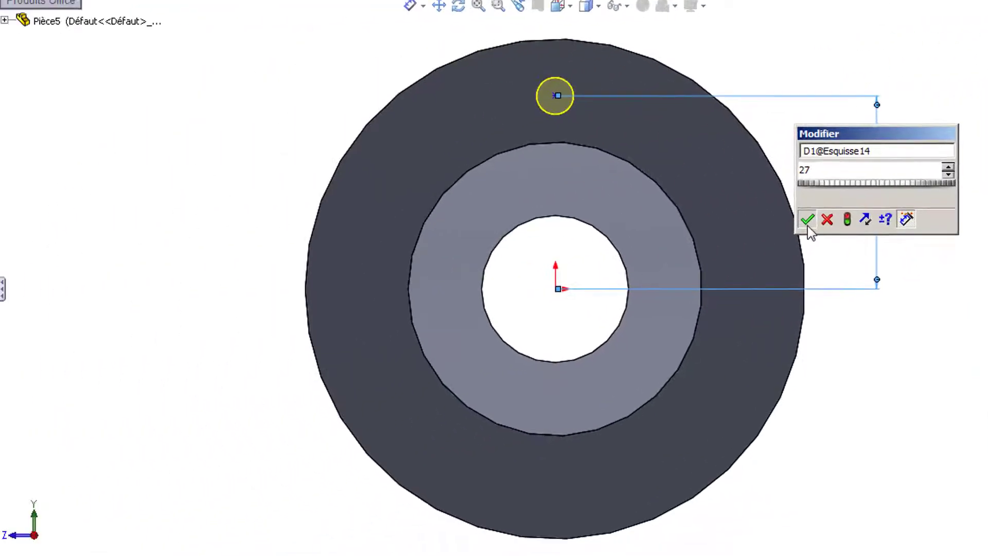
click(573, 248)
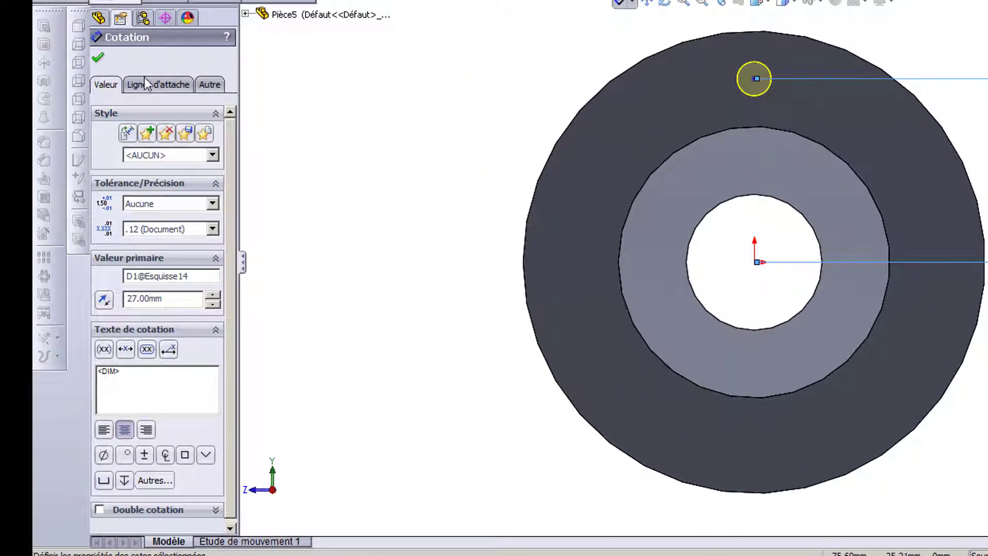
Step: Finish the M6 tapped hole and display the temporary axes of the part
click(97, 57)
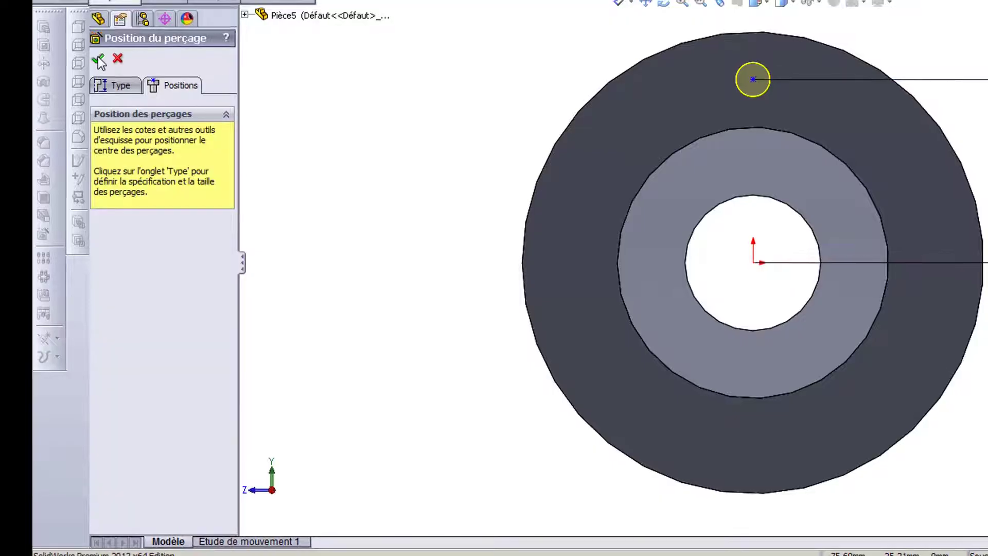
click(98, 57)
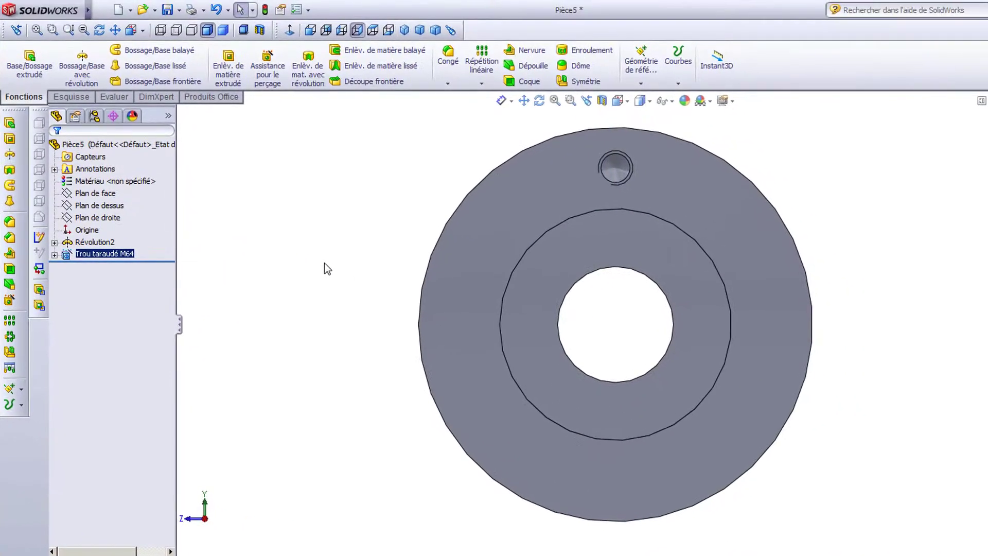
key(ctrl+7)
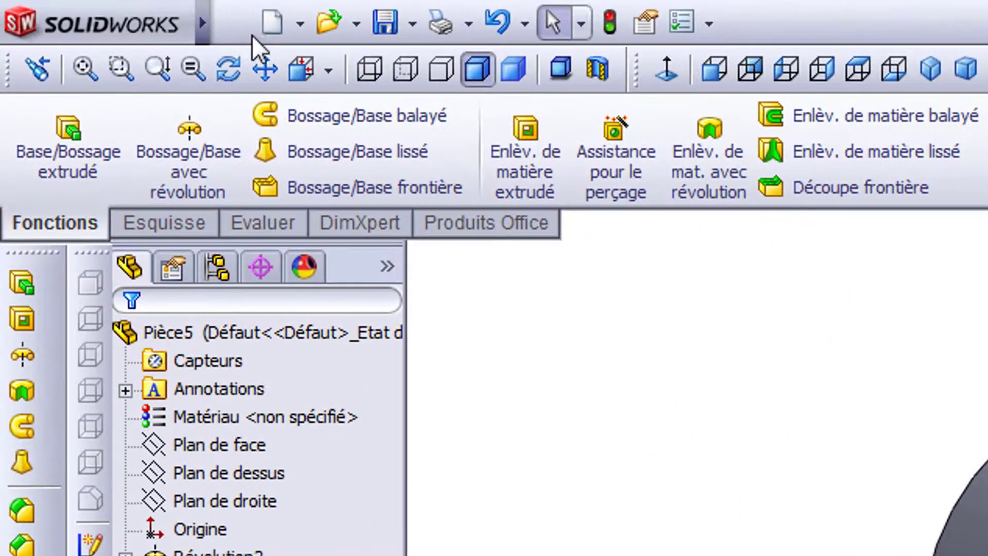
mouse_move(88, 10)
click(246, 23)
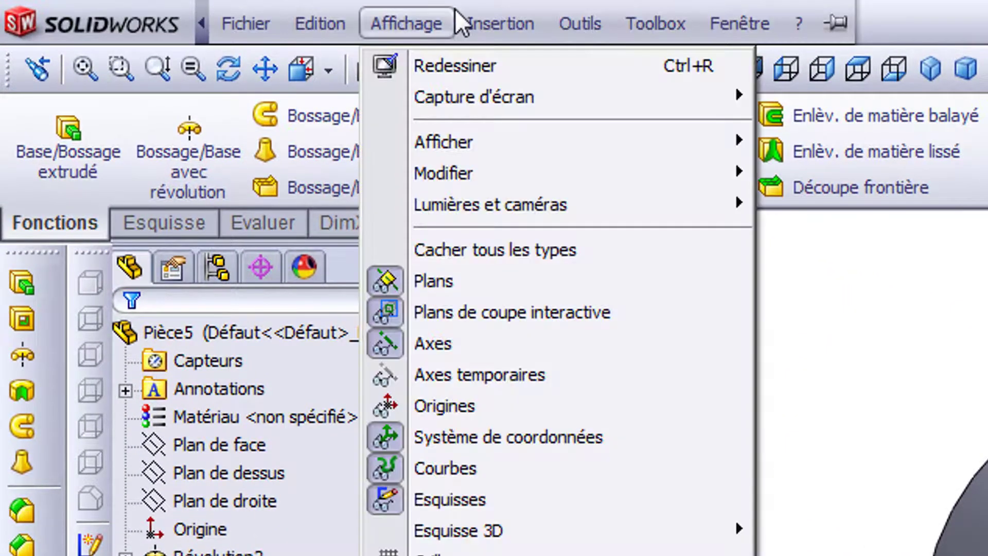
click(462, 379)
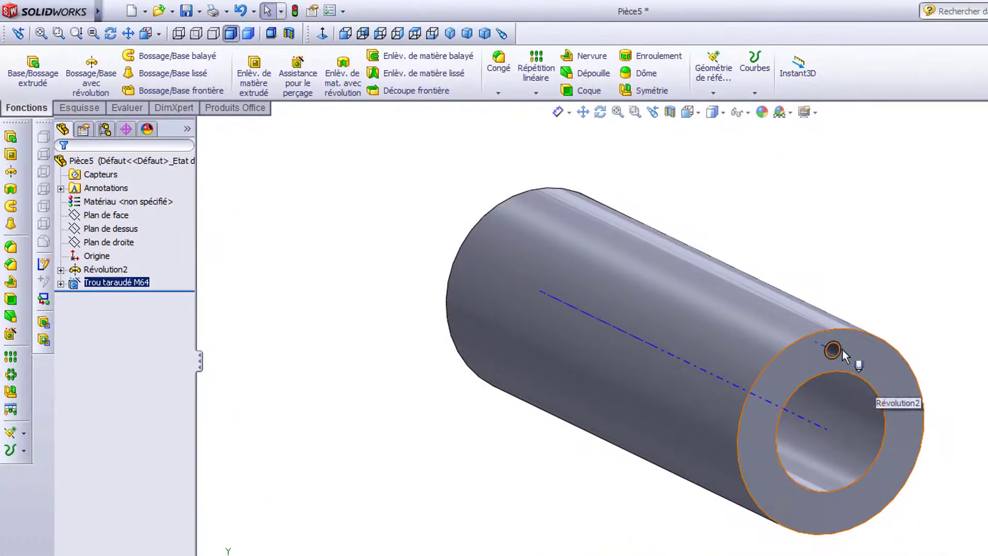
Step: Create a circular pattern of the M6 tapped hole about the cylinder's central axis, with 3 equally spaced instances over 360°
scroll(834, 353, down, 3)
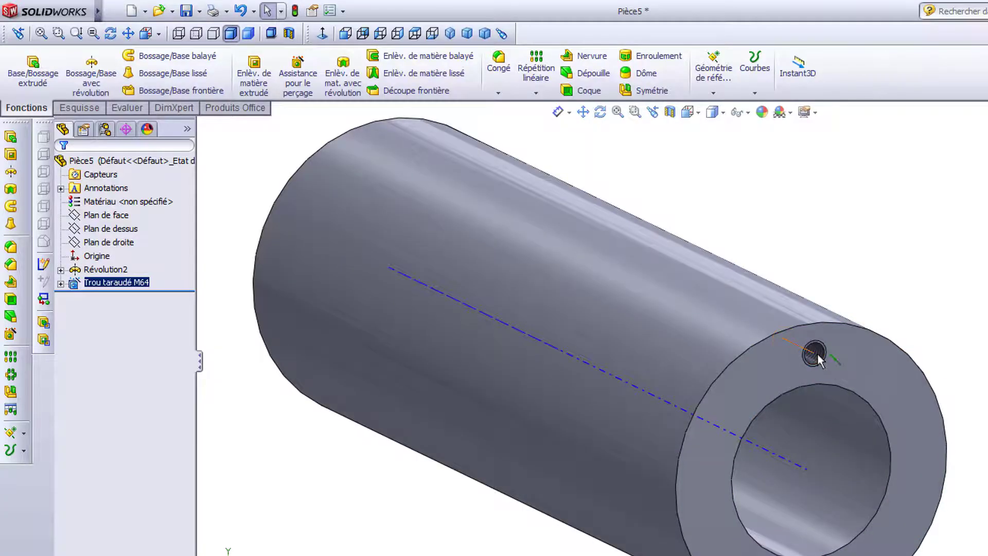
click(815, 356)
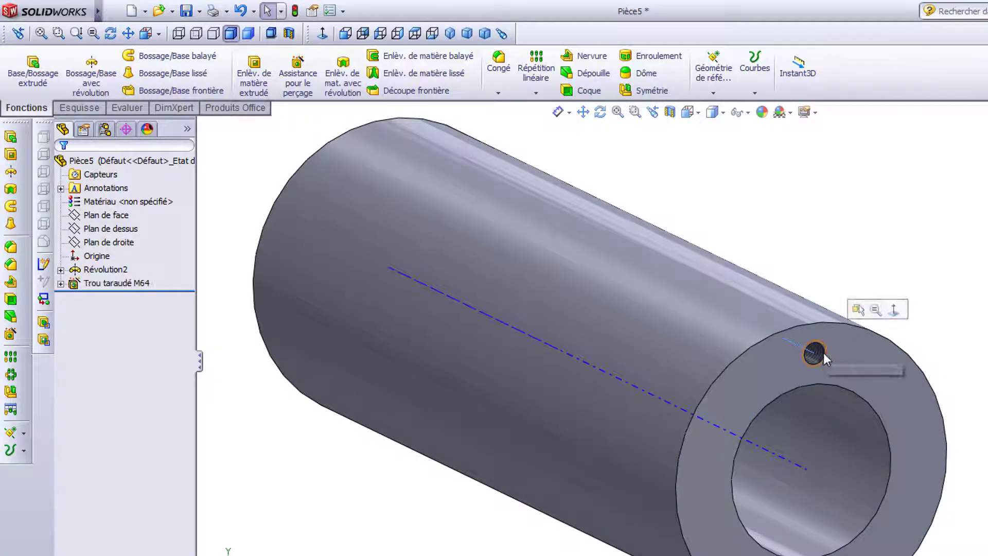
click(816, 353)
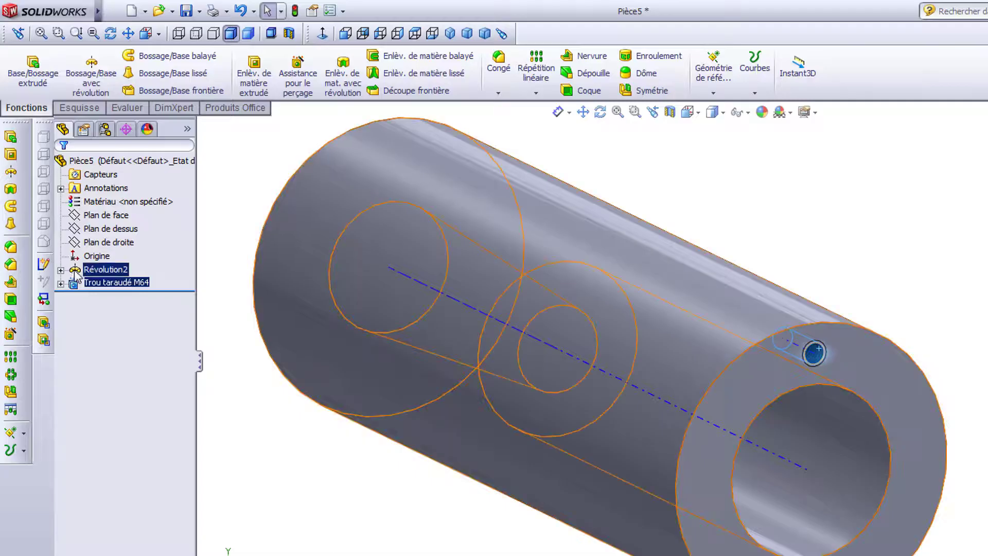
click(90, 282)
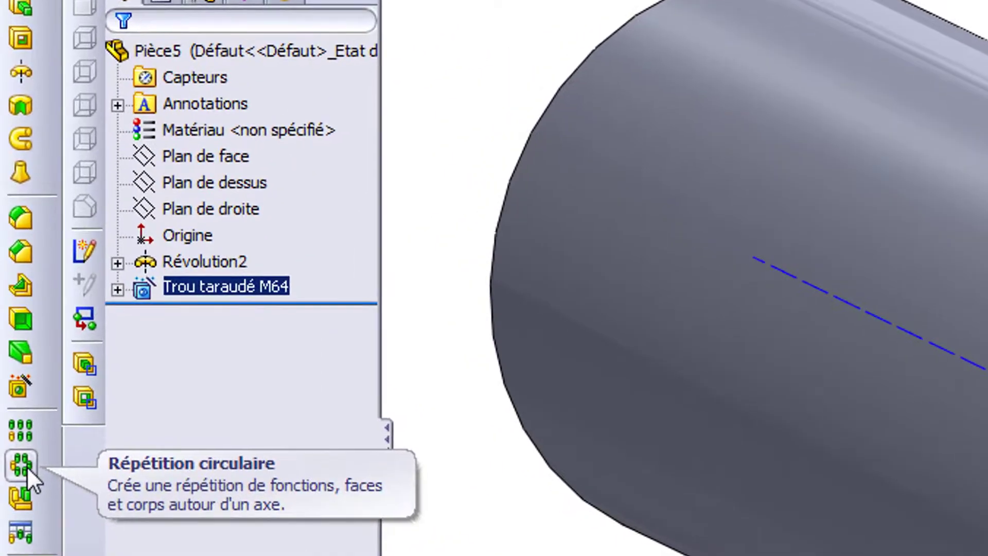
click(26, 466)
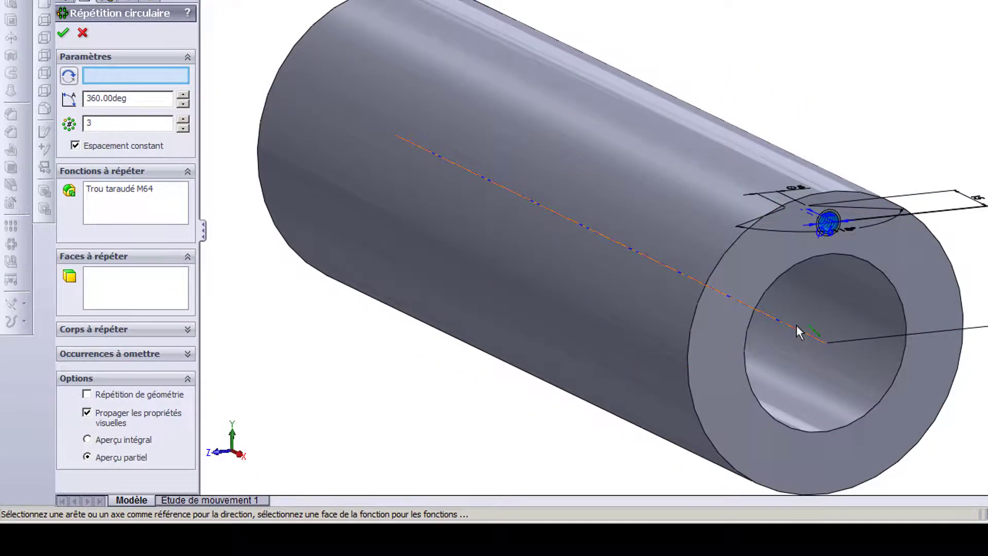
click(796, 325)
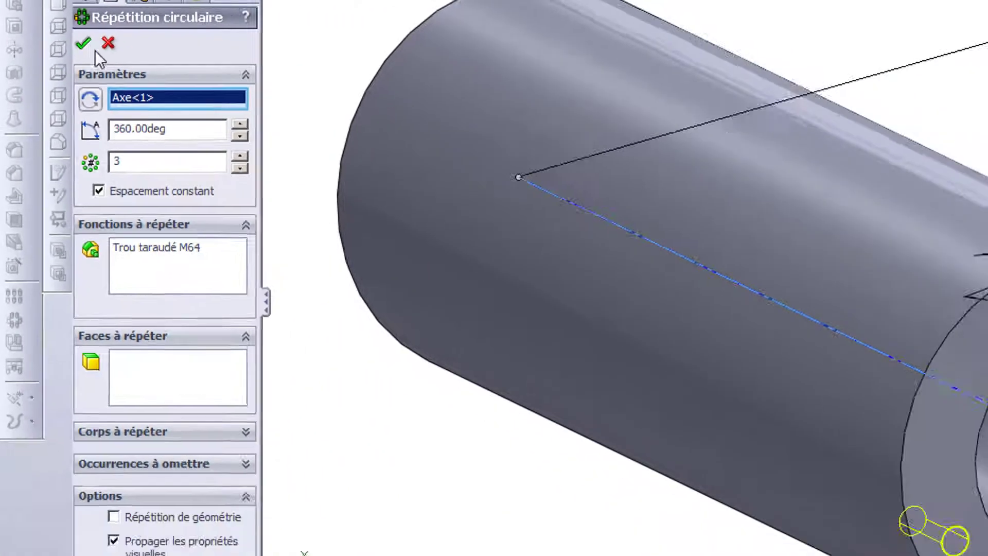
click(84, 44)
scroll(427, 299, up, 1)
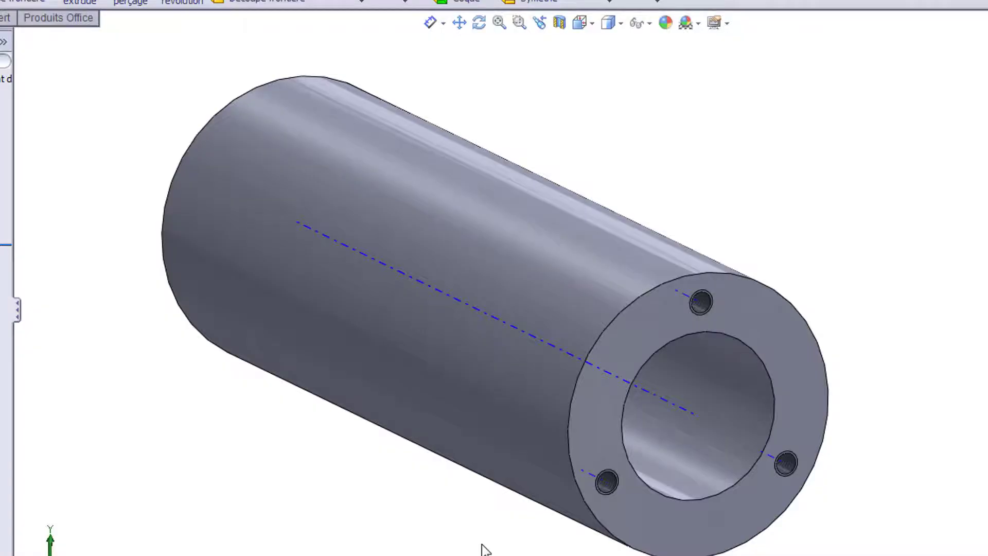
scroll(481, 537, up, 3)
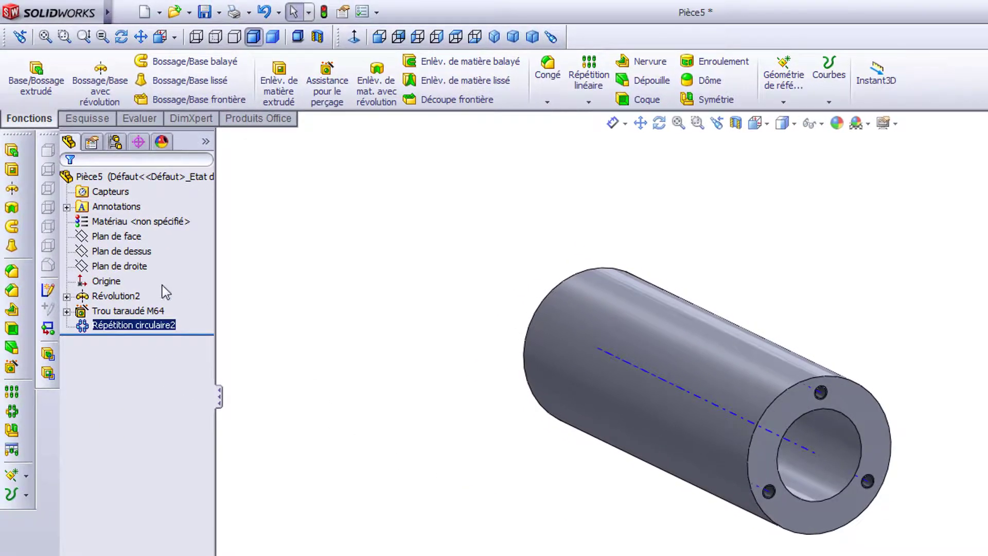
Step: Start a new reference plane with Plan de dessus as its first reference
click(127, 238)
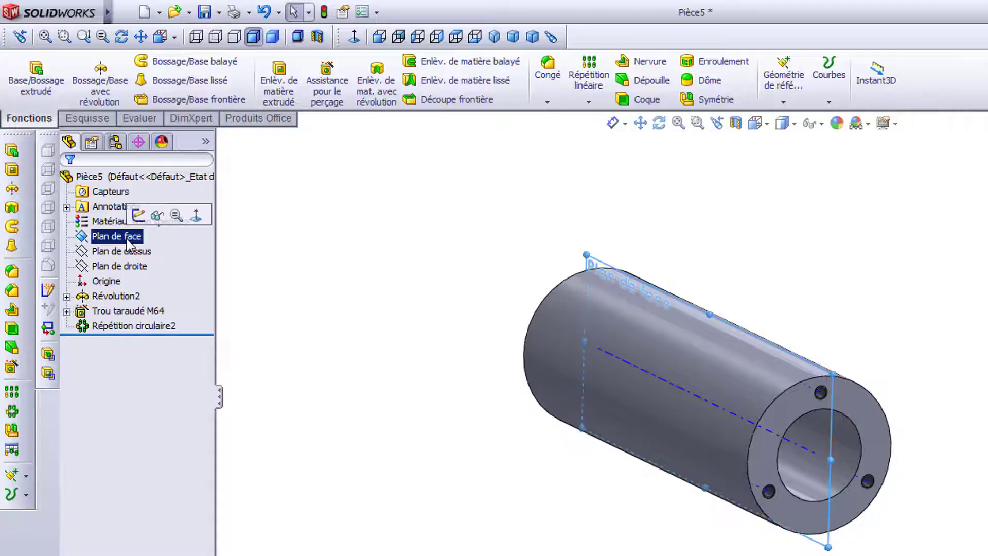
ctrl+click(130, 251)
click(132, 252)
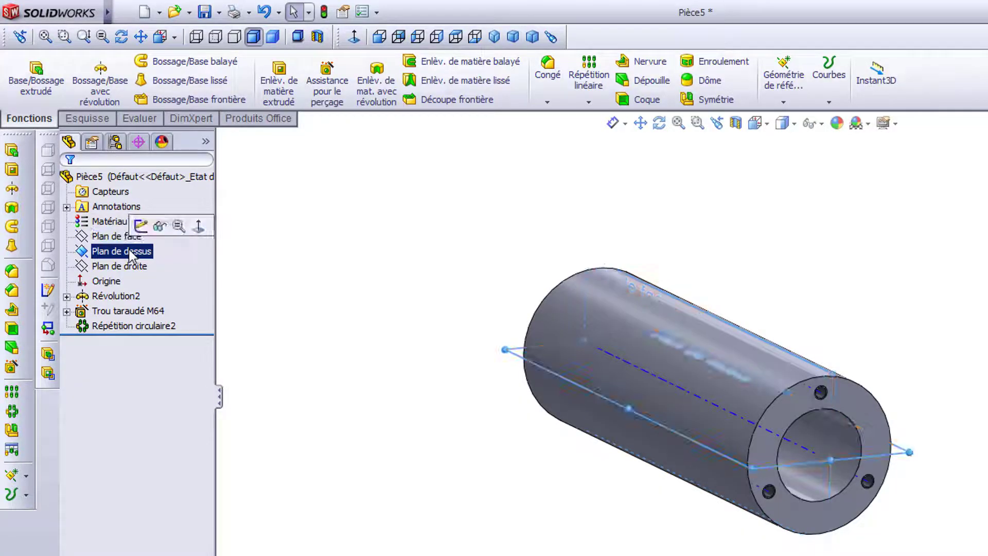
click(132, 252)
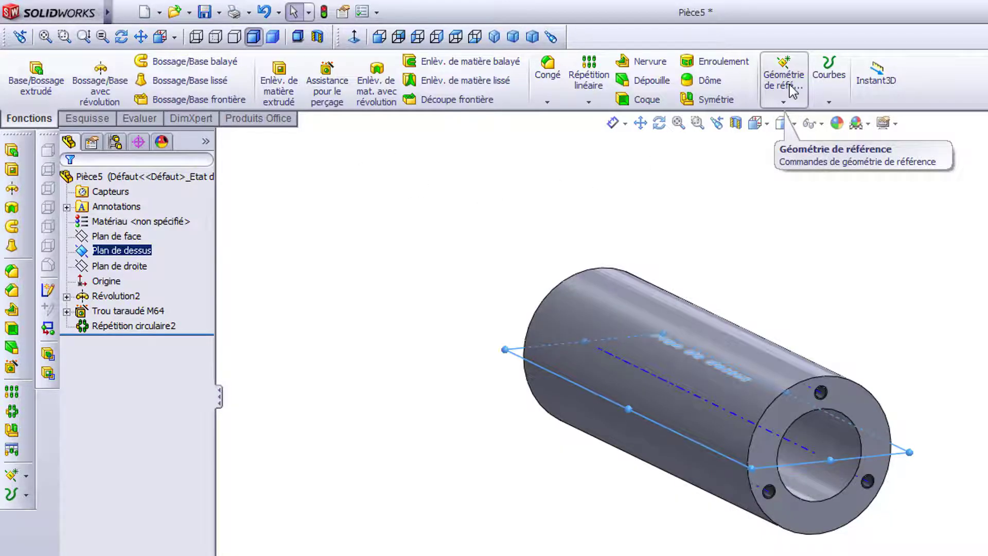
mouse_move(108, 15)
click(175, 13)
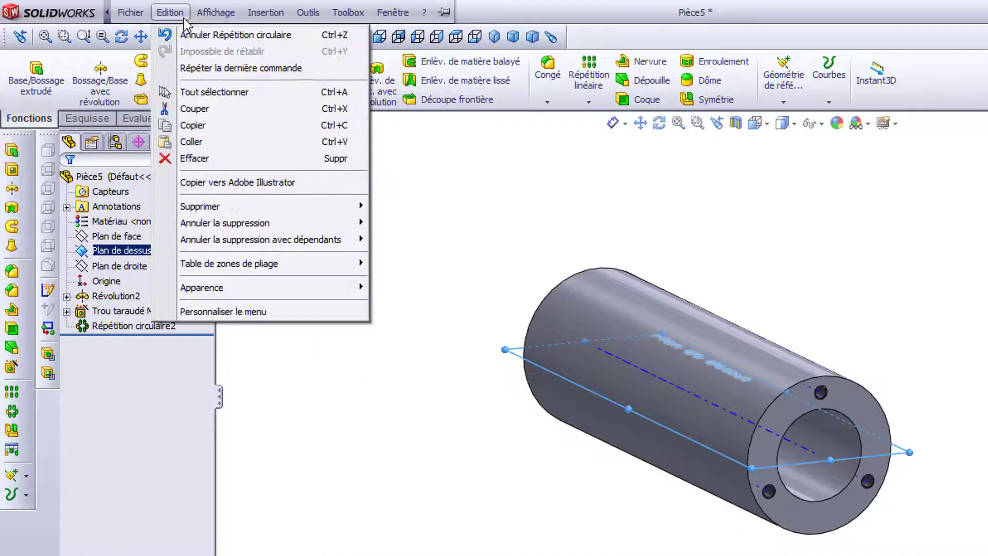
mouse_move(259, 9)
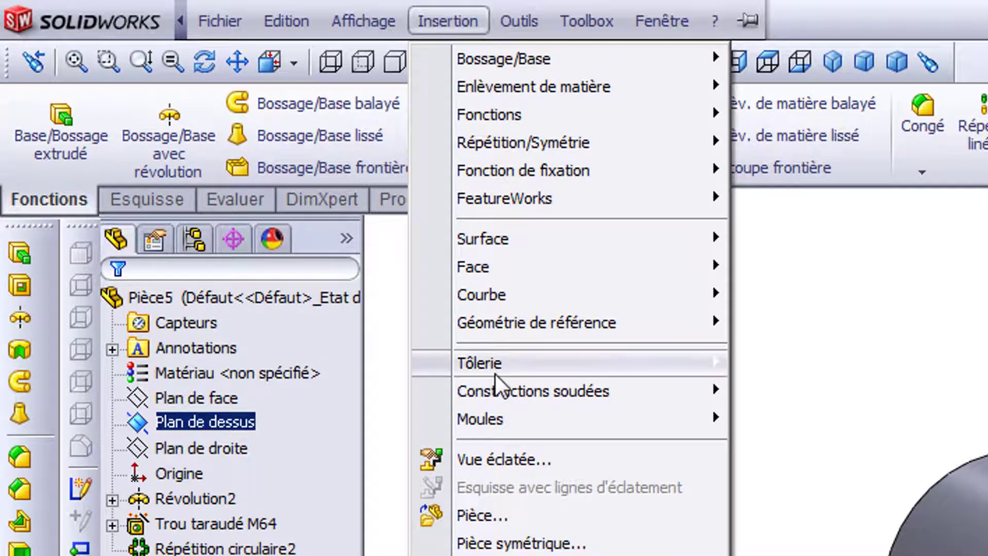
mouse_move(504, 319)
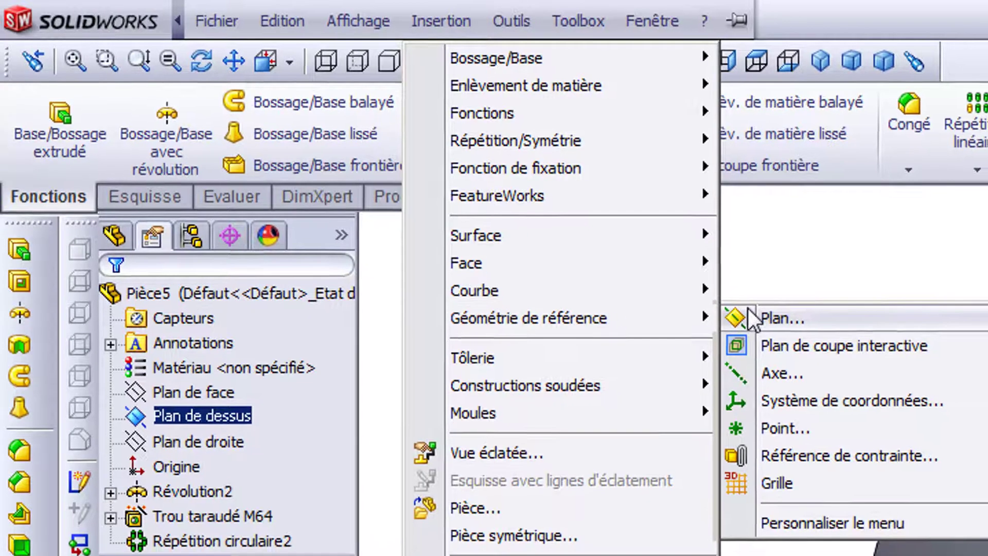
click(764, 324)
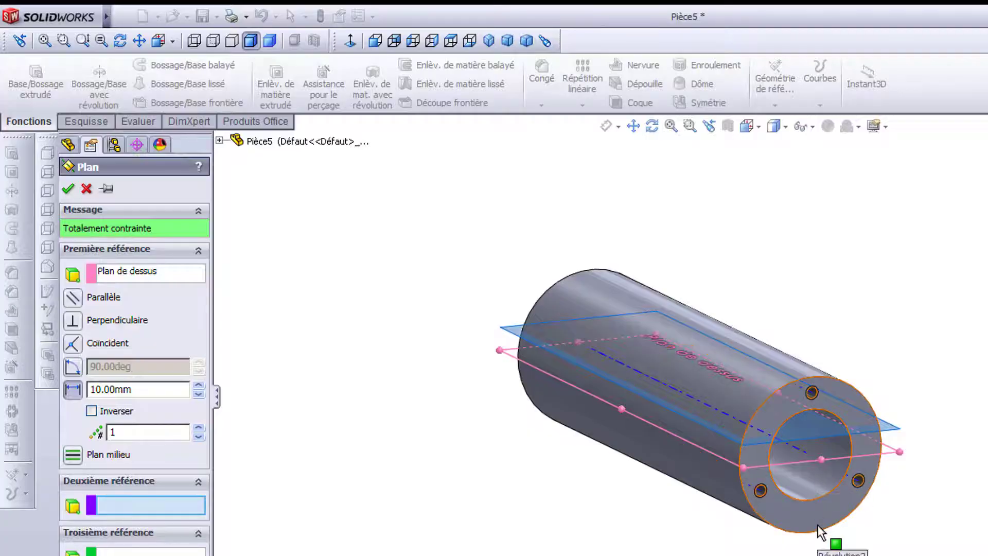
Step: Flip the reference plane to the underside of the cylinder and create it at an offset distance of 34 mm
click(91, 410)
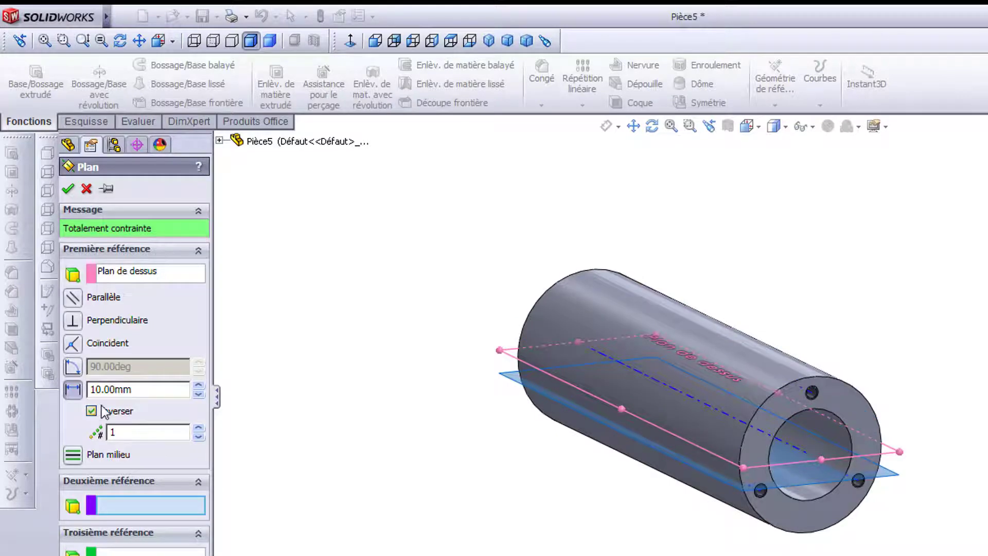
drag(135, 390, 69, 394)
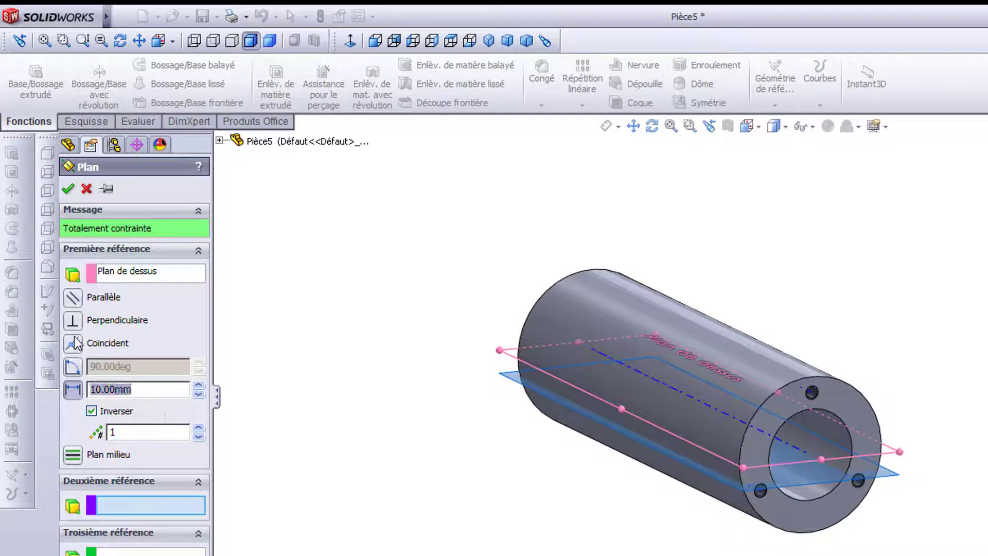
text(34)
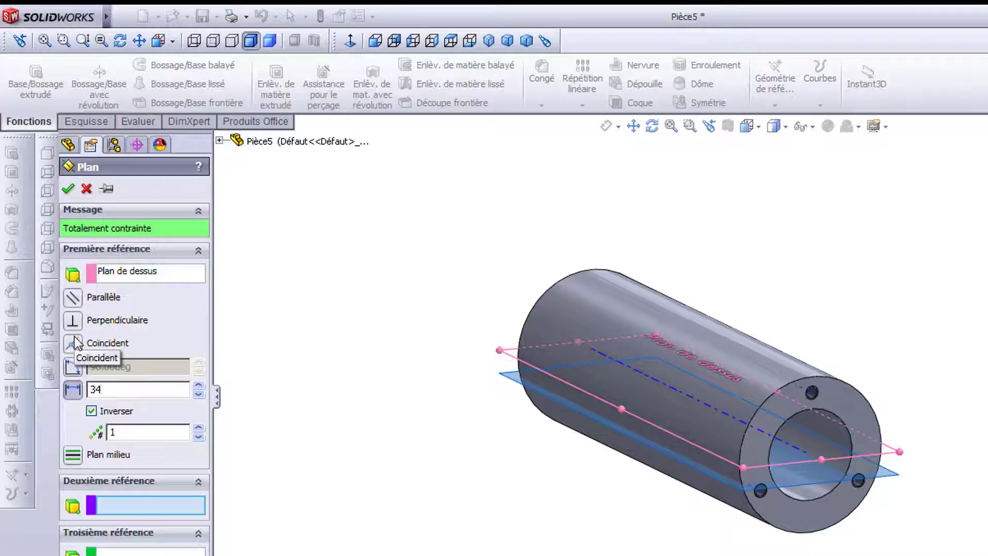
key(Return)
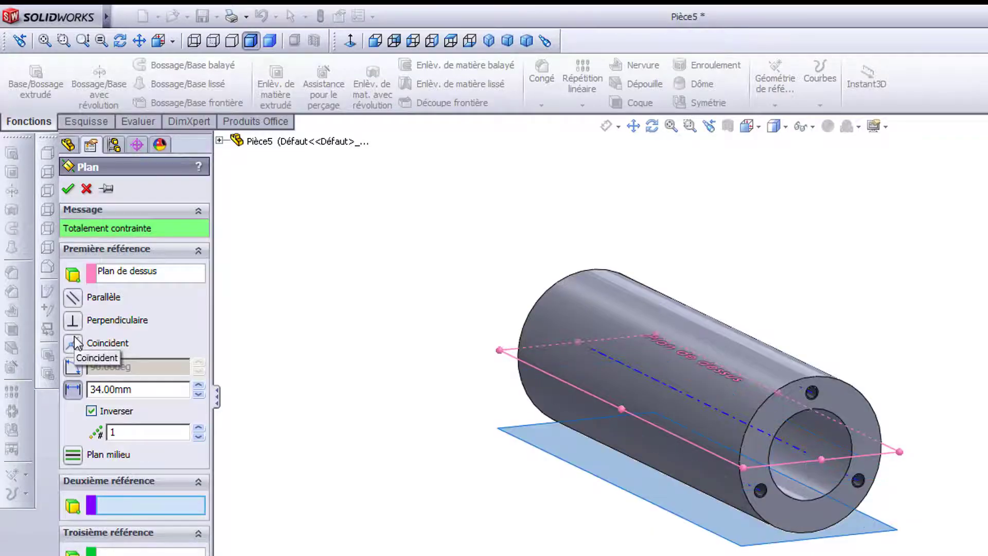
middle_drag(766, 552, 613, 543)
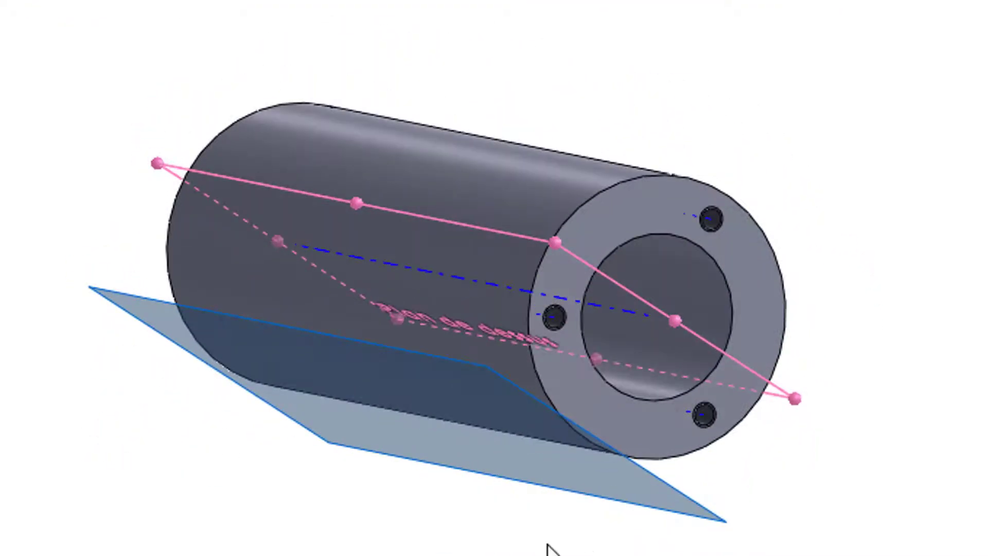
key(Return)
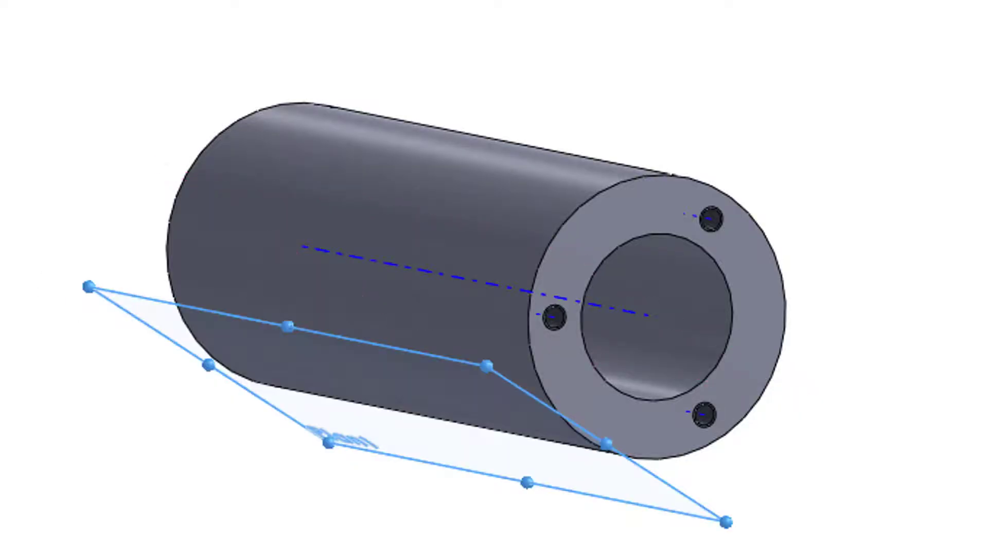
Step: Sketch a long narrow rectangle on Plan1, viewed from the underside, starting inside the cylinder and extending past its tapped-hole end
click(141, 305)
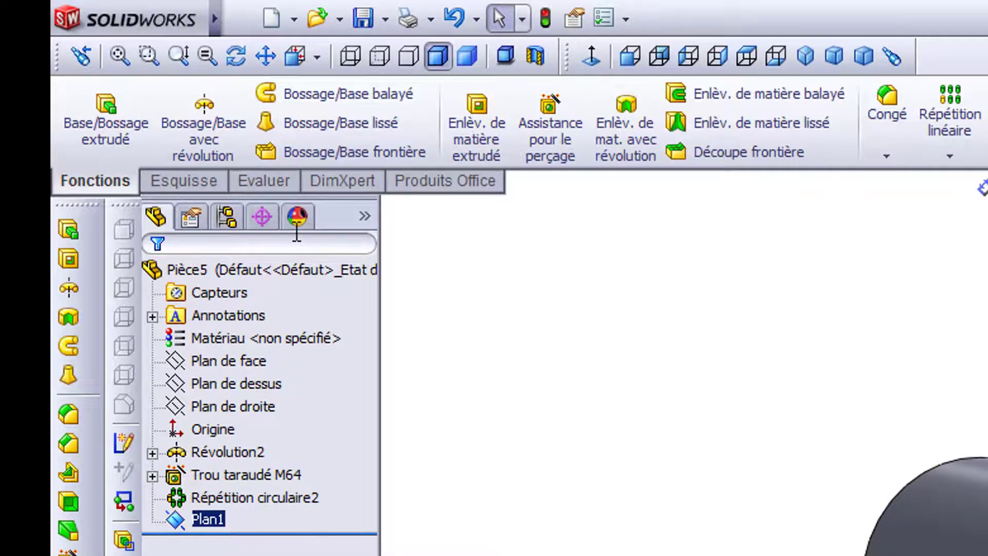
click(589, 57)
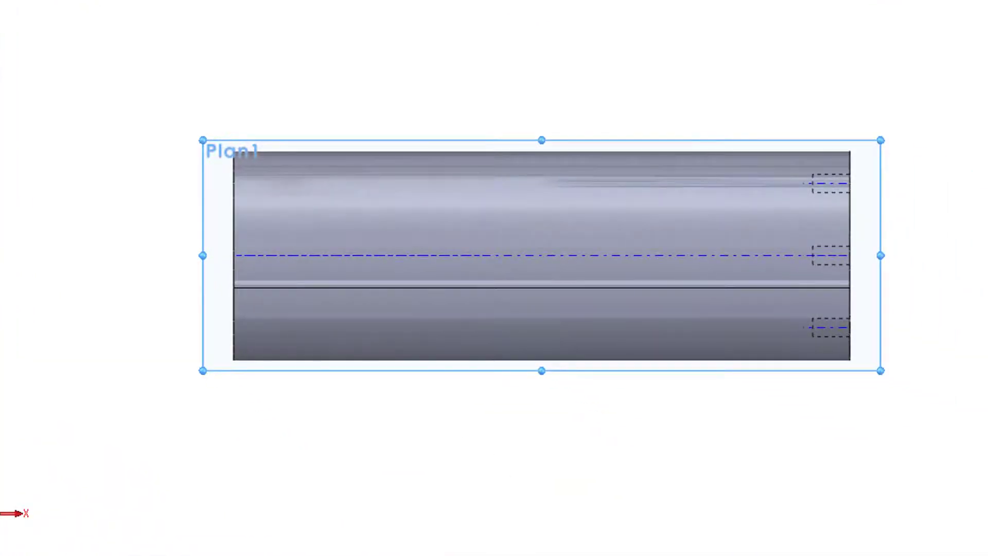
key(Left)
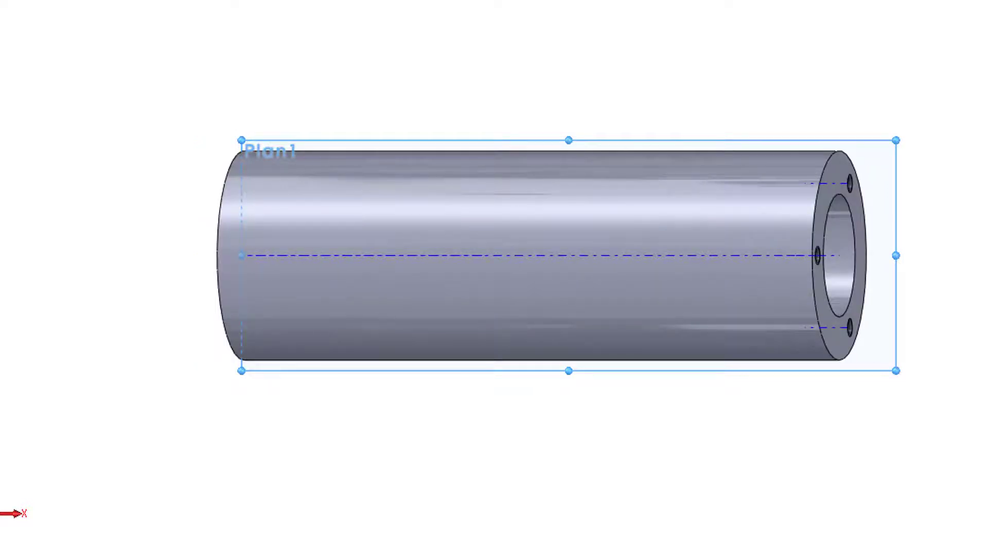
key(Right)
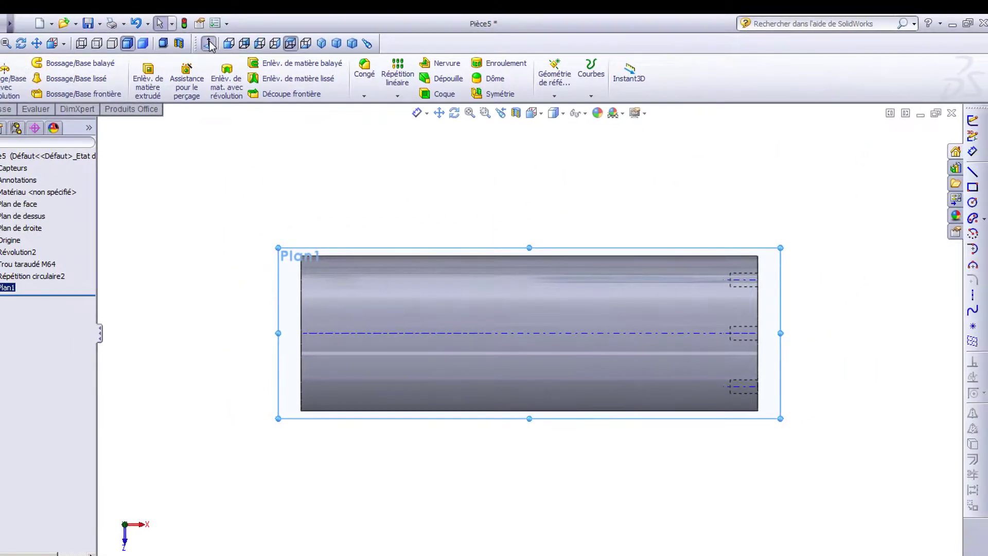
click(209, 45)
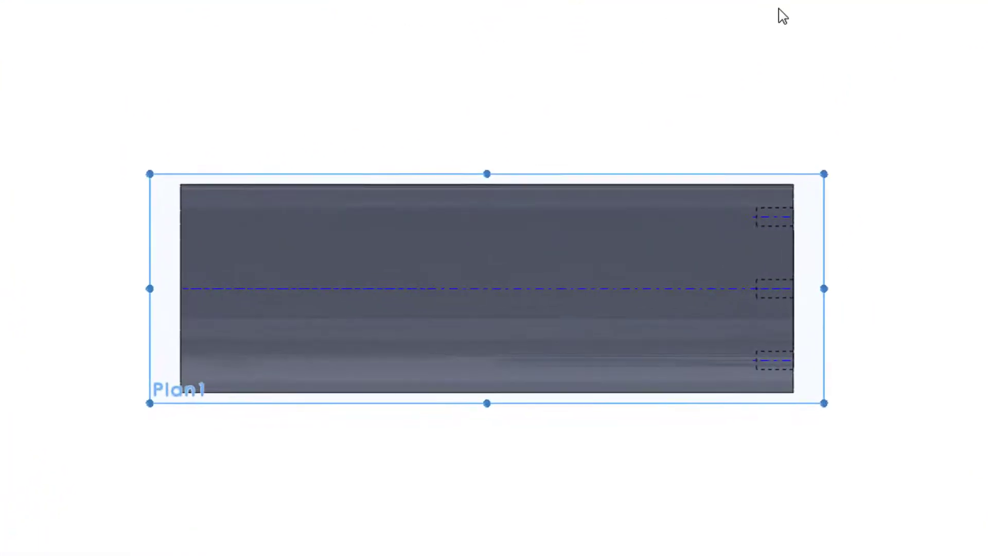
key(Left)
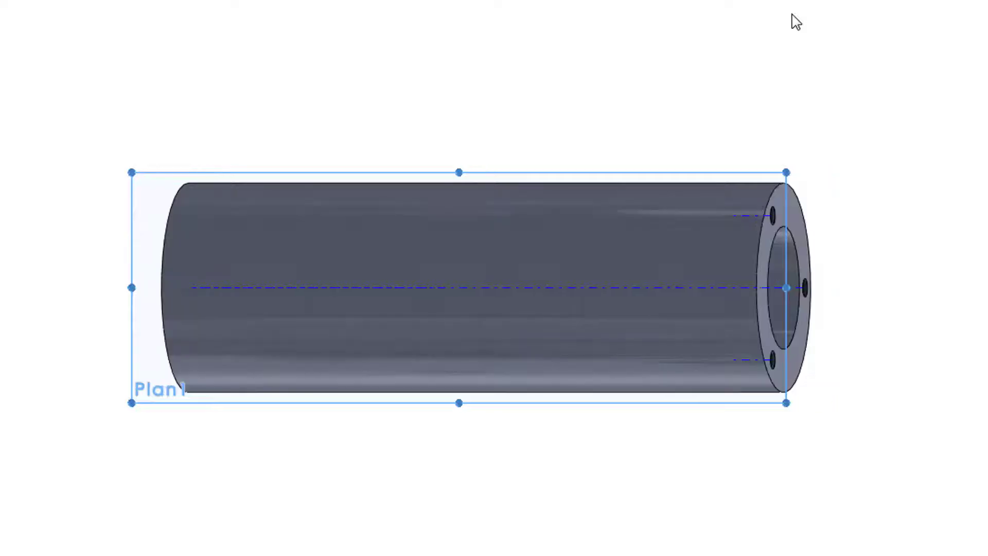
key(Left)
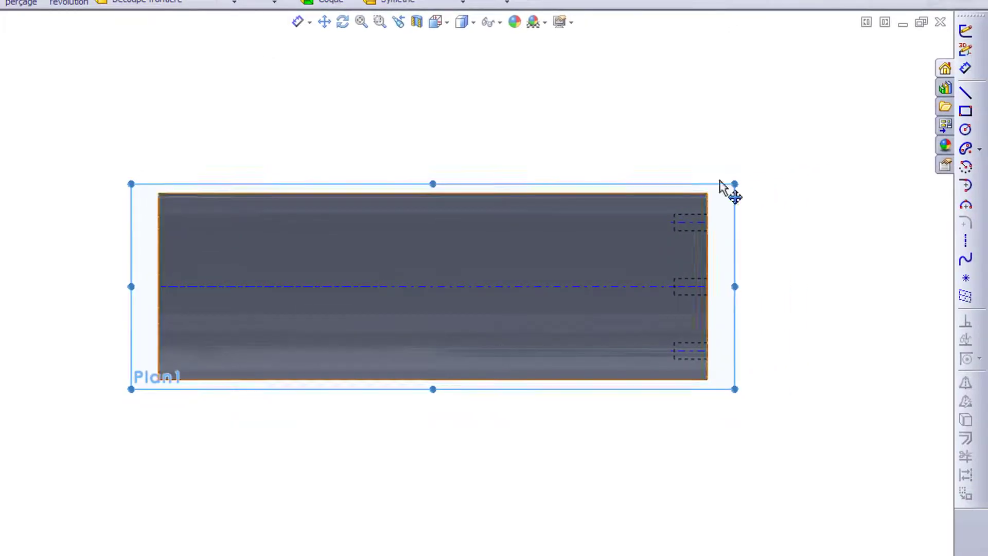
click(965, 112)
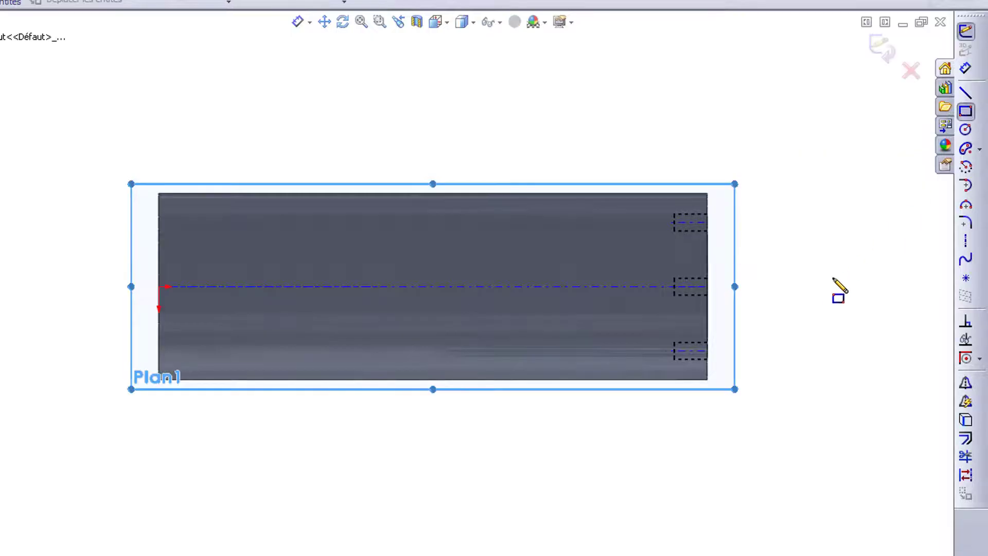
click(801, 262)
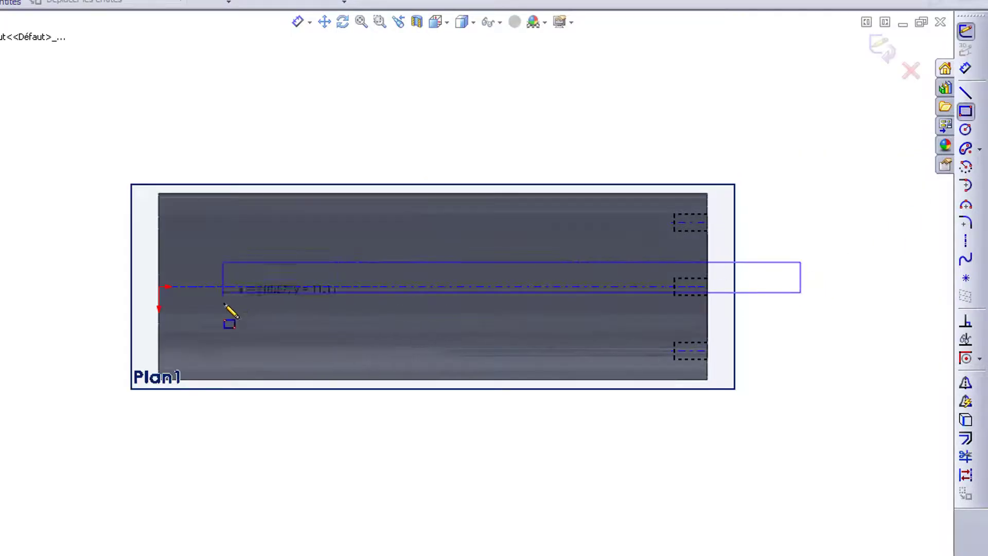
click(211, 315)
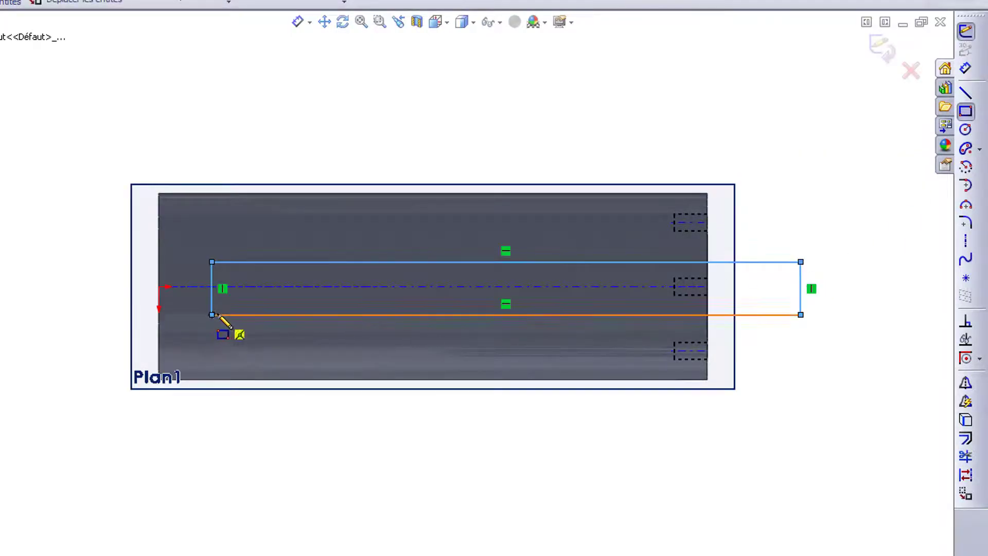
Step: Dimension the distance from the cylinder's tapped-hole end face to the rectangle's inner short side as 180 mm
click(965, 68)
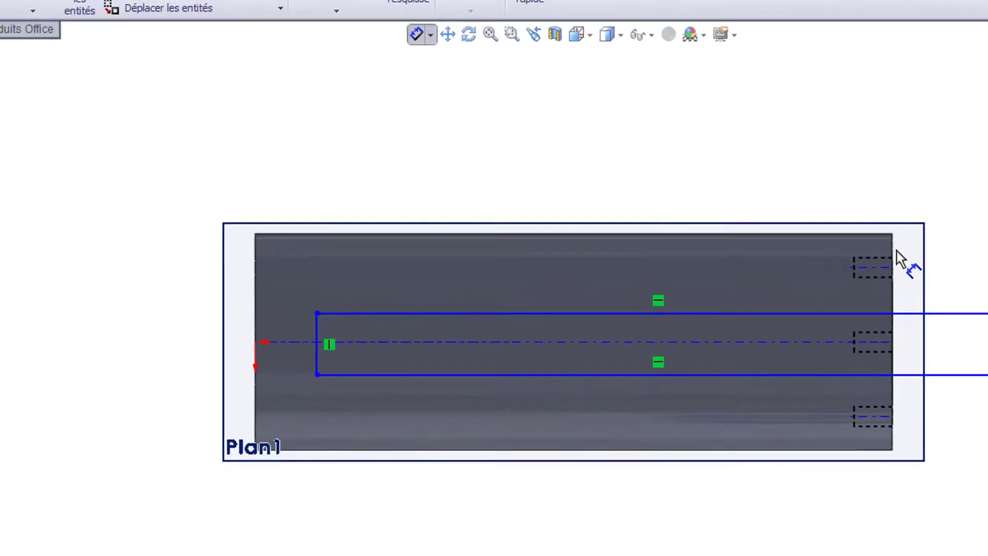
click(898, 258)
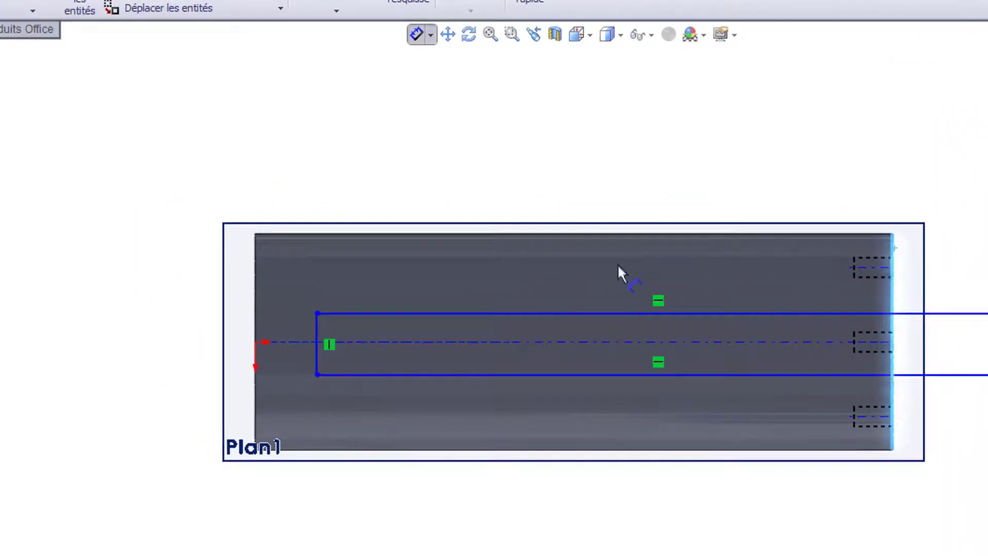
click(317, 329)
click(567, 145)
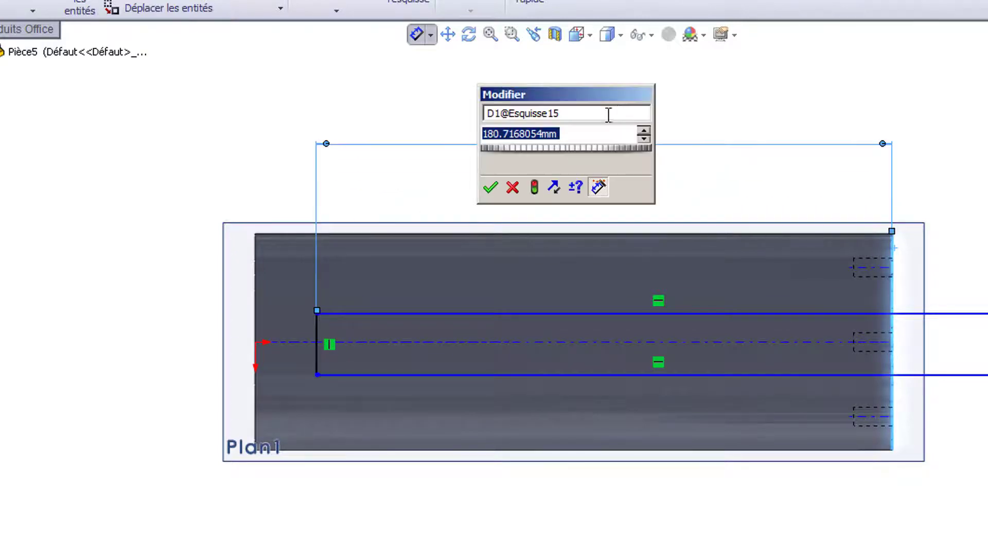
text(180)
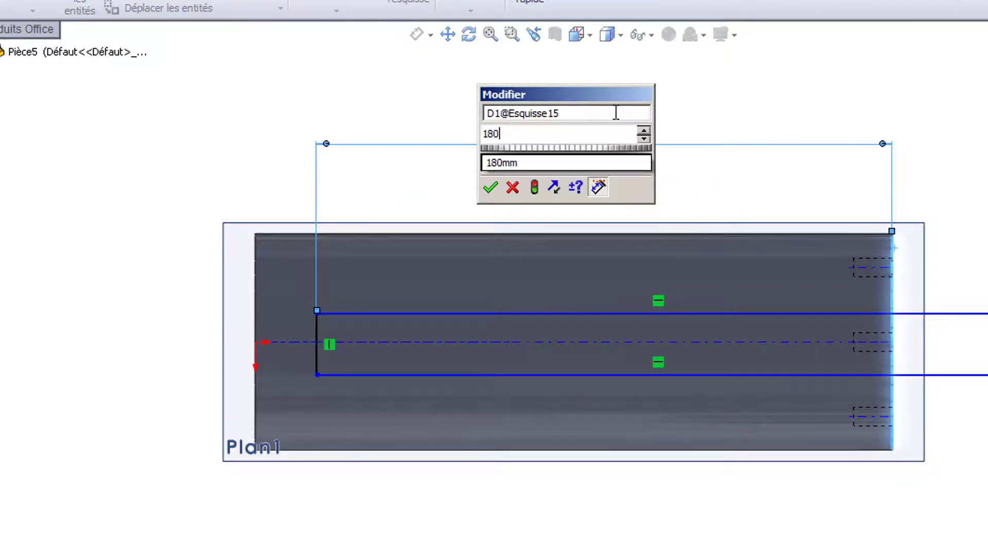
key(Return)
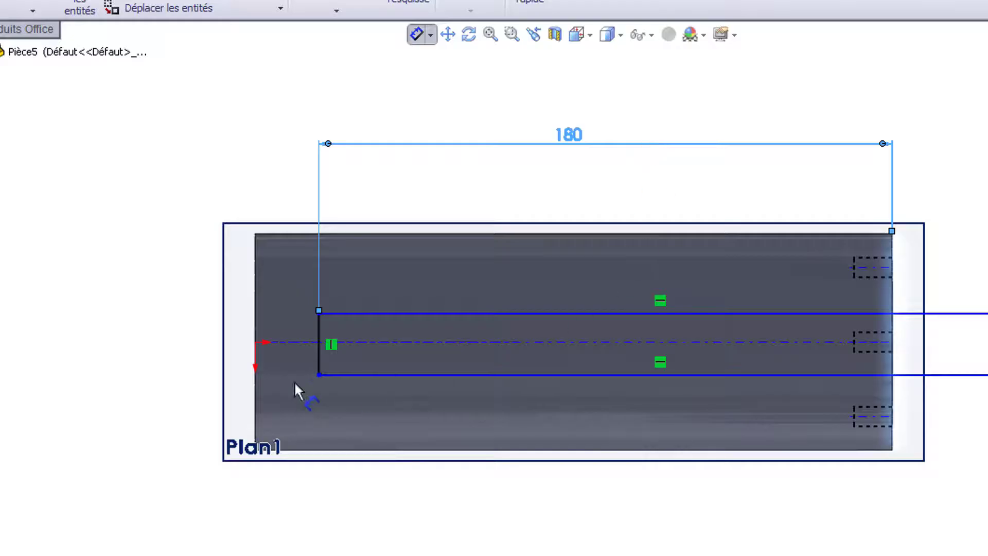
Step: Dimension the rectangle's inner short side to a width of 12 mm
click(318, 360)
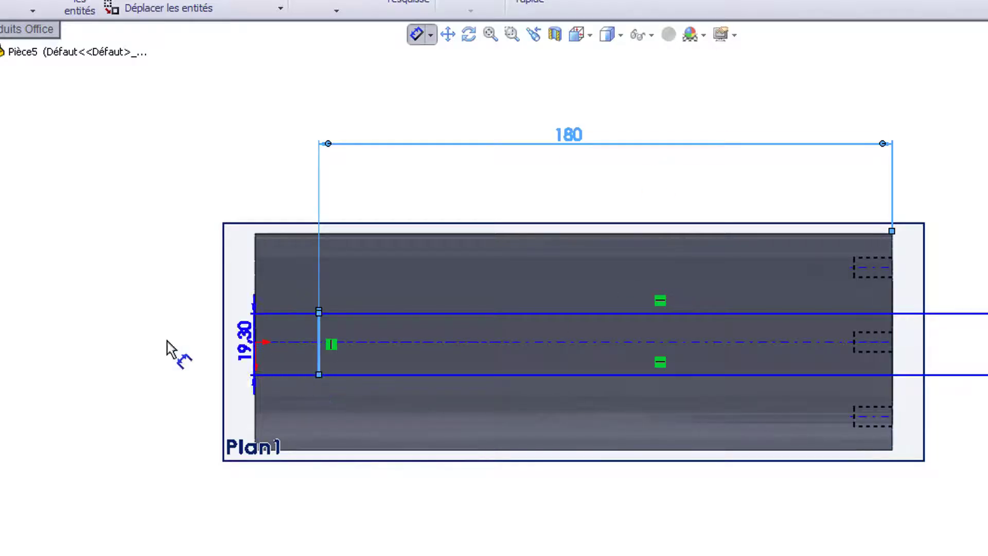
click(110, 350)
text(12)
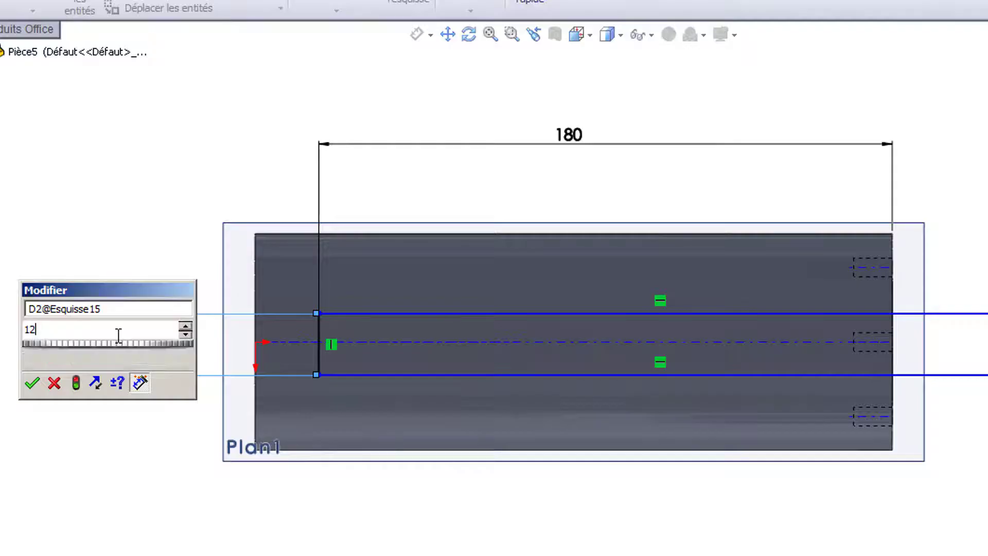
key(Return)
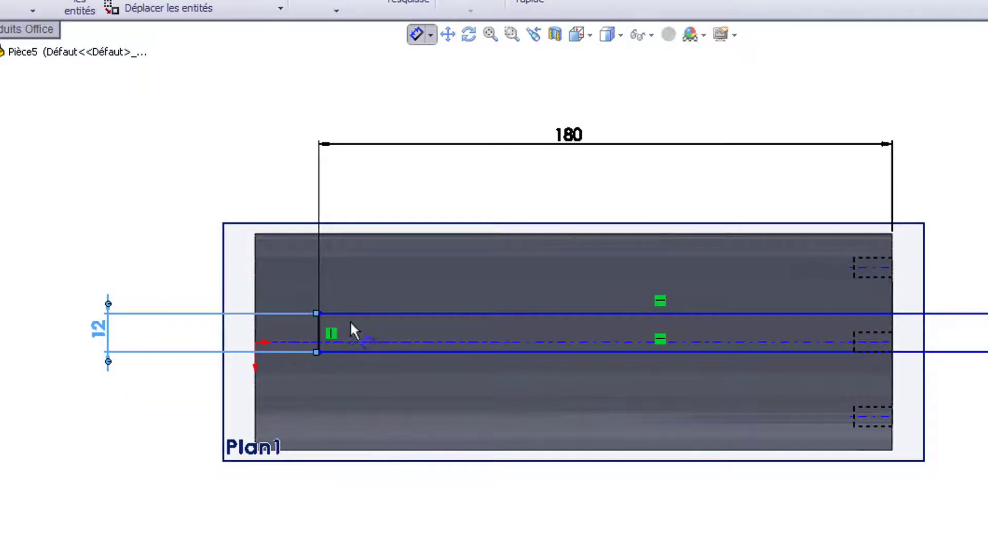
Step: Set the distance between the rectangle's upper long side and the cylinder's central axis to 6 mm
click(366, 312)
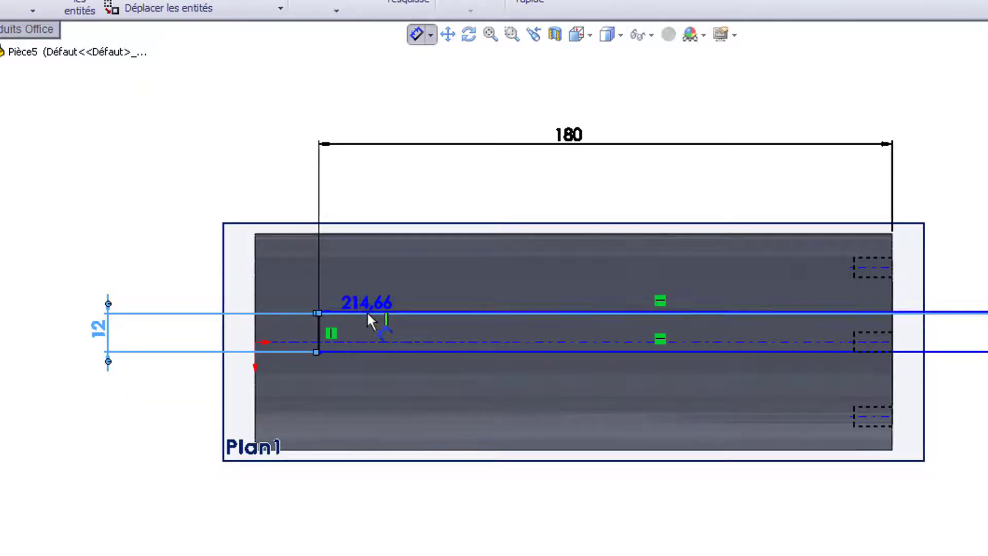
click(312, 340)
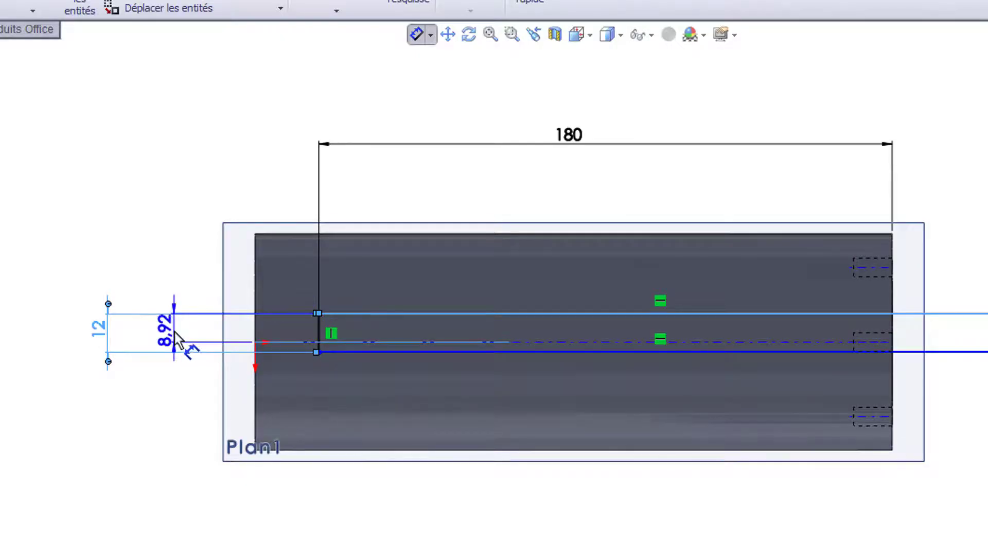
click(178, 340)
text(6)
key(Return)
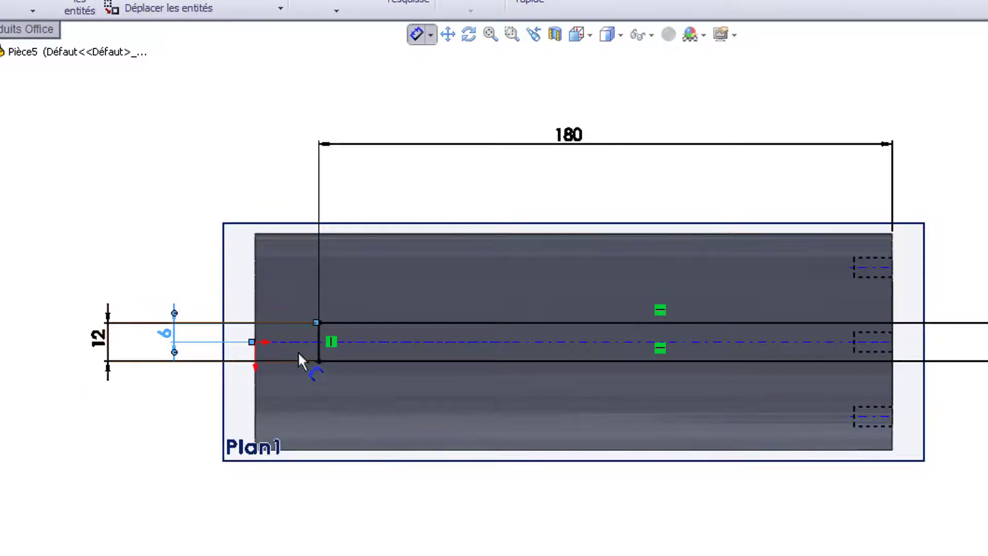
Step: Draw a tangent arc joining the two corners of the rectangle's inner short side, bulging outward from the rectangle
scroll(301, 347, down, 3)
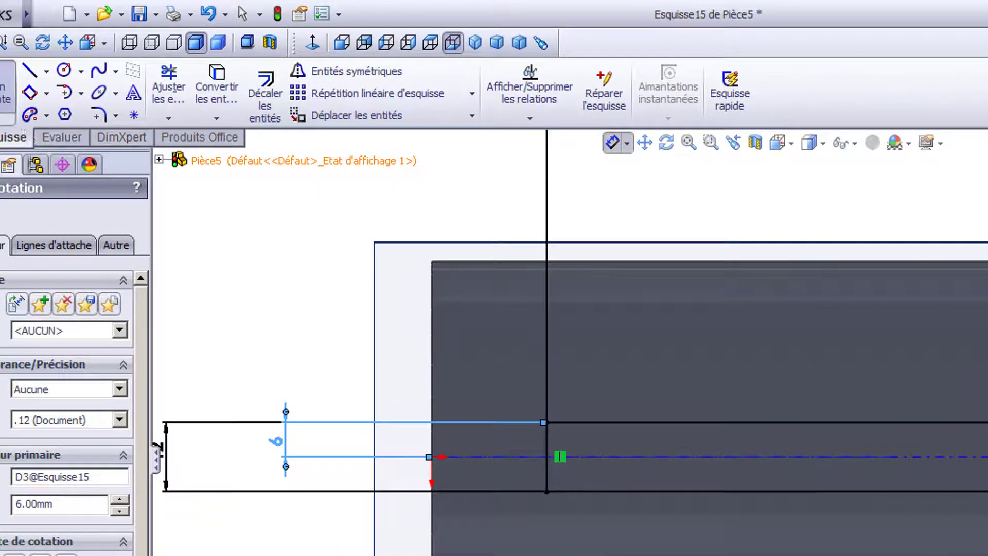
click(80, 94)
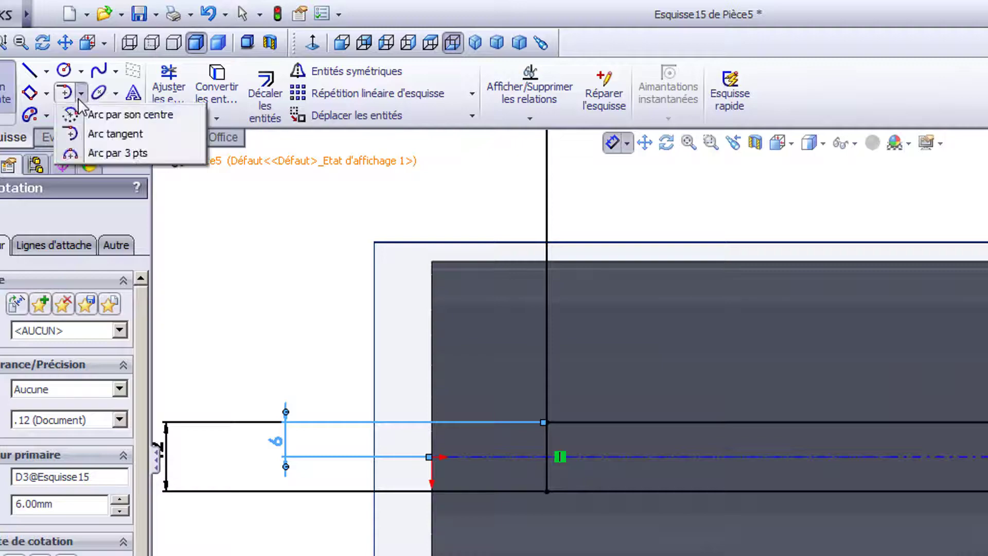
click(106, 133)
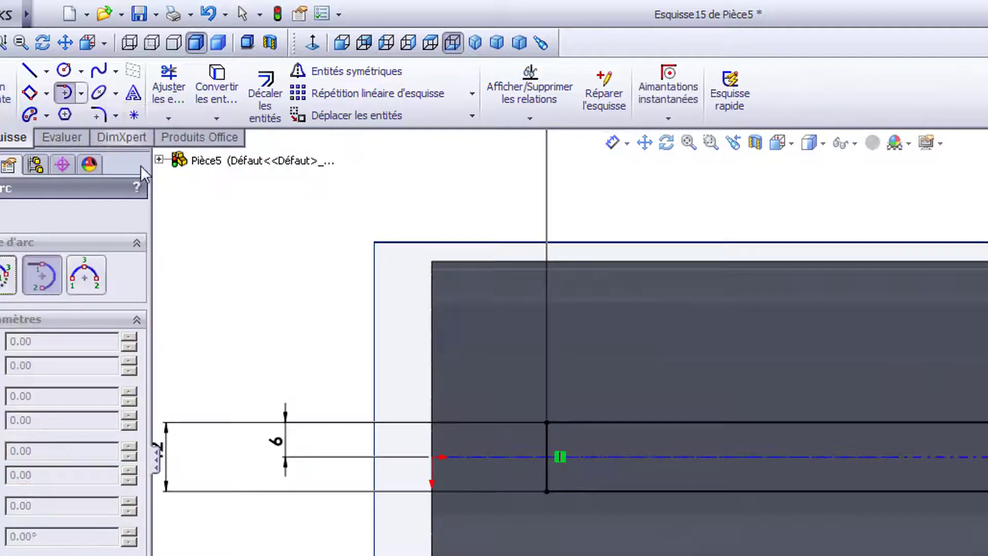
click(547, 422)
click(545, 490)
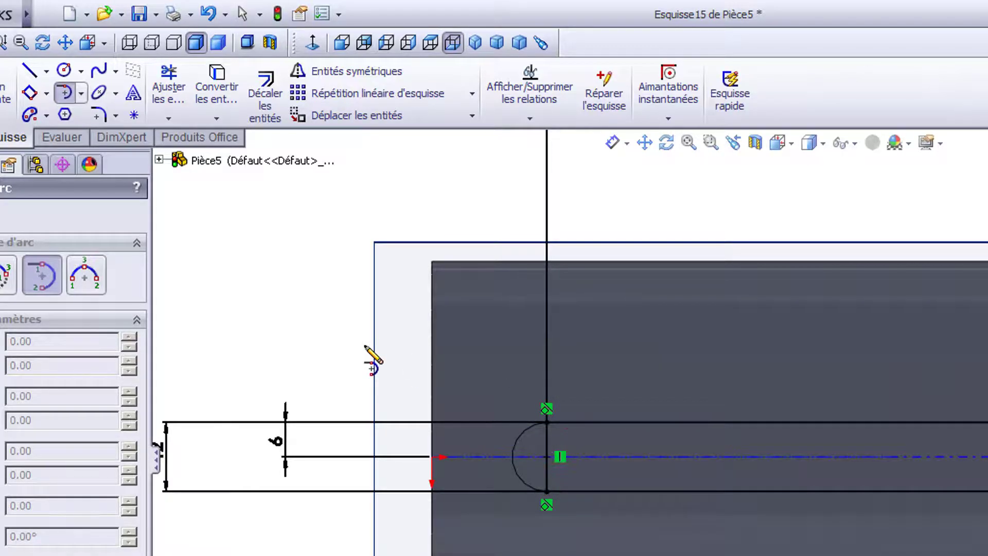
key(Escape)
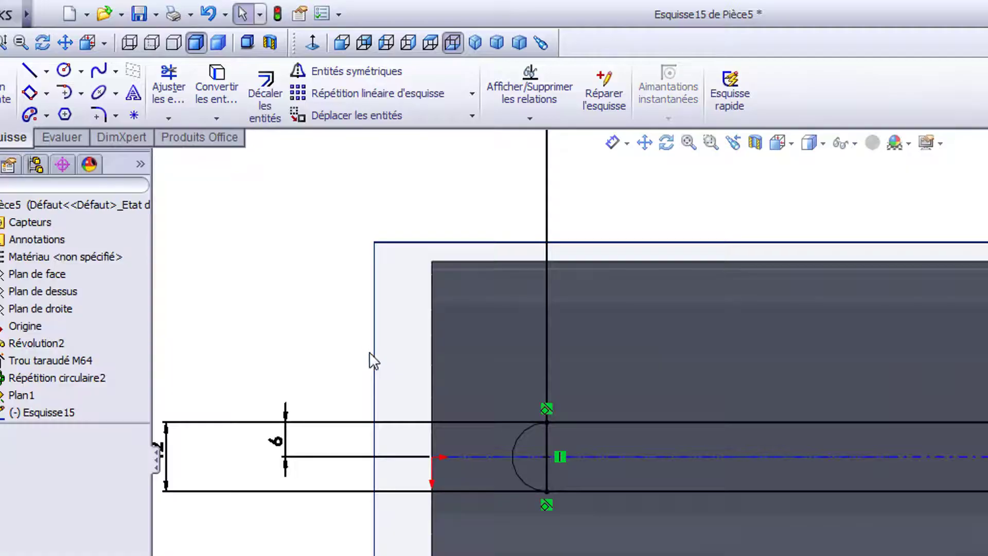
Step: Delete the straight inner short side of the rectangle so that only the arc closes that end
click(547, 439)
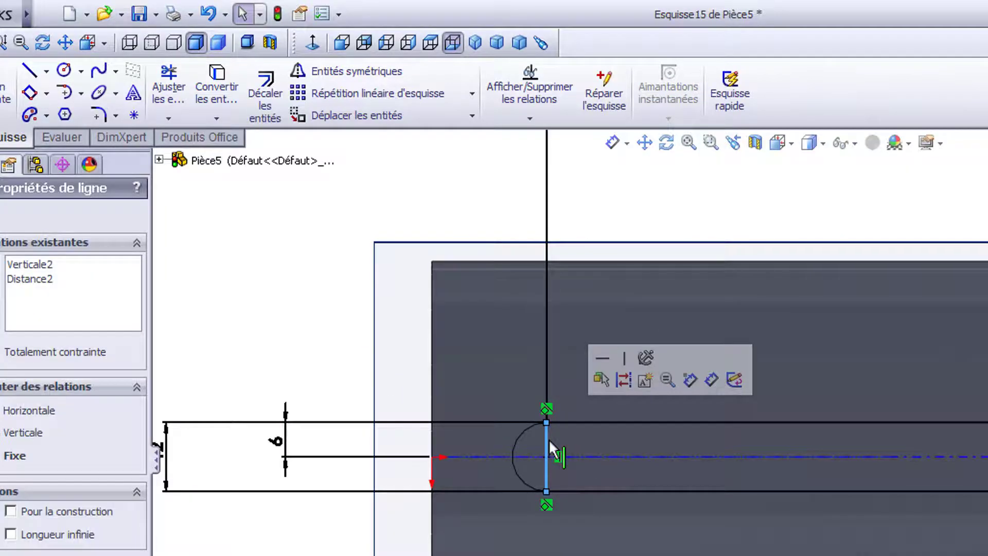
key(Delete)
click(285, 371)
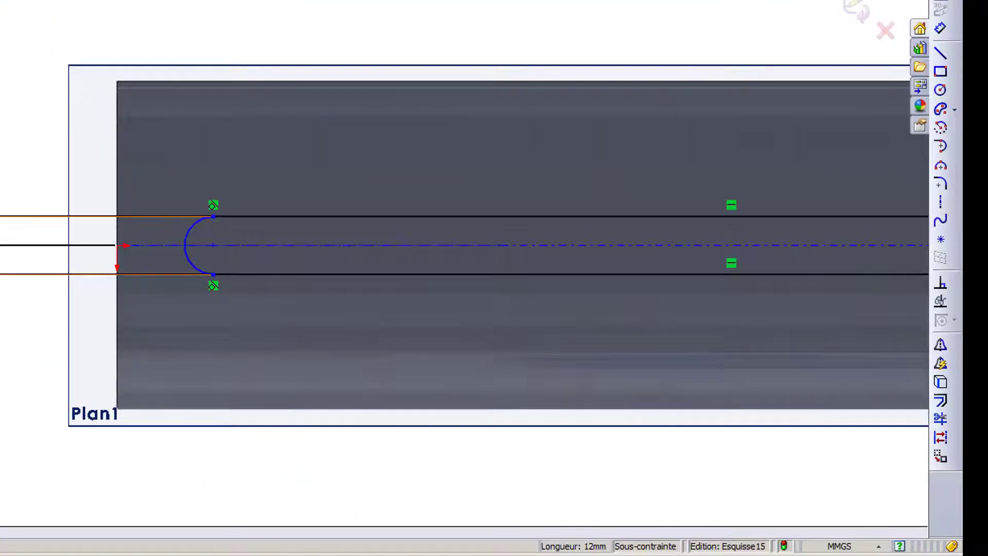
Step: Make a blind extruded cut of the slot profile, reversed into the cylinder, to a depth of 9 mm
scroll(342, 473, down, 1)
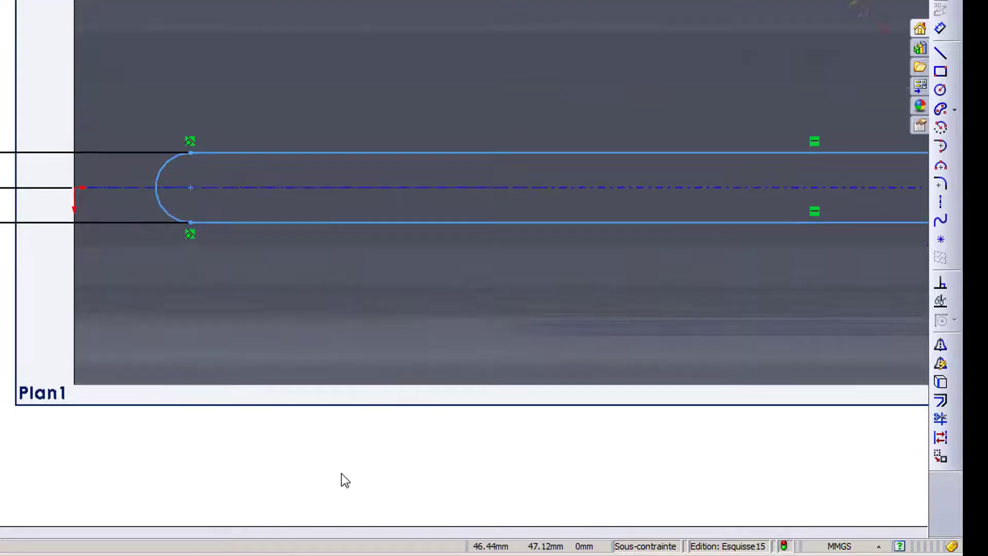
key(f)
mouse_move(341, 470)
middle_down()
mouse_move(276, 397)
mouse_move(218, 433)
mouse_move(282, 393)
mouse_move(286, 379)
middle_up()
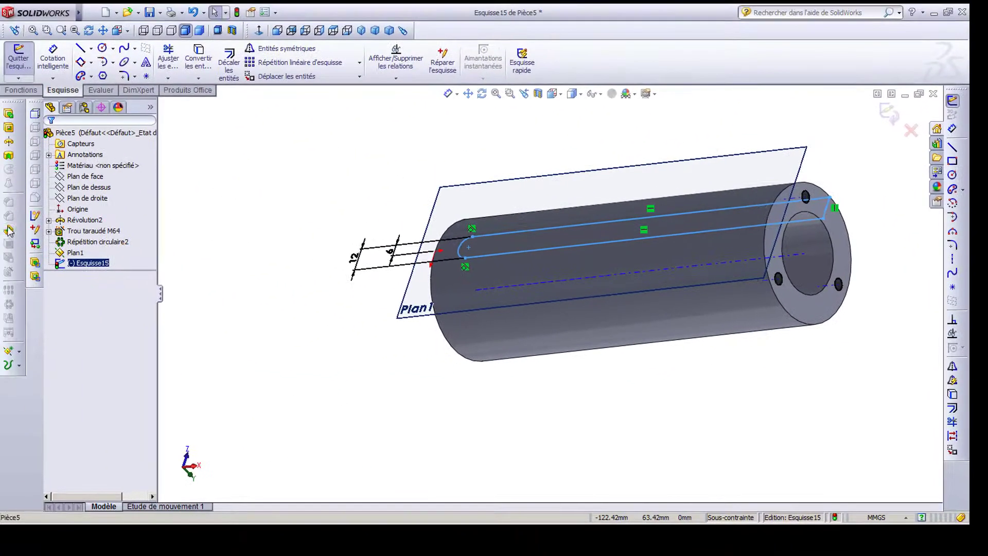
click(12, 127)
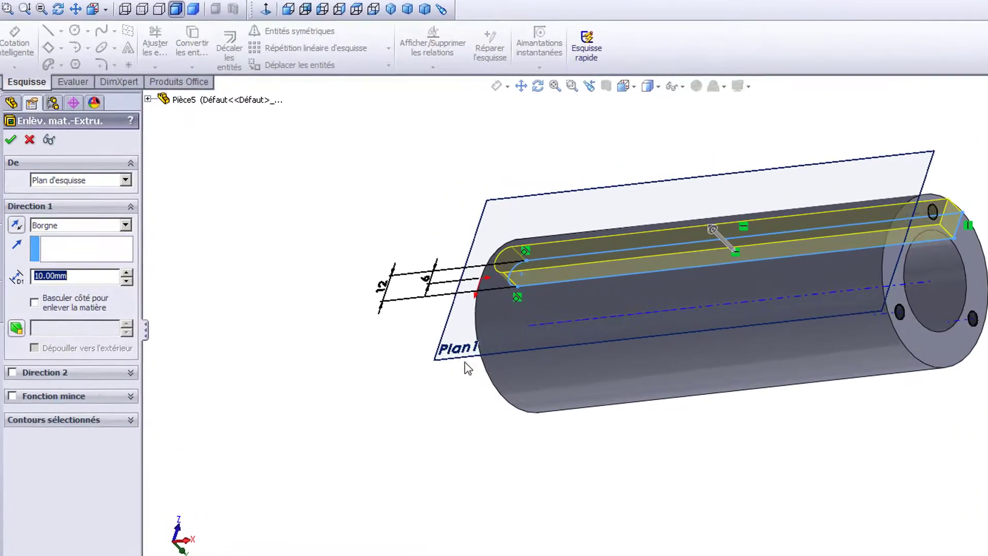
click(20, 230)
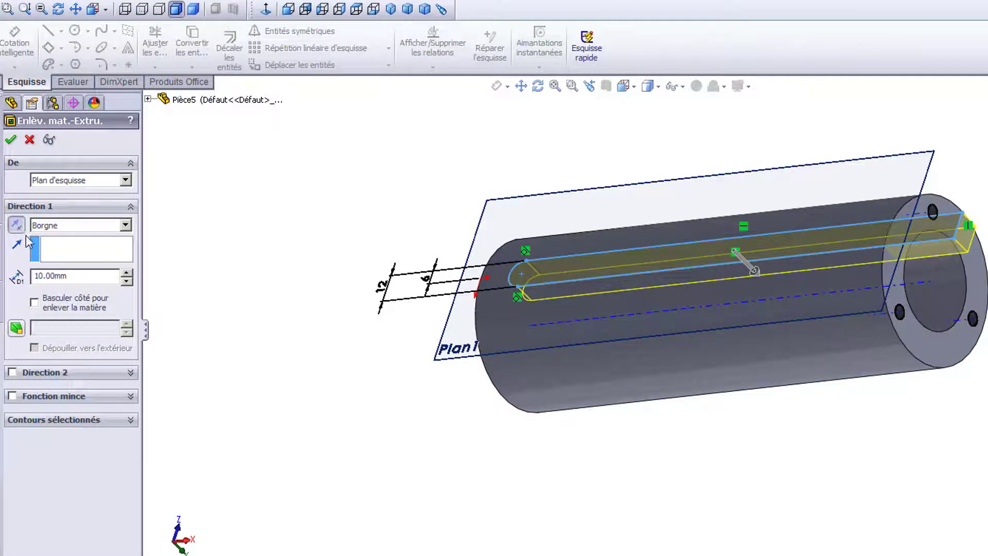
drag(101, 276, 32, 276)
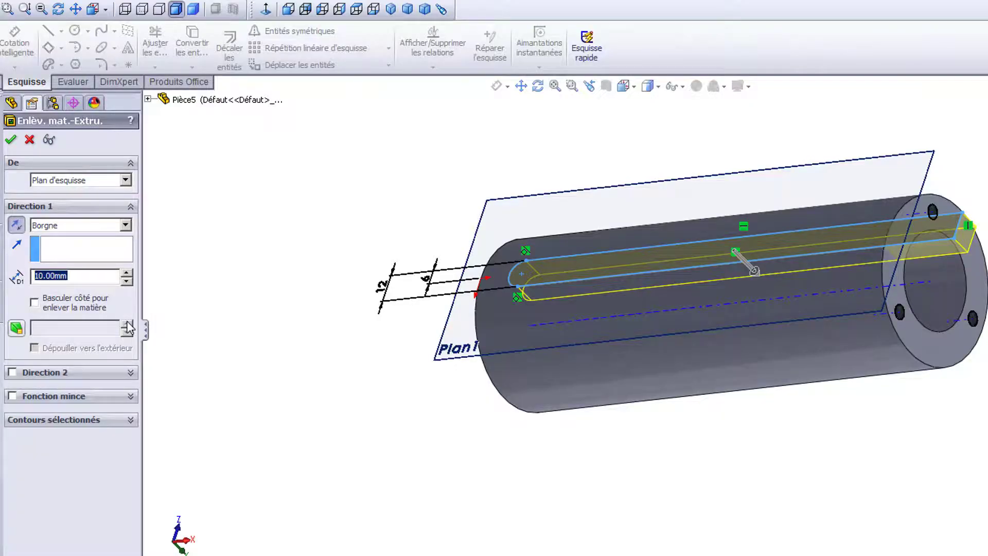
text(9)
click(11, 142)
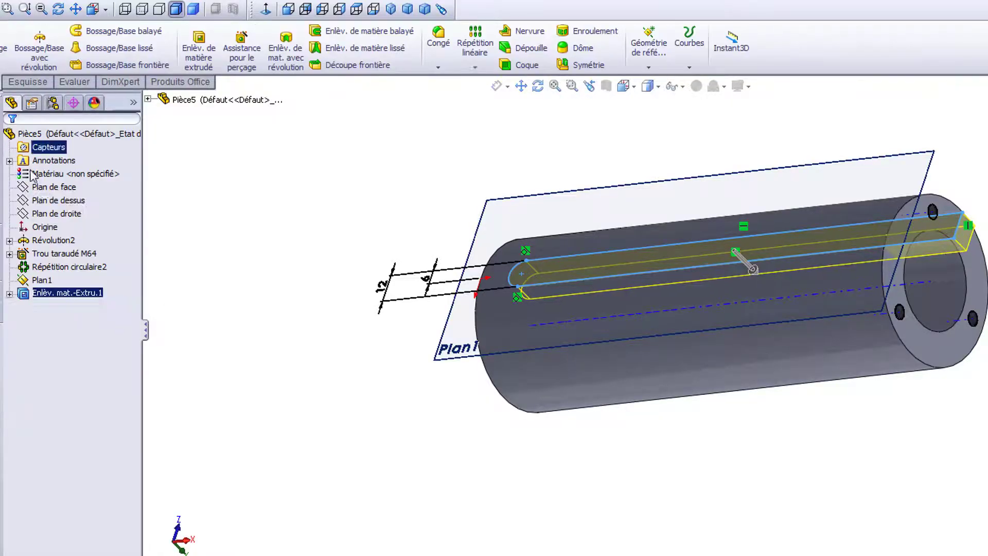
Step: Hide the offset reference plane Plan1 and the temporary axes so that only the solid body is displayed
right_click(520, 202)
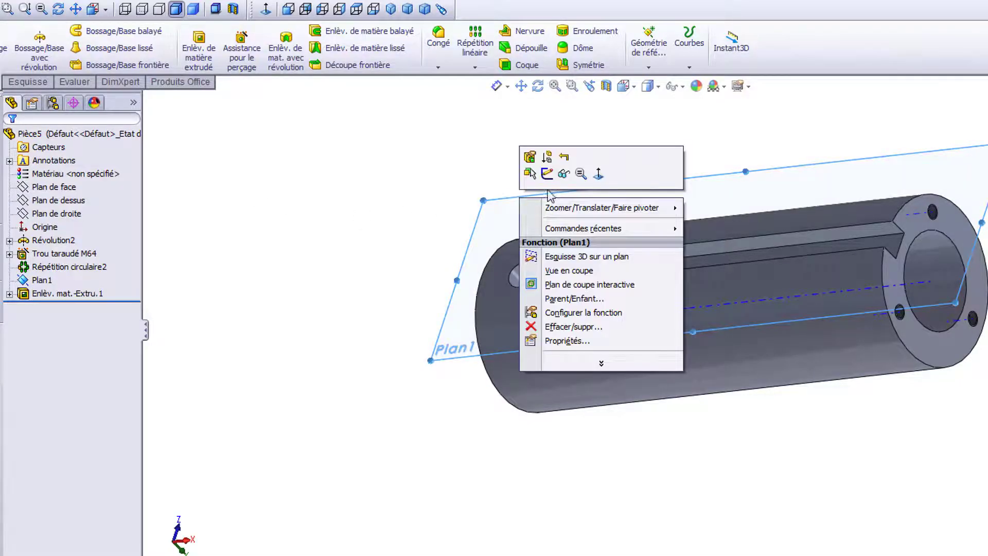
click(563, 175)
middle_drag(668, 432, 677, 492)
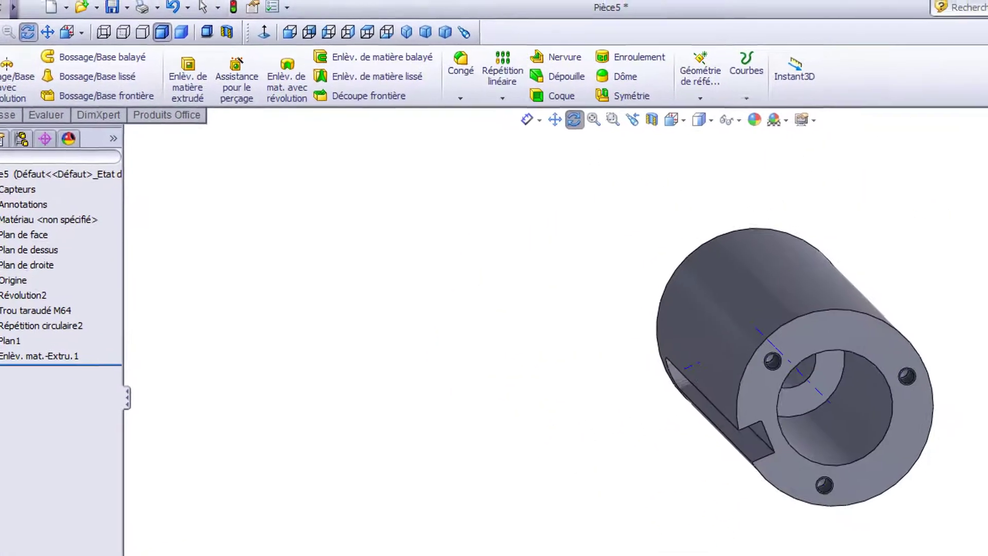
middle_drag(720, 546, 661, 545)
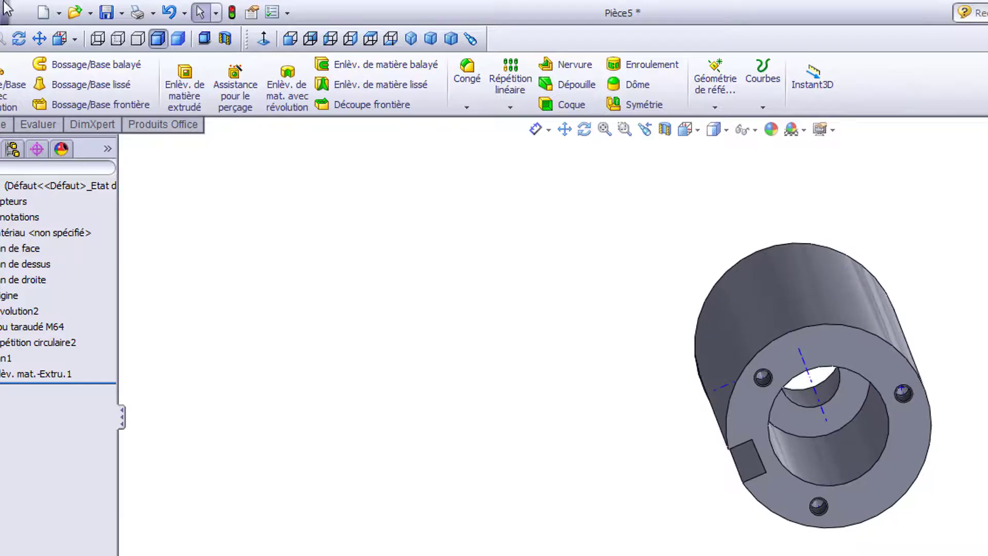
click(39, 7)
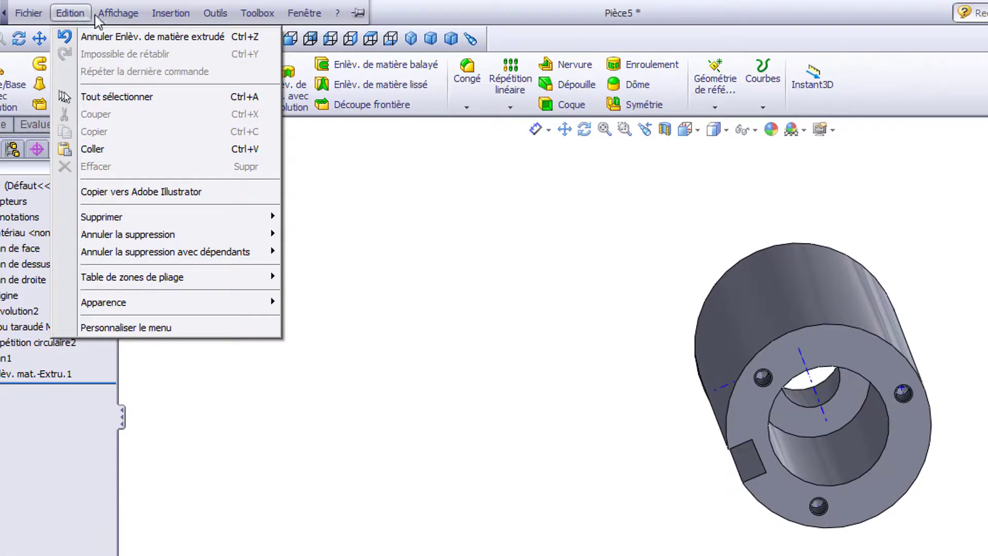
mouse_move(100, 15)
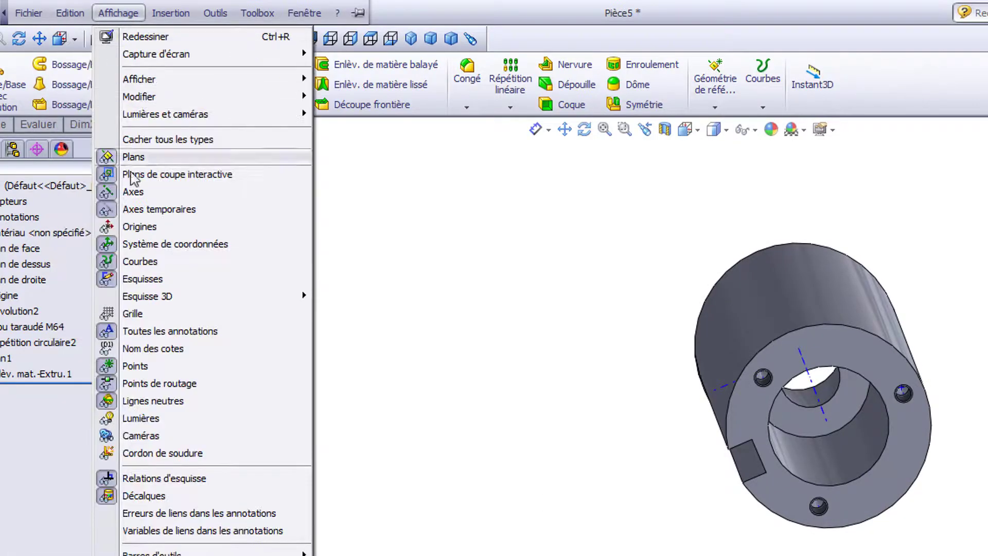
click(106, 213)
middle_drag(352, 367, 408, 504)
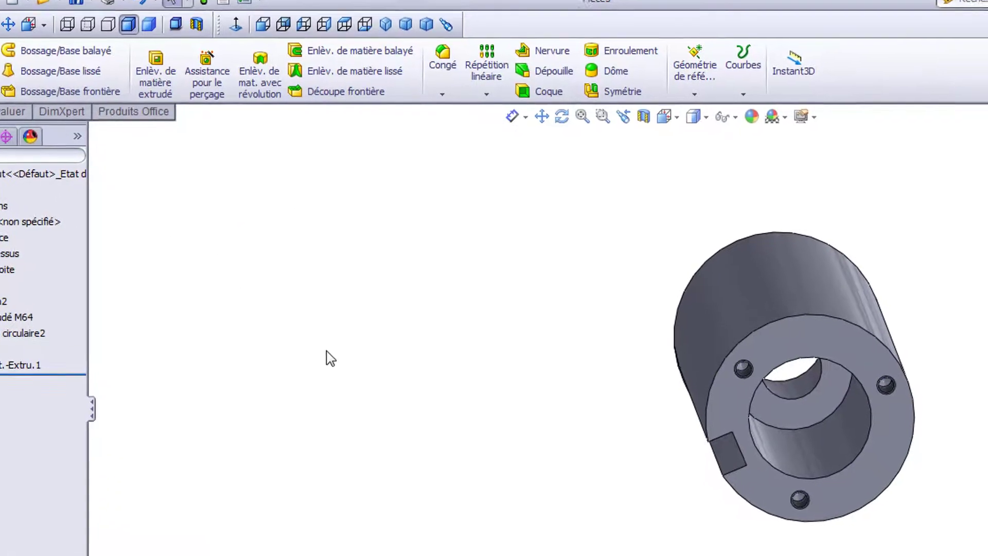
middle_drag(96, 421, 46, 386)
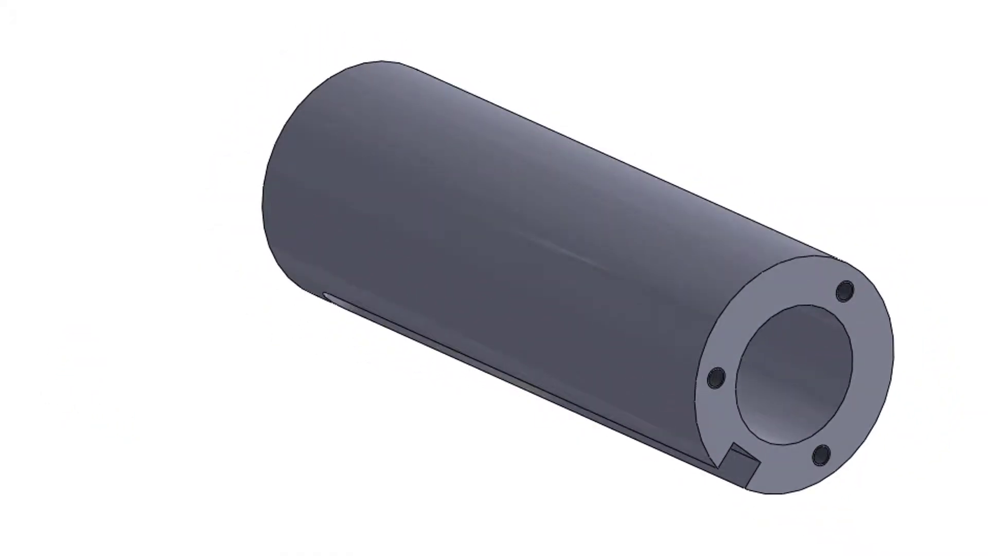
Step: Save the part under the file name Fourreau in the POUPEE MOBILE folder
click(32, 42)
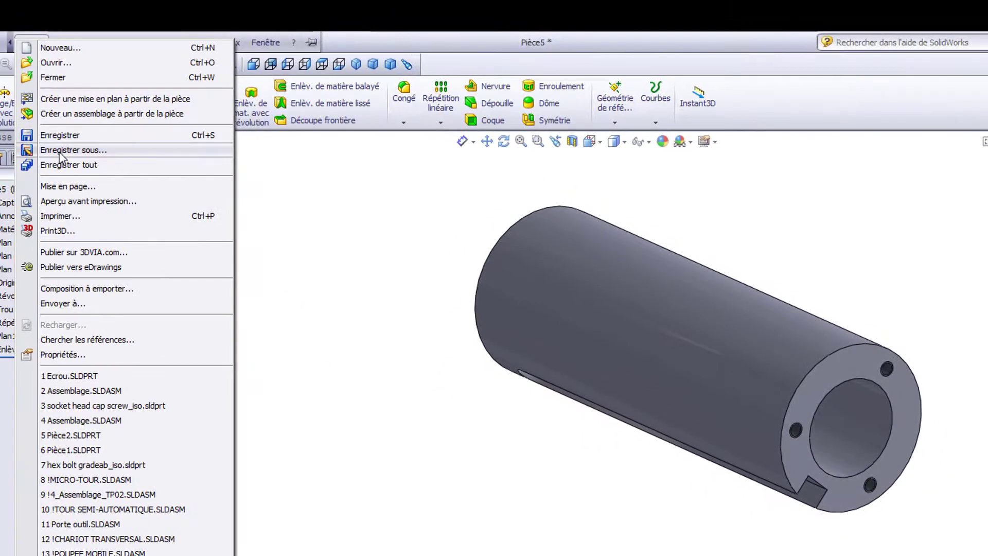
click(60, 150)
click(102, 349)
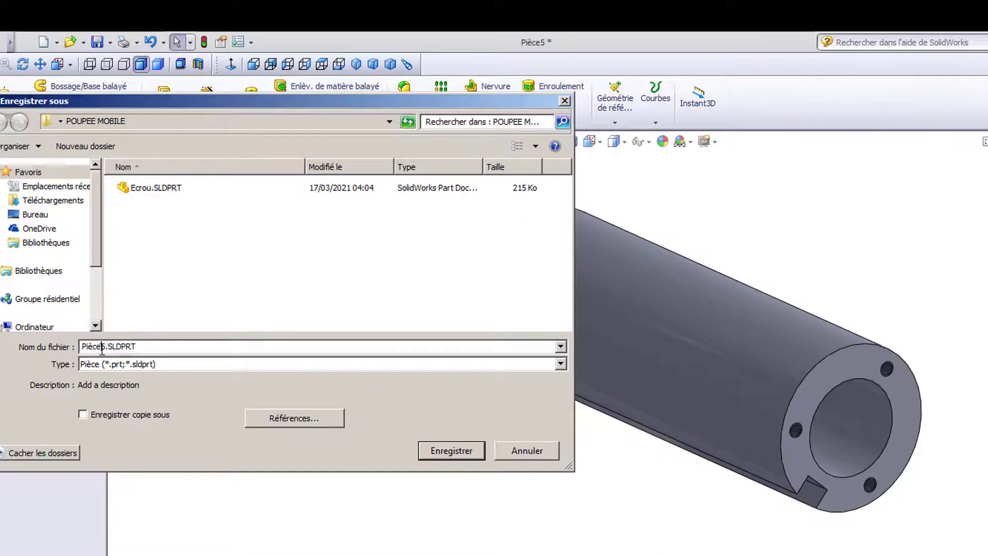
double_click(106, 347)
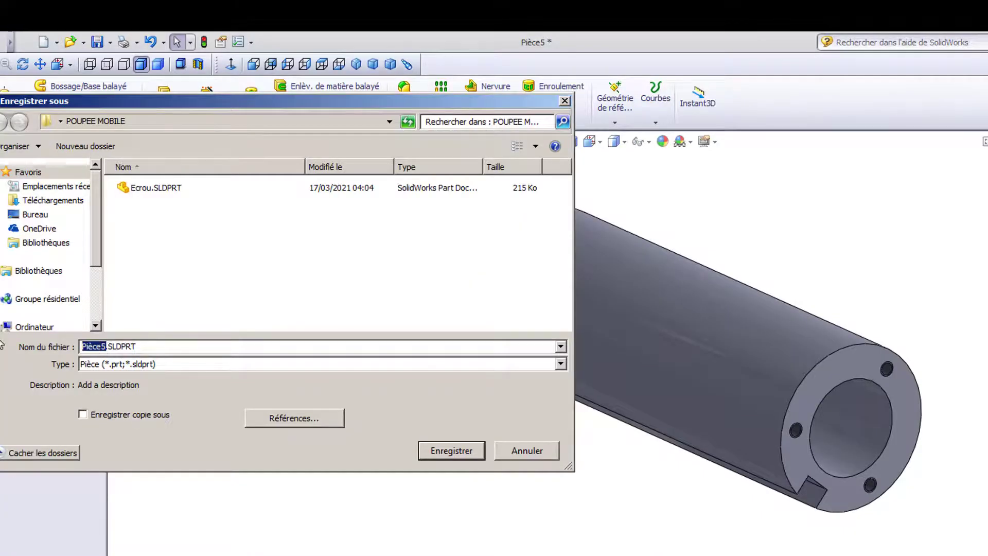
text(F)
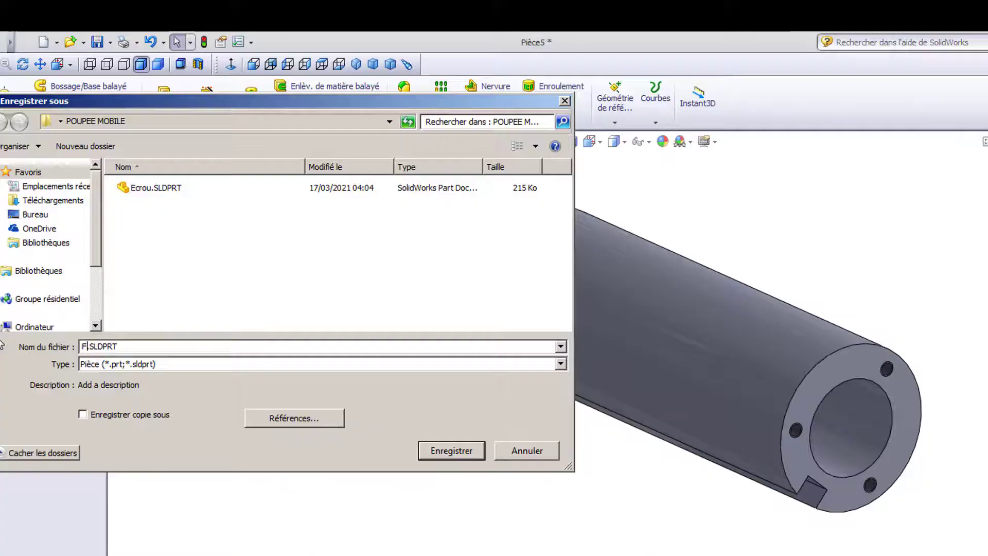
text(ourr)
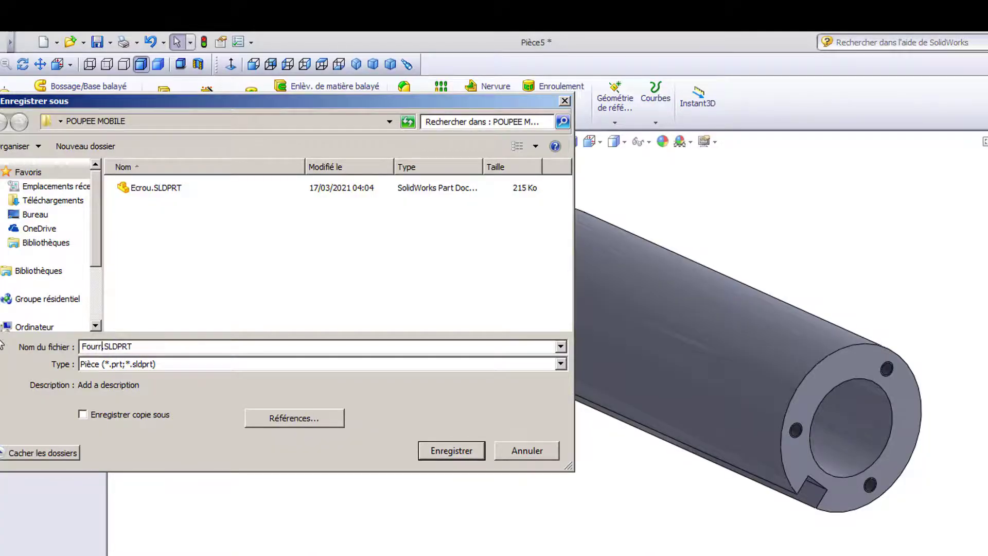
text(eau)
click(450, 453)
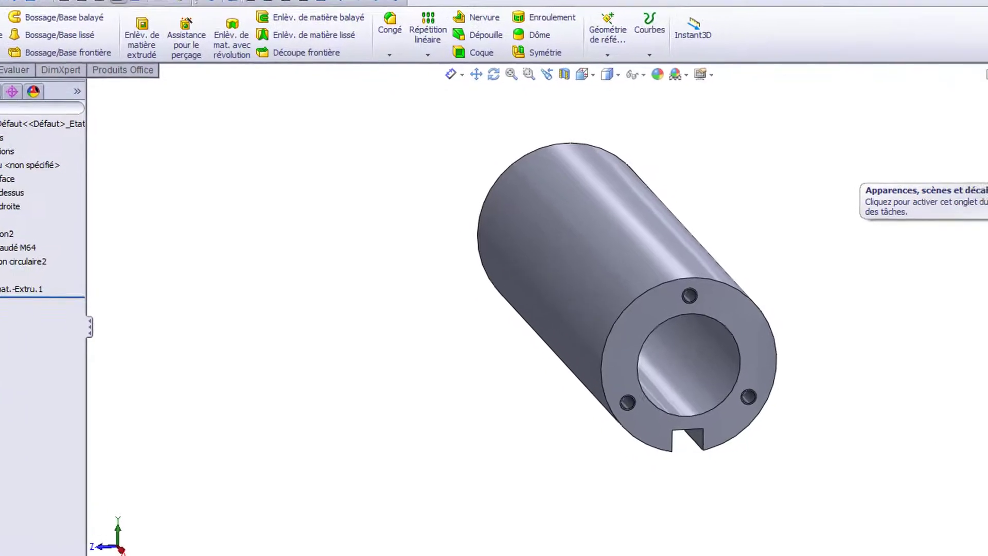
Step: Apply a steel appearance from the Métal > Acier category to the whole Fourreau part
click(942, 118)
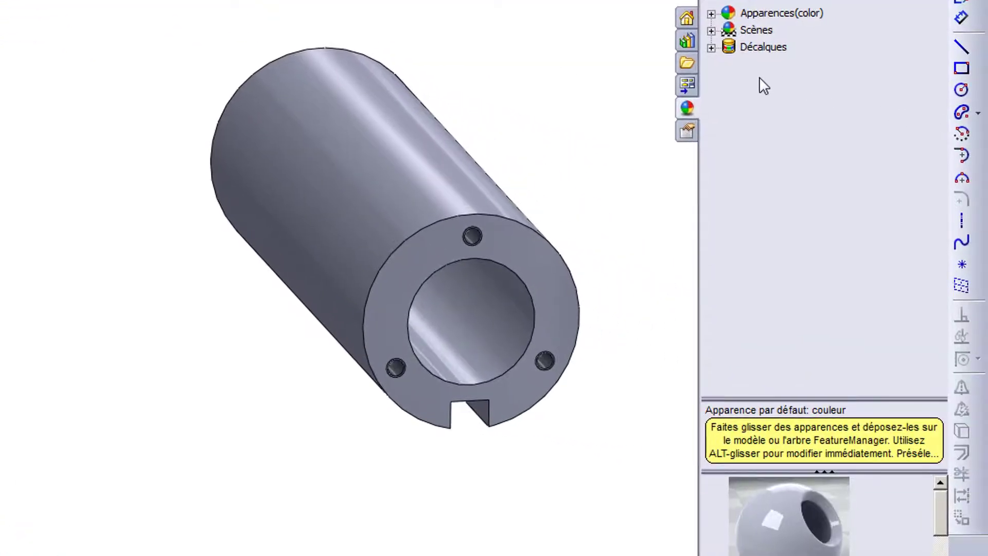
click(711, 14)
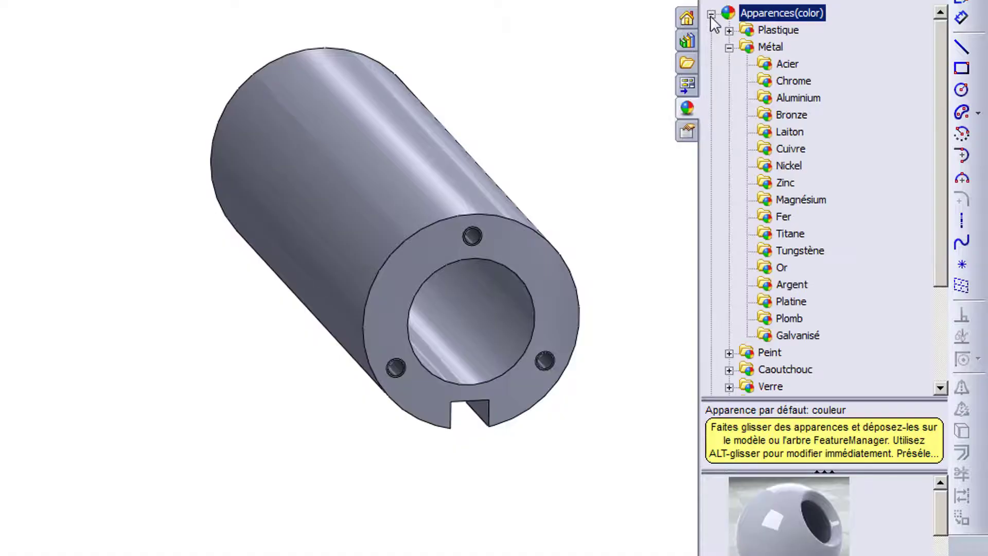
click(786, 65)
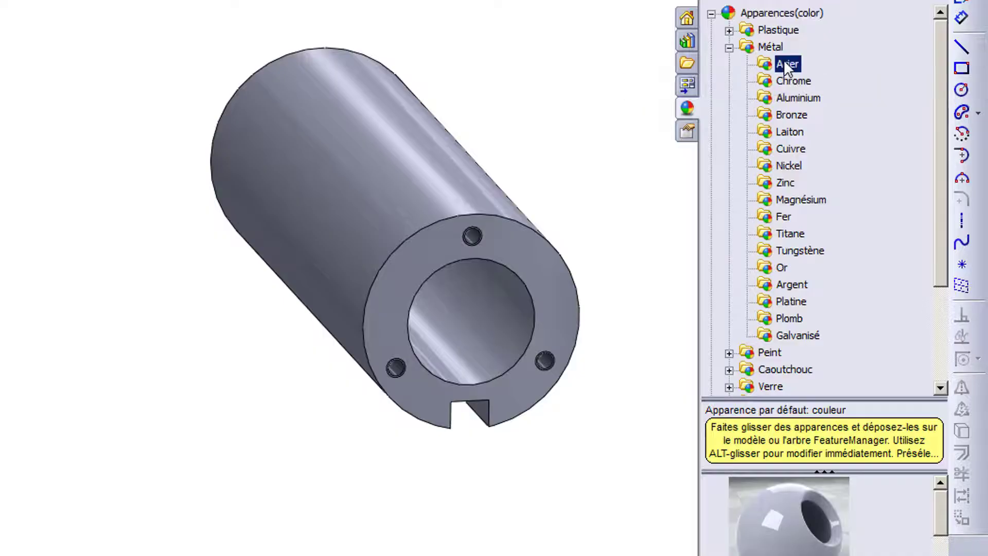
drag(816, 538, 480, 181)
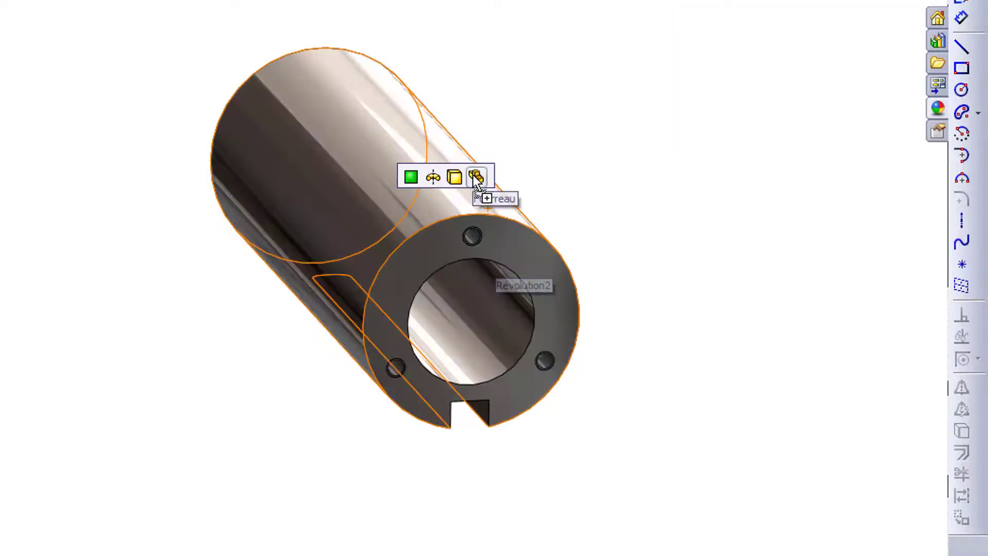
click(476, 178)
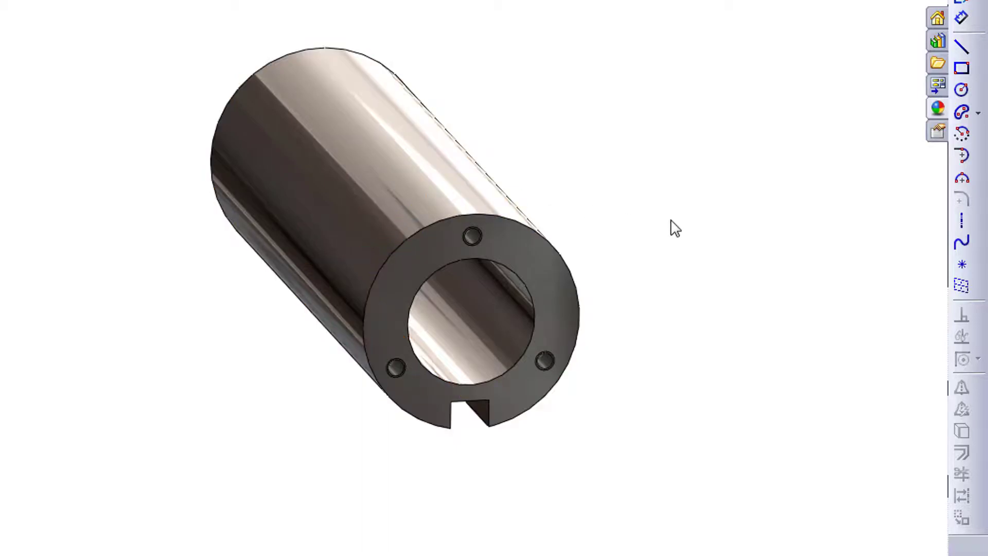
middle_drag(683, 366, 739, 377)
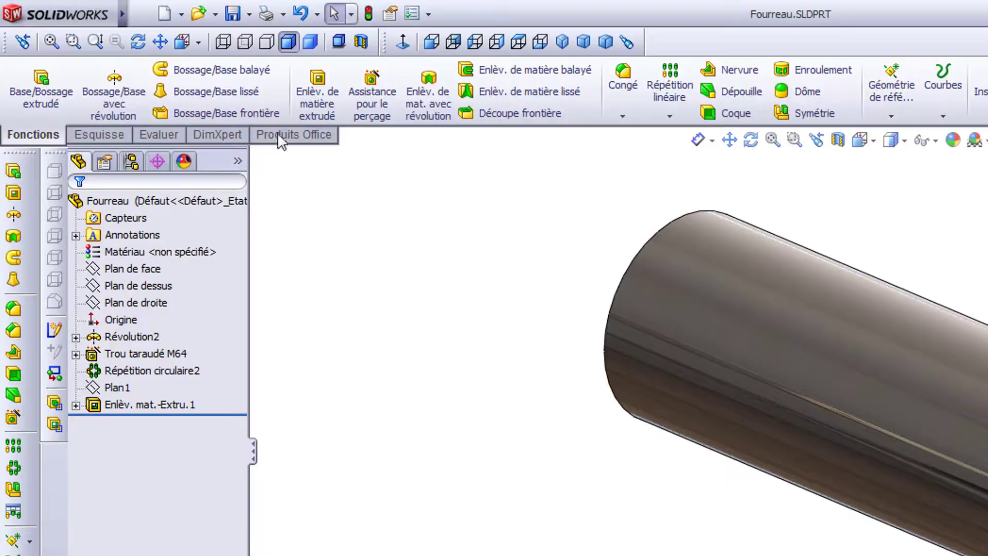
Step: Create a new assembly document and place the Fourreau part in it as the first component
click(146, 9)
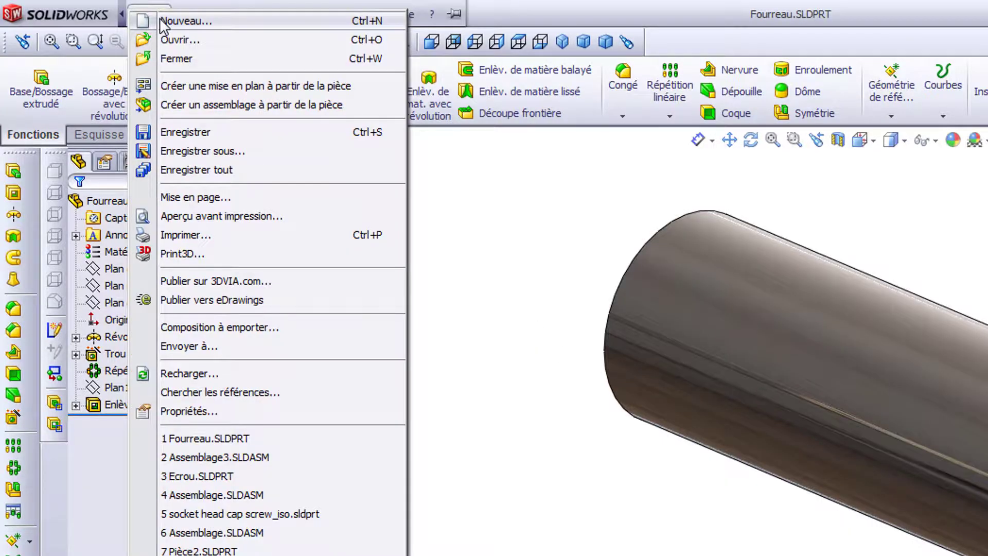
click(162, 22)
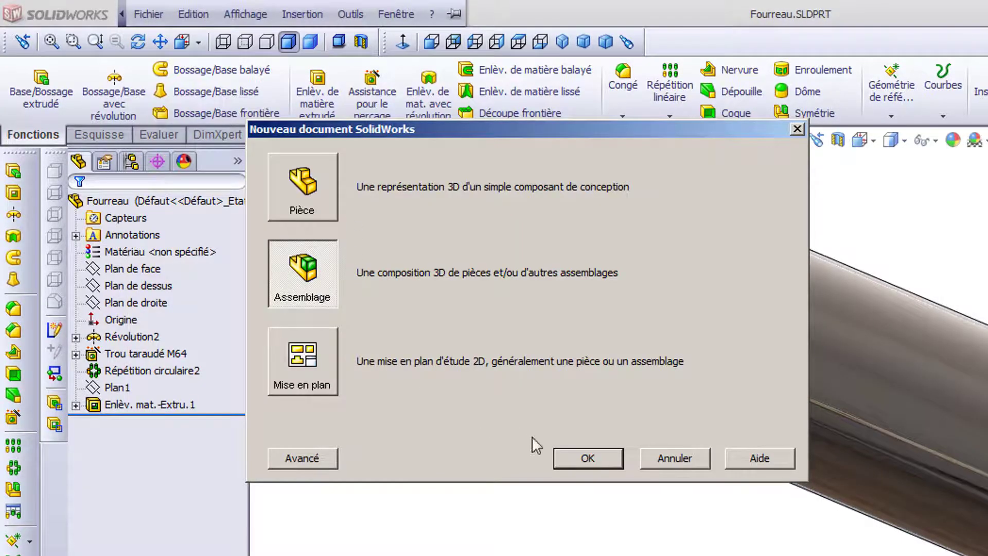
click(579, 455)
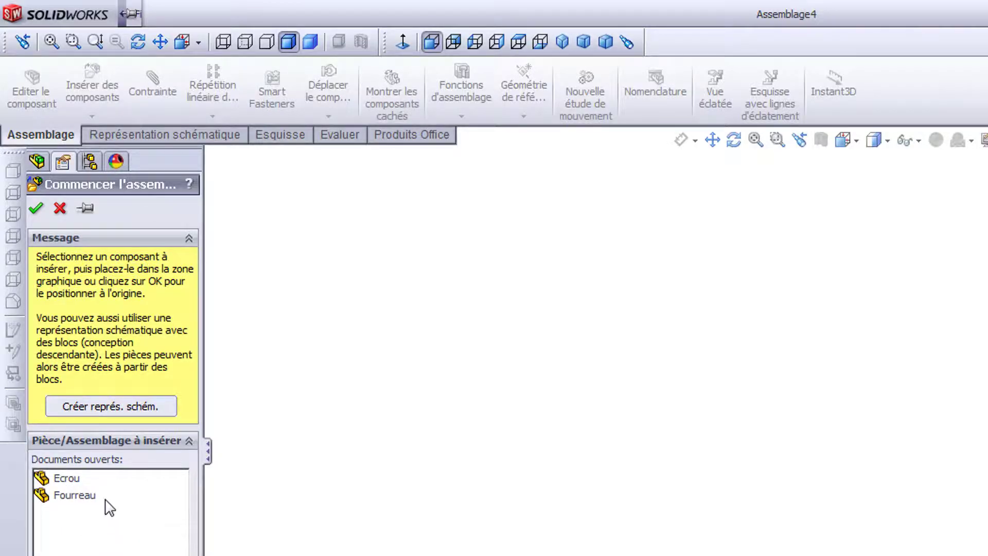
click(76, 495)
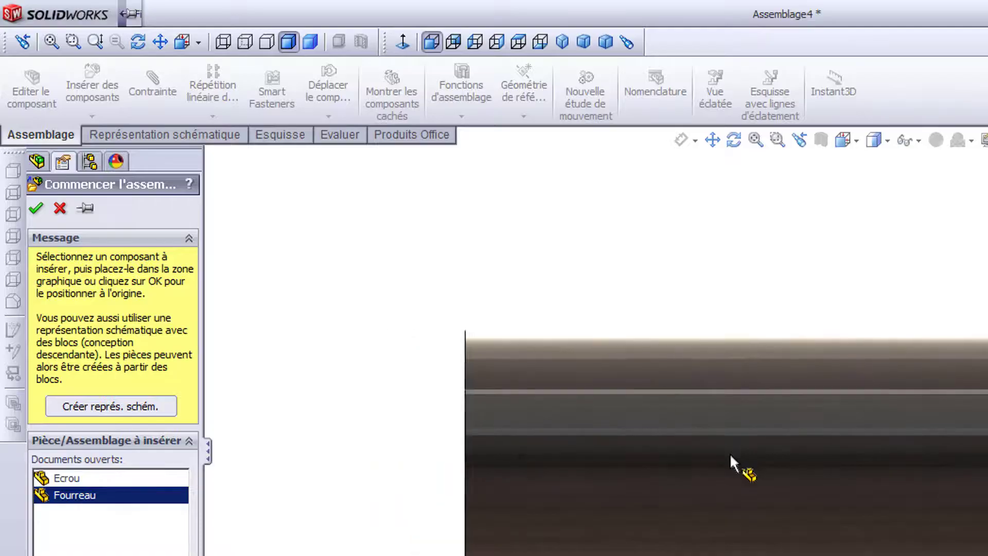
click(730, 452)
middle_drag(587, 476, 532, 494)
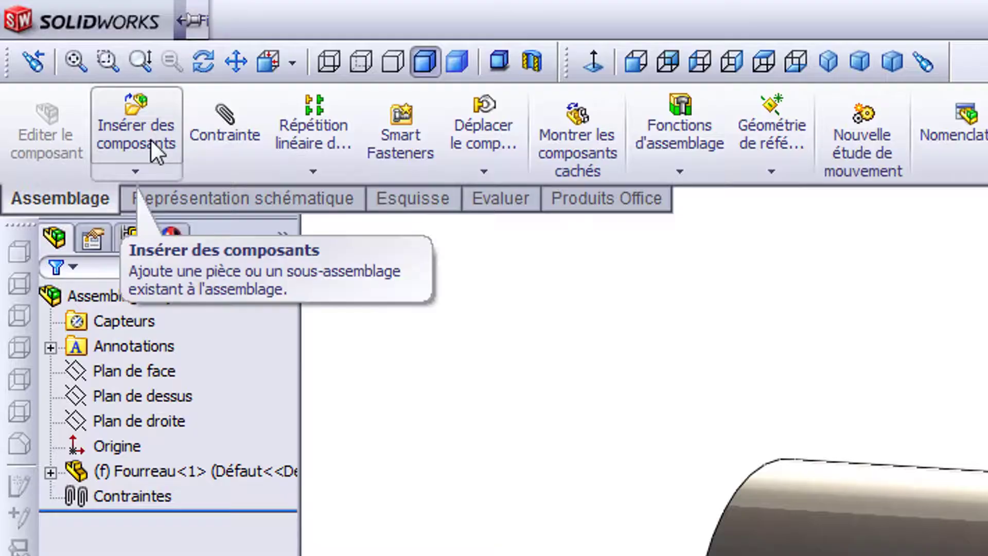
Step: Insert the Ecrou part into the assembly, placing it freely in front of the Fourreau's slotted end
click(150, 138)
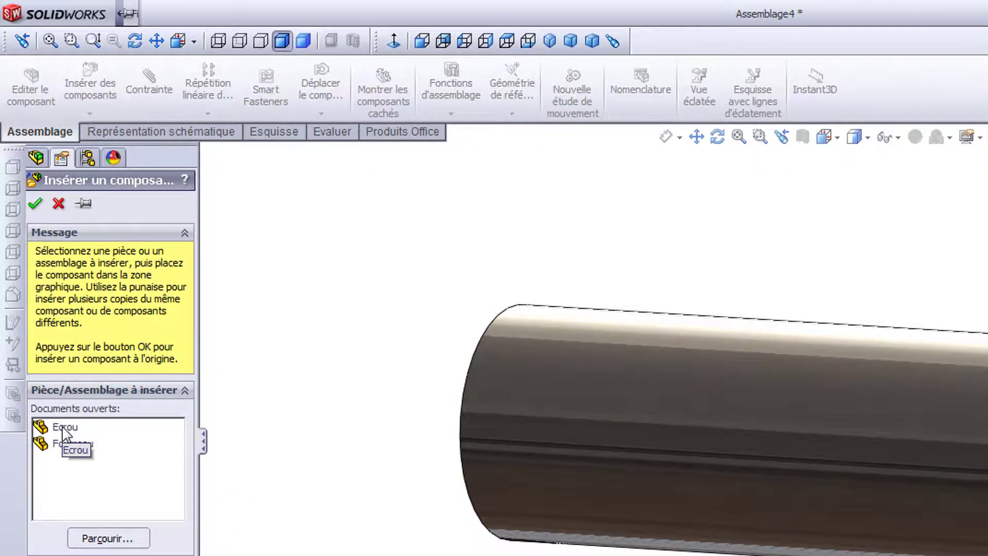
click(64, 428)
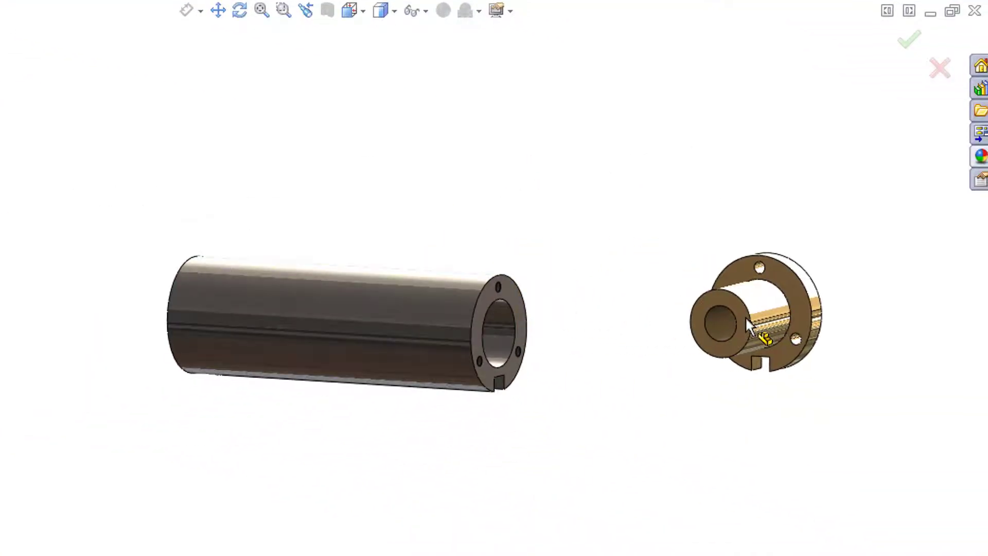
click(756, 316)
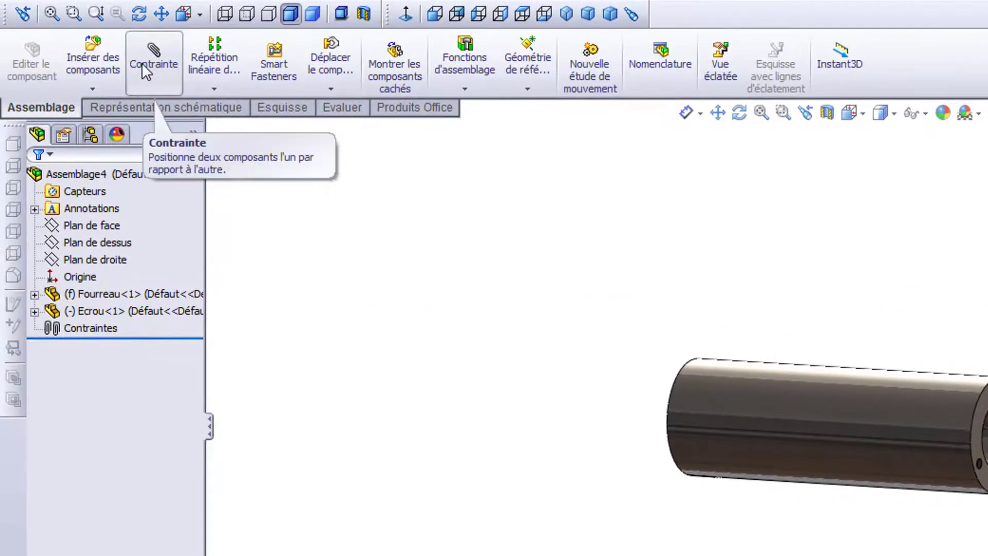
Step: Add a concentric mate between the Fourreau's inner bore and the outer cylindrical face of the Ecrou's boss
click(142, 65)
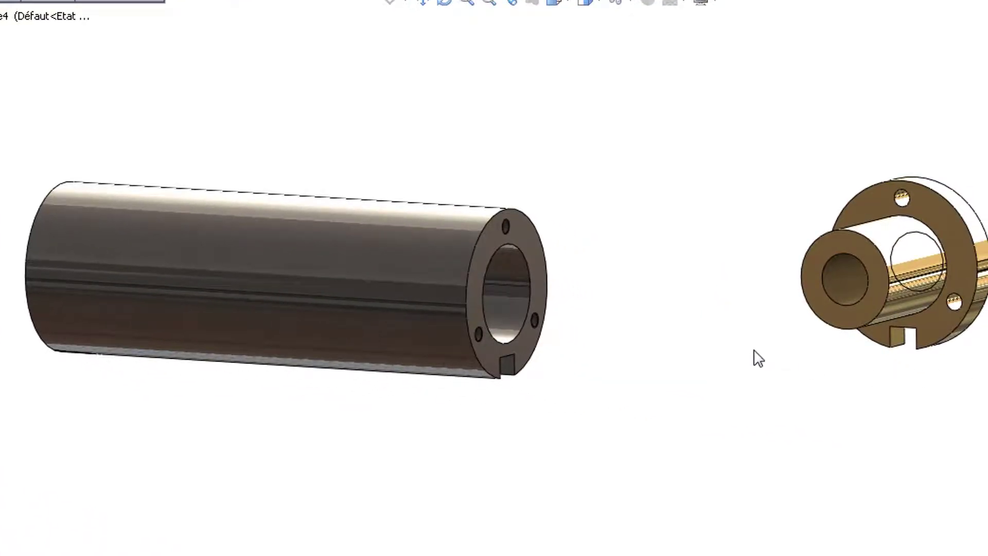
click(495, 285)
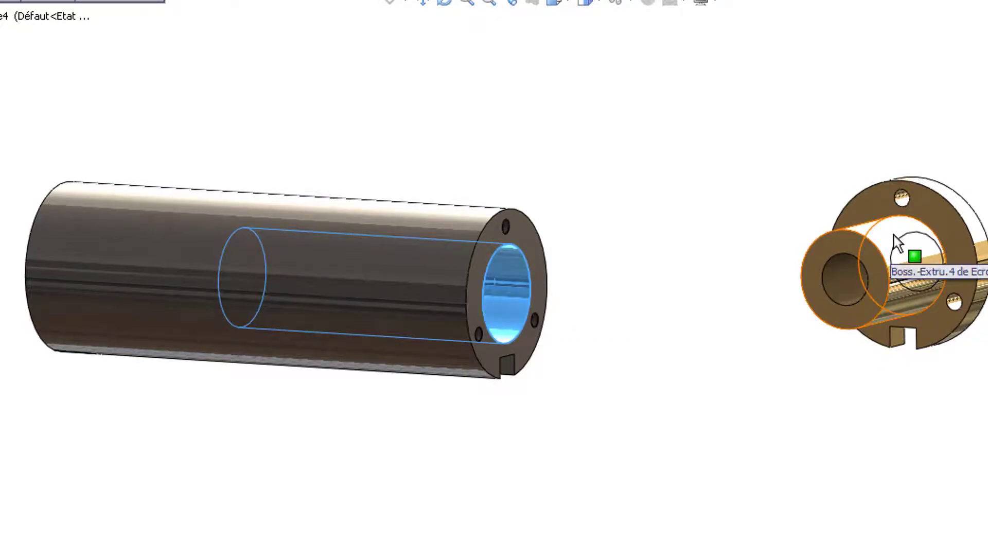
click(889, 249)
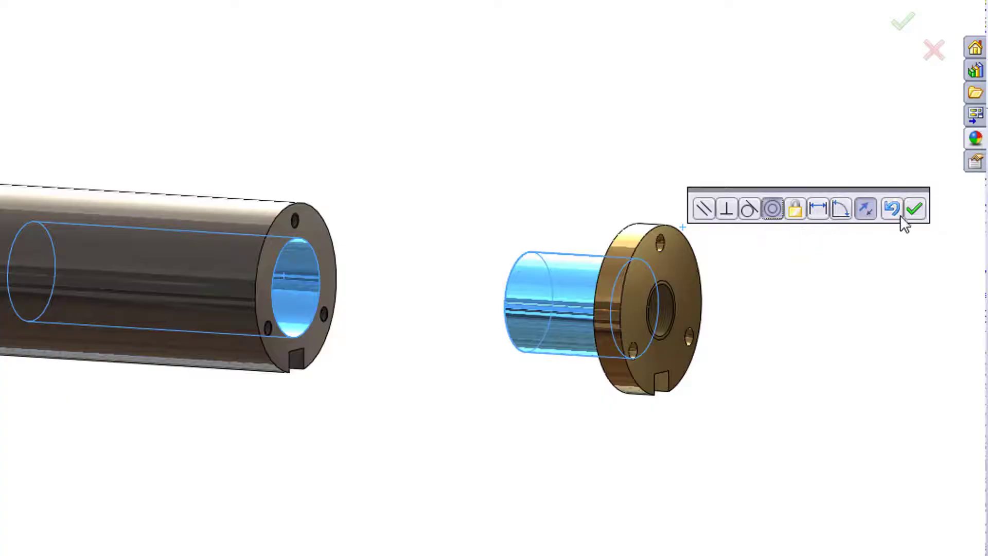
click(915, 211)
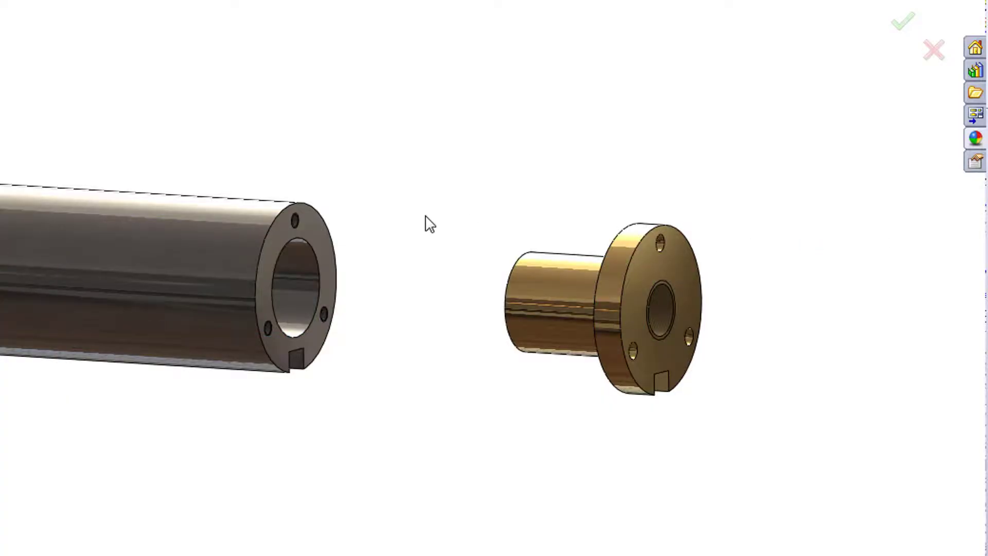
Step: Add a concentric mate between the Fourreau's upper small threaded hole and the upper hole in the Ecrou's flange
scroll(293, 226, down, 4)
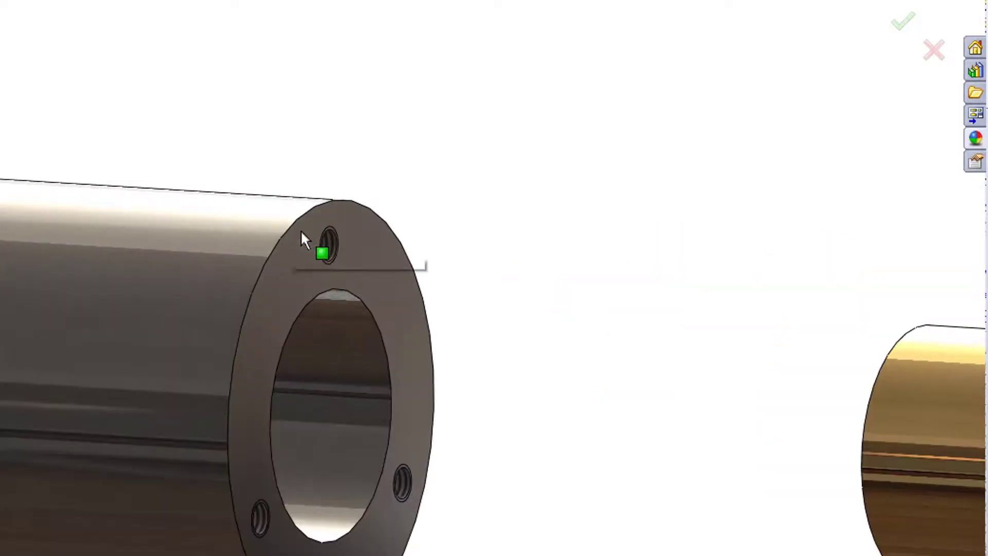
click(329, 248)
scroll(427, 333, up, 5)
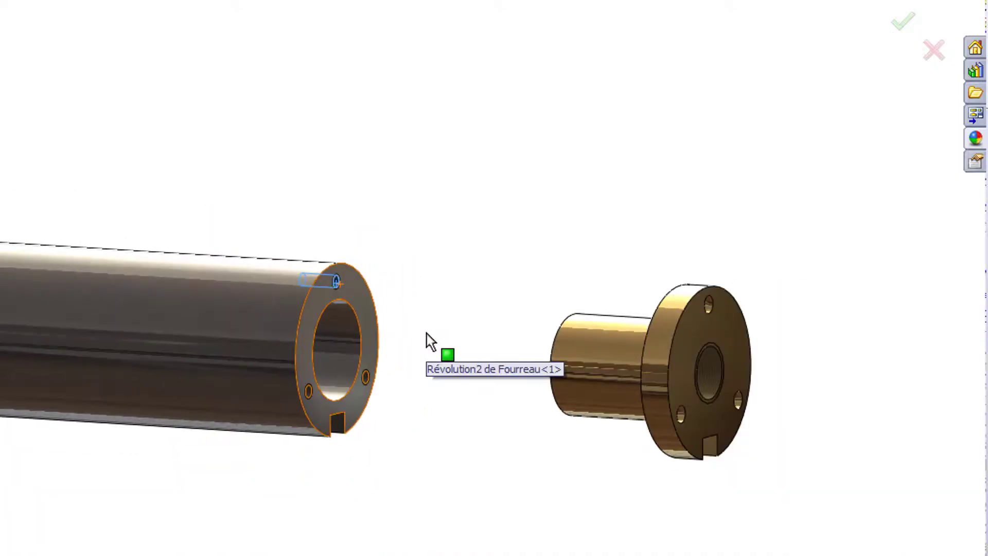
scroll(736, 332, down, 5)
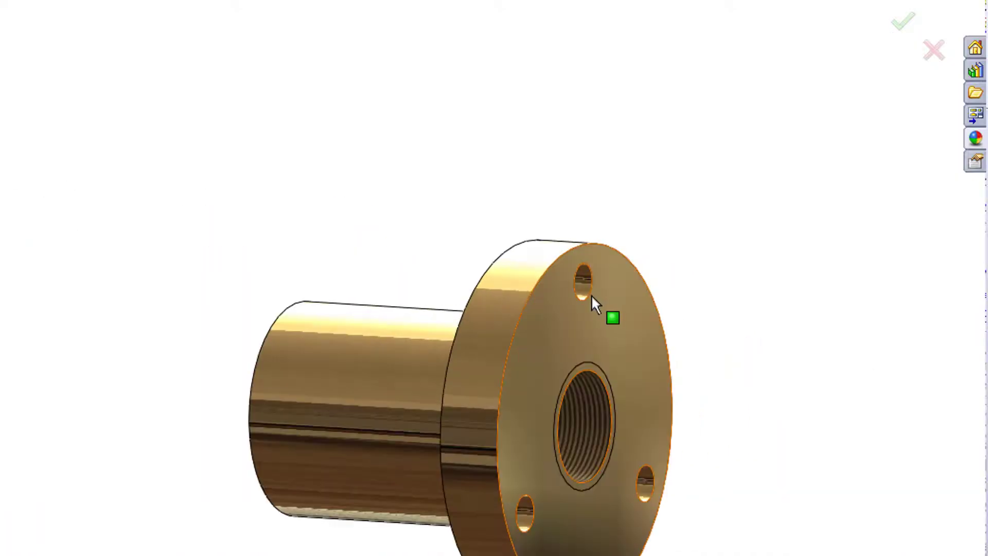
click(581, 286)
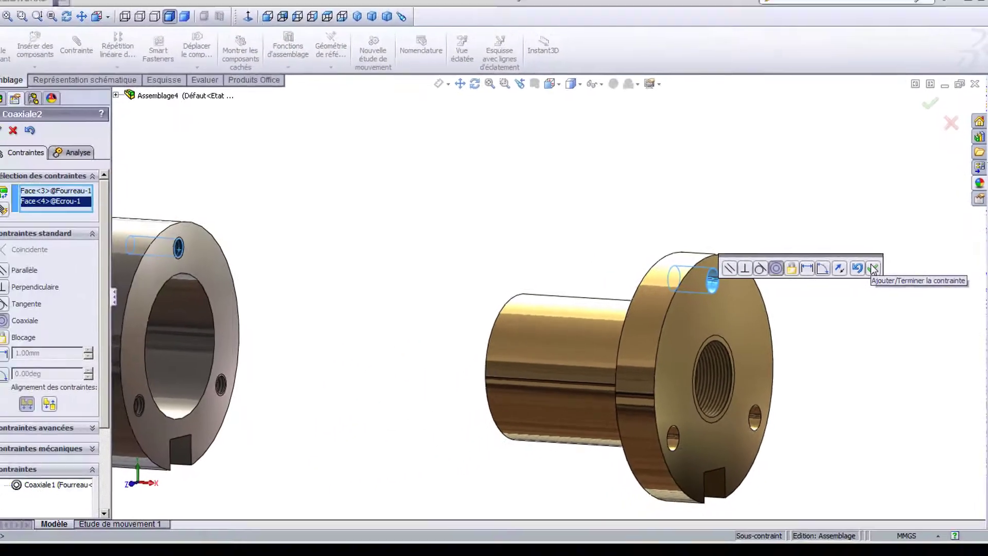
click(873, 268)
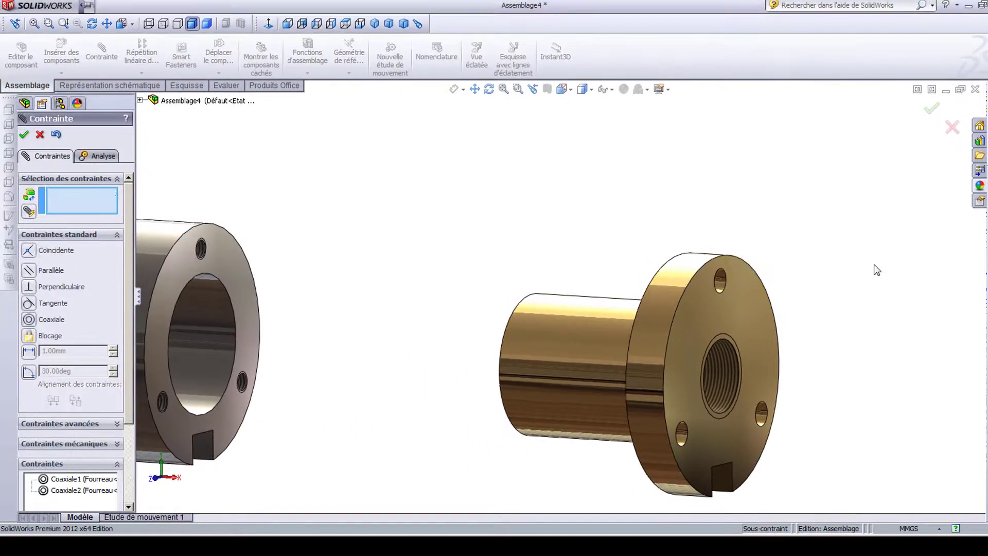
Step: Add a coincident mate between the Fourreau's slotted end face and the inner face of the Ecrou's flange, and finish mating
scroll(262, 265, down, 2)
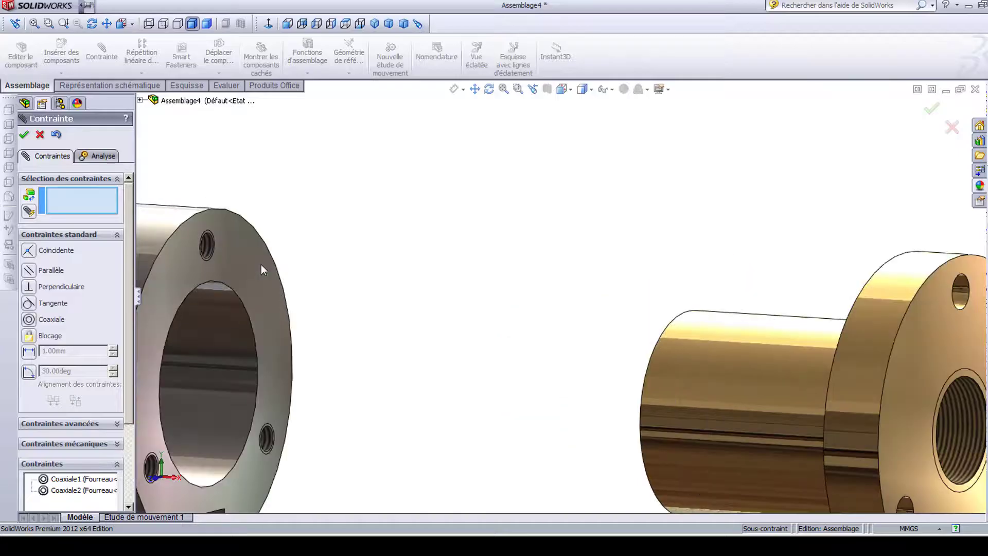
scroll(263, 265, up, 3)
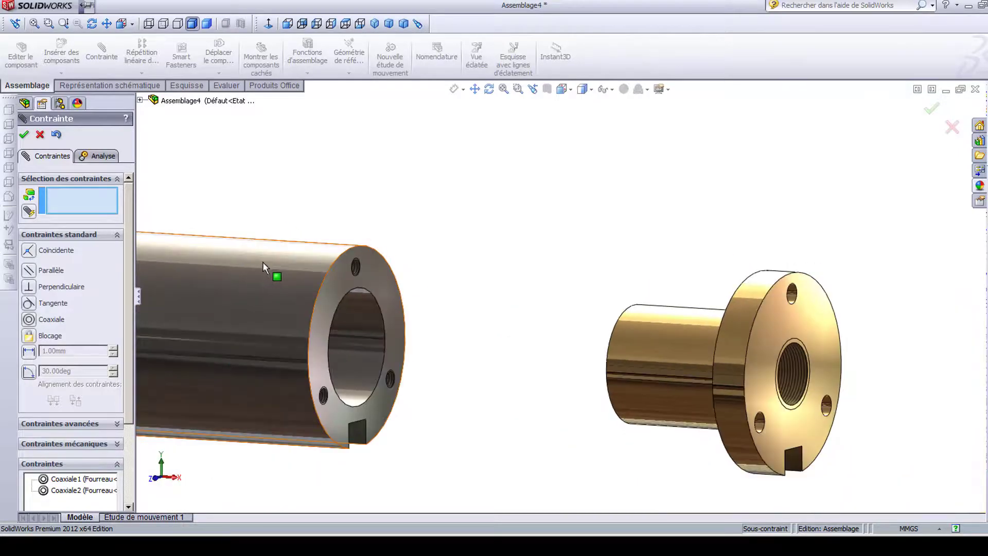
click(379, 275)
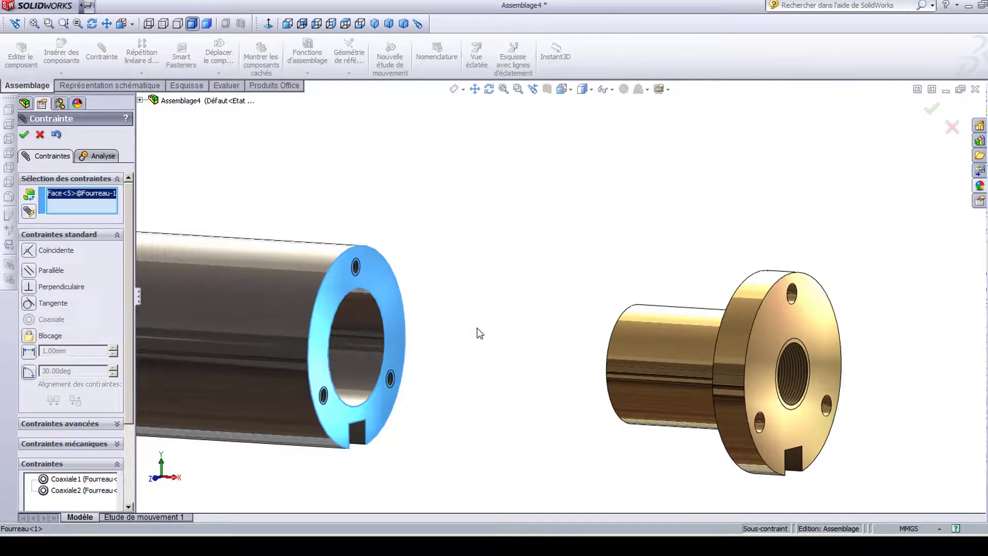
middle_drag(477, 334, 533, 333)
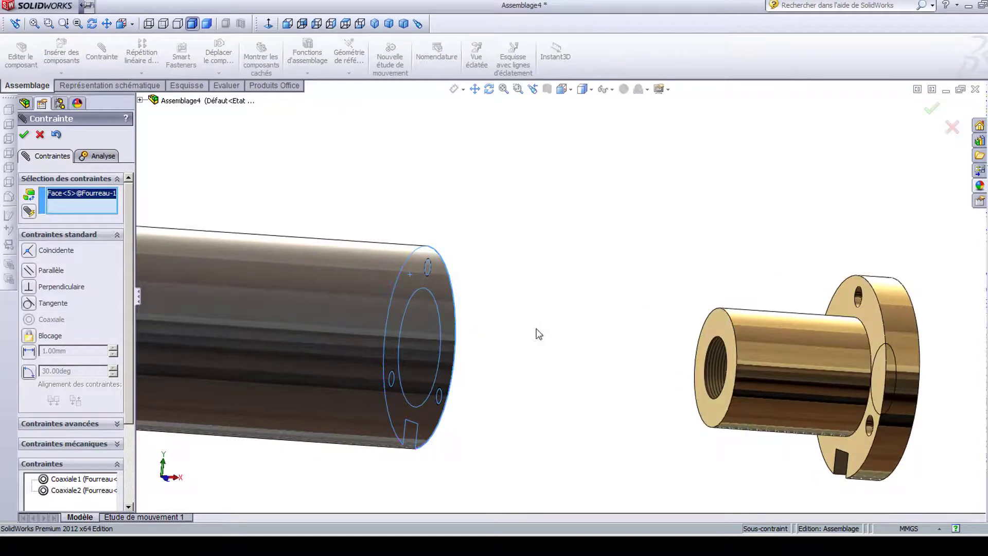
click(865, 311)
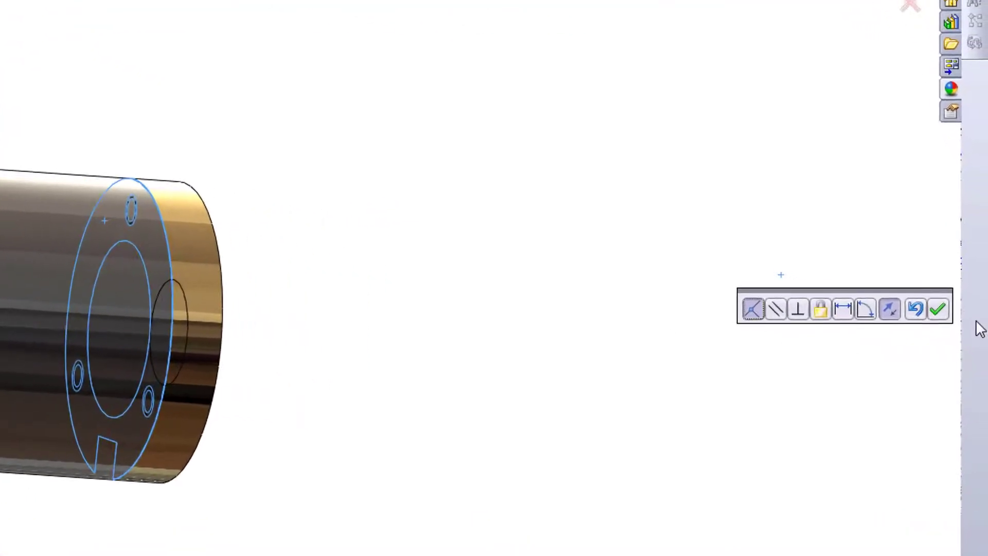
click(937, 309)
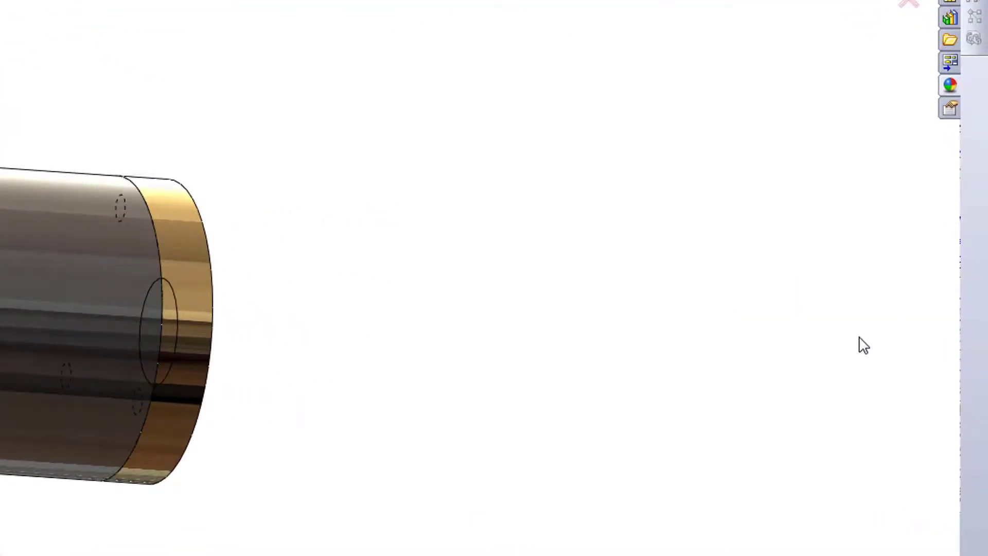
middle_drag(814, 387, 856, 406)
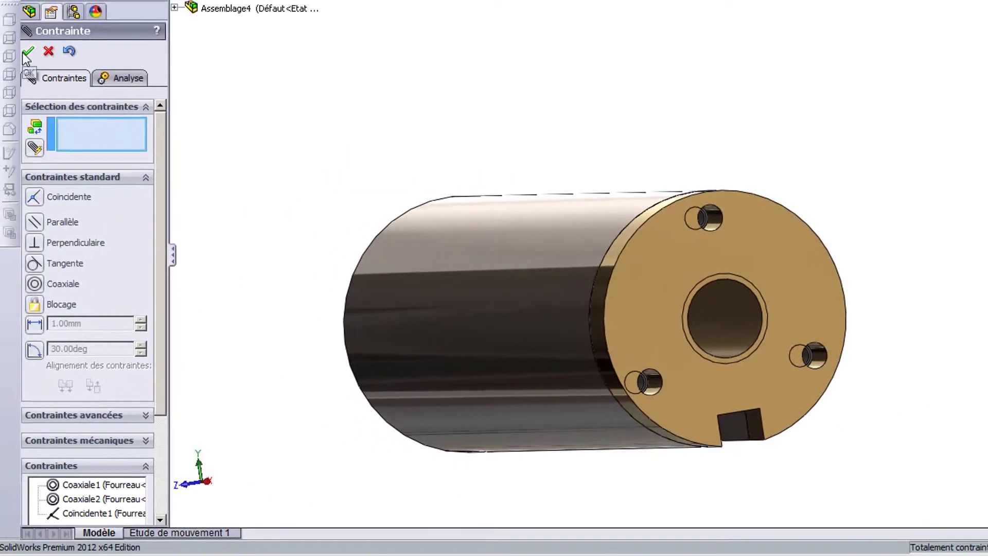
click(26, 55)
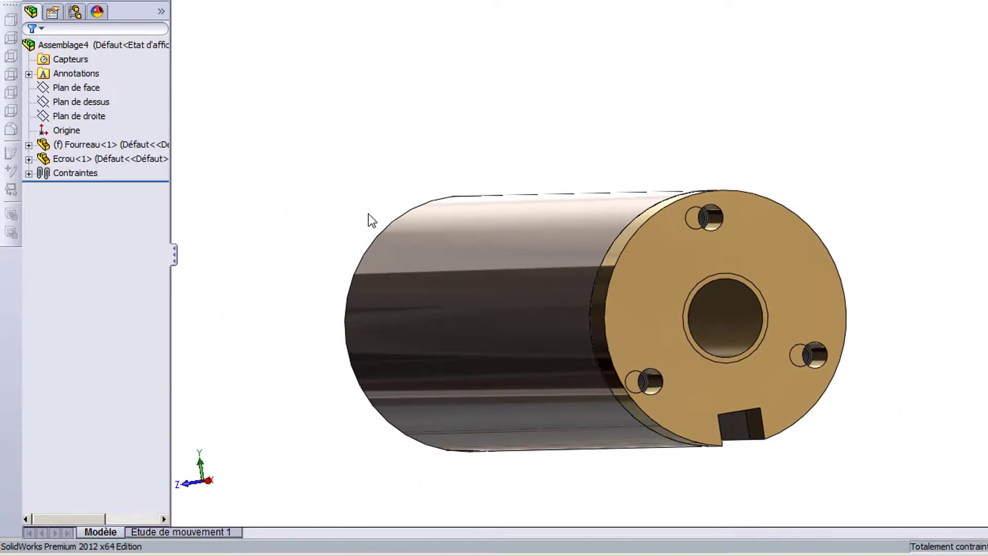
scroll(327, 266, up, 2)
middle_drag(498, 442, 523, 479)
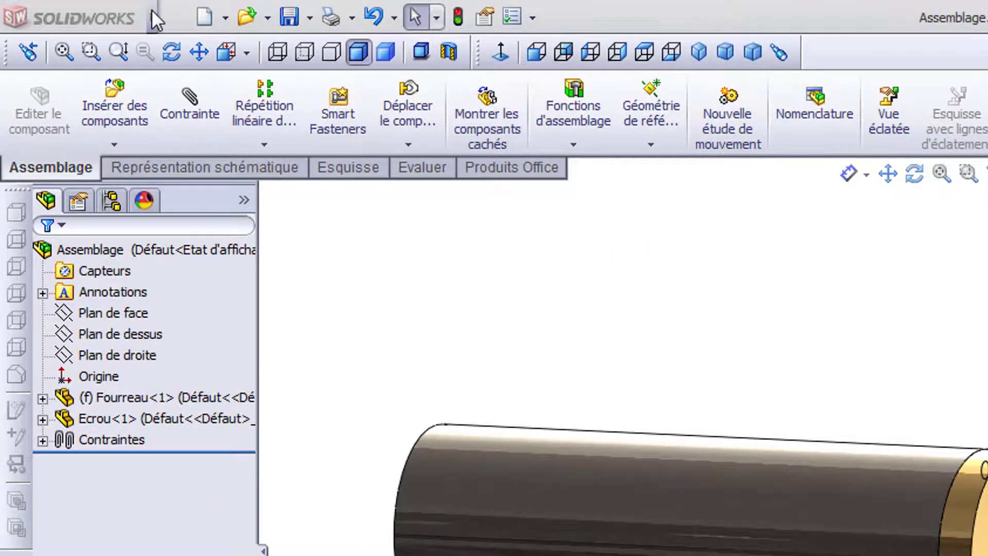
mouse_move(152, 9)
click(435, 17)
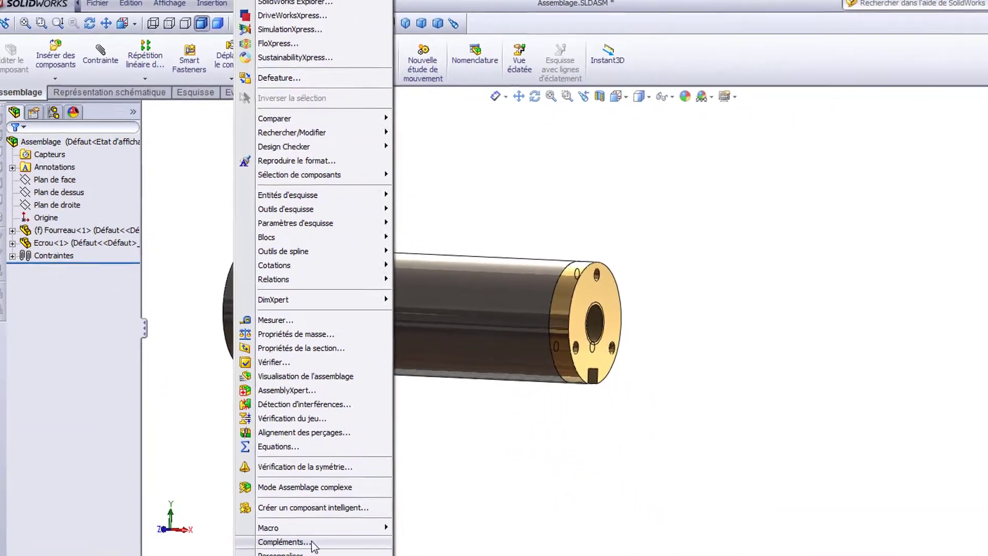
click(312, 542)
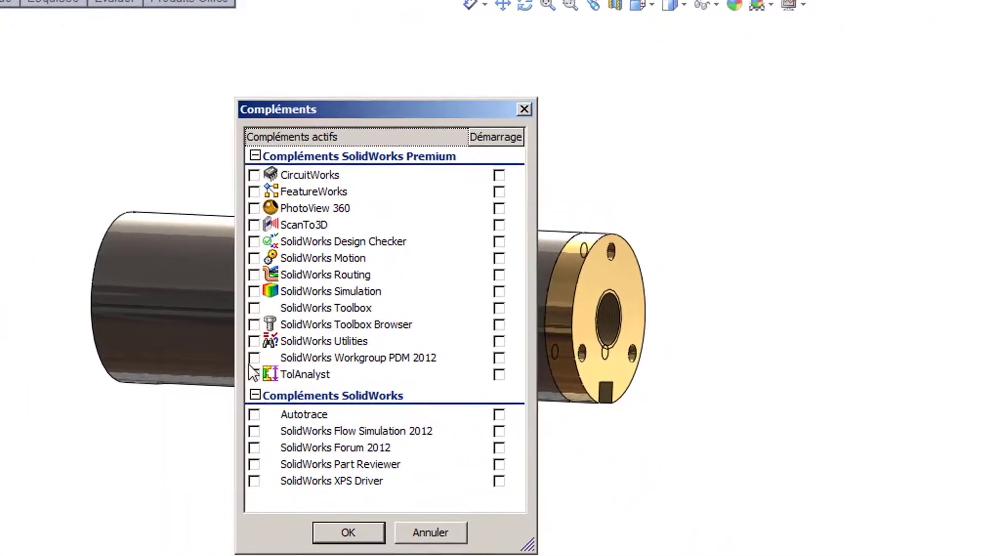
click(253, 309)
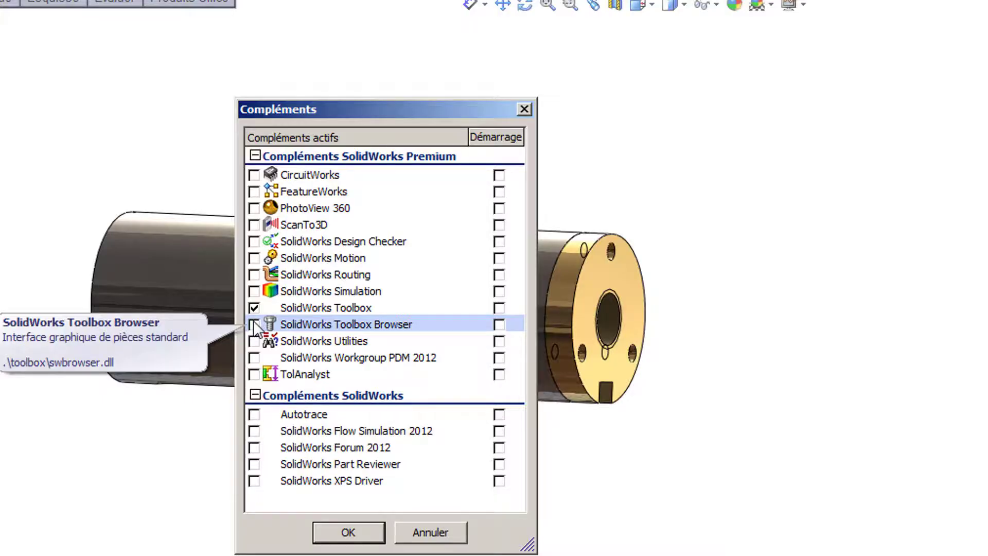
click(254, 324)
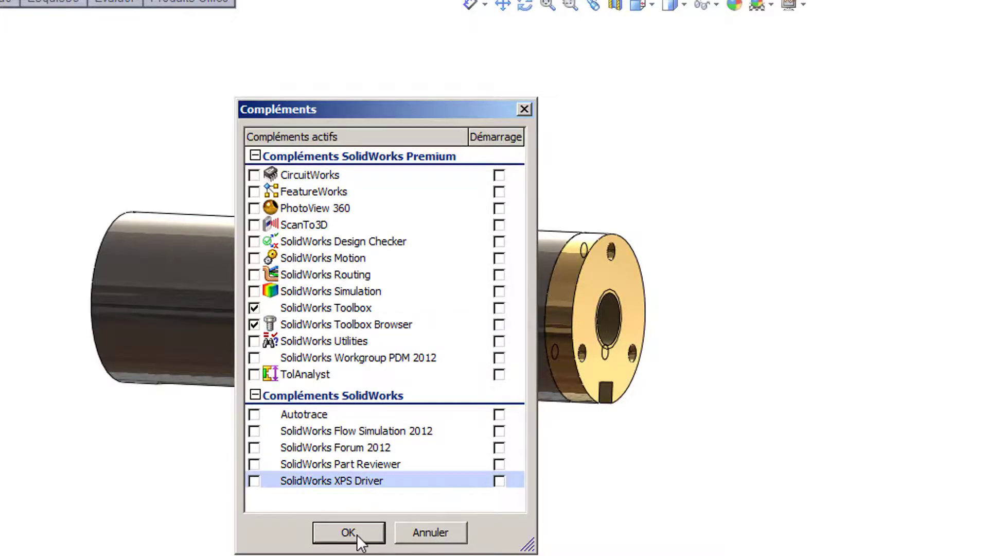
click(437, 531)
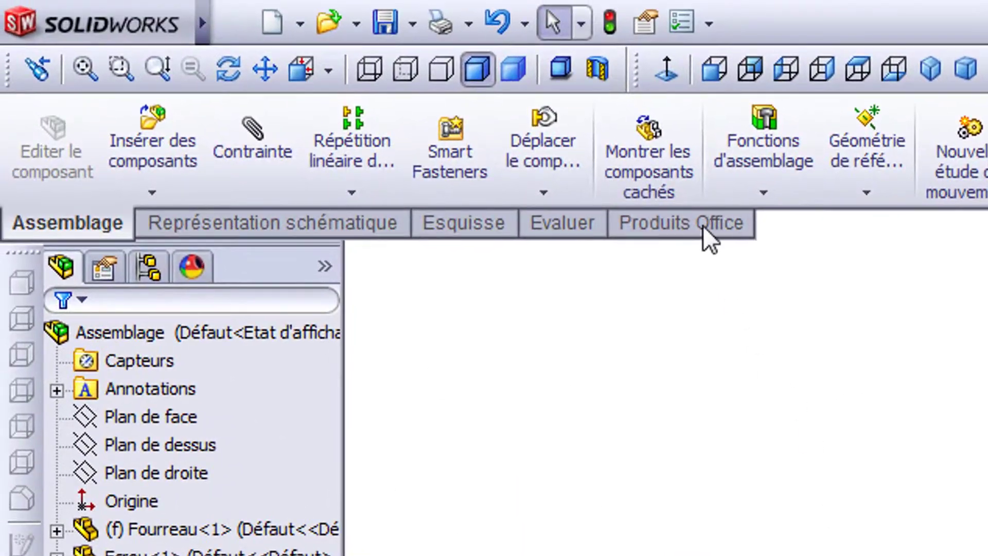
Step: Load the SolidWorks Toolbox add-in and open its Iso > Vis > Vis hexagonales category in the design library
click(647, 205)
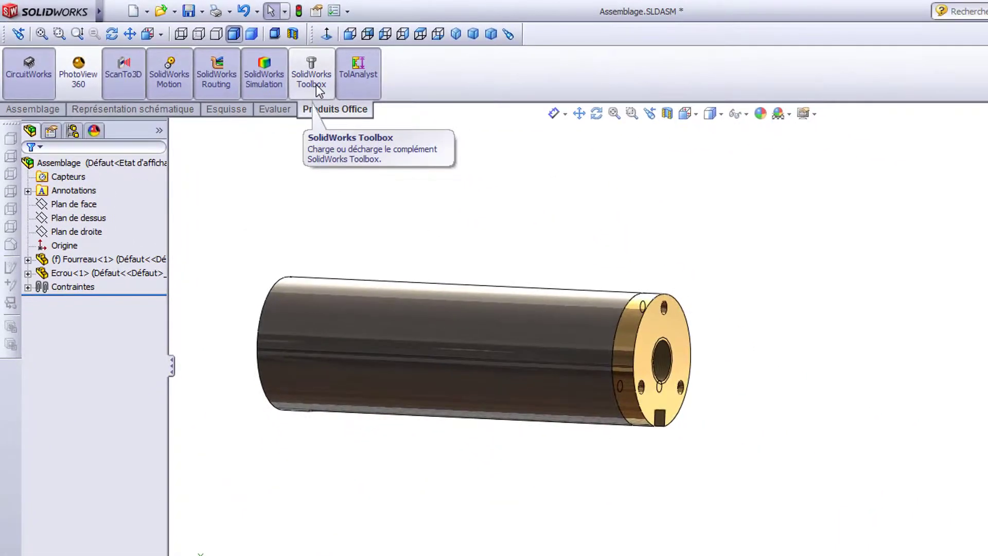
click(317, 89)
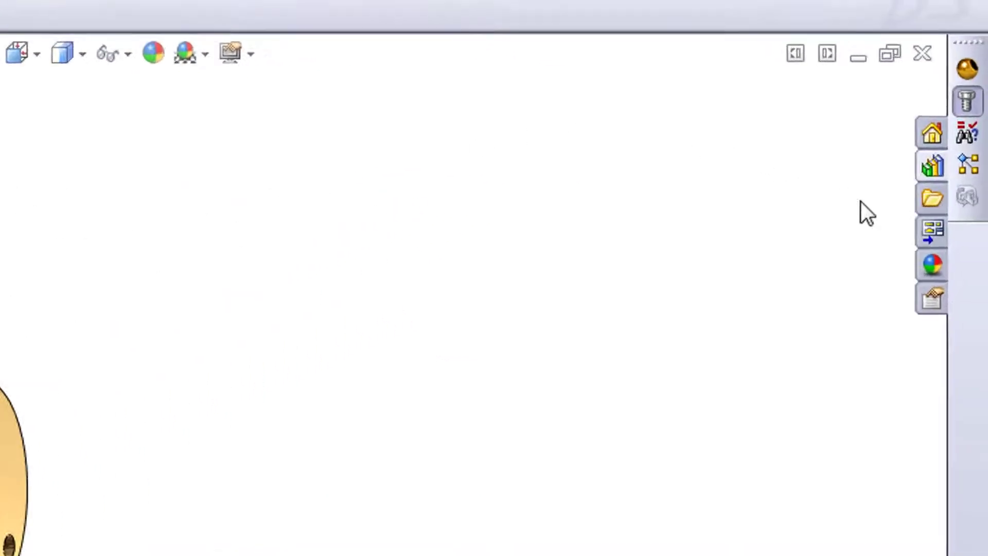
click(926, 220)
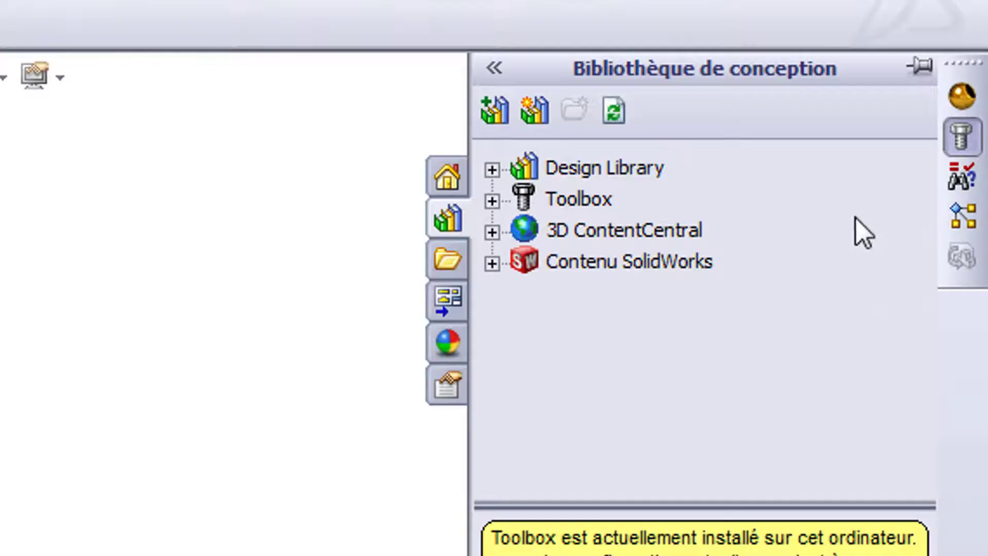
click(492, 200)
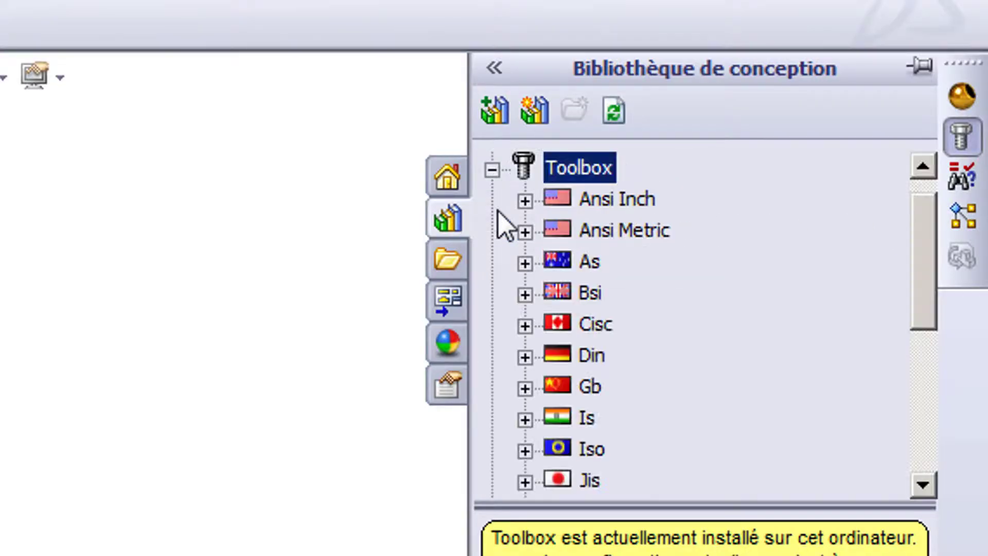
click(524, 452)
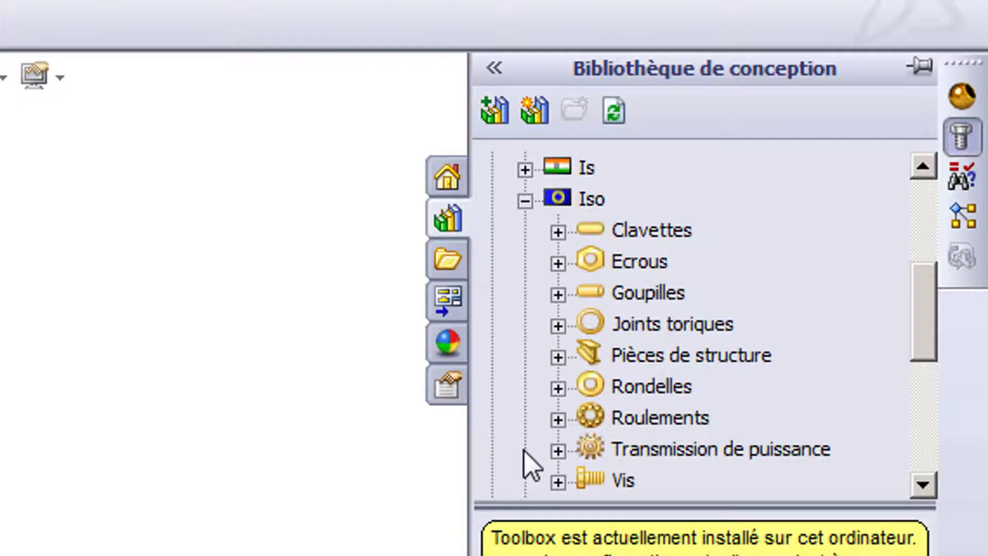
click(558, 481)
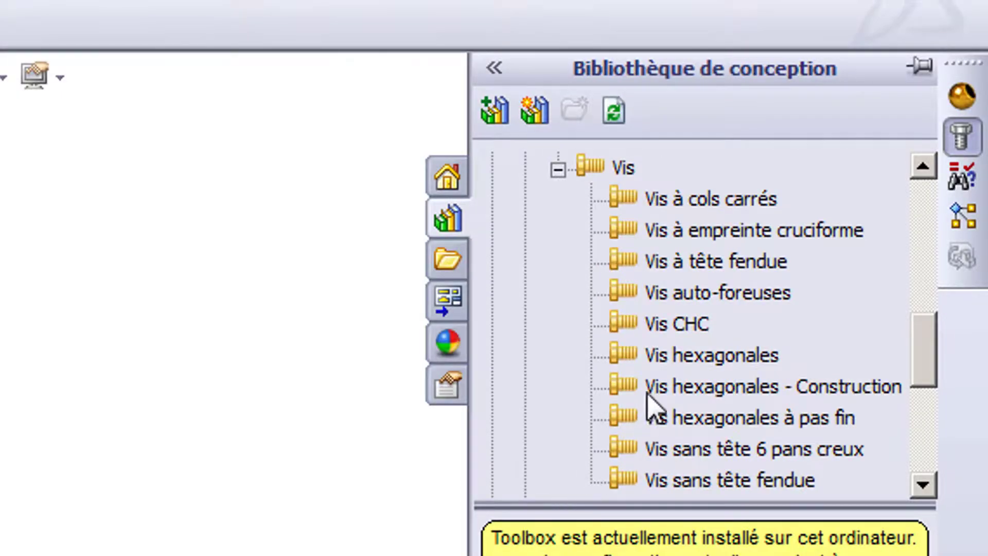
click(671, 355)
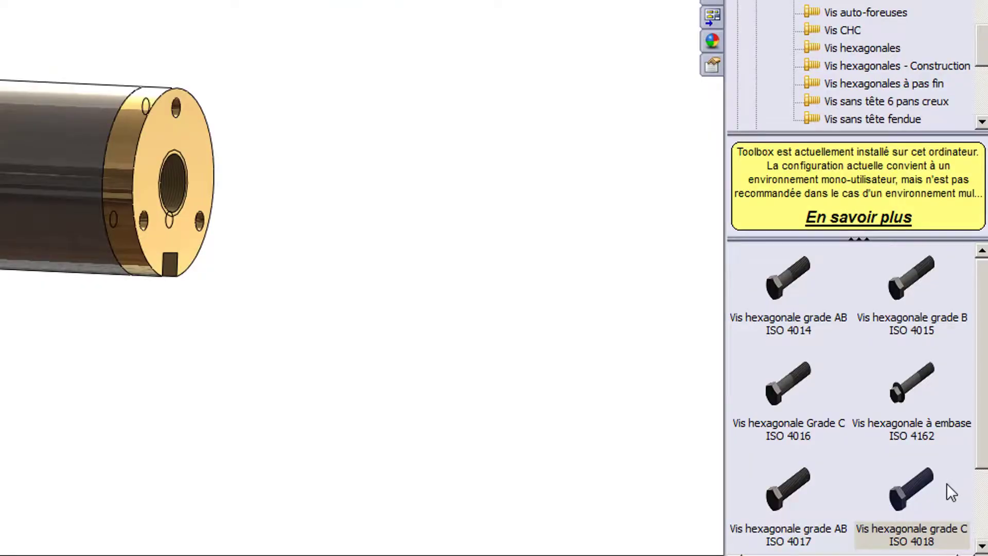
Step: Insert an ISO 4018 grade C hexagon screw in front of the Ecrou, with size M6 and length 20
drag(922, 486, 440, 239)
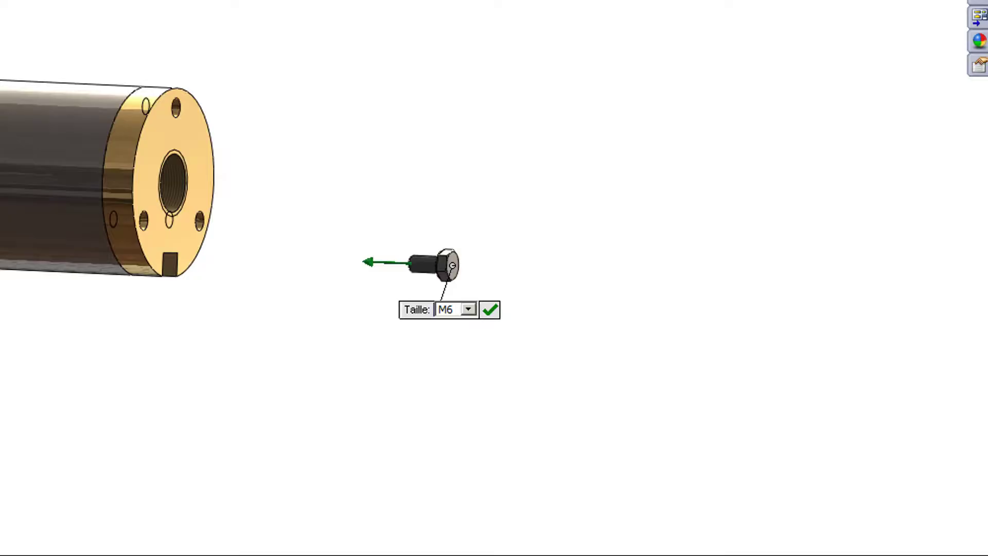
click(81, 268)
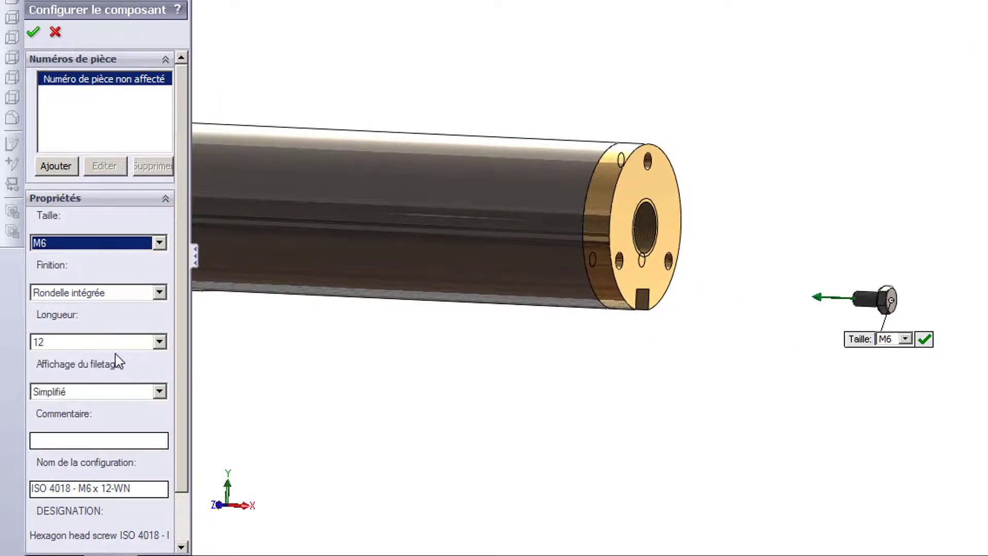
click(161, 342)
click(105, 383)
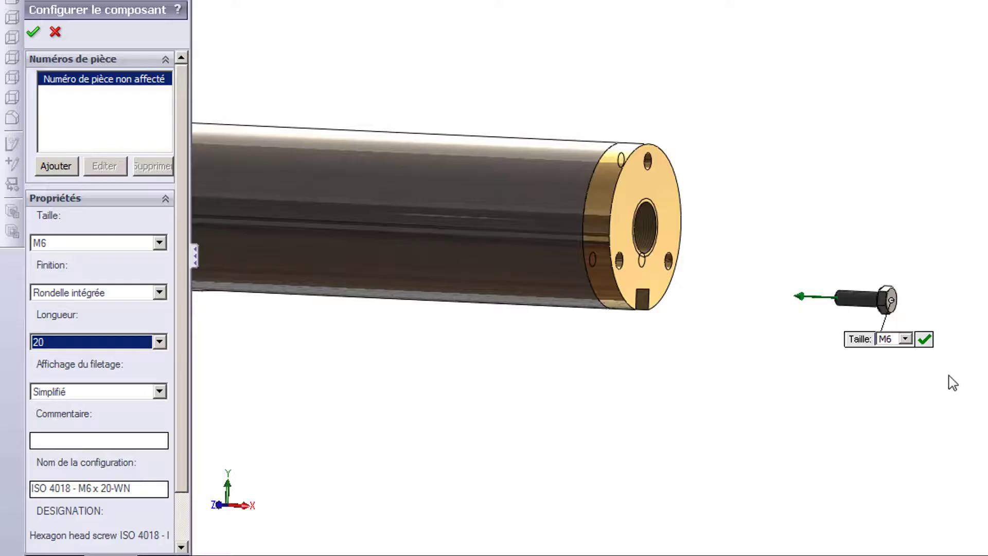
Step: Try the Sans rondelle finish on the hexagon screw and switch it back to Rondelle intégrée
scroll(926, 376, down, 3)
scroll(754, 287, down, 3)
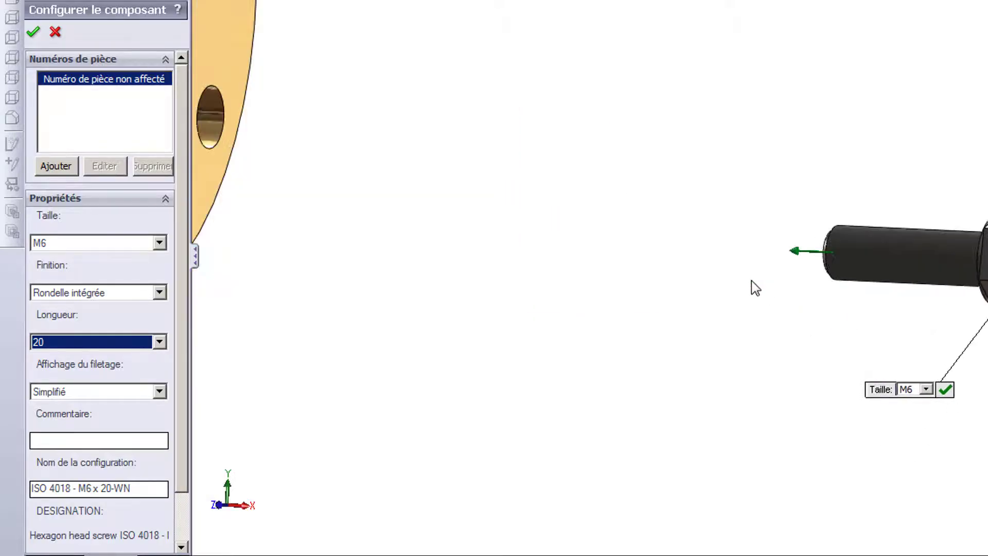
click(160, 294)
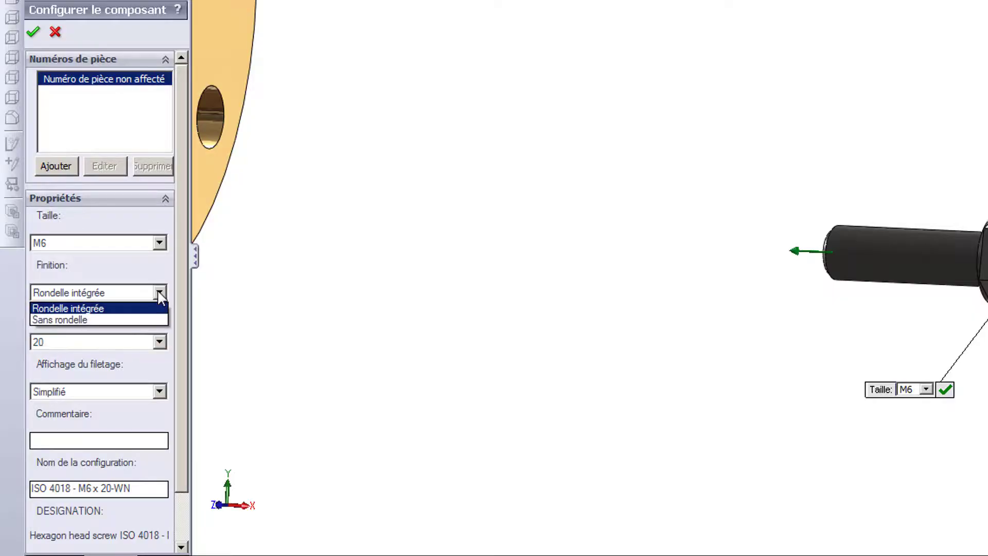
click(101, 319)
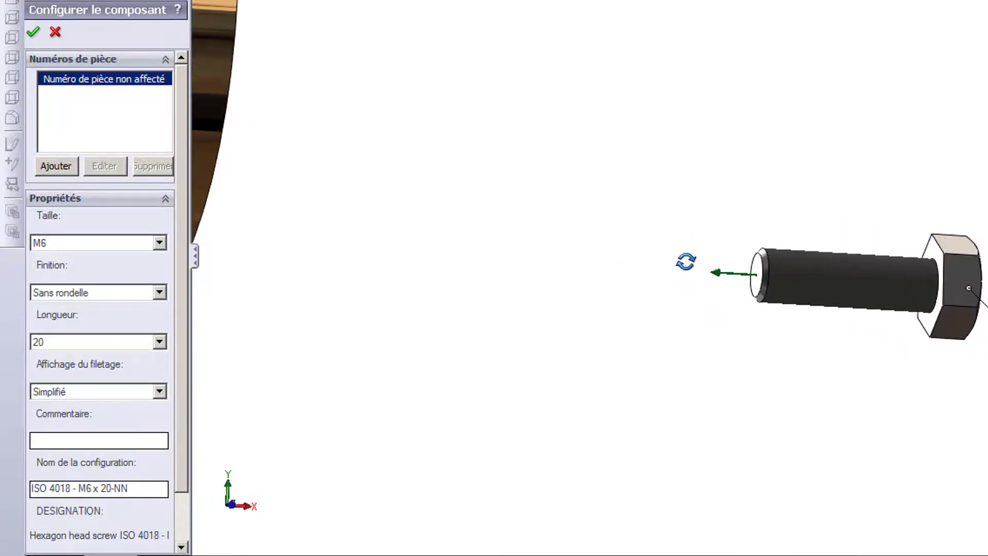
click(160, 291)
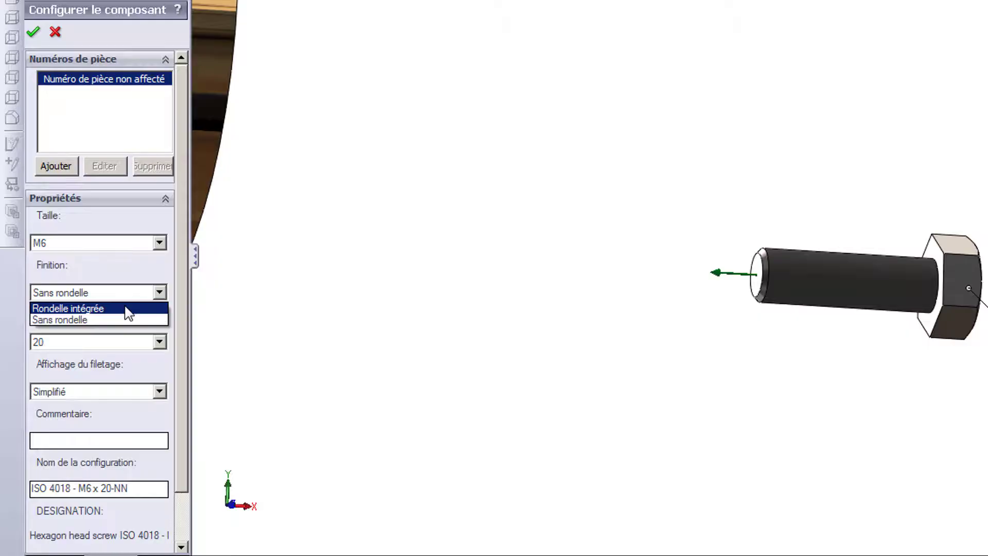
click(128, 308)
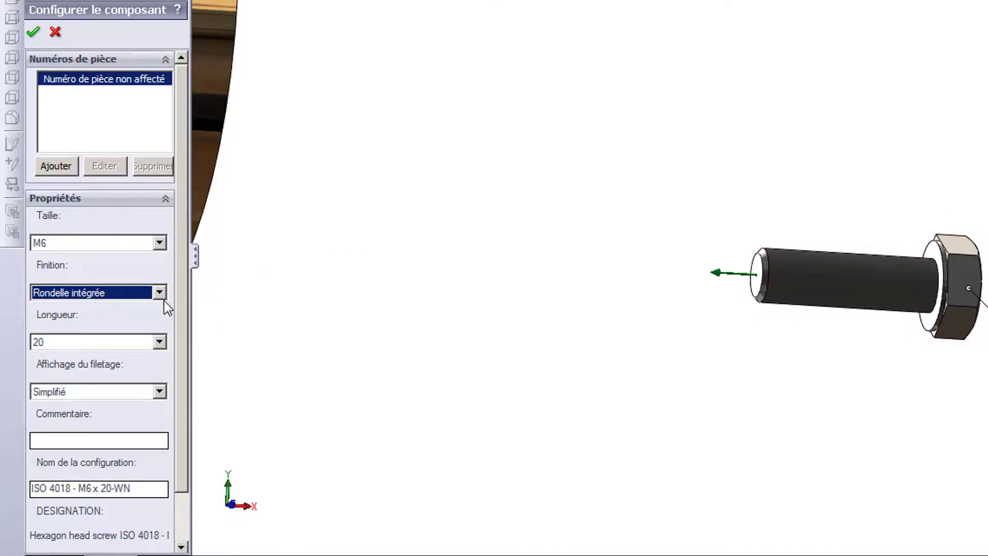
Step: Try the Schématique thread display on the M6 screw, set it to Représentation instead, and accept the configuration
click(159, 392)
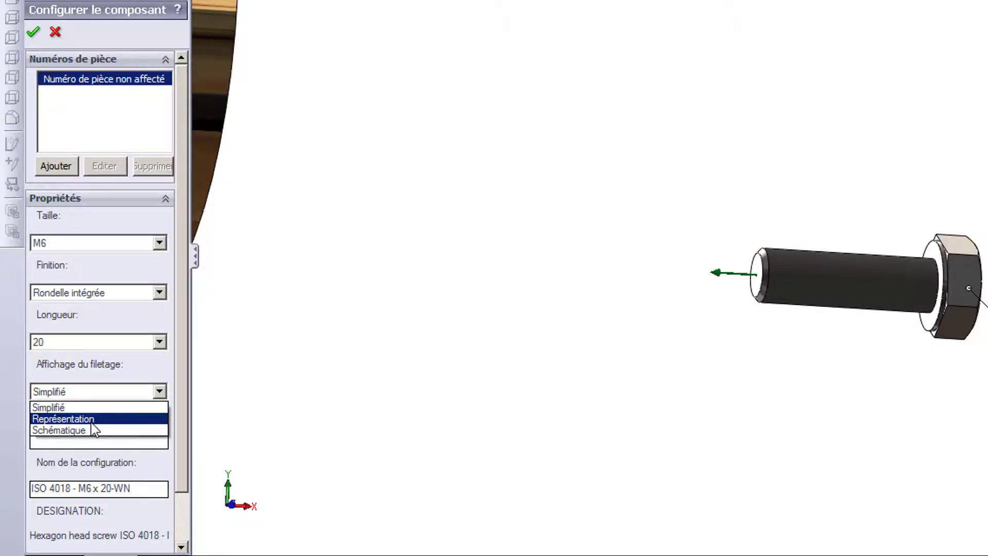
click(96, 430)
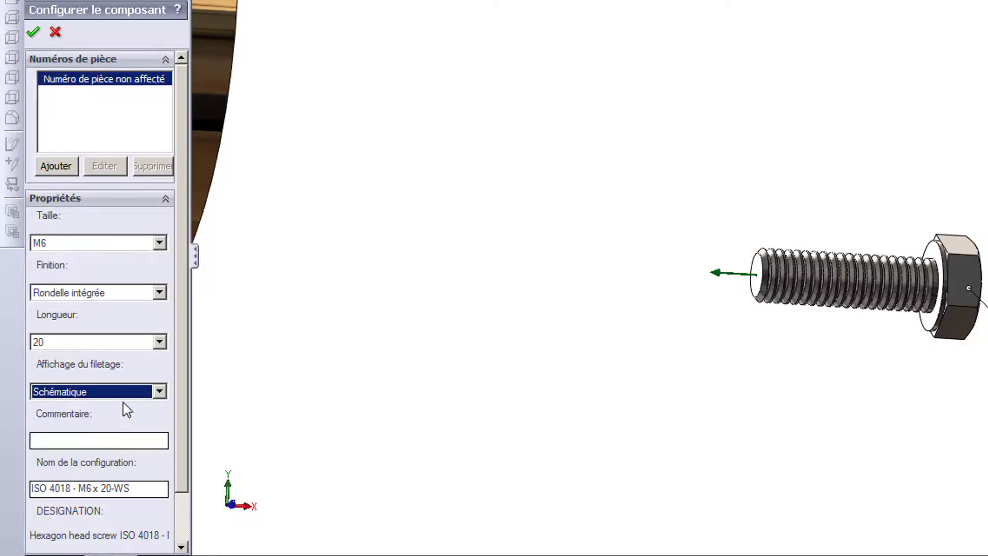
click(160, 392)
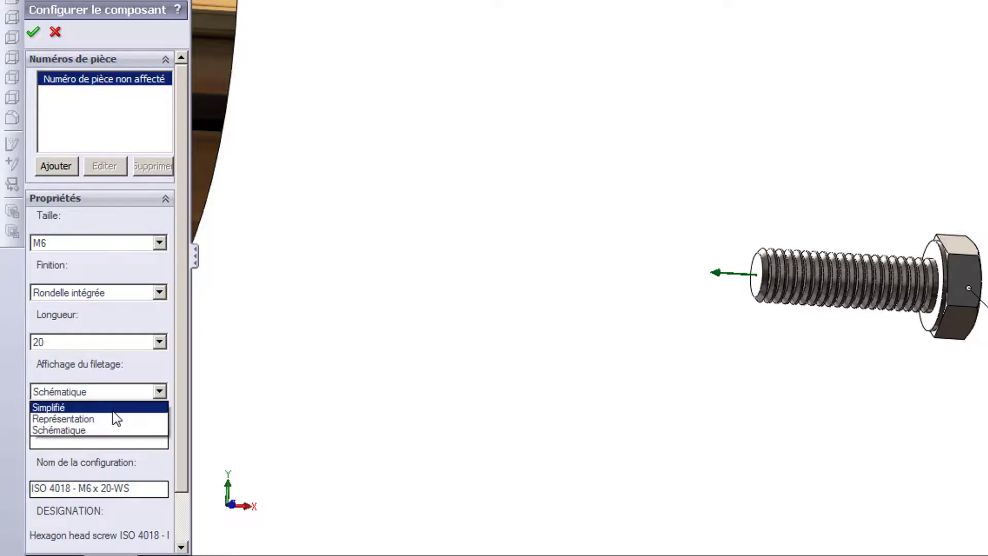
click(102, 419)
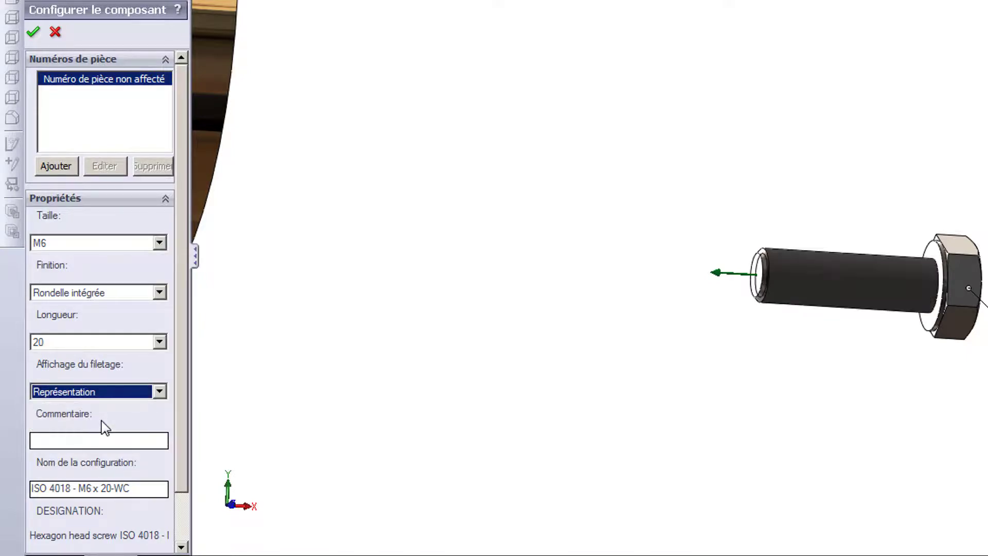
scroll(823, 329, down, 2)
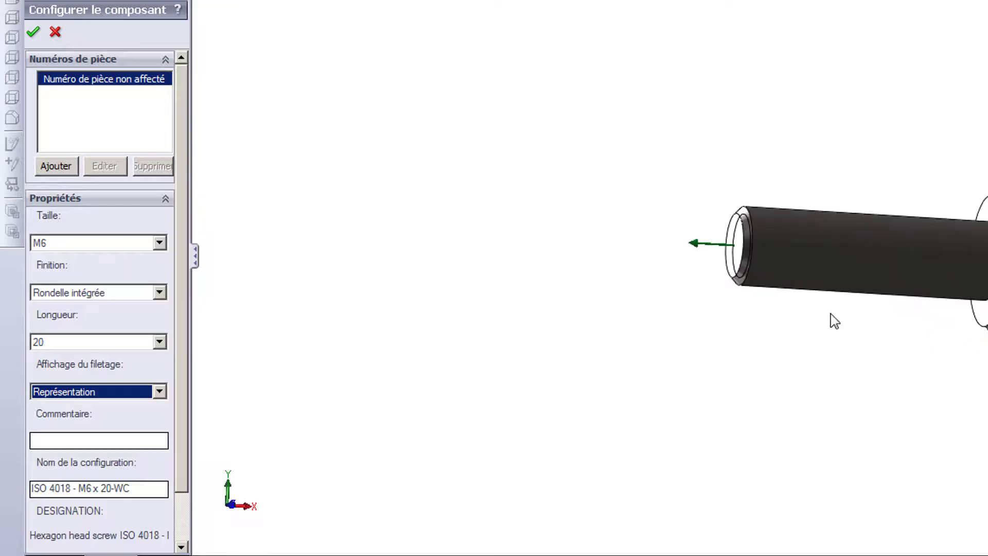
scroll(834, 320, down, 1)
middle_drag(674, 372, 617, 370)
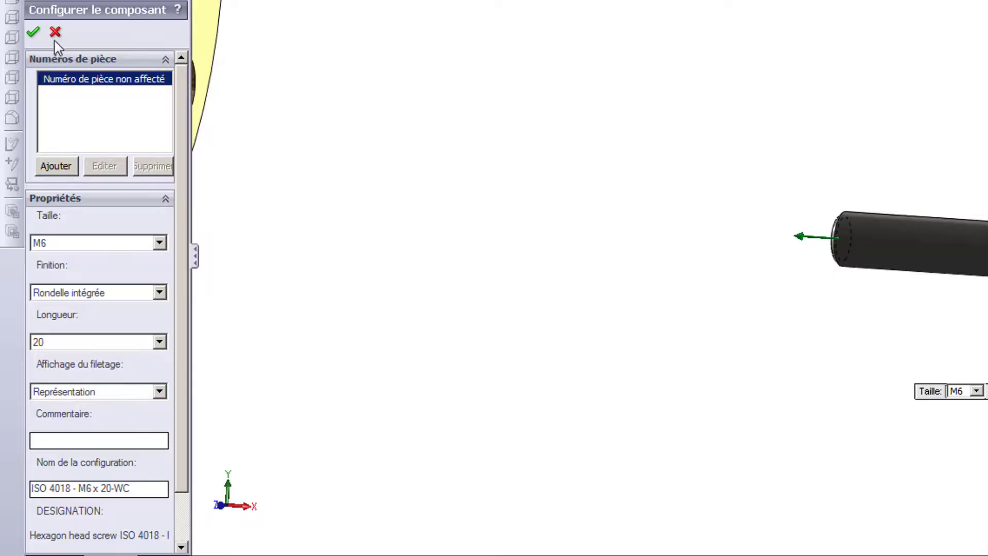
click(34, 34)
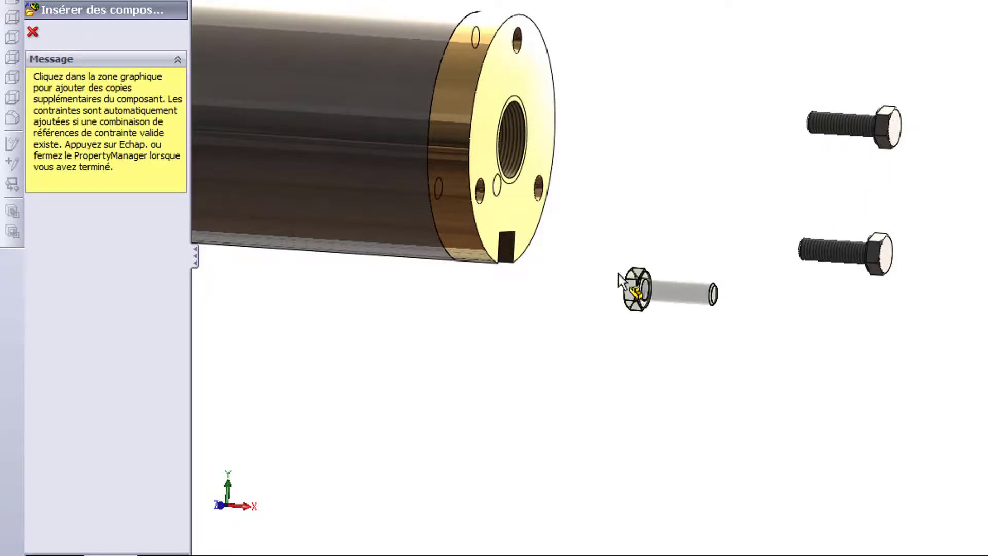
Step: Place additional copies of the configured hexagon screw in front of the Ecrou and finish inserting
click(466, 188)
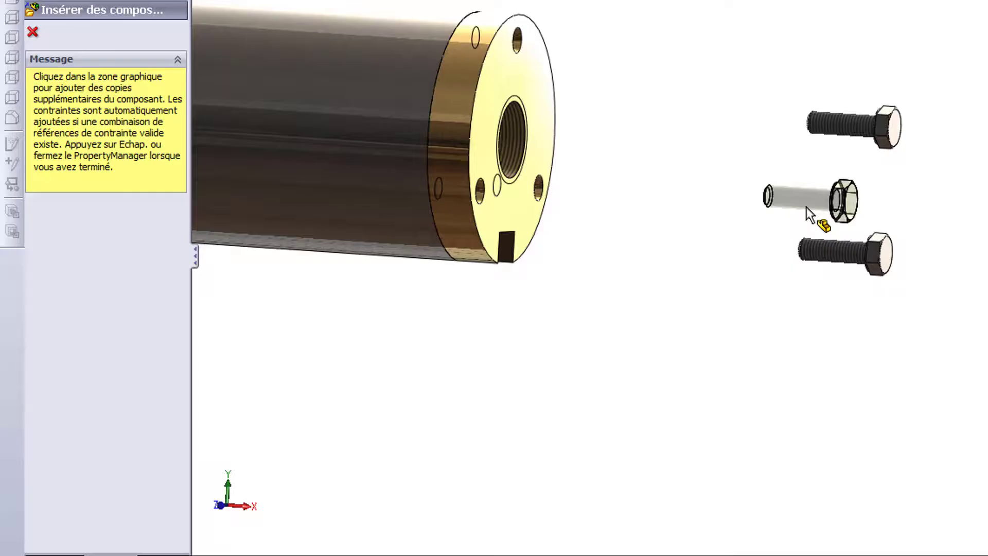
click(807, 207)
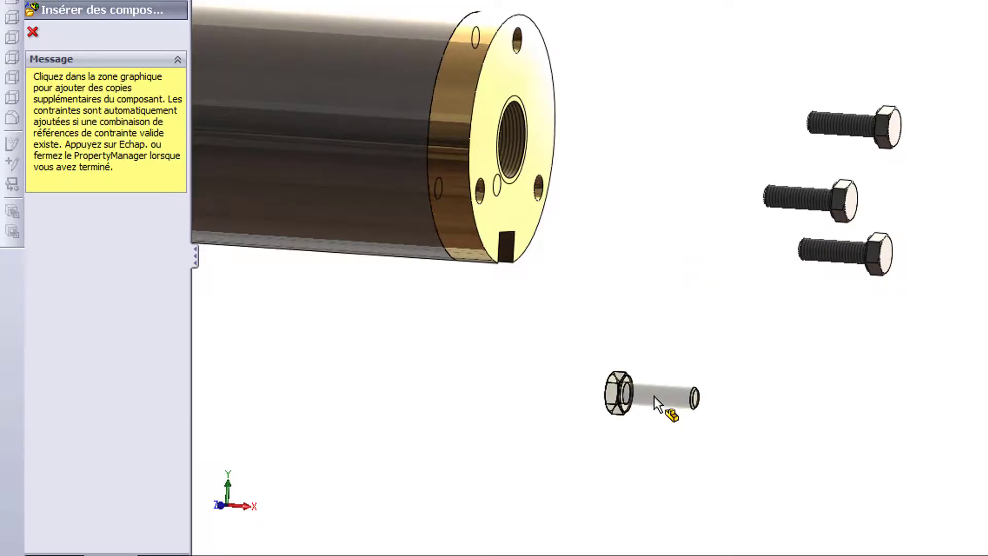
key(Escape)
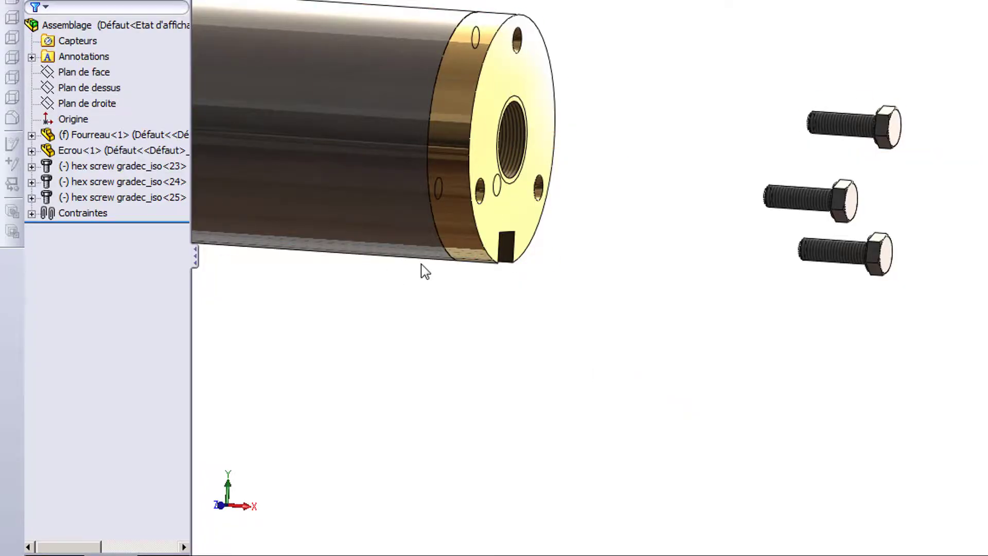
Step: Add a concentric mate between the uppermost screw's threaded shank and the upper through hole of the Ecrou
scroll(444, 4, up, 2)
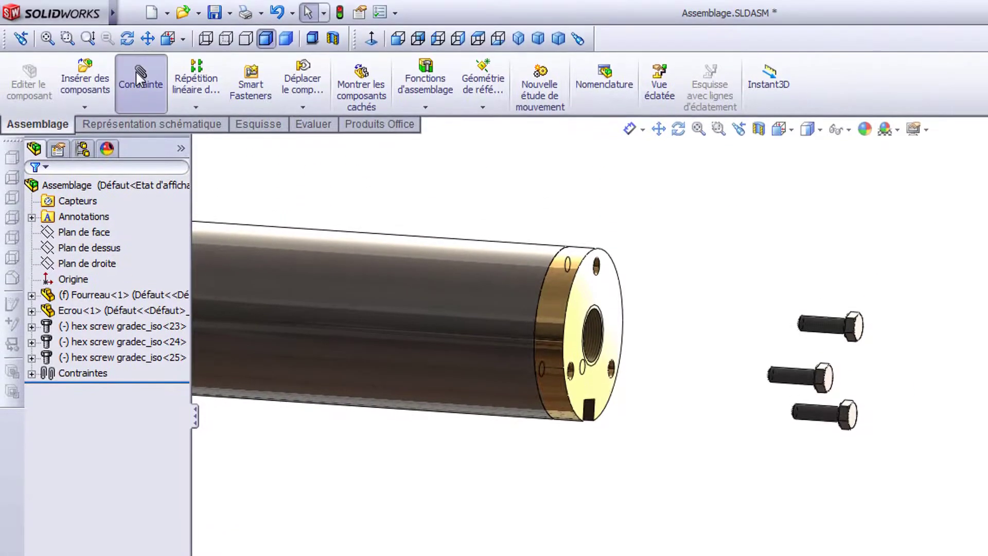
click(139, 75)
scroll(798, 311, down, 1)
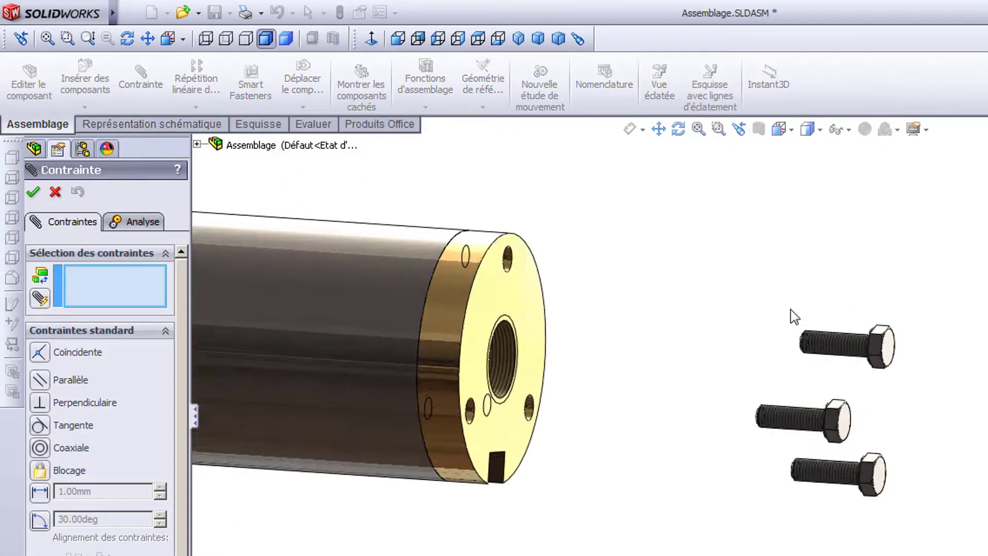
scroll(465, 314, down, 2)
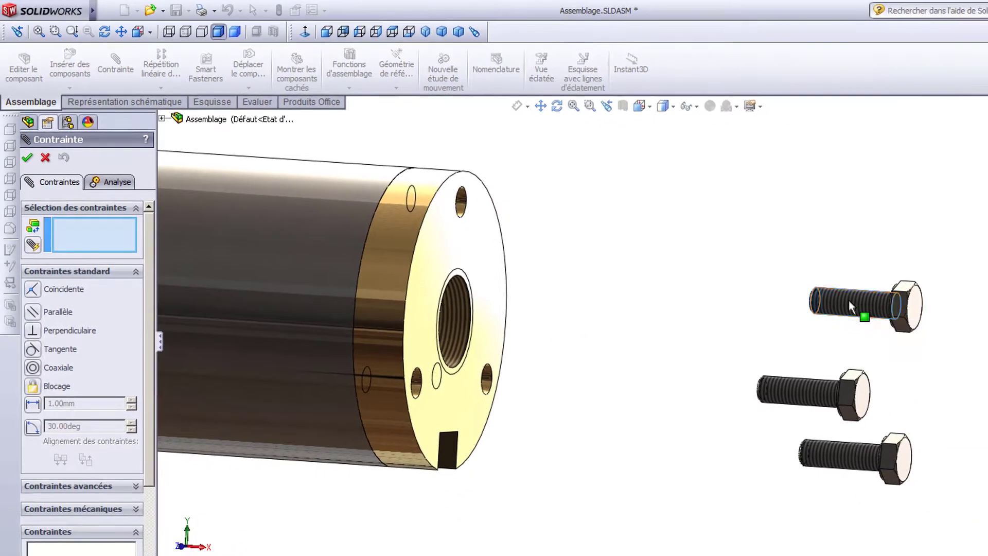
click(848, 301)
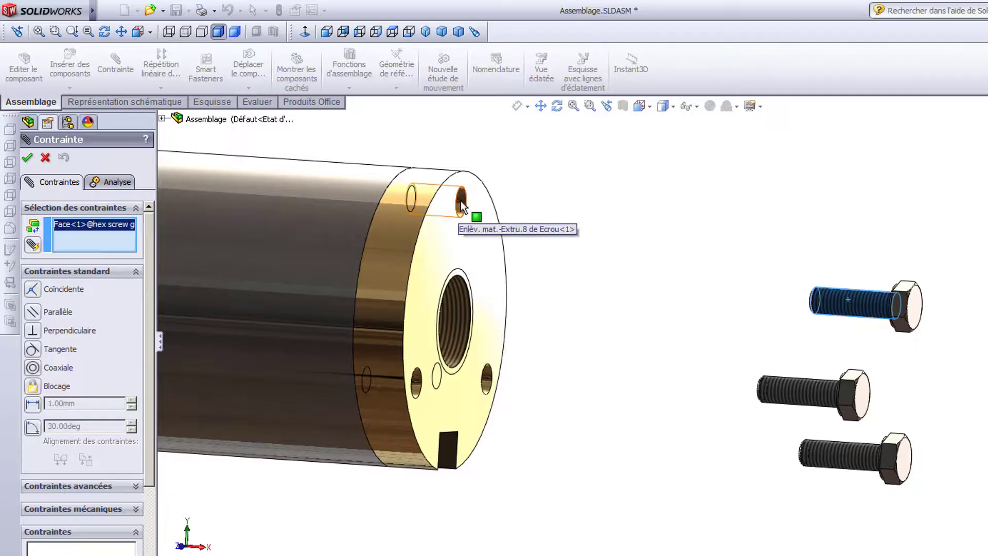
scroll(461, 202, down, 3)
click(509, 235)
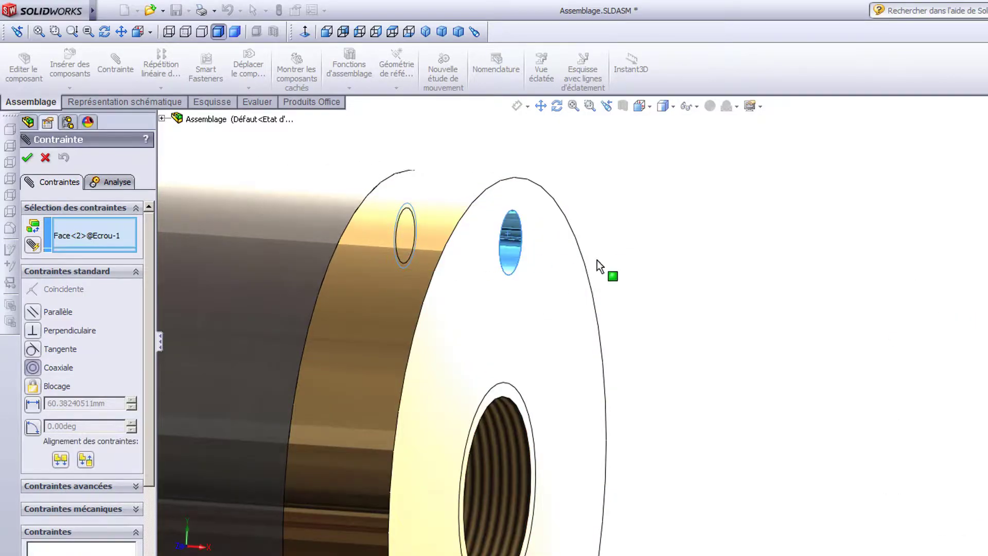
scroll(654, 301, up, 5)
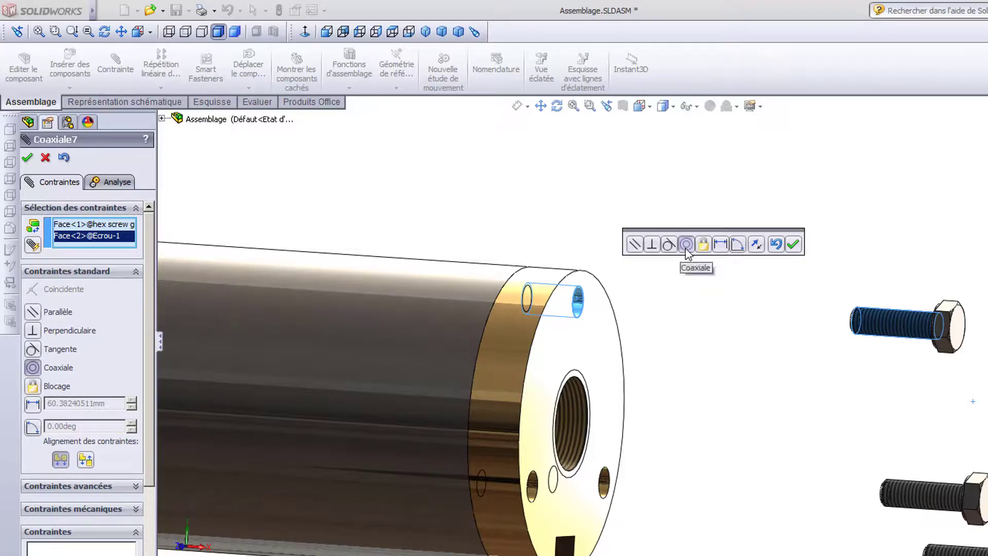
click(793, 244)
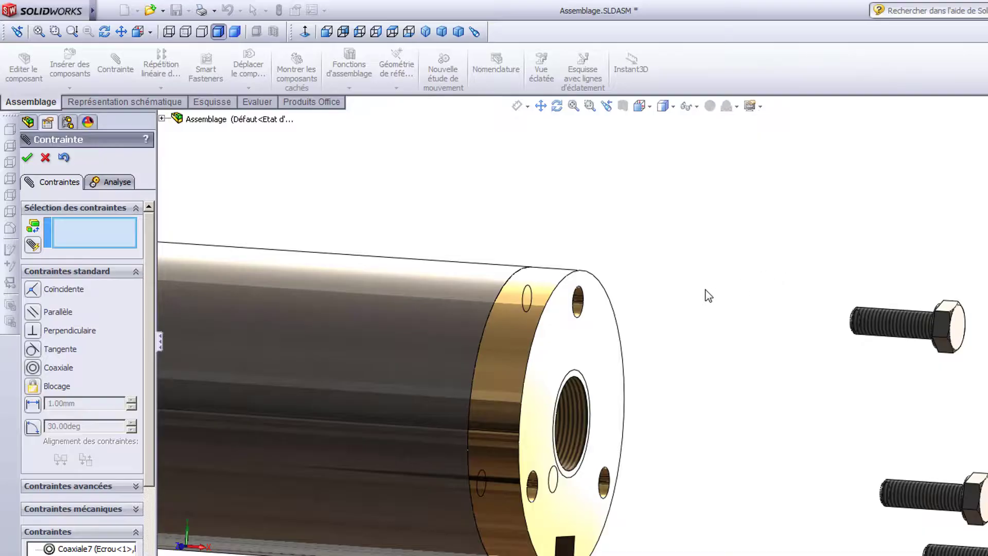
Step: Add a coincident mate between the Ecrou's outer end face and the underside of the uppermost screw's head
mouse_move(689, 291)
middle_down()
mouse_move(739, 295)
mouse_move(687, 301)
middle_up()
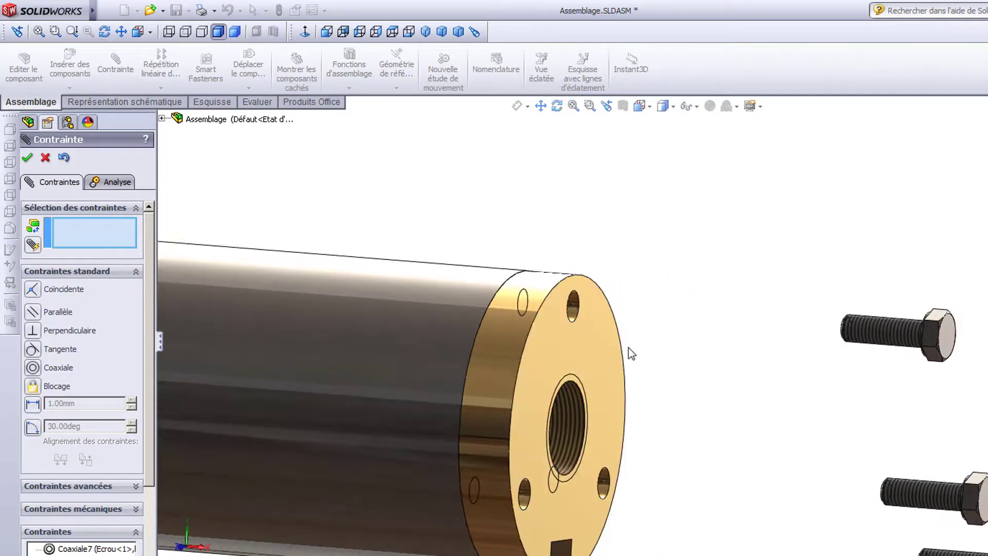
click(597, 339)
middle_drag(635, 350, 737, 308)
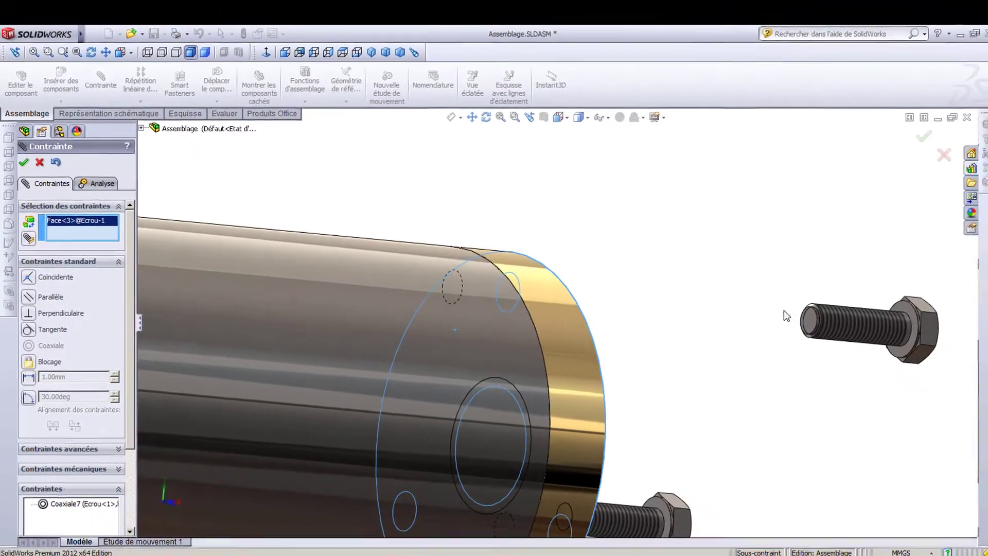
scroll(790, 311, down, 2)
click(928, 309)
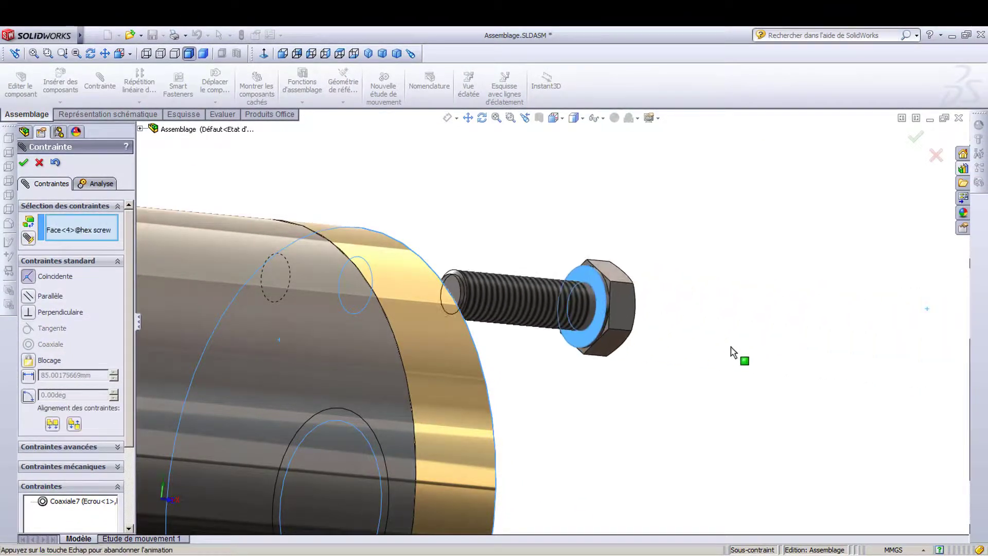
middle_drag(741, 347, 654, 358)
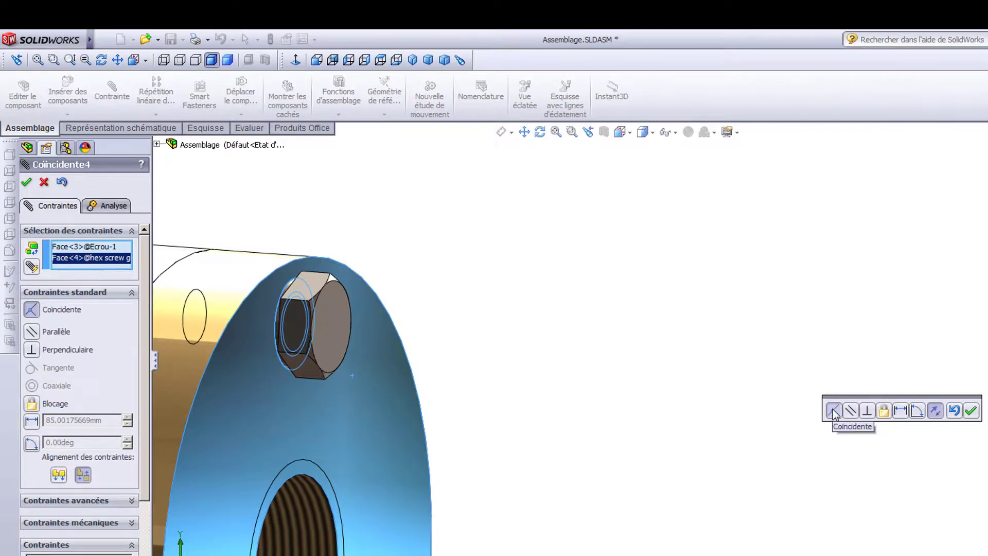
click(971, 410)
scroll(659, 434, up, 5)
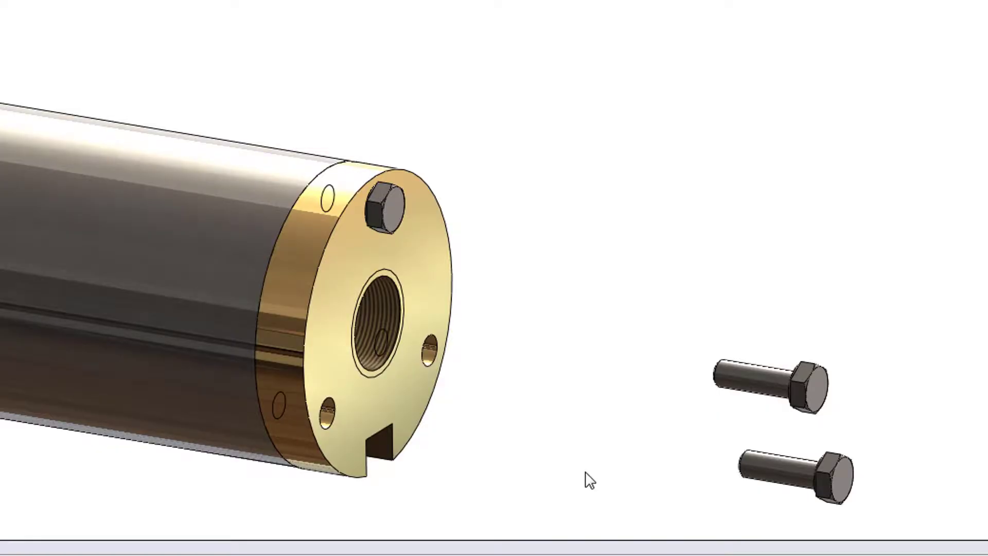
Step: Delete the two loose hexagon screws in front of the Ecrou, keeping the one mounted in the upper hole
scroll(590, 480, down, 2)
middle_drag(589, 479, 563, 430)
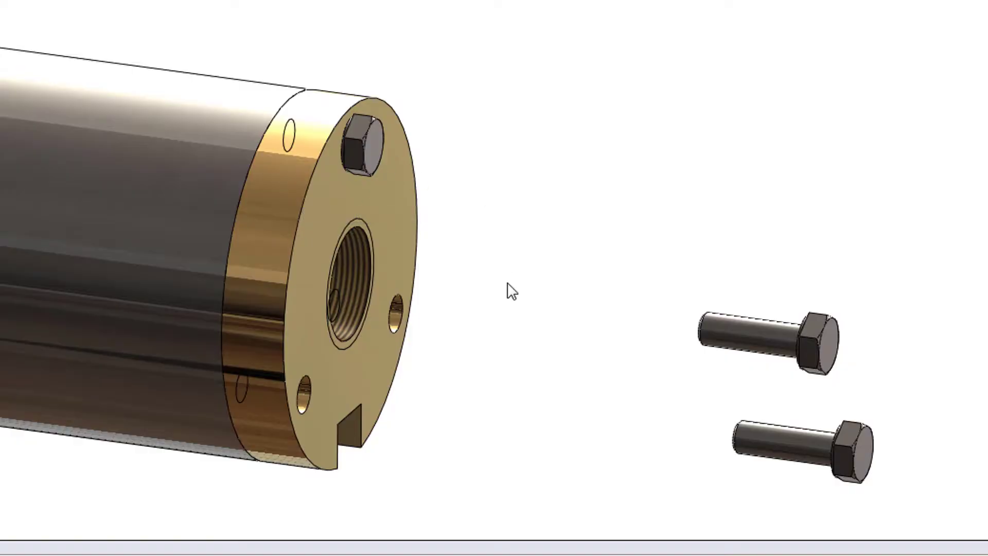
drag(951, 504, 677, 260)
key(Delete)
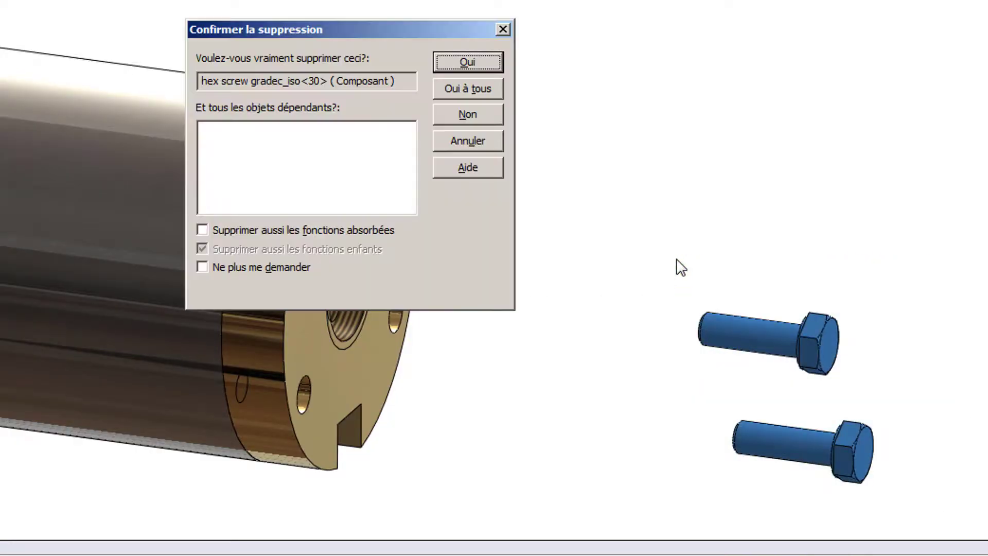
click(494, 61)
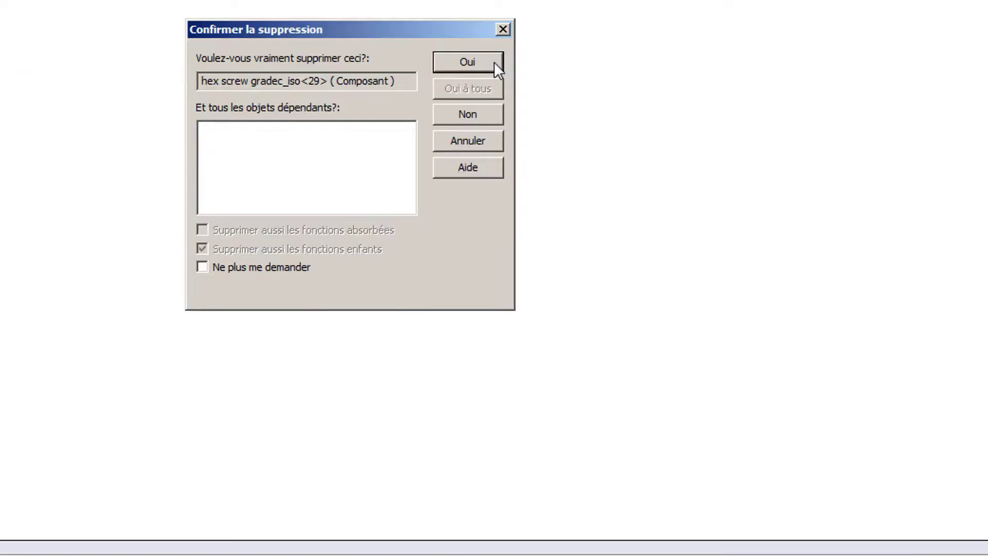
click(494, 62)
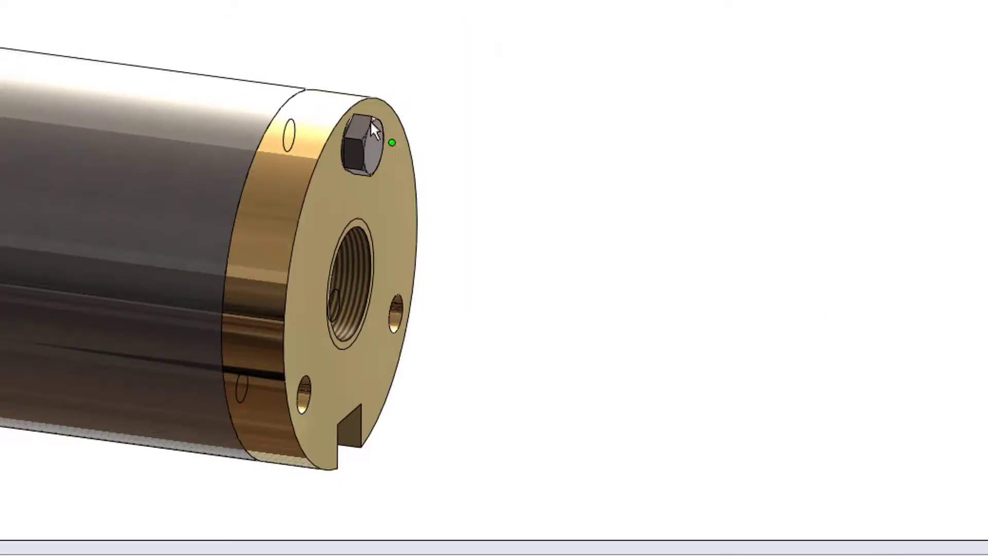
Step: Create a circular component pattern of the mounted screw about the Fourreau's cylindrical face, with three equally spaced instances over 360°
click(376, 139)
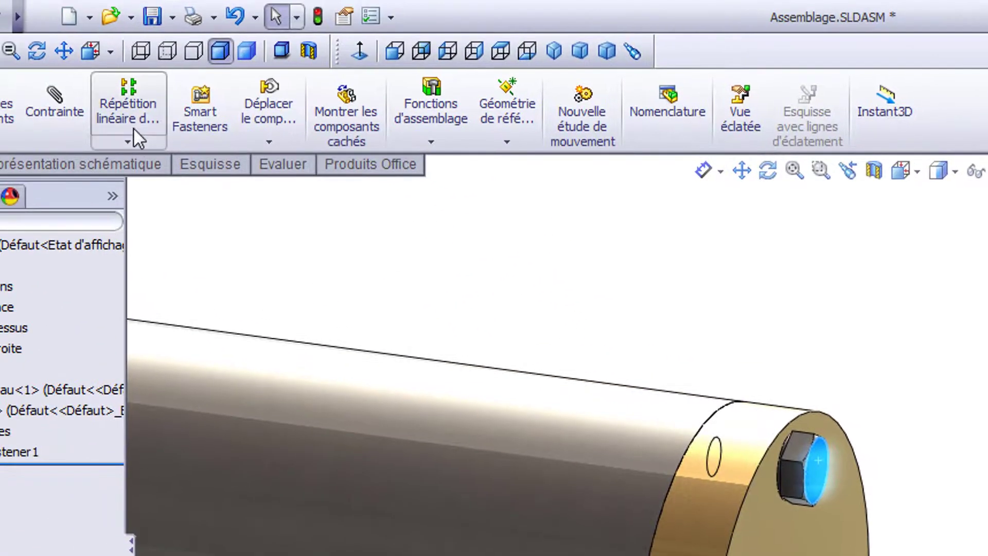
click(135, 137)
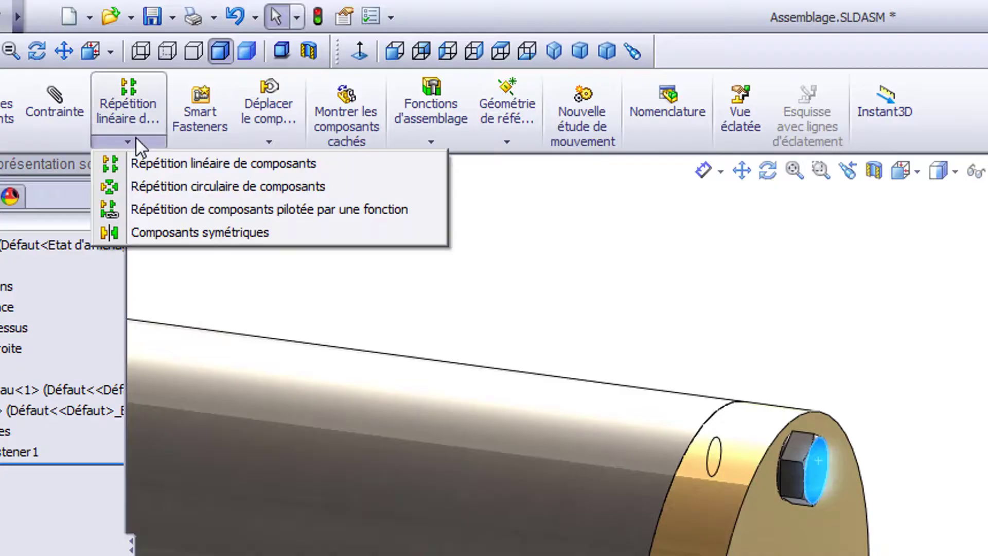
click(153, 186)
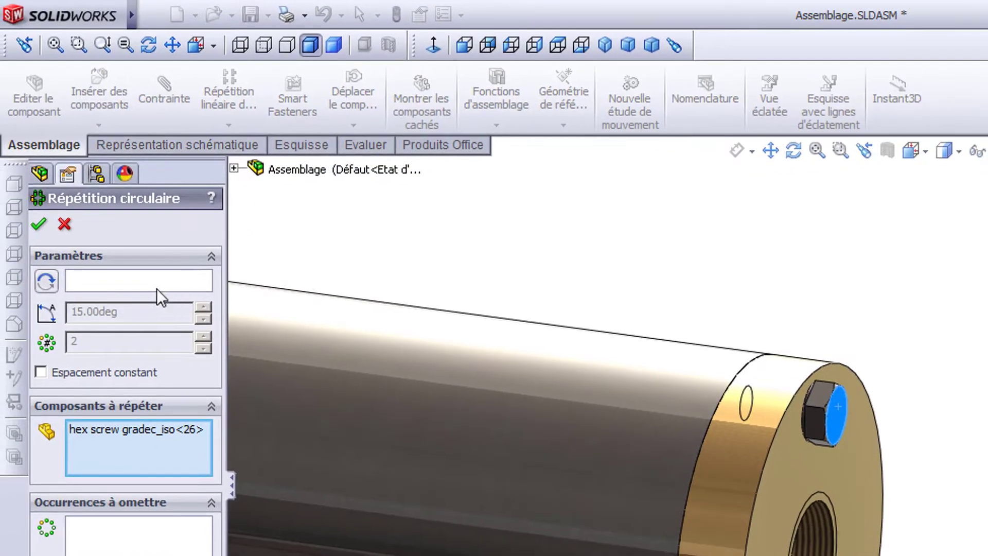
click(95, 286)
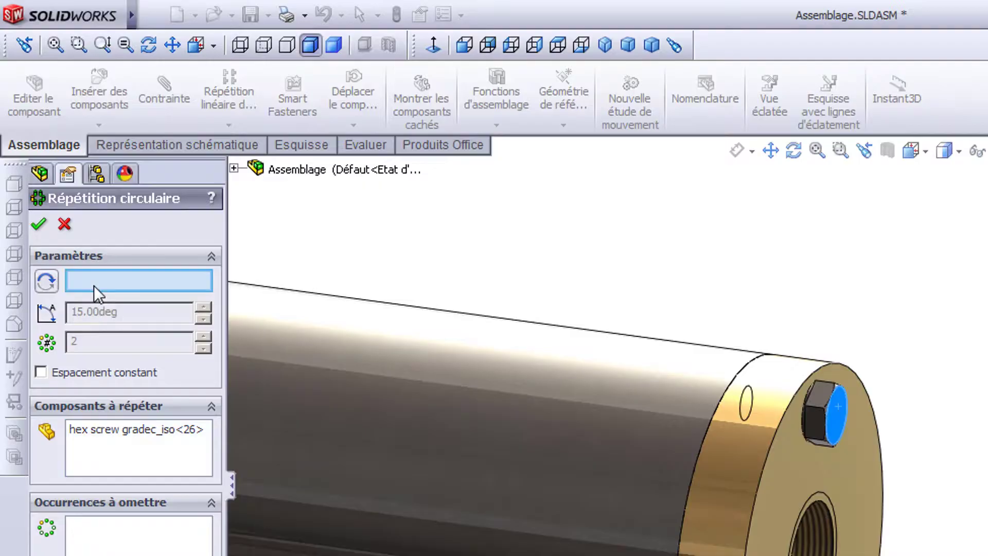
click(446, 422)
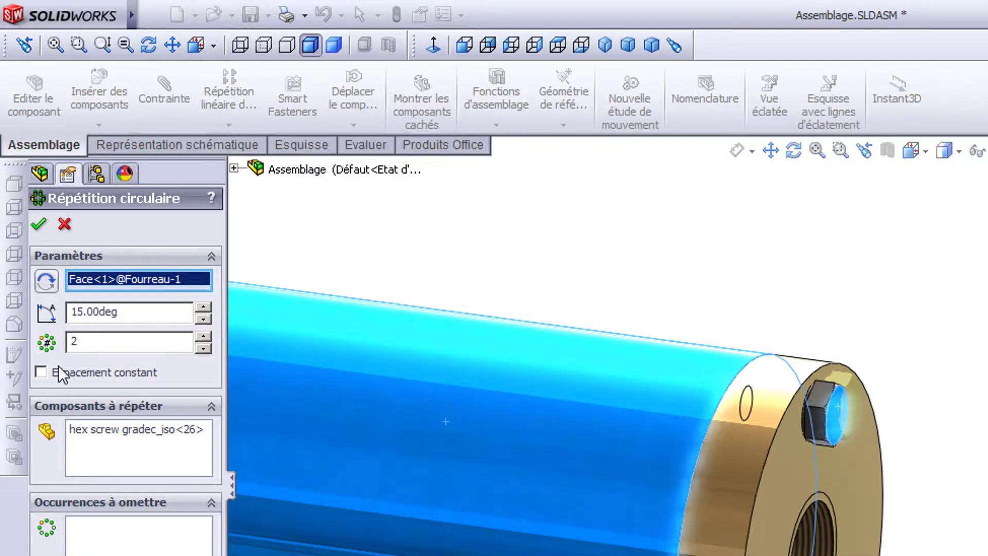
click(41, 372)
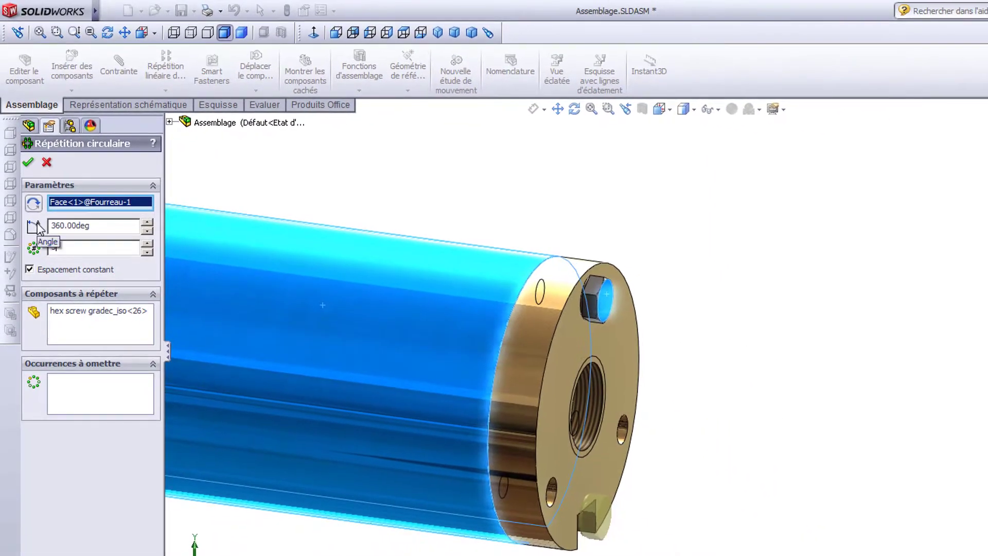
click(28, 162)
click(892, 343)
mouse_move(865, 424)
middle_down()
mouse_move(802, 415)
mouse_move(806, 435)
mouse_move(822, 414)
mouse_move(854, 431)
middle_up()
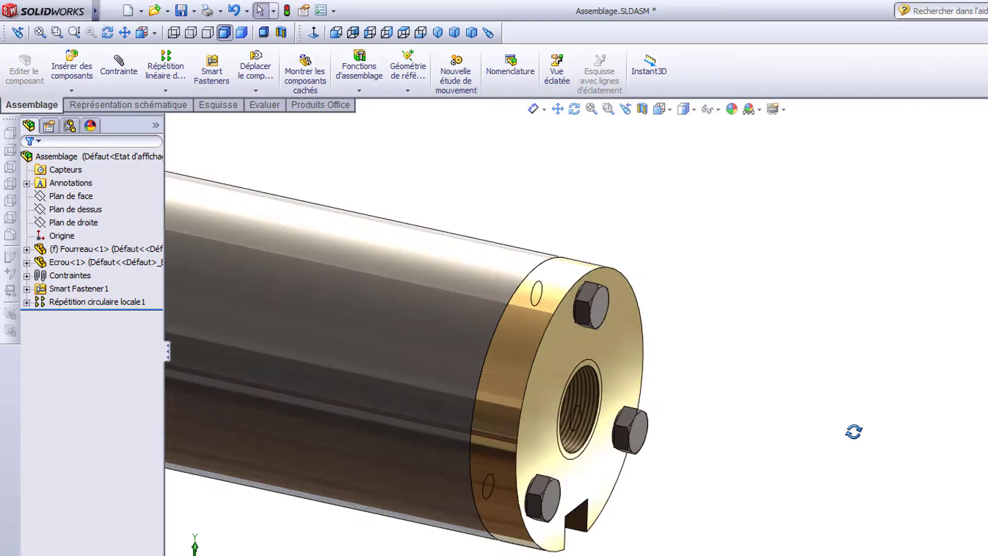
Step: Delete the three mounted hexagon screws from the Ecrou together with their dependent circular pattern and mates
click(638, 441)
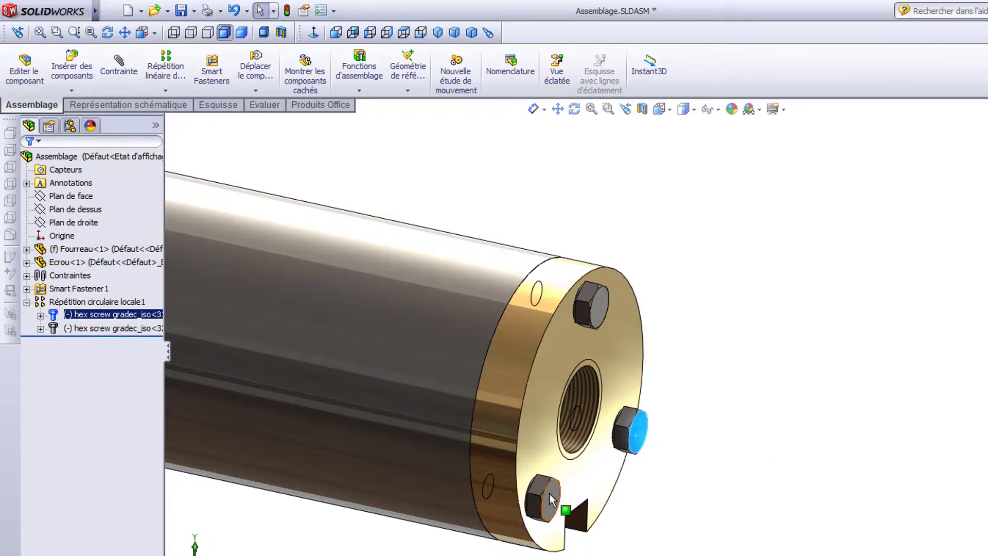
ctrl+click(551, 500)
ctrl+click(600, 307)
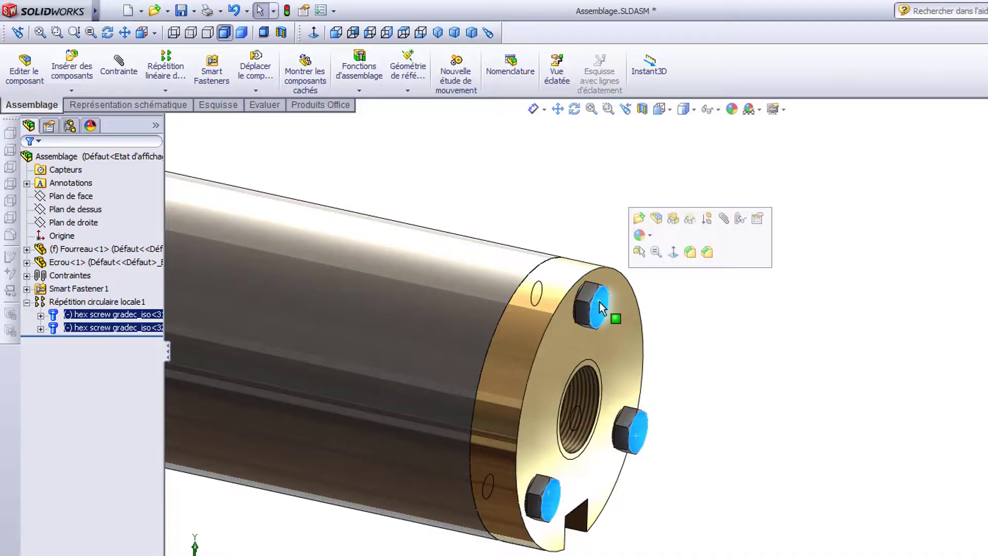
key(Delete)
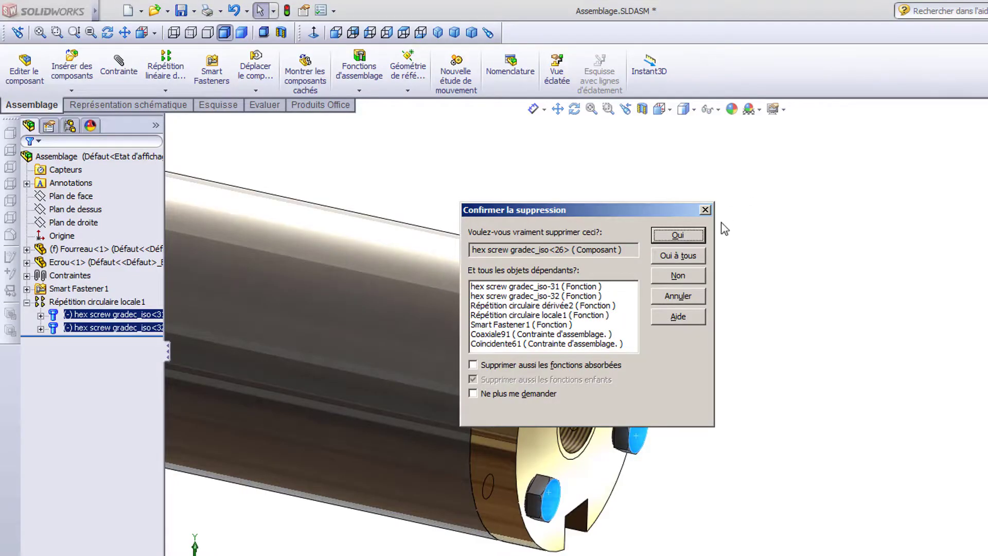
click(668, 236)
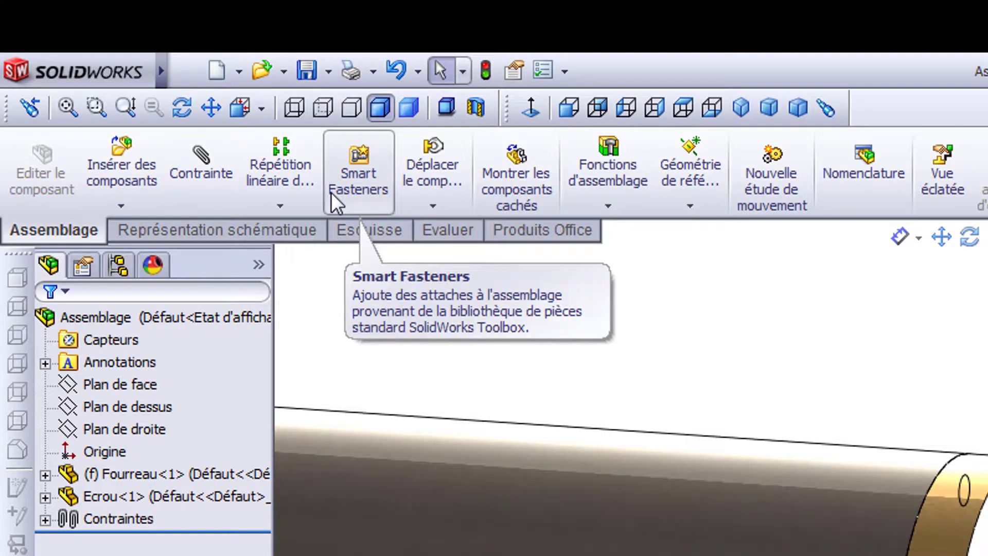
Step: Use Smart Fasteners to populate all the assembly's holes with Toolbox screws
click(331, 193)
click(248, 221)
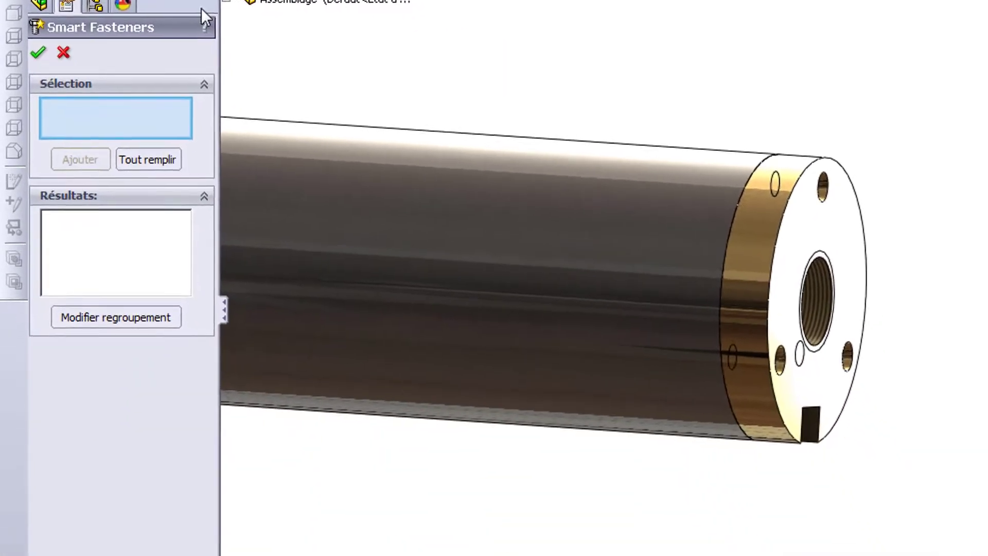
click(143, 151)
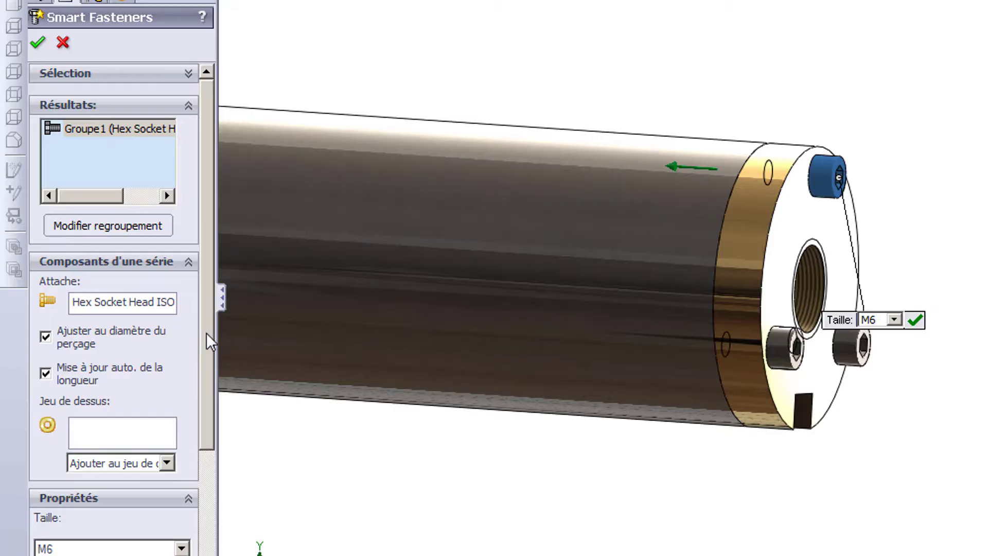
Step: Change the smart fastener type to the ISO hexagon screw Hex Screw Grade C ISO 4018
right_click(129, 300)
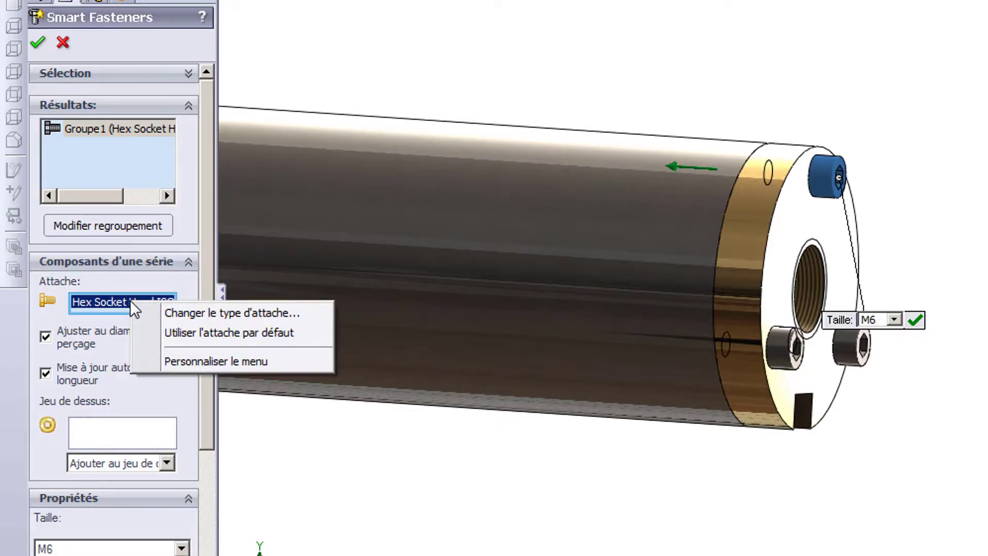
click(198, 313)
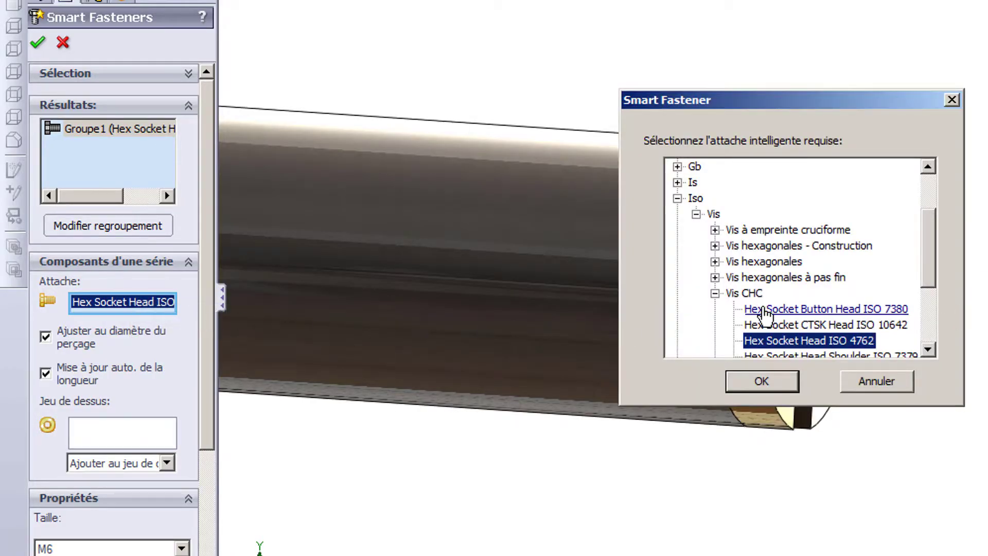
click(714, 293)
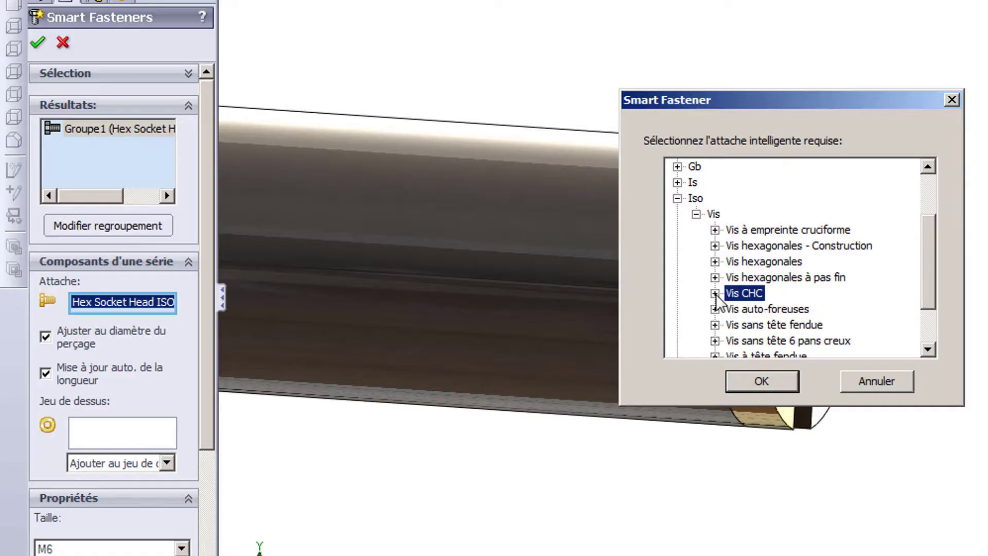
click(715, 262)
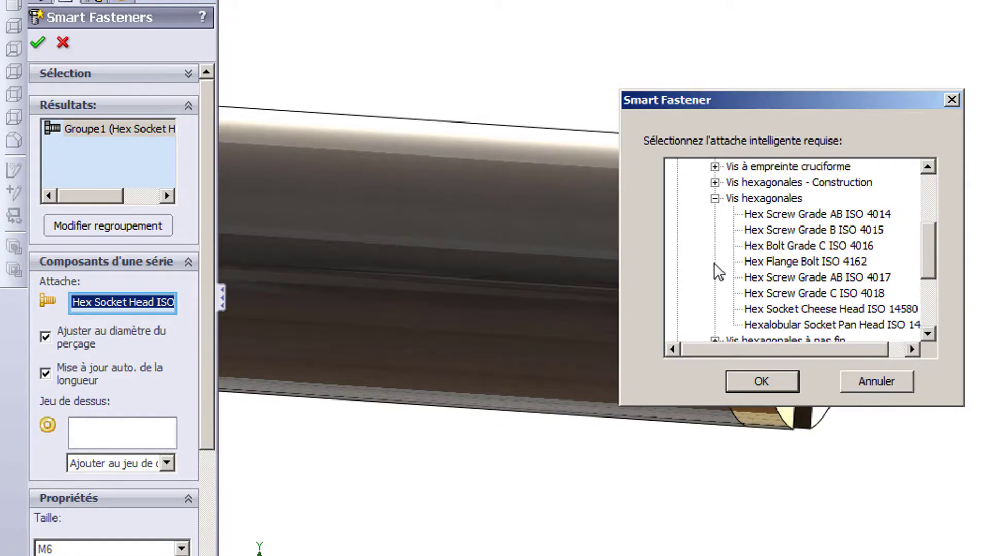
click(821, 298)
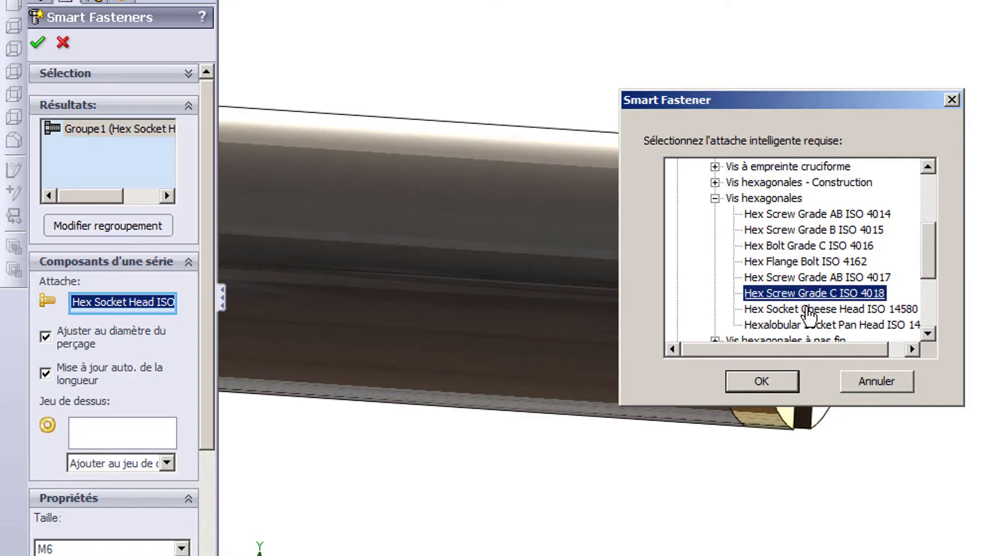
click(764, 381)
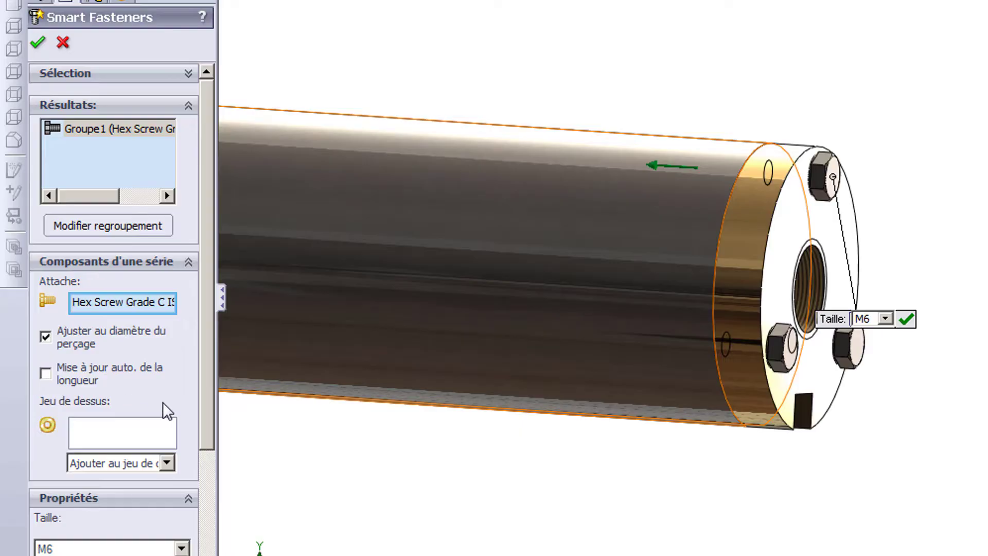
Step: Set the M6 screws' length to 20 and accept the smart fasteners
drag(202, 400, 210, 549)
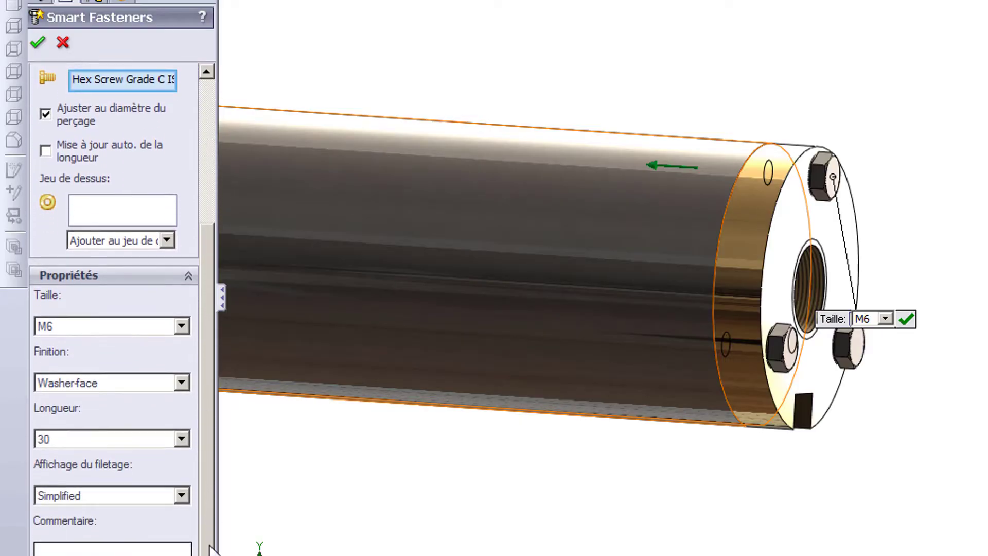
click(181, 438)
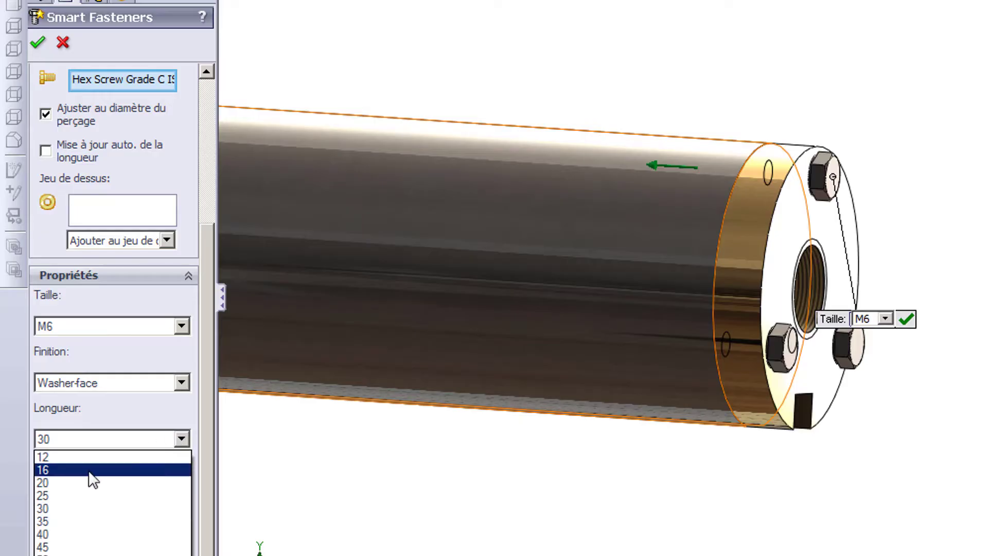
click(62, 482)
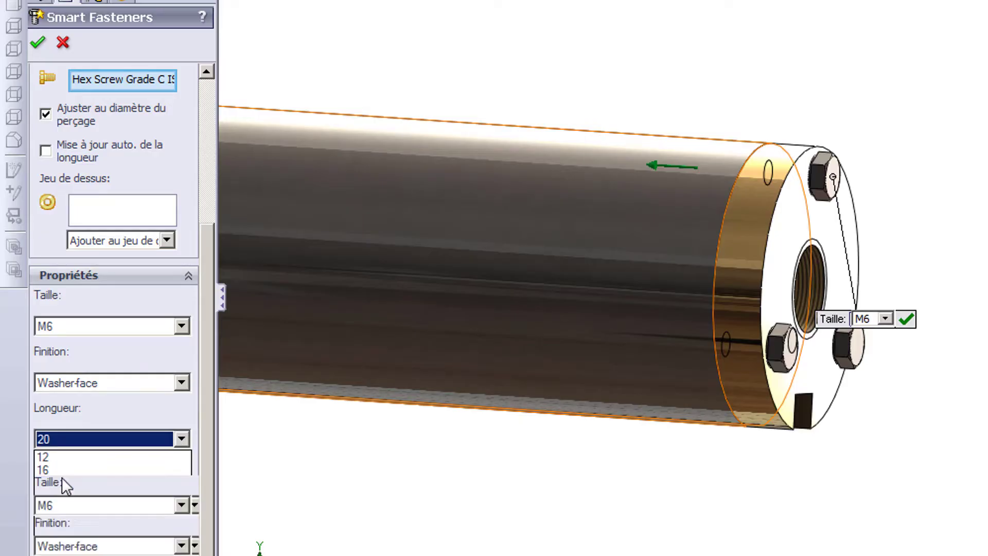
click(41, 44)
middle_drag(737, 441, 668, 480)
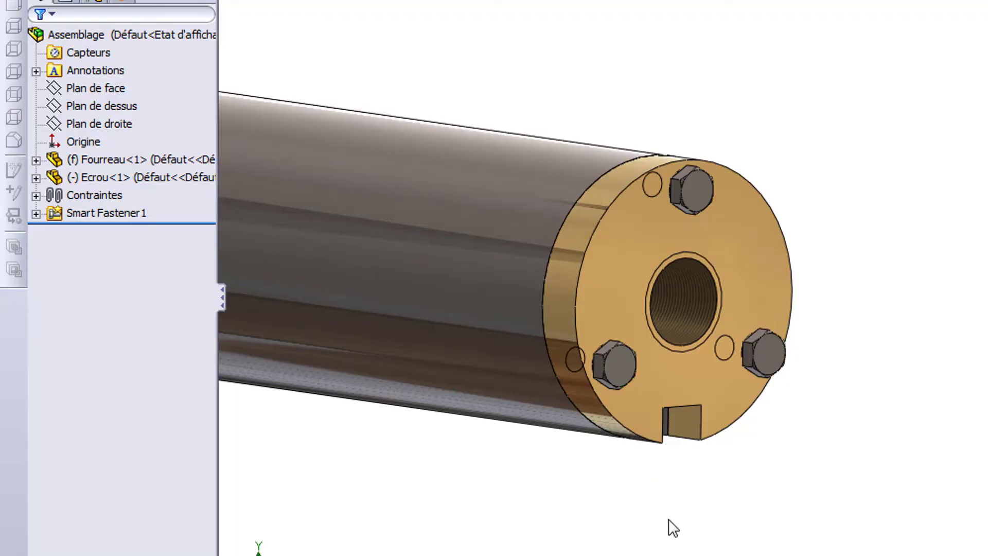
Step: Insert the part ISO 4018 - M6 x 20-NC.sldprt from the POUPEE MOBILE folder, placing it in free space beside the Ecrou
key(f)
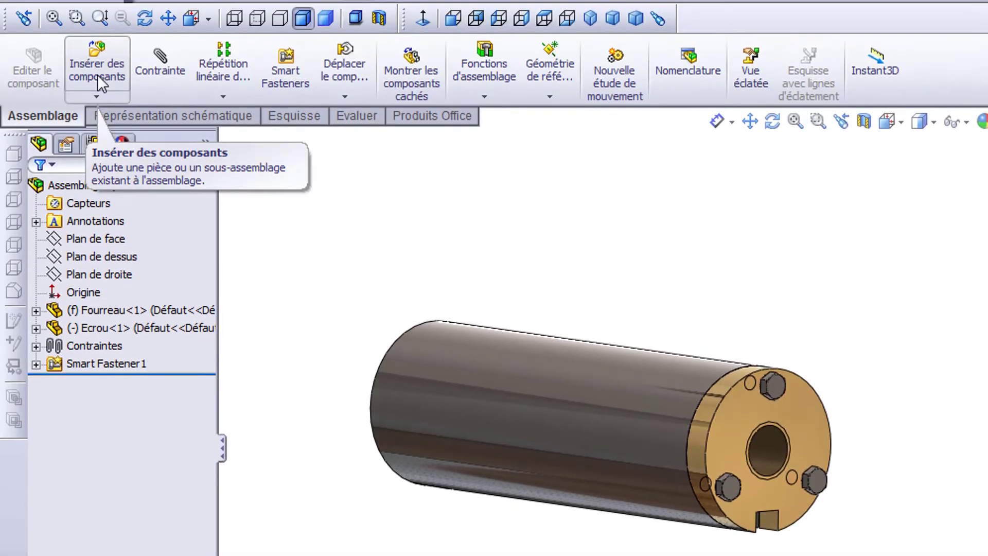
click(98, 78)
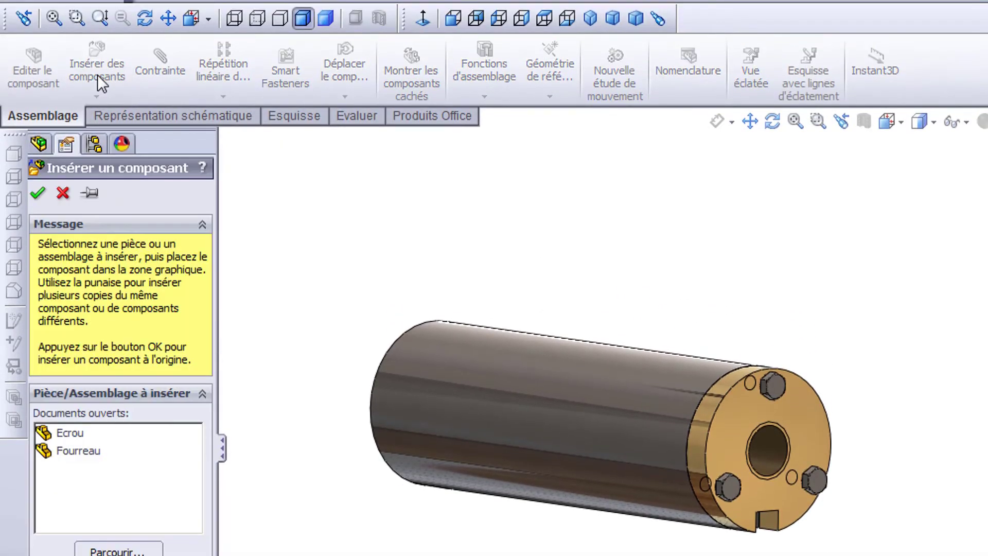
click(119, 550)
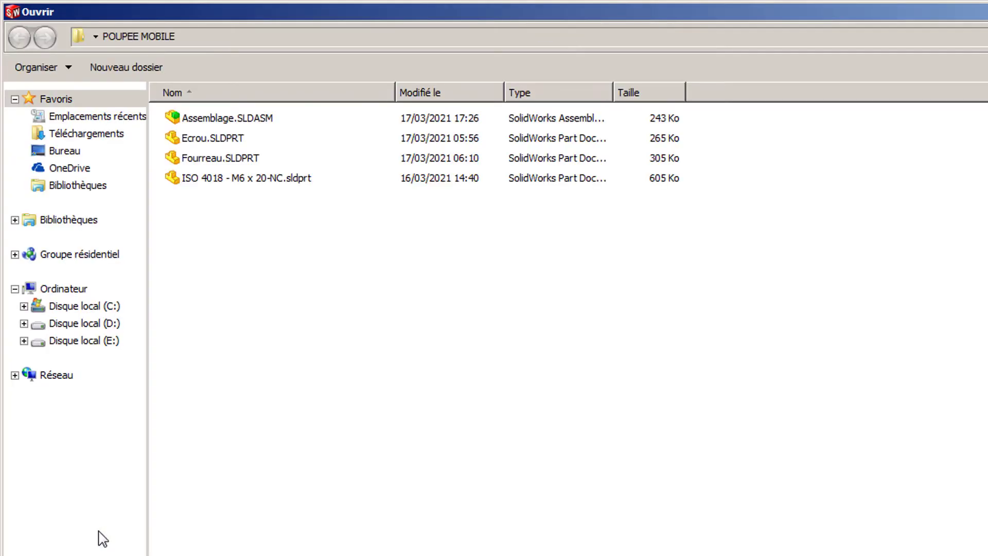
click(327, 178)
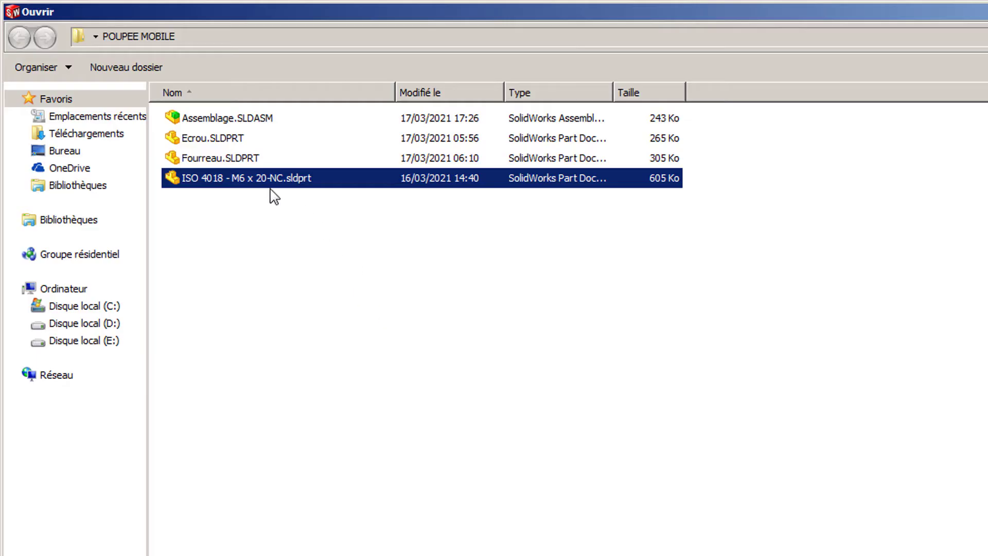
key(Return)
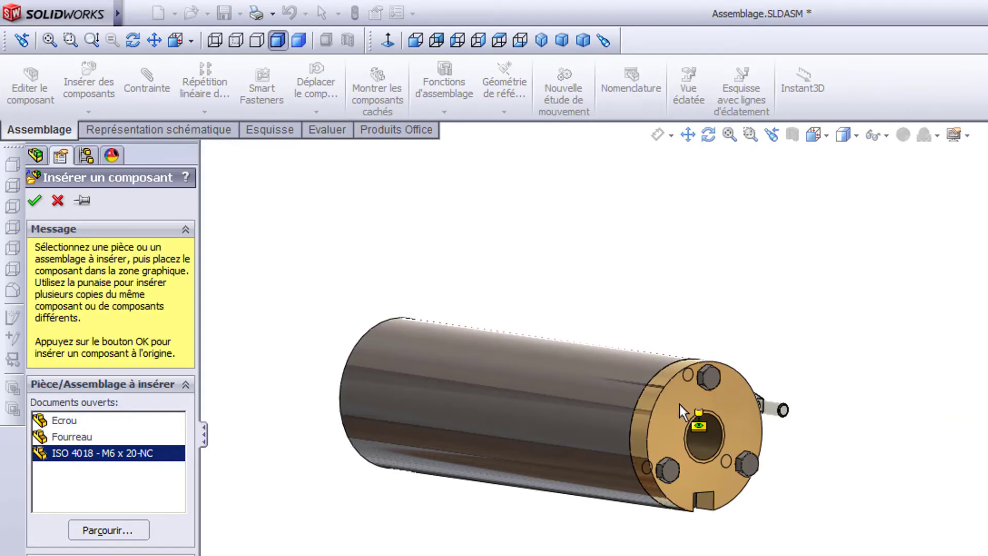
click(950, 481)
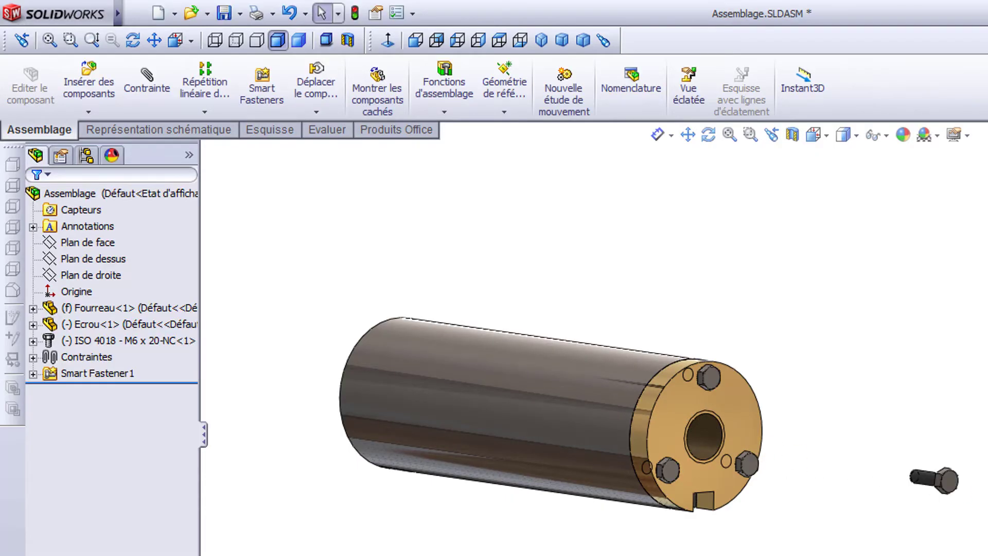
Step: Delete the loose ISO 4018 - M6 x 20-NC screw beside the Ecrou from the assembly
scroll(942, 530, down, 4)
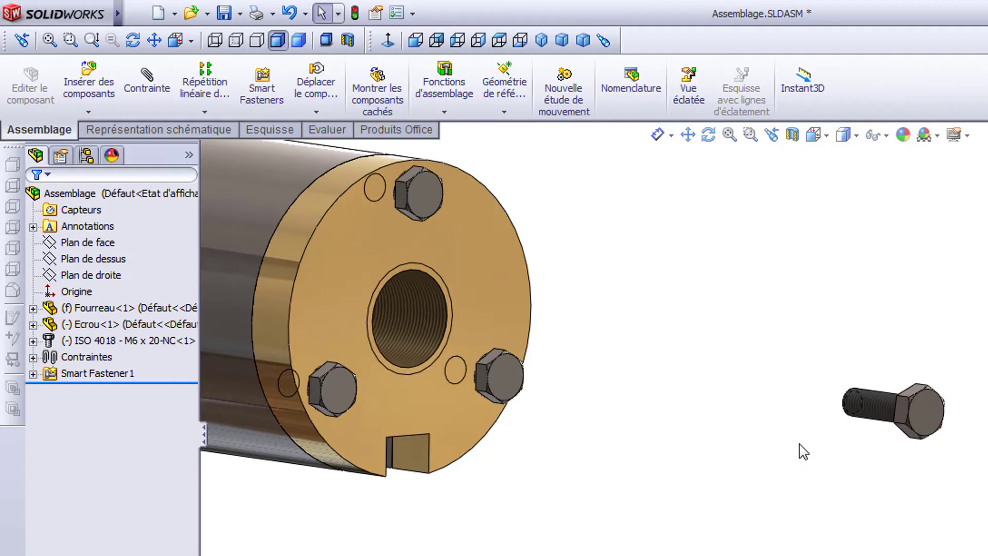
scroll(804, 451, up, 4)
drag(949, 473, 808, 387)
key(Delete)
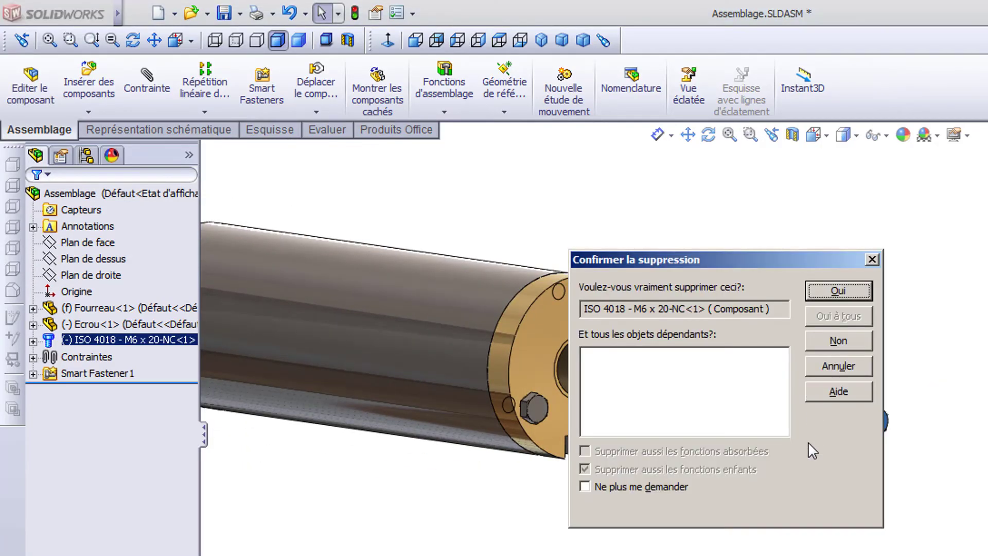
click(831, 291)
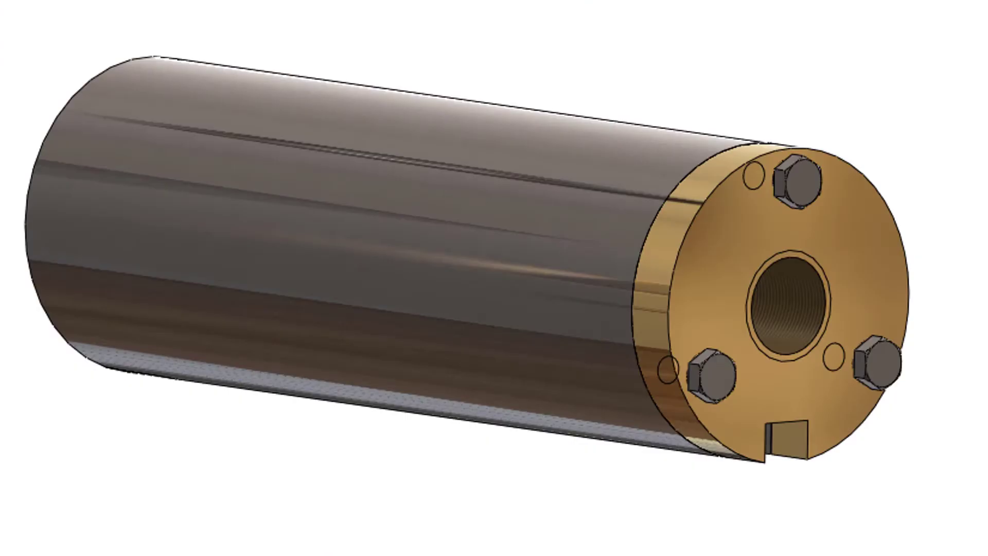